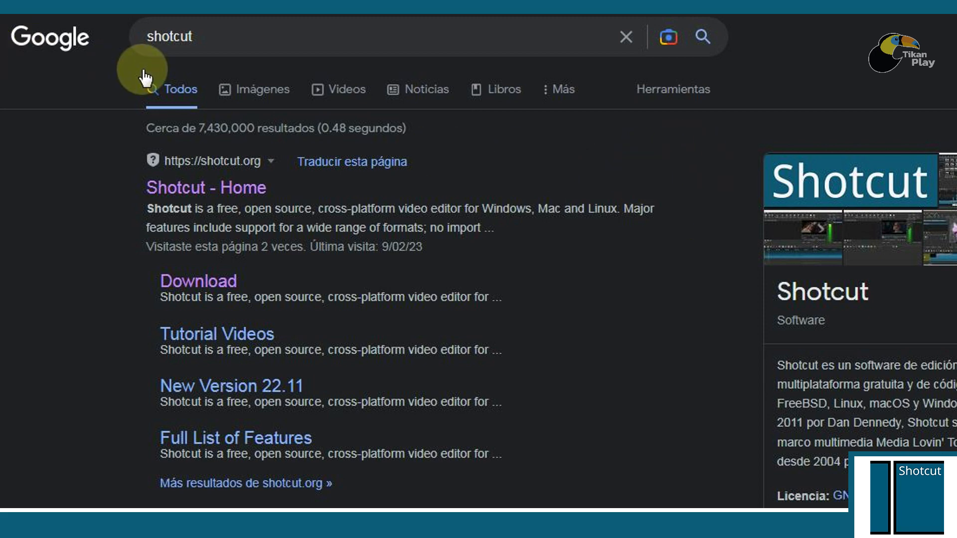
Step: Download the Shotcut Windows installer from the FossHub site via shotcut.org and save it to the computer
{"action": "left_click", "coordinate": [231, 189]}
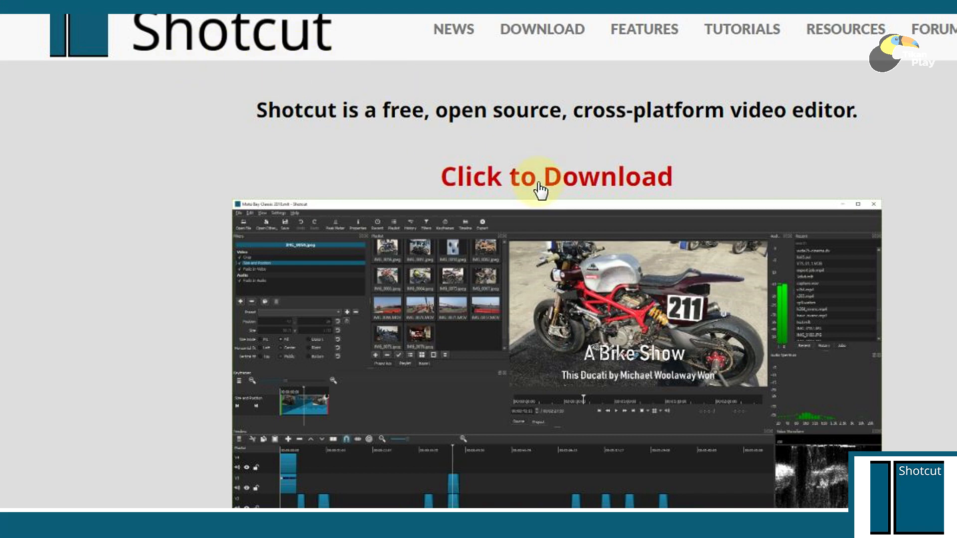
{"action": "left_click", "coordinate": [566, 189]}
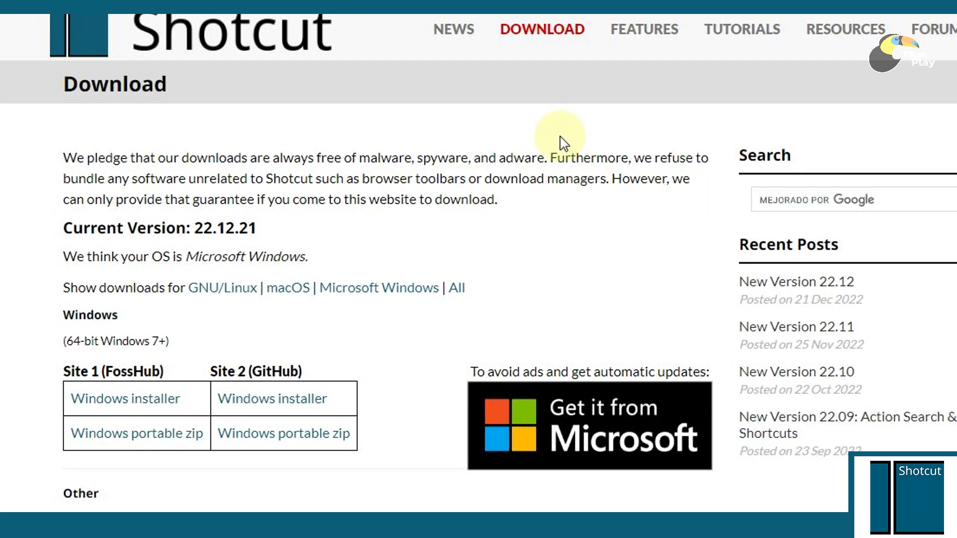
{"action": "scroll", "coordinate": [564, 145], "scroll_direction": "down", "scroll_amount": 2}
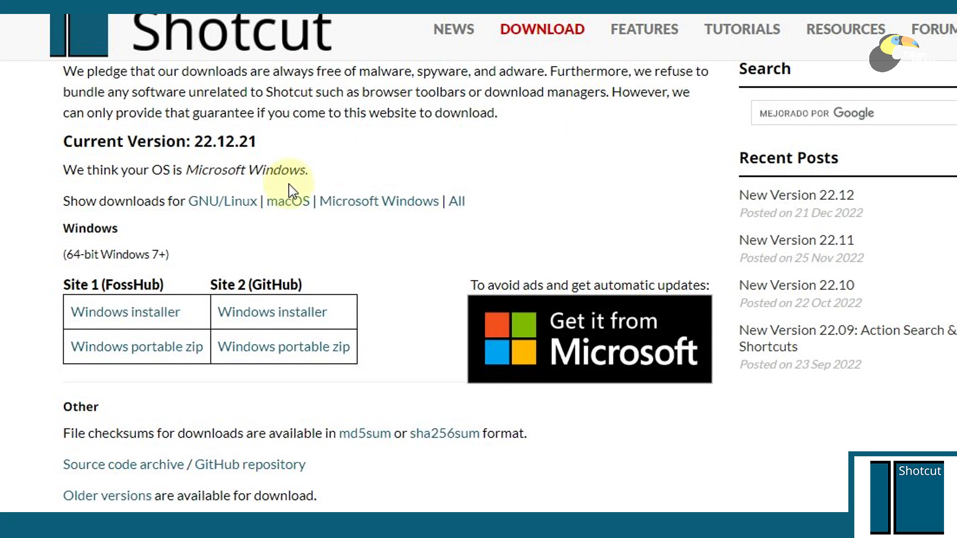
{"action": "left_click", "coordinate": [124, 319]}
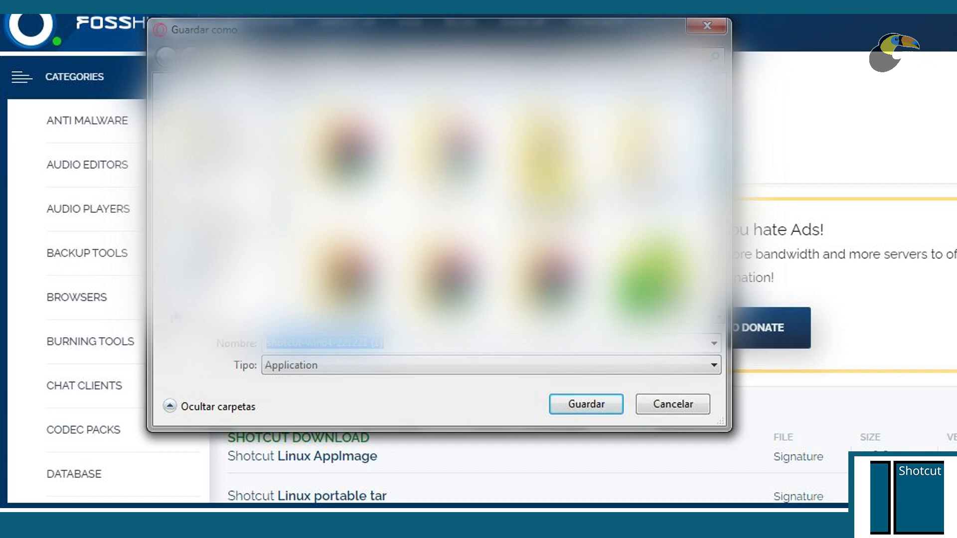
{"action": "left_click", "coordinate": [582, 408]}
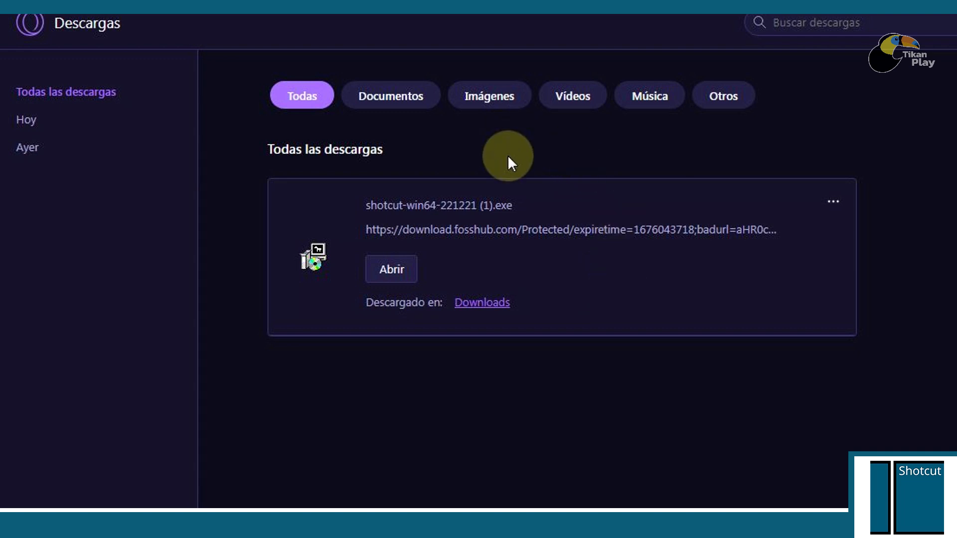
Step: Run the downloaded installer, accept the license and install Shotcut with the default folder and components
{"action": "left_click", "coordinate": [440, 210]}
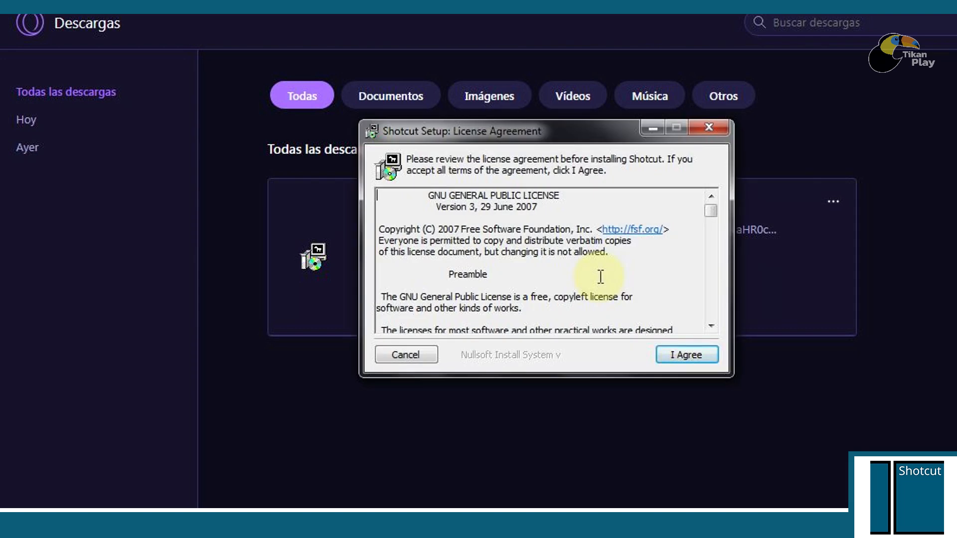
{"action": "left_click", "coordinate": [687, 357]}
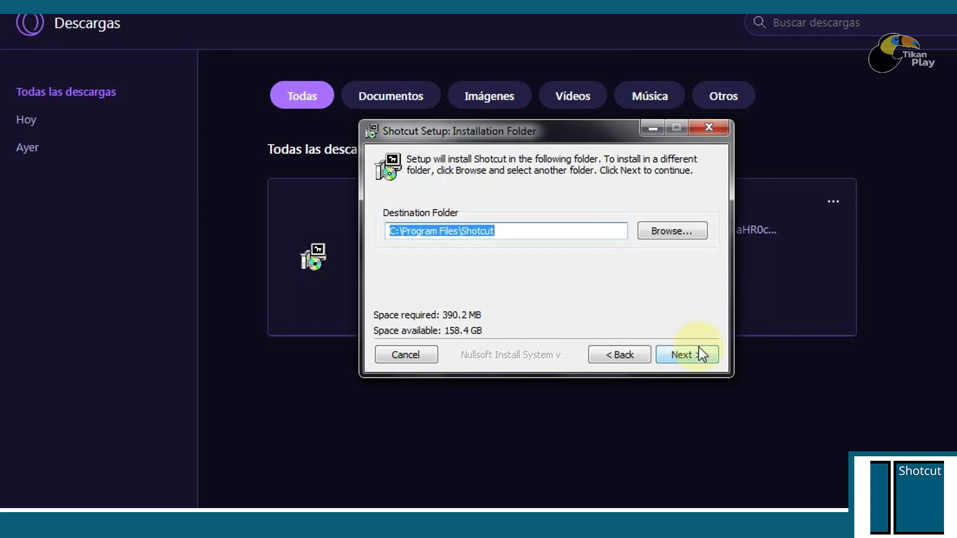
{"action": "left_click", "coordinate": [686, 356]}
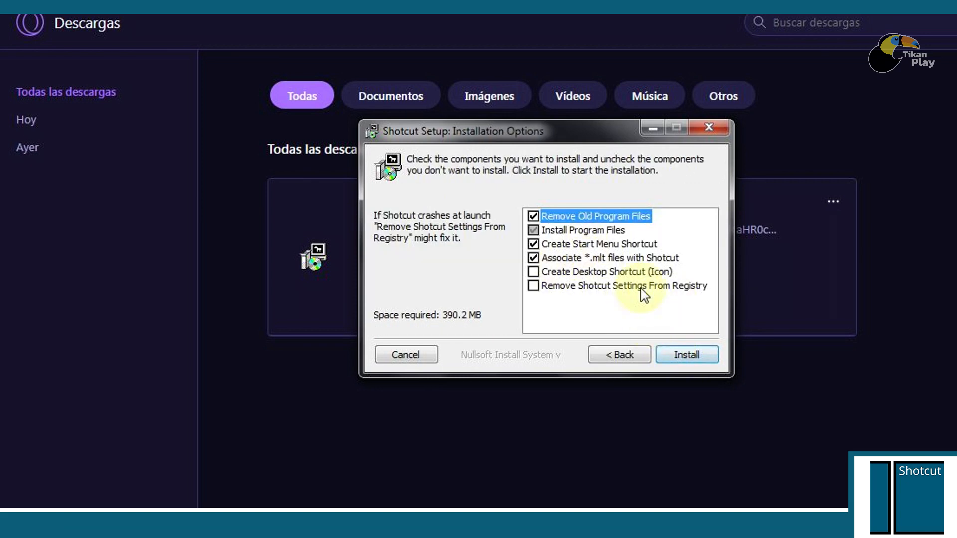
{"action": "left_click", "coordinate": [689, 355]}
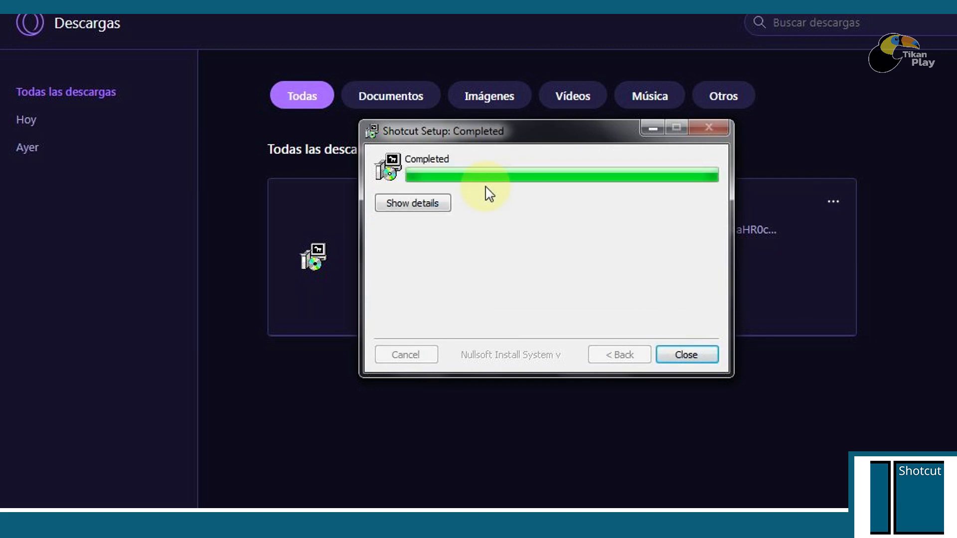
{"action": "left_click", "coordinate": [683, 362]}
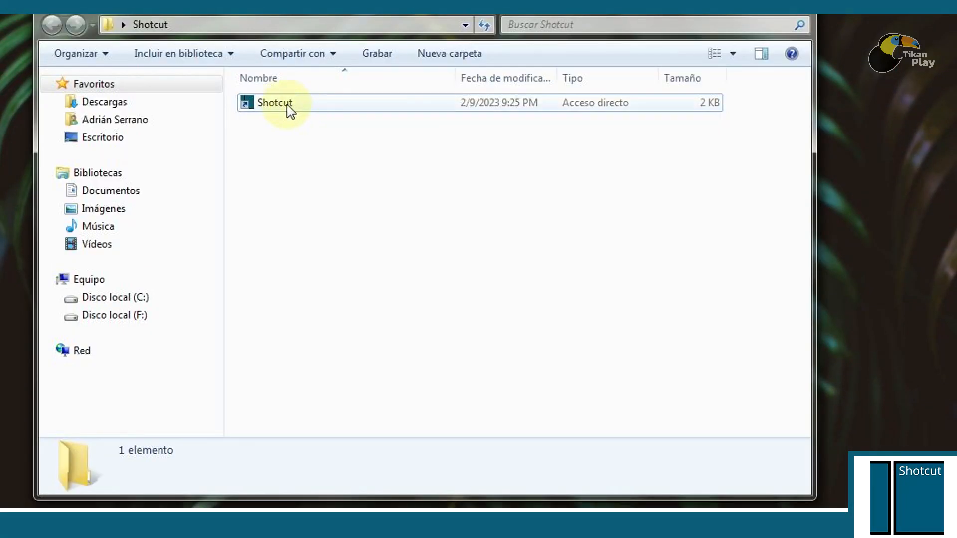
Step: Launch Shotcut from its shortcut and choose Spanish as the interface language
{"action": "double_click", "coordinate": [285, 103]}
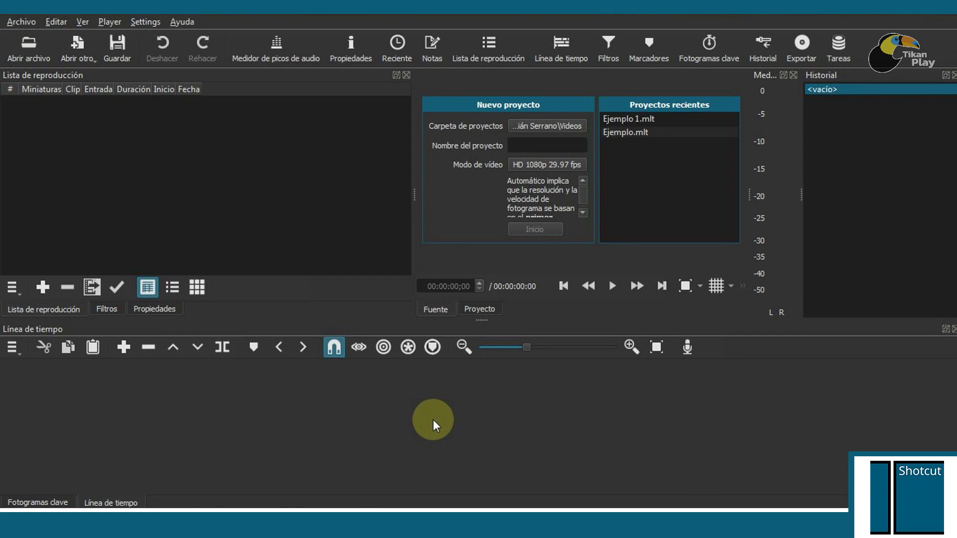
{"action": "left_click", "coordinate": [143, 22]}
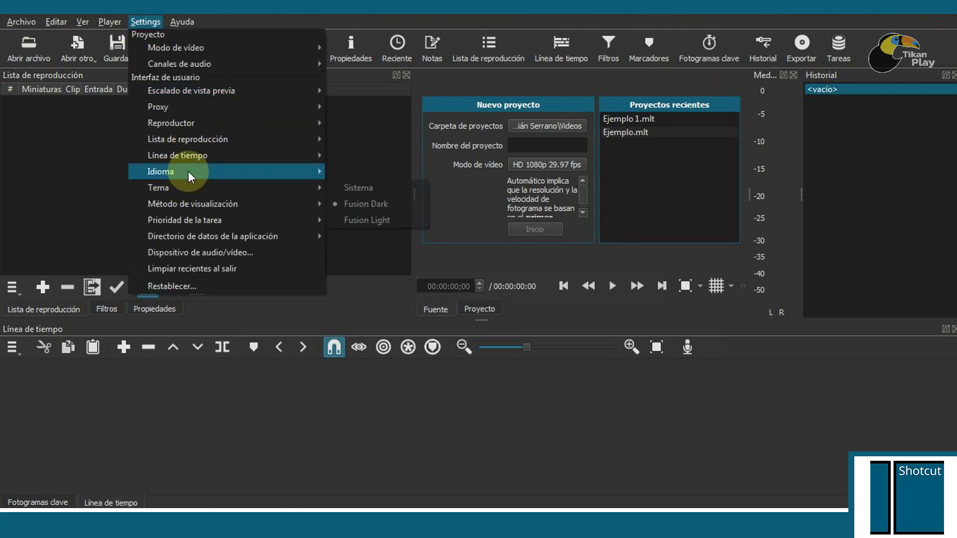
{"action": "mouse_move", "coordinate": [190, 171]}
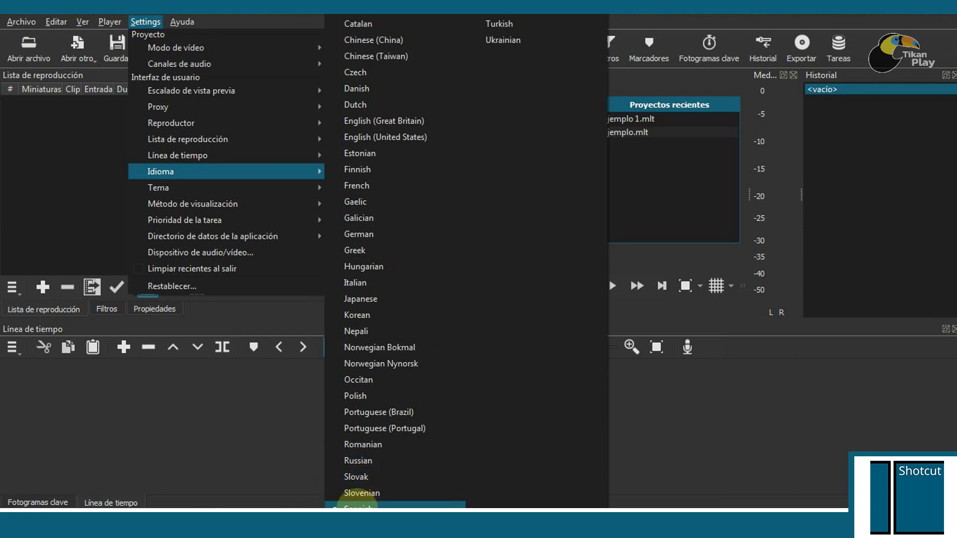
{"action": "left_click", "coordinate": [358, 506]}
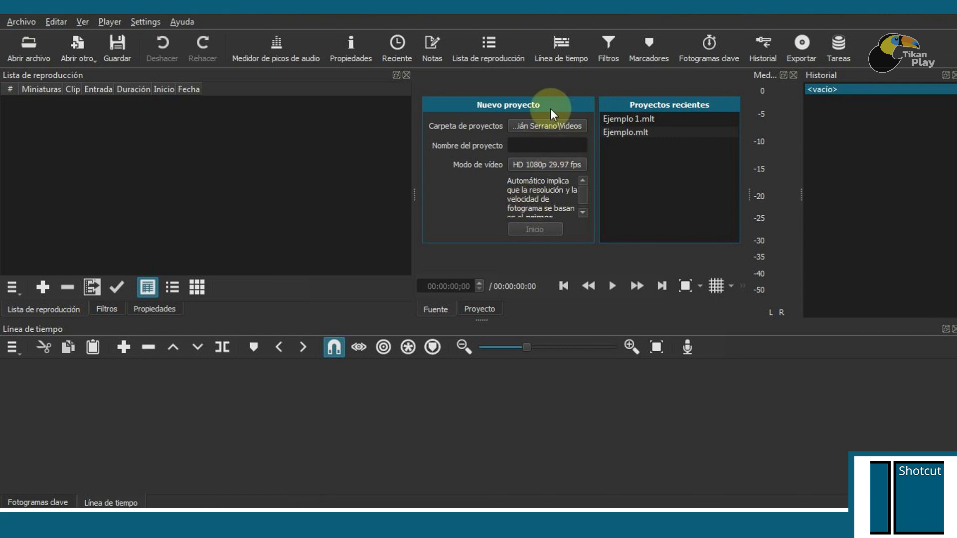
Step: Create a new project named "Ejemplo de vídeo" with the video mode HD 1080p 25 fps
{"action": "left_click", "coordinate": [17, 21]}
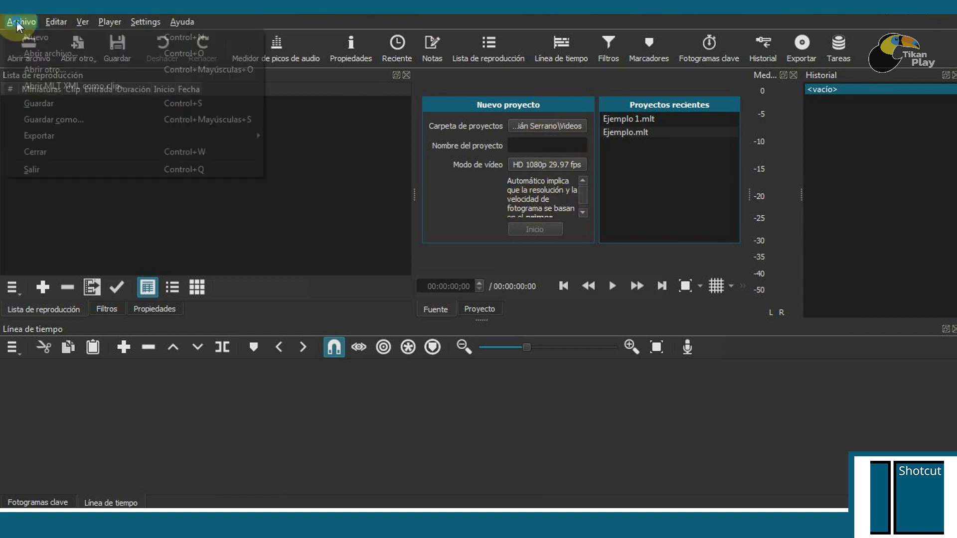
{"action": "left_click", "coordinate": [39, 36]}
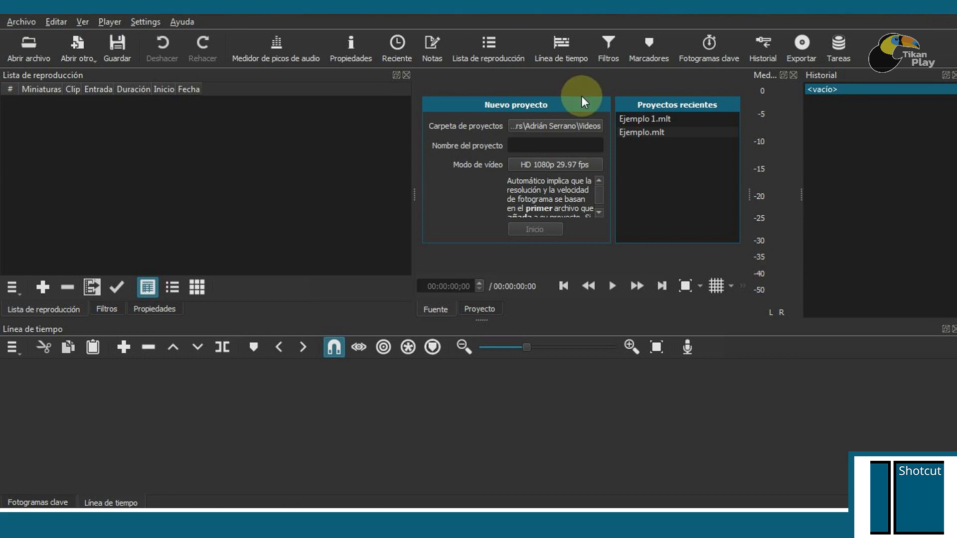
{"action": "left_click", "coordinate": [523, 143]}
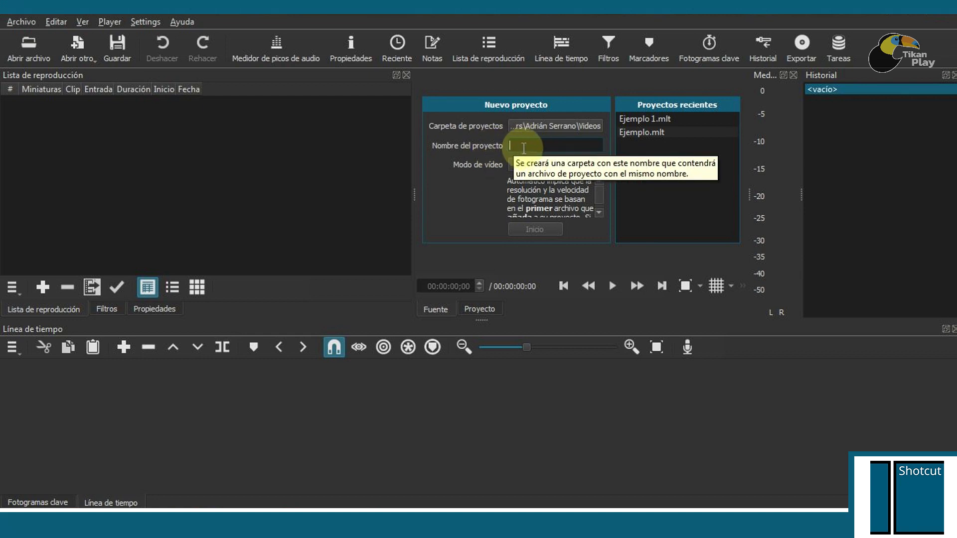
{"action": "type", "text": "Ejemplo de vídeo"}
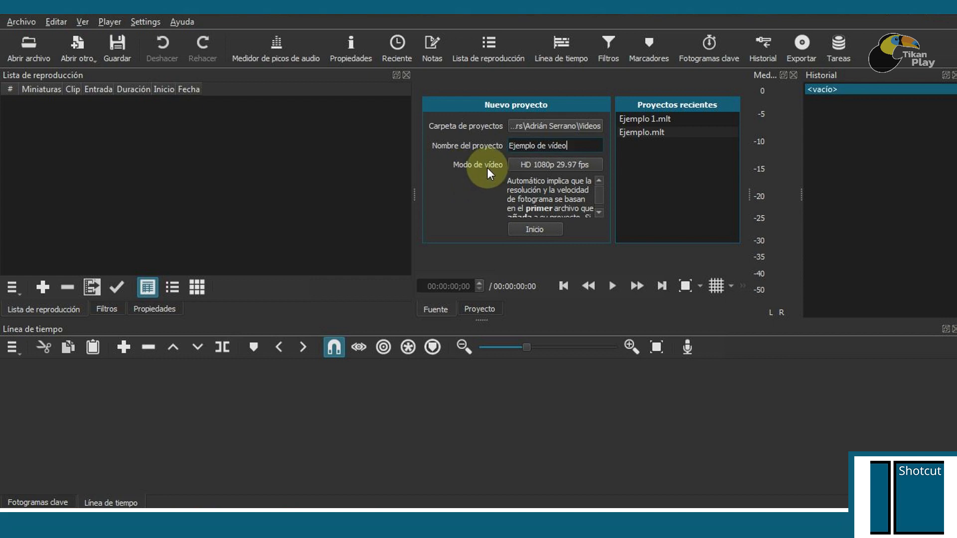
{"action": "left_click", "coordinate": [536, 162]}
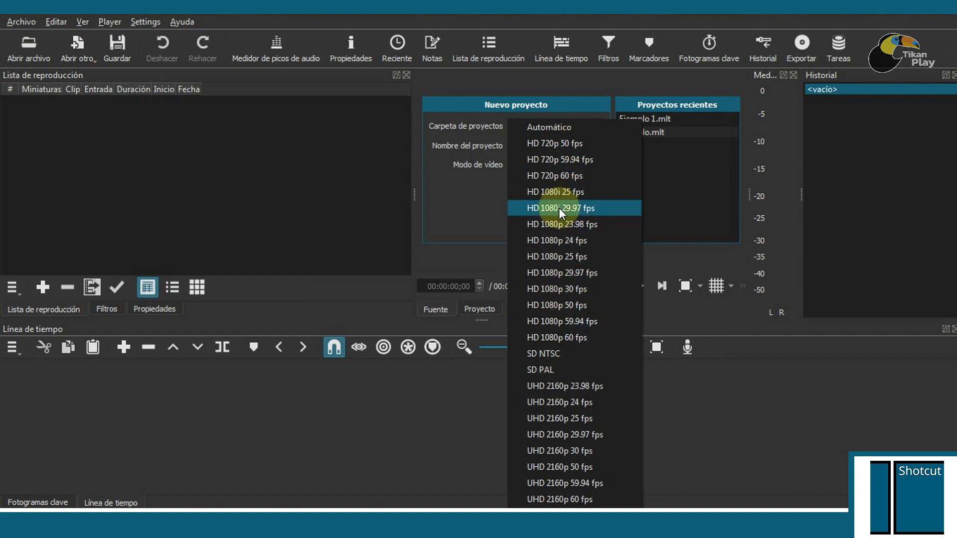
{"action": "left_click", "coordinate": [564, 257]}
{"action": "left_click", "coordinate": [536, 230]}
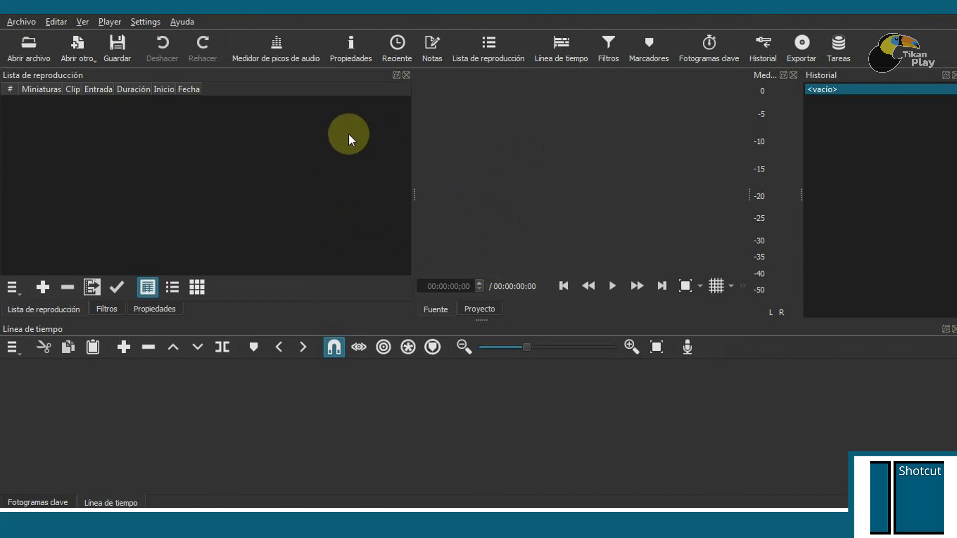
Step: Import all the media files from the "Recursos para editar" folder into the project's playlist
{"action": "left_click", "coordinate": [253, 522]}
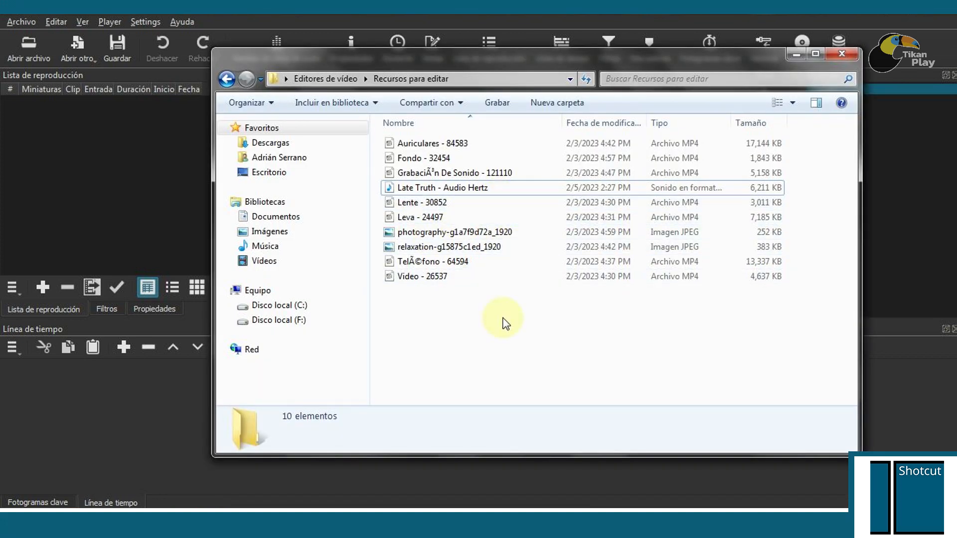
{"action": "left_click_drag", "start_coordinate": [487, 81], "coordinate": [588, 74]}
{"action": "left_click_drag", "start_coordinate": [509, 310], "coordinate": [629, 131]}
{"action": "left_click_drag", "start_coordinate": [521, 136], "coordinate": [139, 168]}
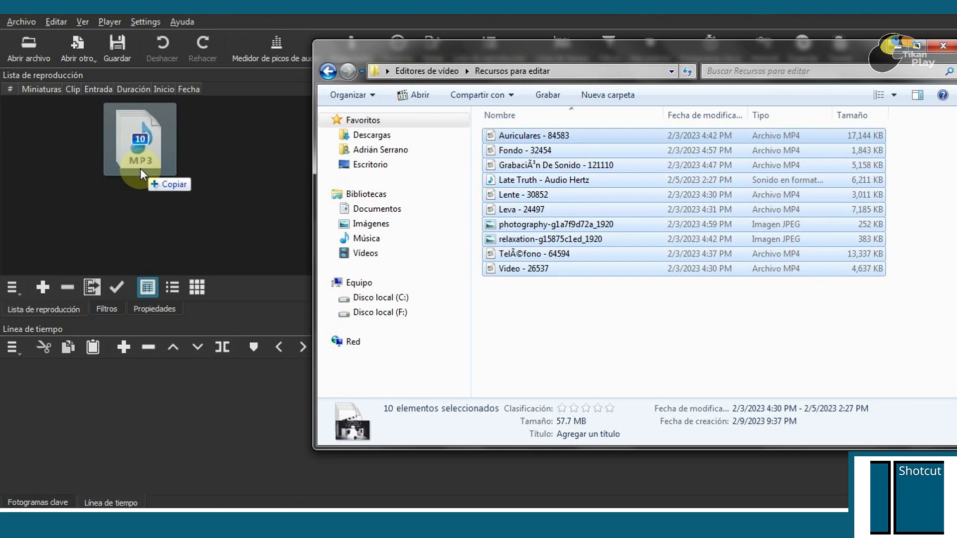
{"action": "left_click_drag", "start_coordinate": [139, 169], "coordinate": [140, 168]}
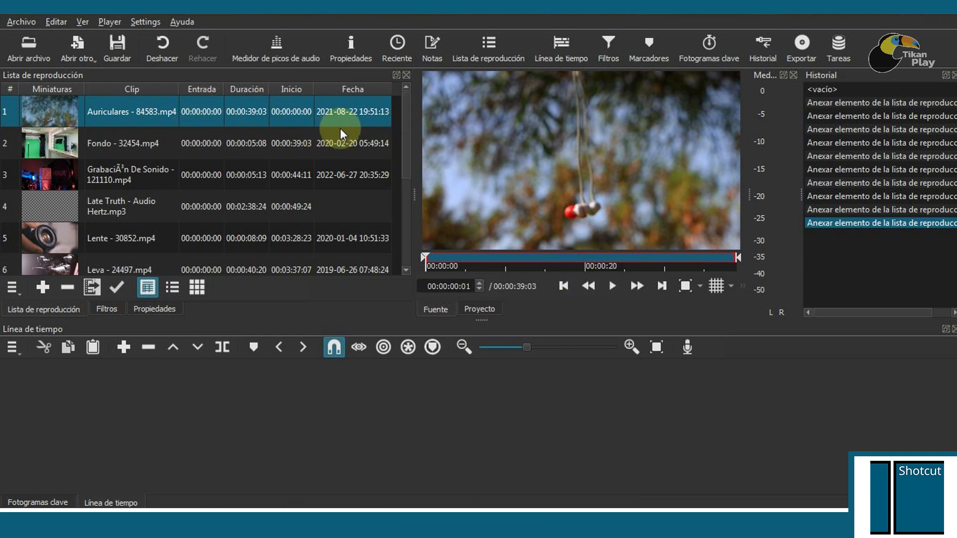
Step: Place the Lente - 30852.mp4 clip from the playlist at the start of a video track on the empty timeline
{"action": "mouse_move", "coordinate": [407, 124]}
{"action": "left_mouse_down"}
{"action": "mouse_move", "coordinate": [405, 203]}
{"action": "mouse_move", "coordinate": [402, 110]}
{"action": "left_mouse_up"}
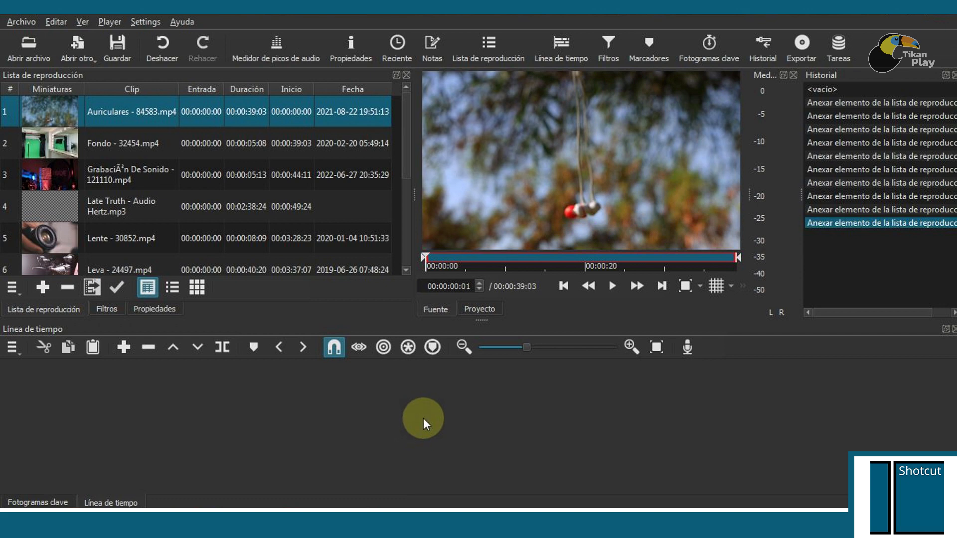
{"action": "left_click", "coordinate": [133, 238]}
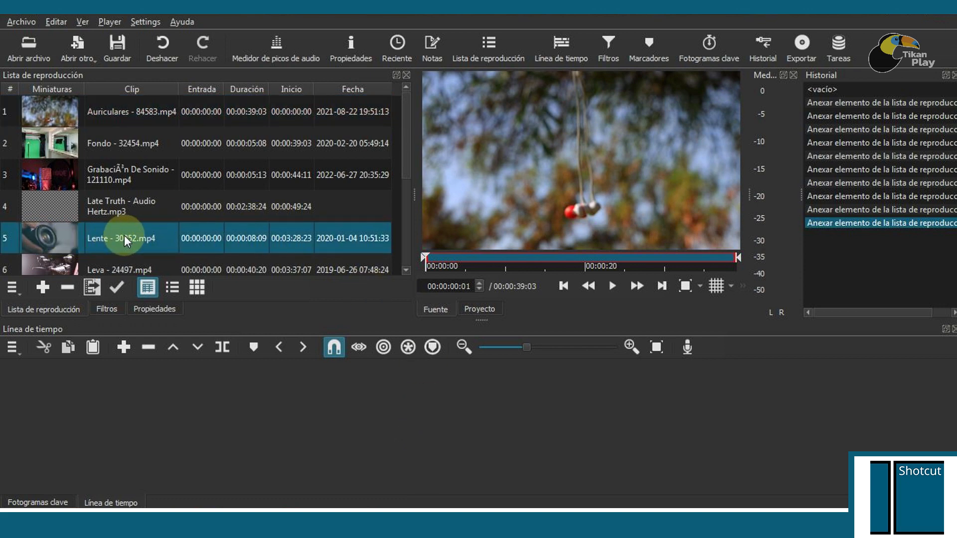
{"action": "left_click_drag", "start_coordinate": [128, 237], "coordinate": [238, 403]}
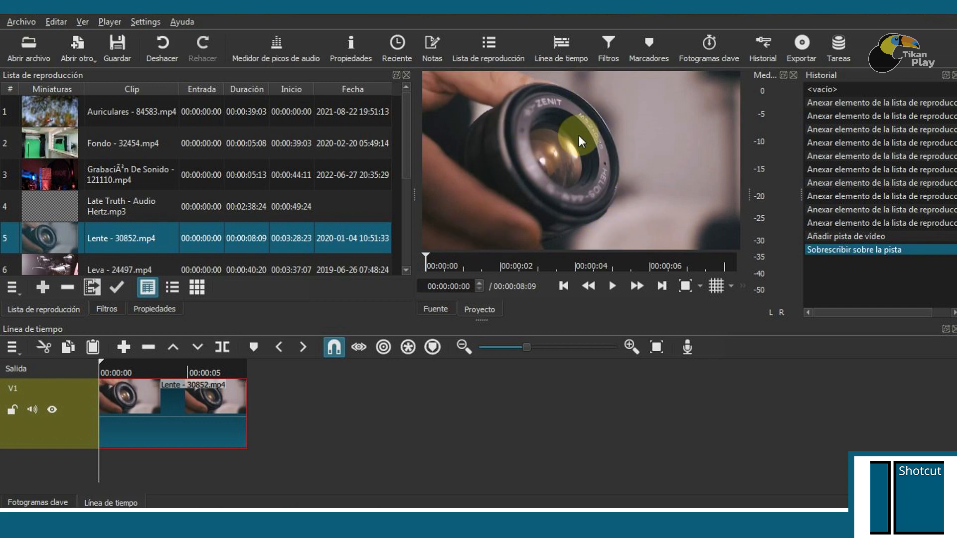
Step: Add the photography-g1a7f9d72a_1920.jpg image to track V1 at about 14 seconds, leaving a gap after the lens clip
{"action": "left_click_drag", "start_coordinate": [408, 151], "coordinate": [408, 181]}
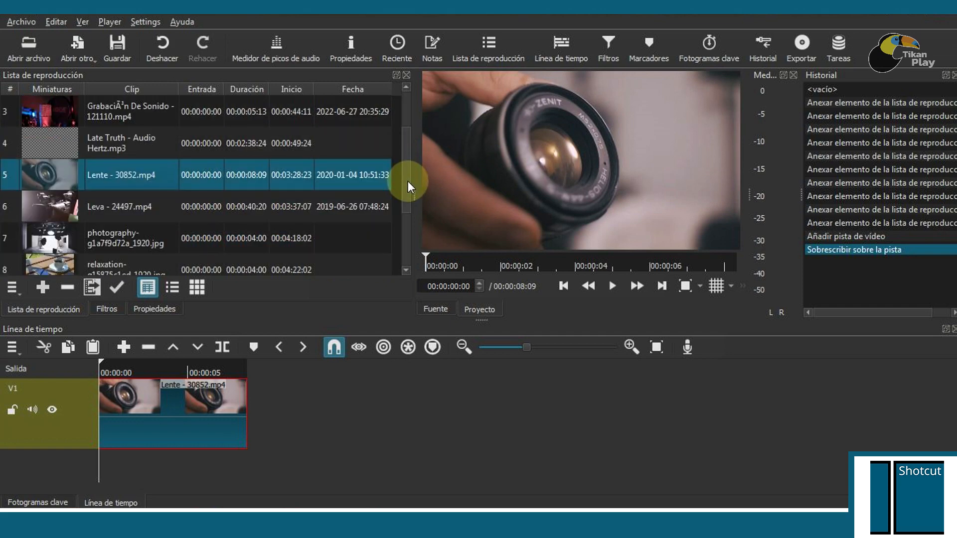
{"action": "left_click", "coordinate": [117, 244]}
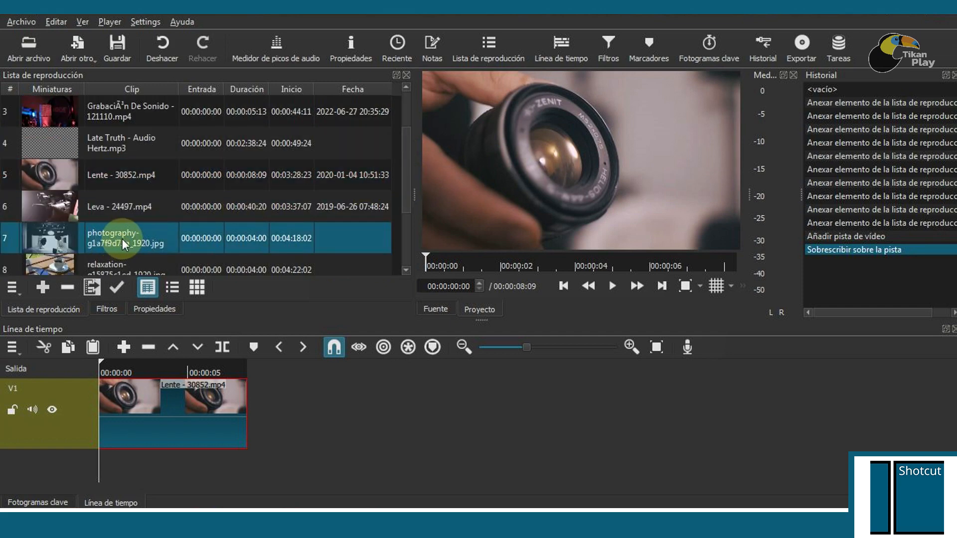
{"action": "left_click_drag", "start_coordinate": [107, 226], "coordinate": [353, 409]}
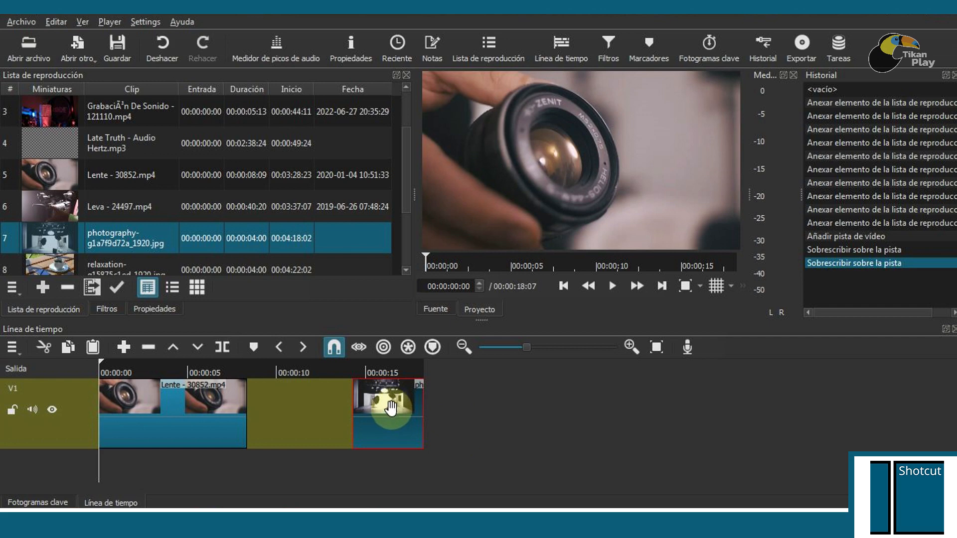
Step: Move the photography image on track V1 back so it directly follows the lens clip, closing the gap
{"action": "left_click", "coordinate": [214, 403]}
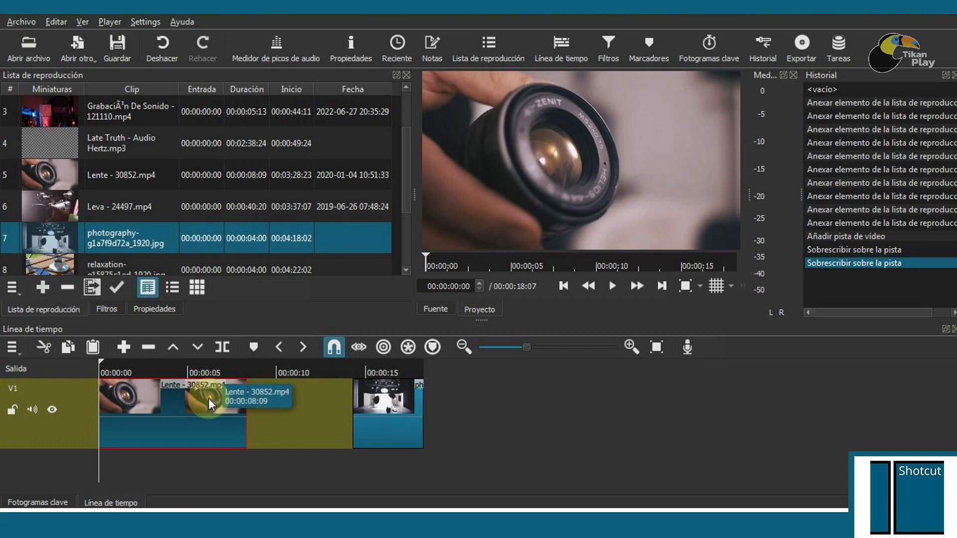
{"action": "mouse_move", "coordinate": [209, 399]}
{"action": "left_mouse_down"}
{"action": "mouse_move", "coordinate": [295, 399]}
{"action": "mouse_move", "coordinate": [215, 400]}
{"action": "mouse_move", "coordinate": [224, 400]}
{"action": "left_mouse_up"}
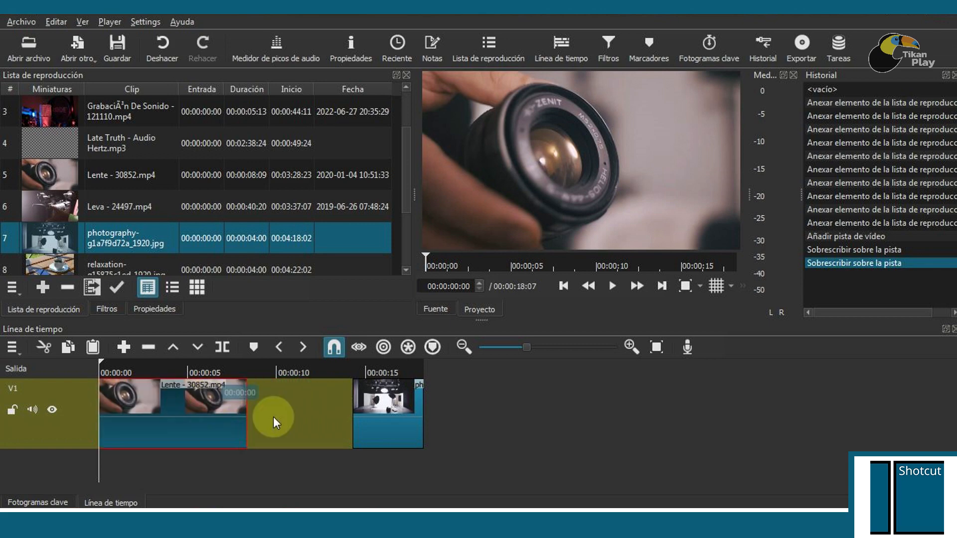
{"action": "left_click", "coordinate": [378, 405]}
{"action": "left_click_drag", "start_coordinate": [378, 405], "coordinate": [284, 405]}
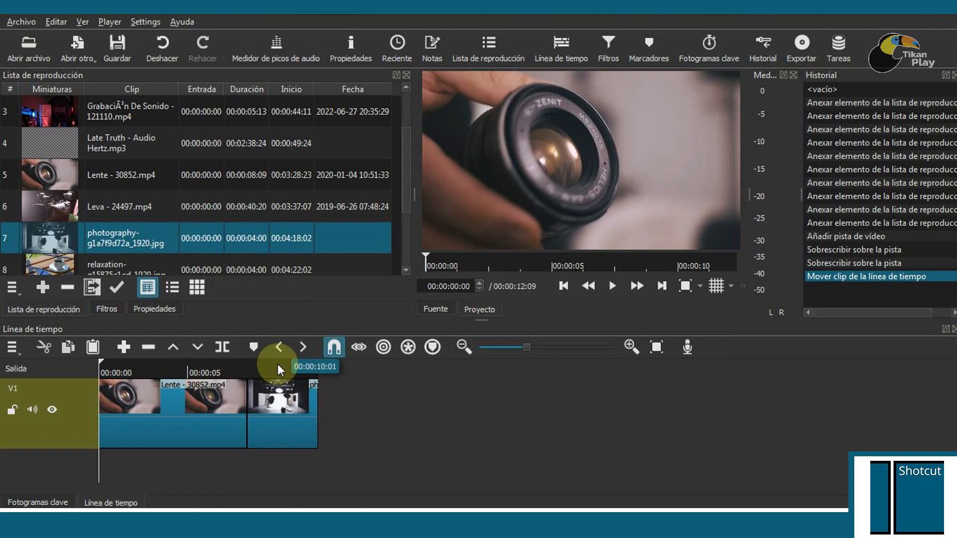
Step: Scrub the playhead through the lens clip and into the photography image to preview the cut
{"action": "left_click", "coordinate": [114, 369]}
{"action": "left_click_drag", "start_coordinate": [161, 369], "coordinate": [210, 365]}
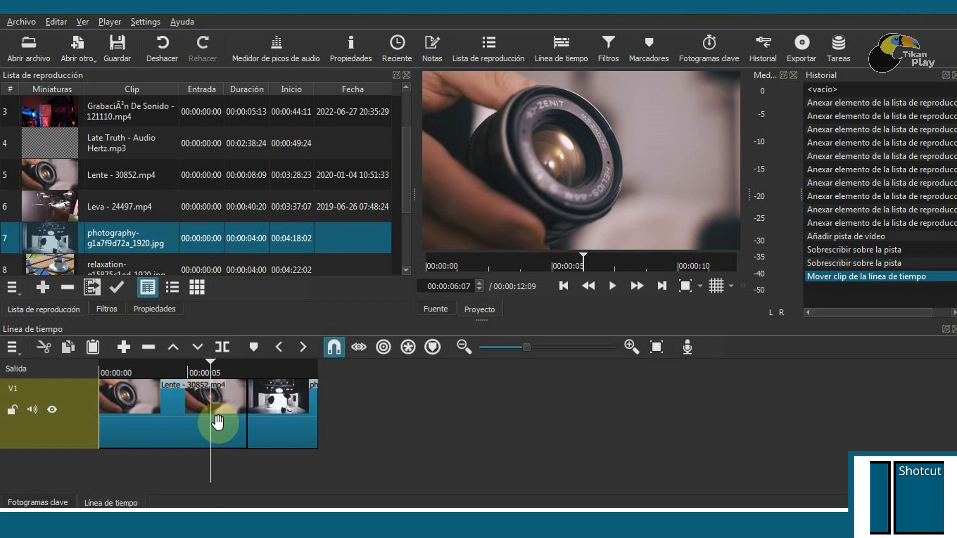
{"action": "left_click", "coordinate": [240, 459]}
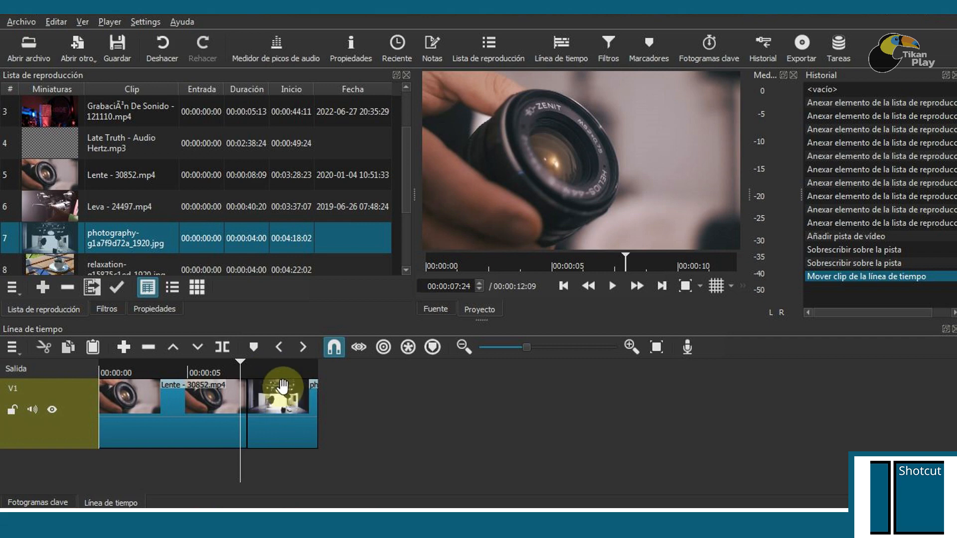
{"action": "left_click_drag", "start_coordinate": [240, 361], "coordinate": [257, 360]}
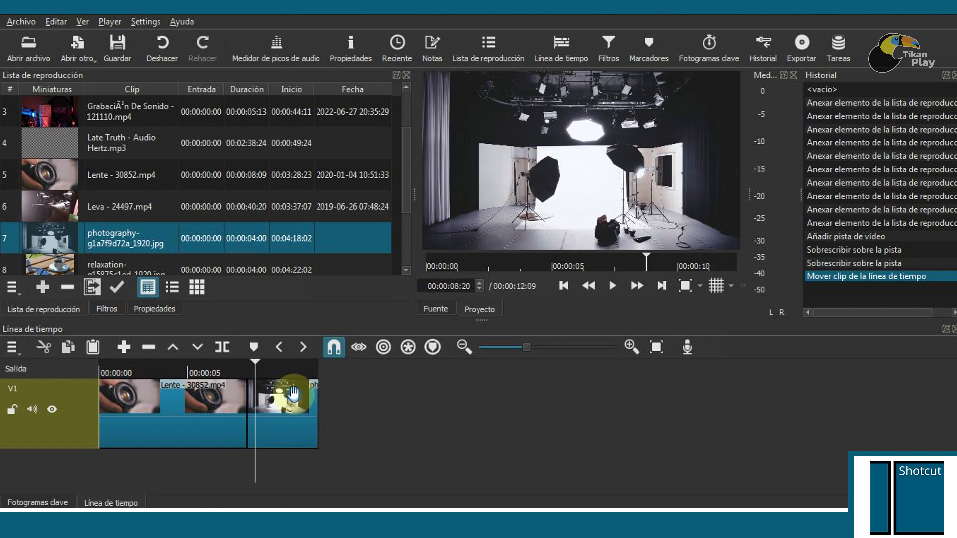
Step: Overlap the photography image with the end of the lens clip on V1 to create a transition, and scrub through it
{"action": "left_click", "coordinate": [289, 397]}
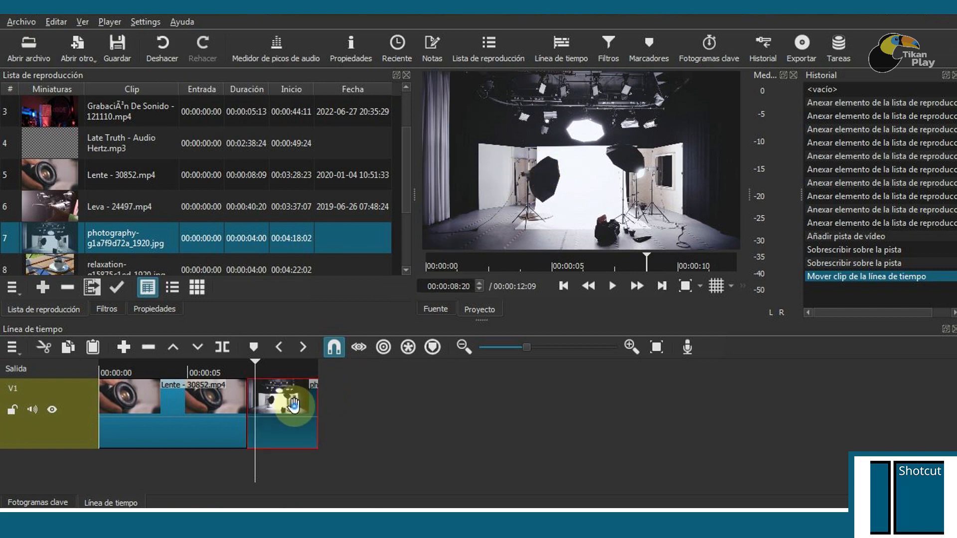
{"action": "left_click_drag", "start_coordinate": [286, 407], "coordinate": [259, 405]}
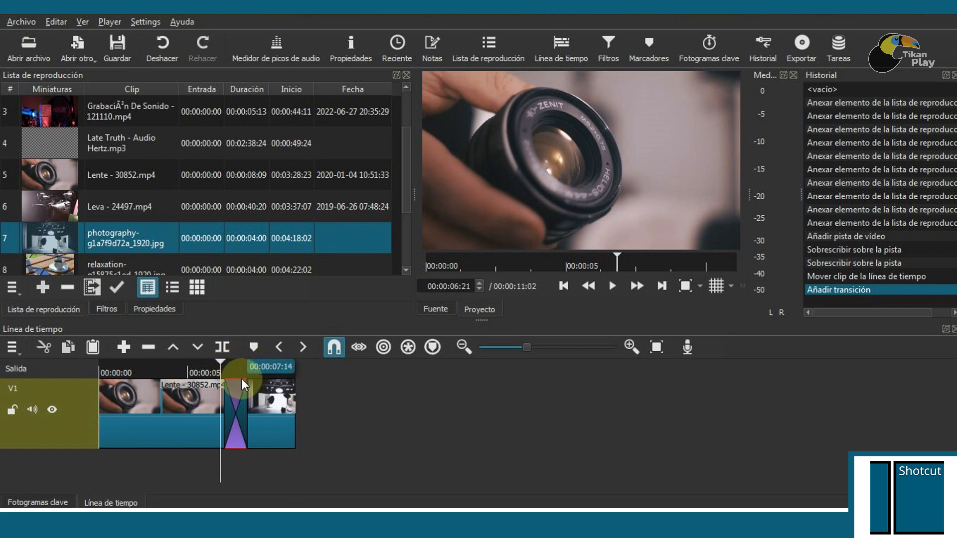
{"action": "left_click_drag", "start_coordinate": [220, 362], "coordinate": [272, 358]}
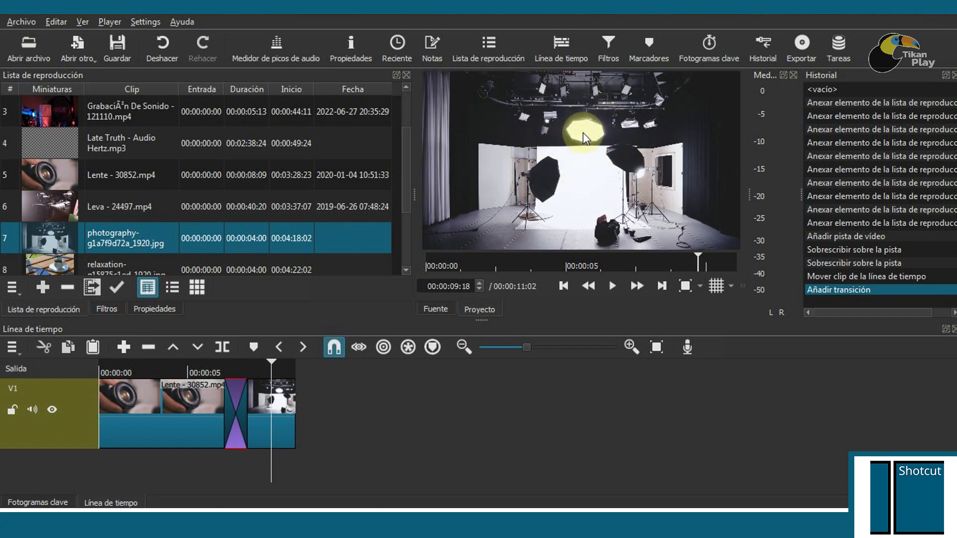
Step: Add a second video track and place the Grabación De Sonido - 121110.mp4 clip on V2, starting where the V1 transition ends
{"action": "right_click", "coordinate": [65, 466]}
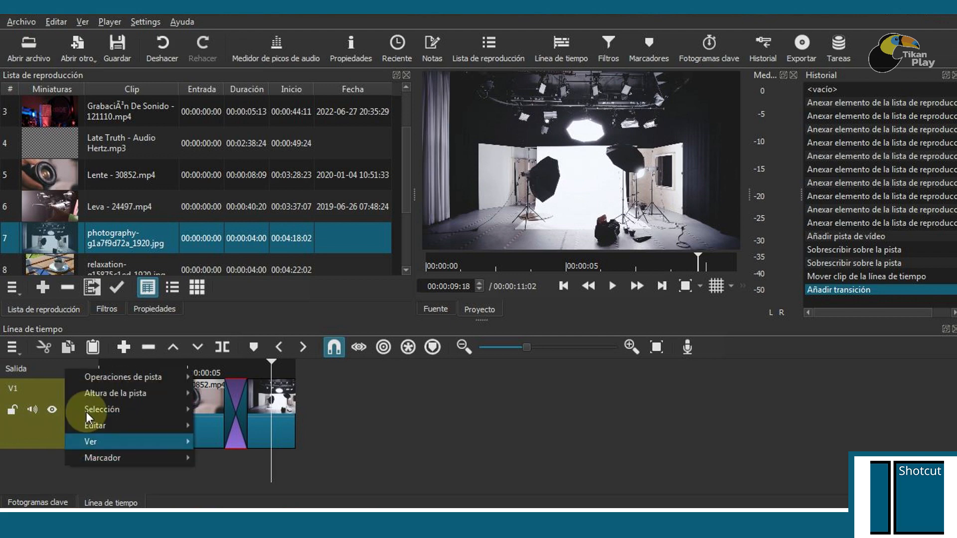
{"action": "mouse_move", "coordinate": [118, 383]}
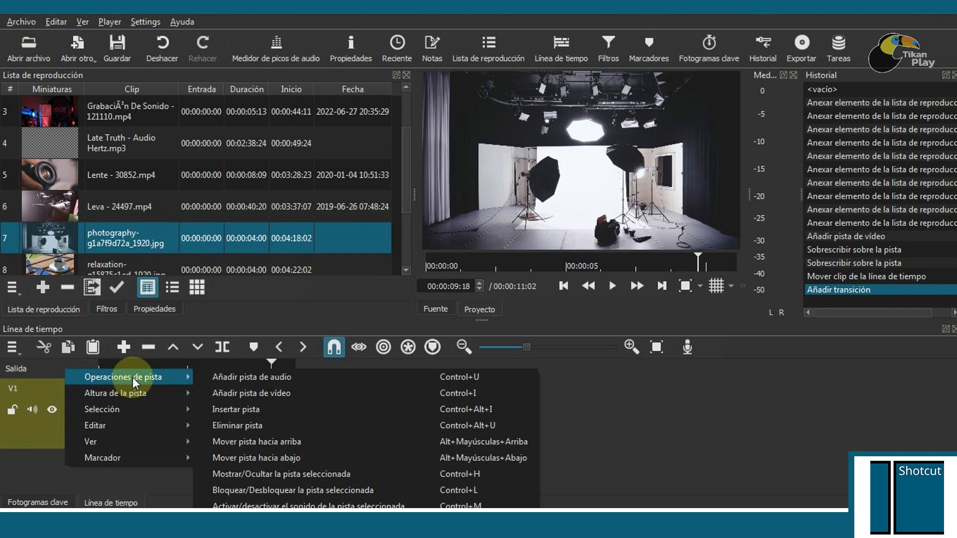
{"action": "left_click", "coordinate": [270, 394]}
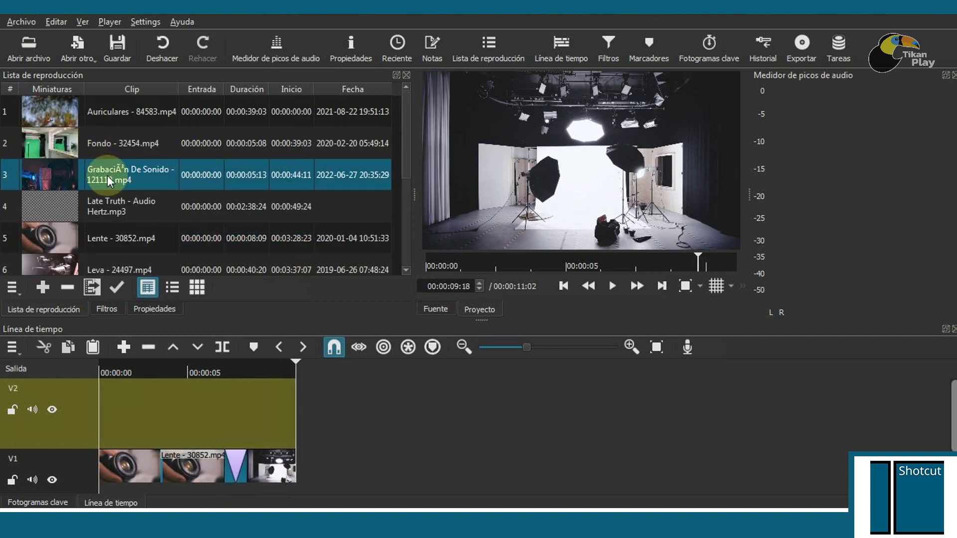
{"action": "left_click_drag", "start_coordinate": [107, 171], "coordinate": [298, 414]}
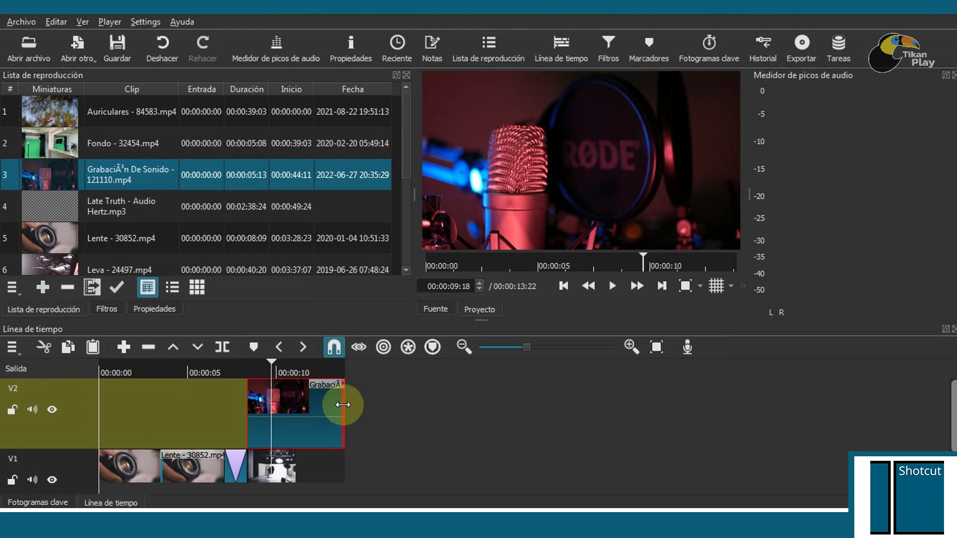
Step: Try trimming the end of the microphone clip on V2 to match the photography image, and extend it back to full length
{"action": "left_click_drag", "start_coordinate": [343, 405], "coordinate": [377, 414]}
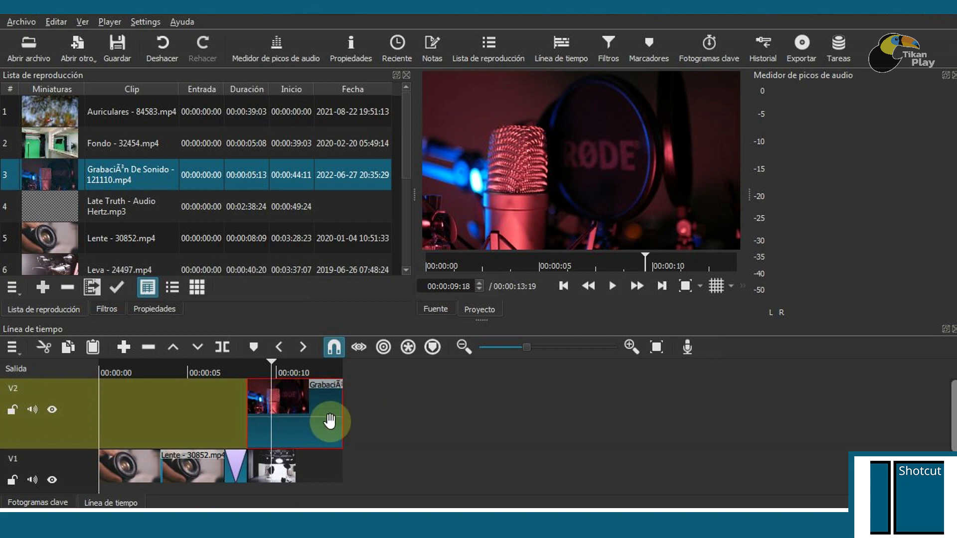
{"action": "left_click_drag", "start_coordinate": [335, 408], "coordinate": [295, 460]}
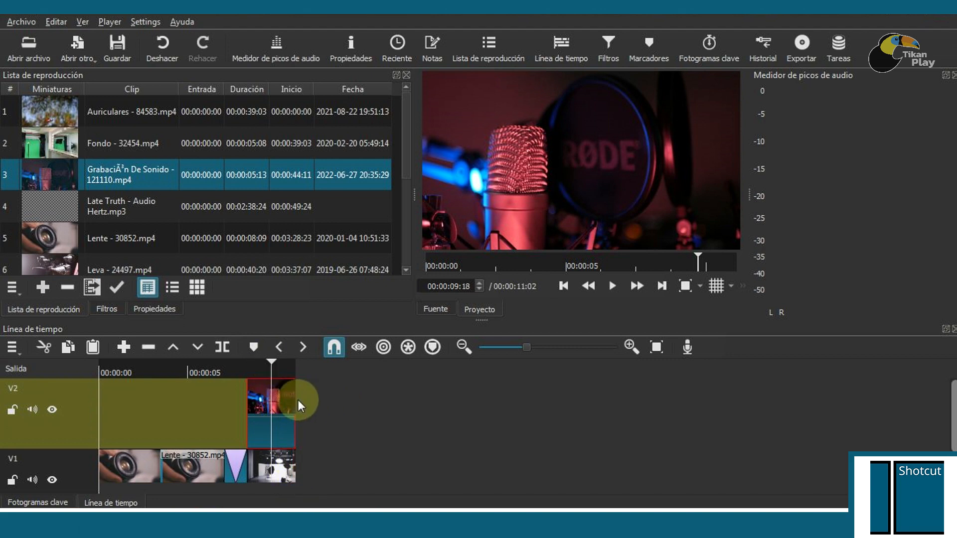
{"action": "left_click_drag", "start_coordinate": [300, 398], "coordinate": [419, 398]}
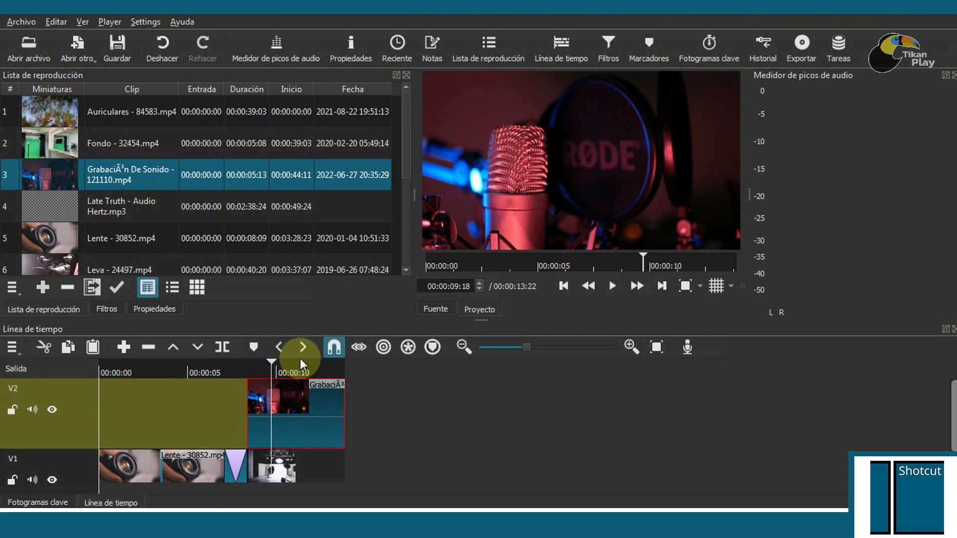
Step: Split the microphone clip on V2 at 00:00:11:02 and split its second part at 00:00:12:18
{"action": "left_click_drag", "start_coordinate": [280, 360], "coordinate": [296, 362]}
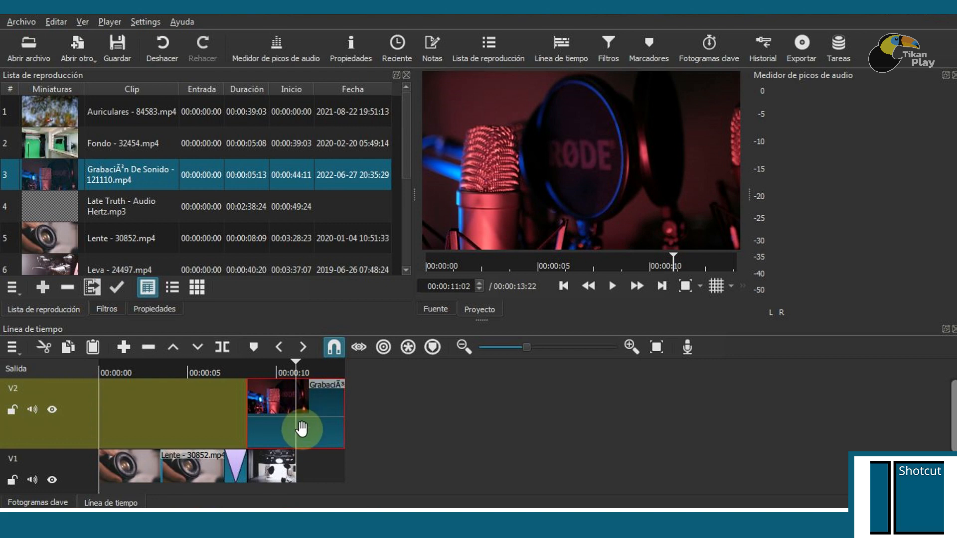
{"action": "key", "text": "s"}
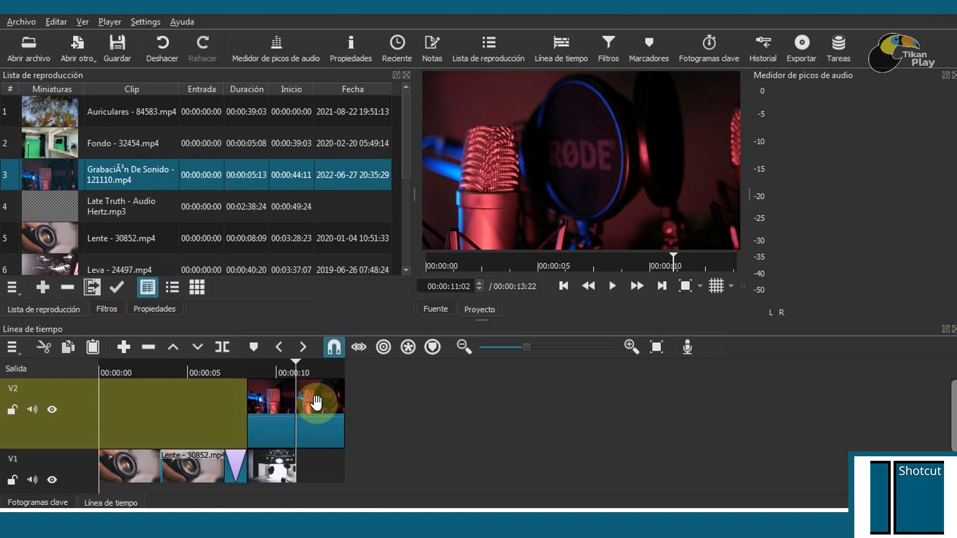
{"action": "left_click_drag", "start_coordinate": [294, 360], "coordinate": [330, 360]}
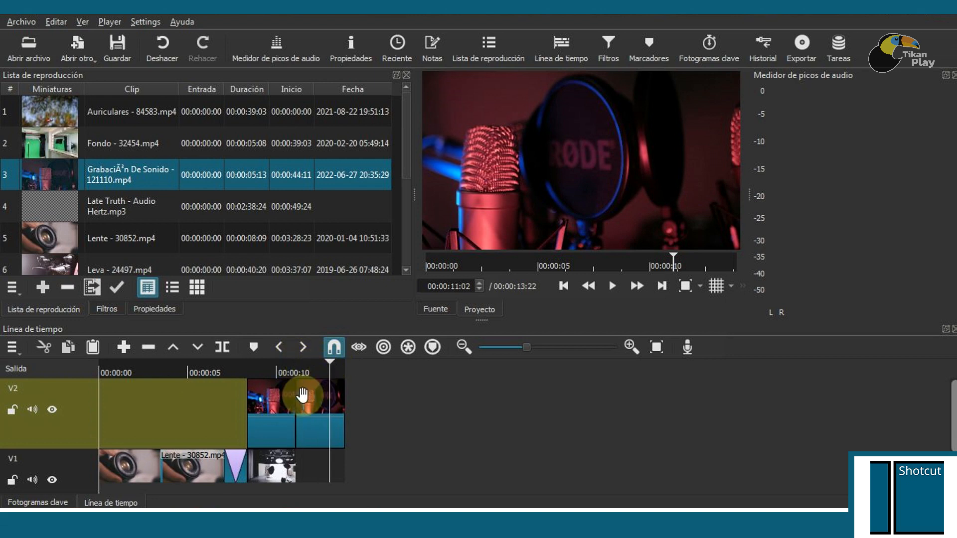
{"action": "left_click_drag", "start_coordinate": [328, 361], "coordinate": [323, 371]}
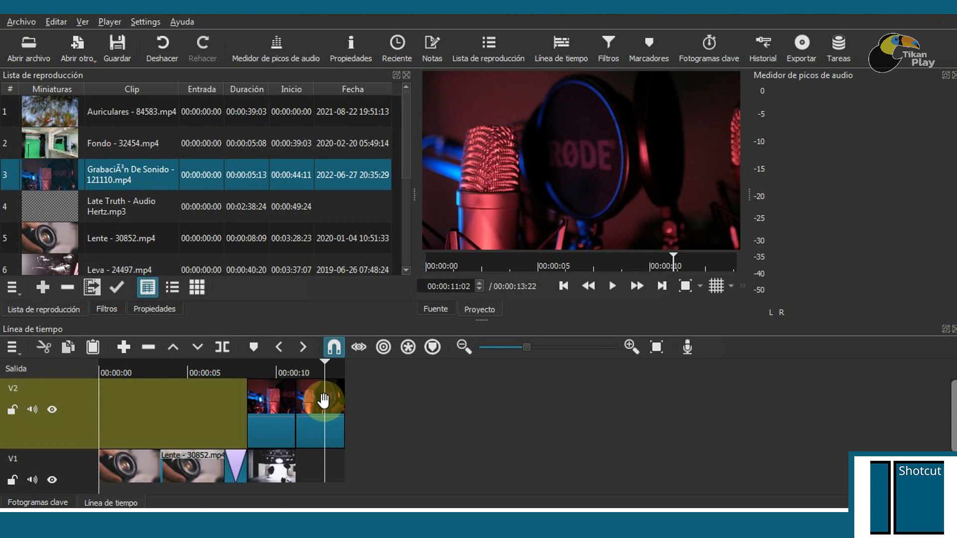
{"action": "left_click", "coordinate": [324, 402]}
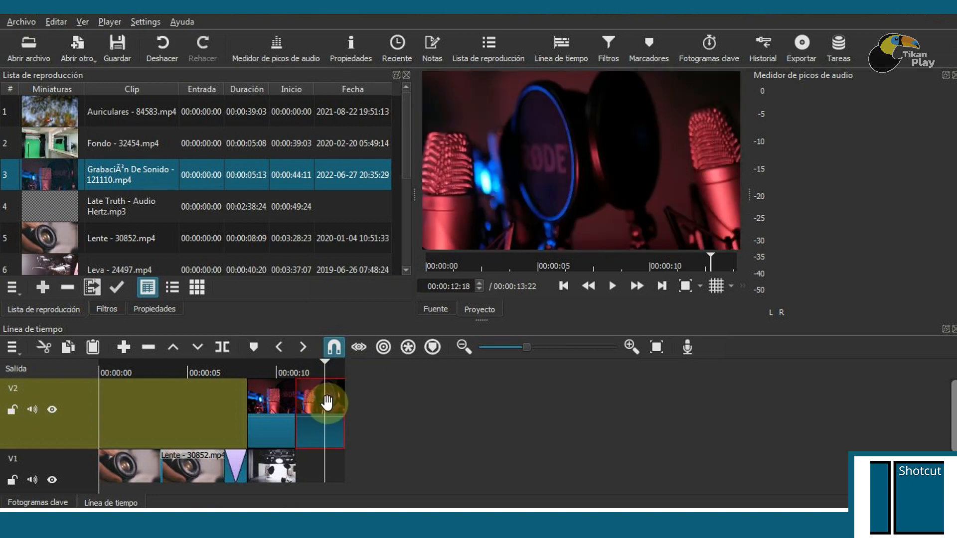
{"action": "key", "text": "s"}
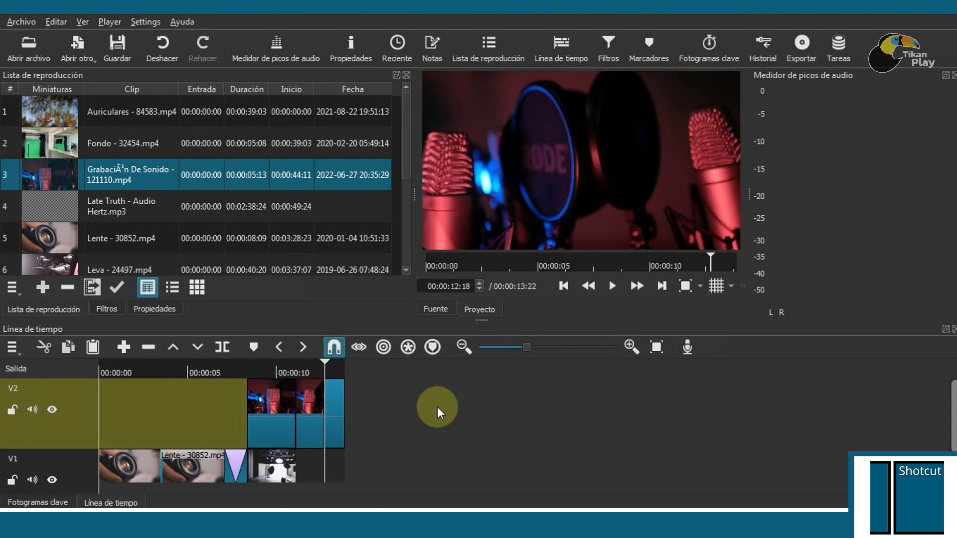
Step: Delete the middle segment of the microphone clip on V2, and undo the deletion and both splits
{"action": "left_click", "coordinate": [313, 408]}
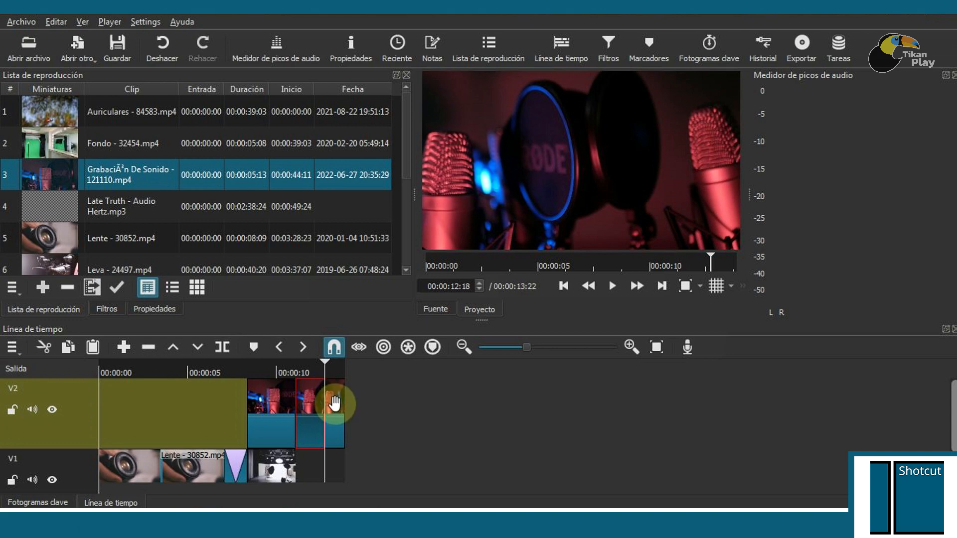
{"action": "key", "text": "Delete"}
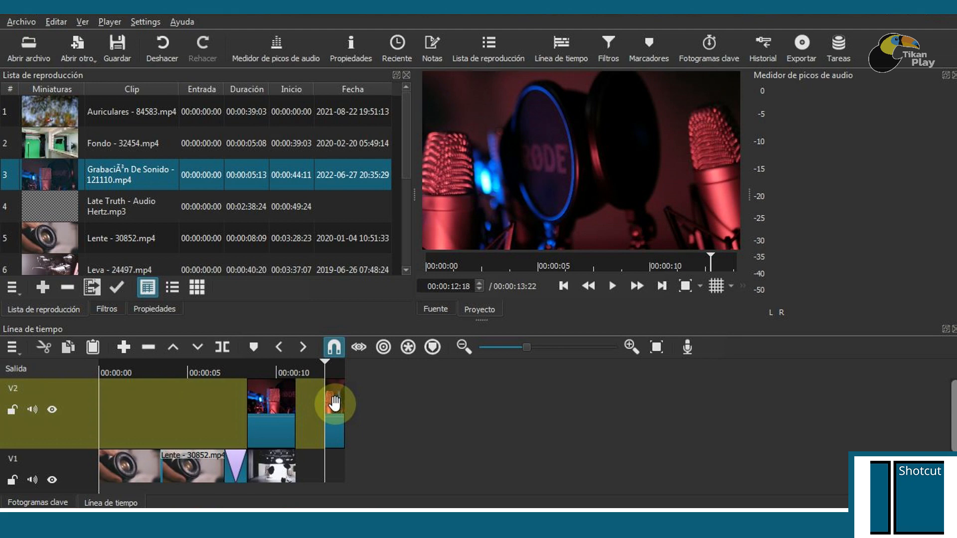
{"action": "key", "text": "ctrl+z"}
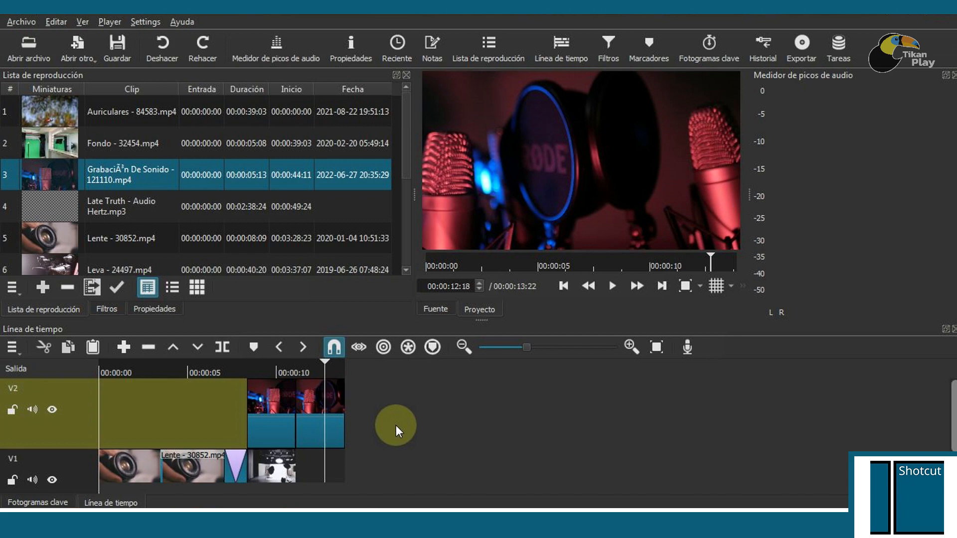
{"action": "left_click", "coordinate": [317, 361]}
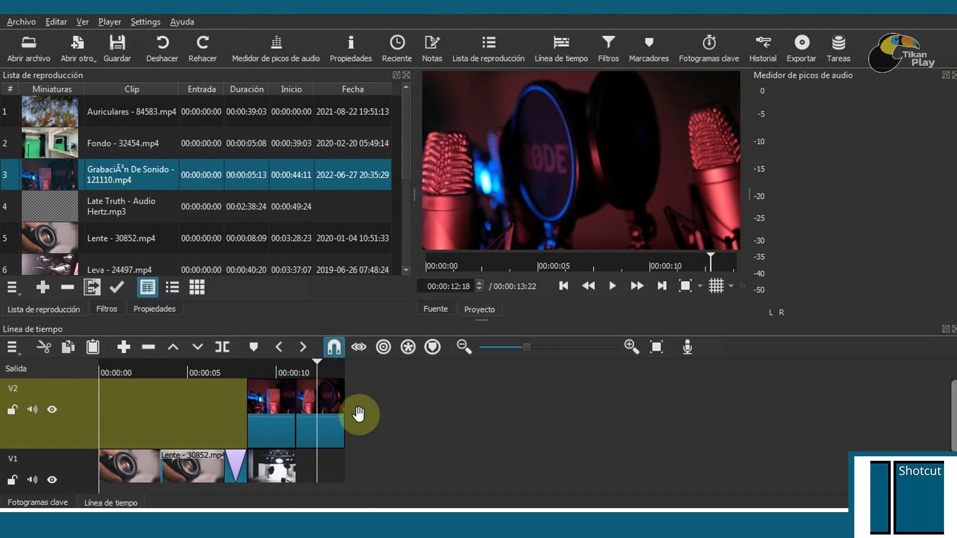
{"action": "key", "text": "ctrl+Left"}
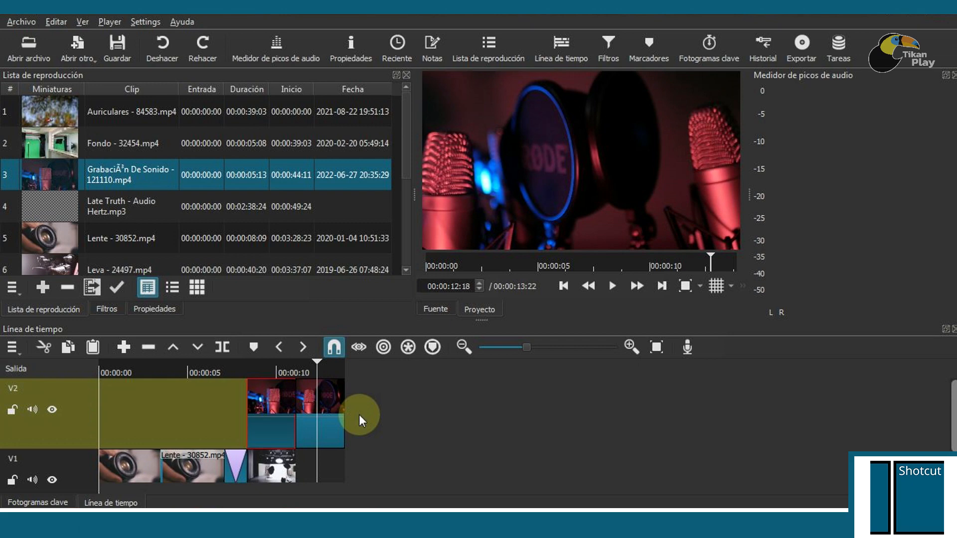
{"action": "key", "text": "ctrl+z"}
{"action": "key", "text": "ctrl+z"}
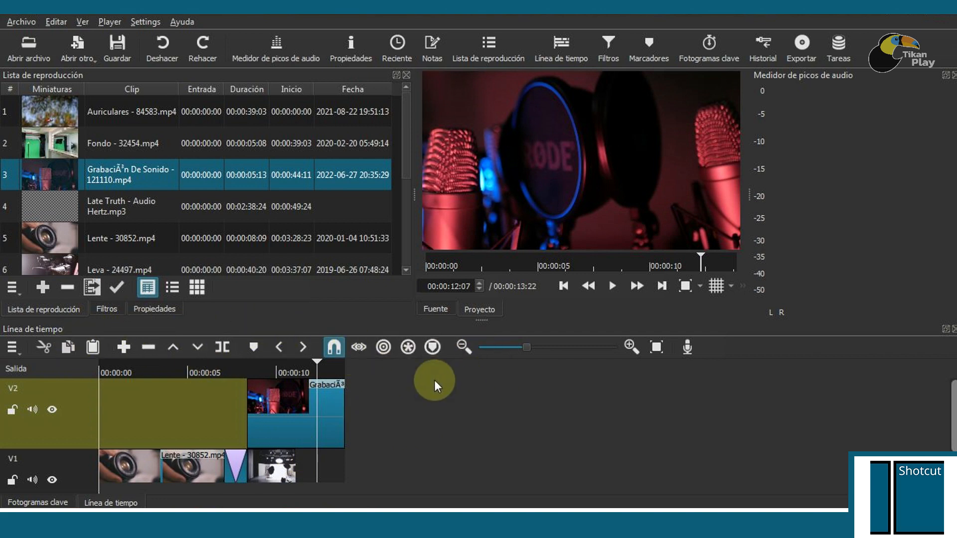
Step: Split the microphone clip on V2 at 00:00:11:03 and split its second part at 00:00:12:22
{"action": "left_click_drag", "start_coordinate": [318, 362], "coordinate": [298, 368]}
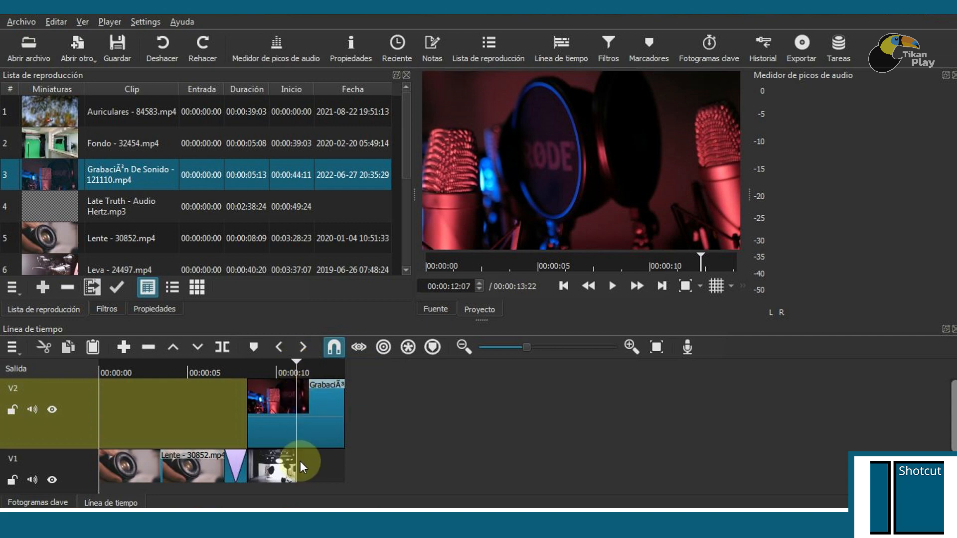
{"action": "left_click", "coordinate": [296, 399]}
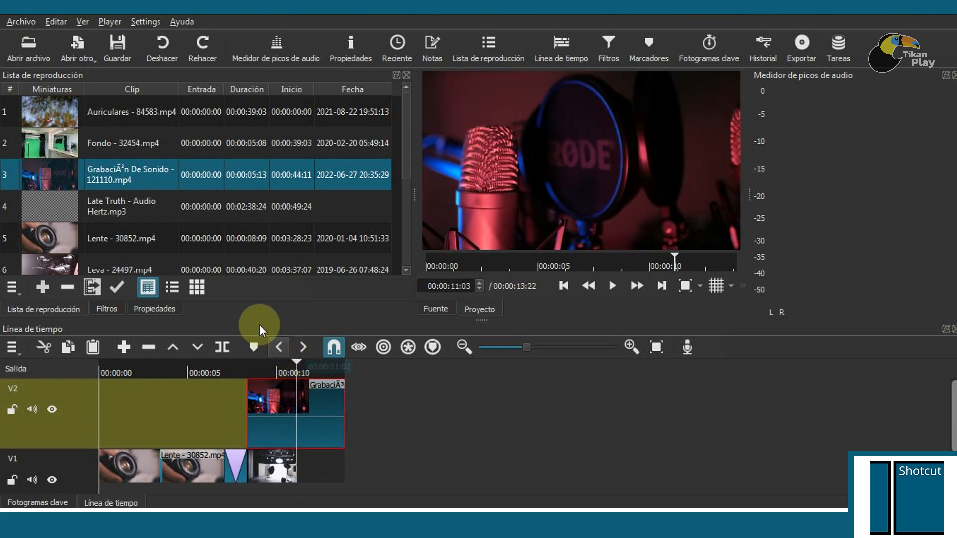
{"action": "left_click", "coordinate": [223, 347]}
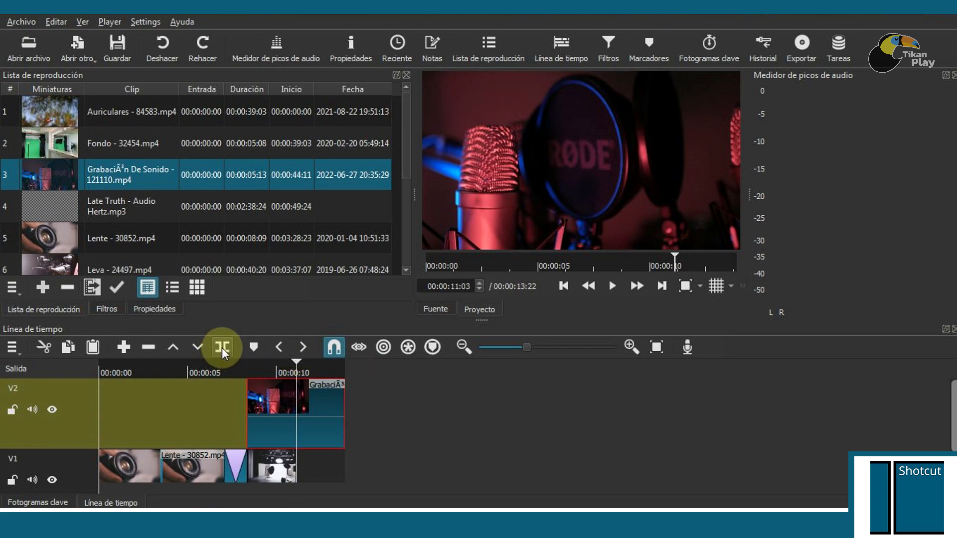
{"action": "left_click", "coordinate": [224, 348]}
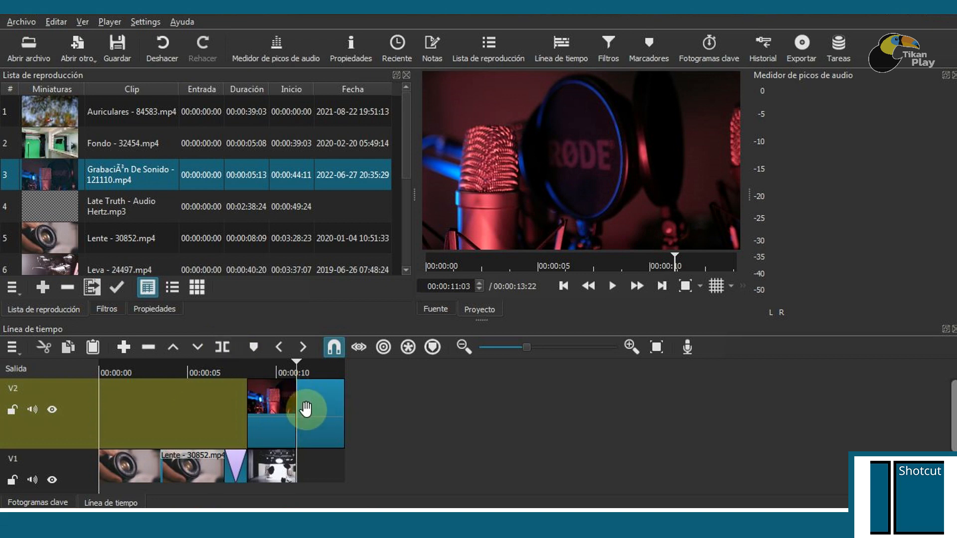
{"action": "left_click", "coordinate": [286, 404]}
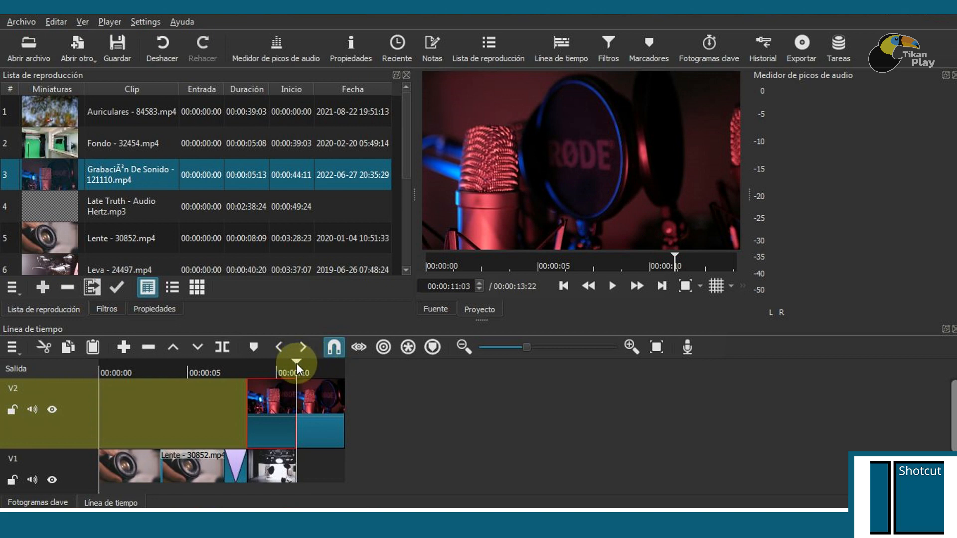
{"action": "left_click_drag", "start_coordinate": [306, 364], "coordinate": [324, 368]}
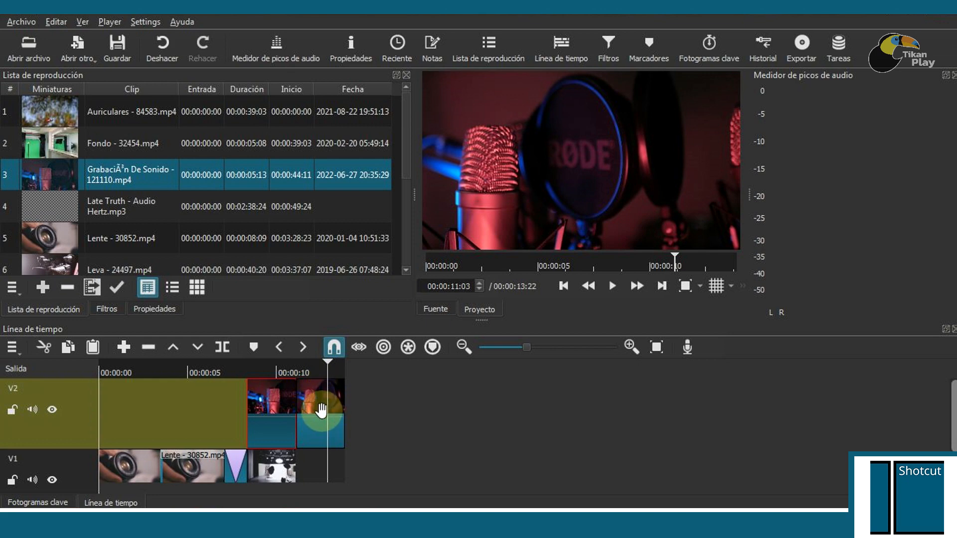
{"action": "left_click", "coordinate": [325, 411]}
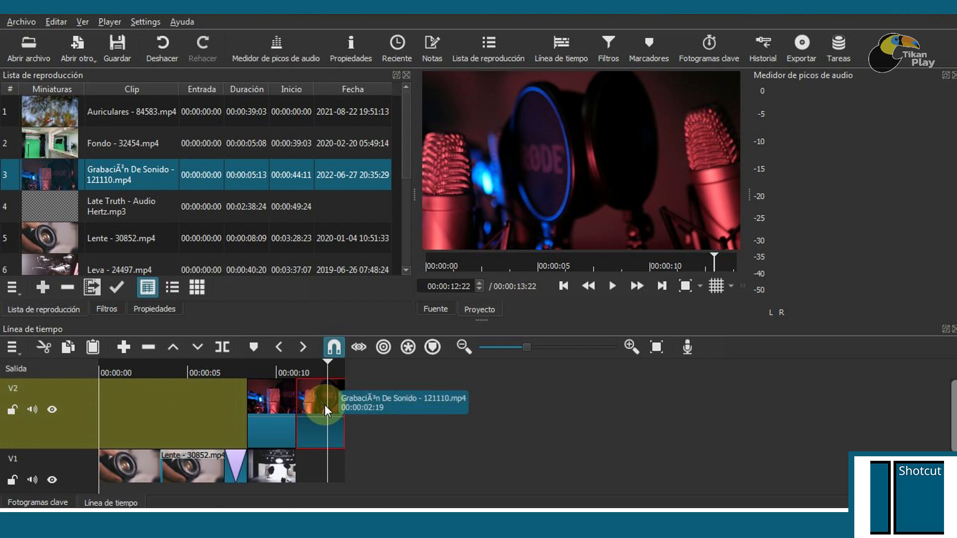
{"action": "left_click", "coordinate": [224, 352]}
Step: Cut the middle segment of the microphone clip out of V2, closing the gap between the remaining segments
{"action": "left_click", "coordinate": [310, 406]}
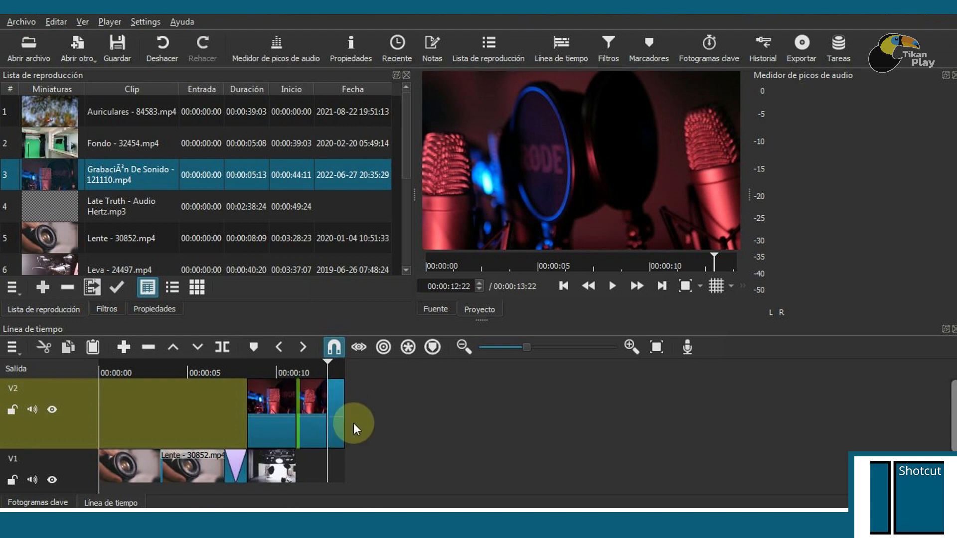
{"action": "key", "text": "ctrl+z"}
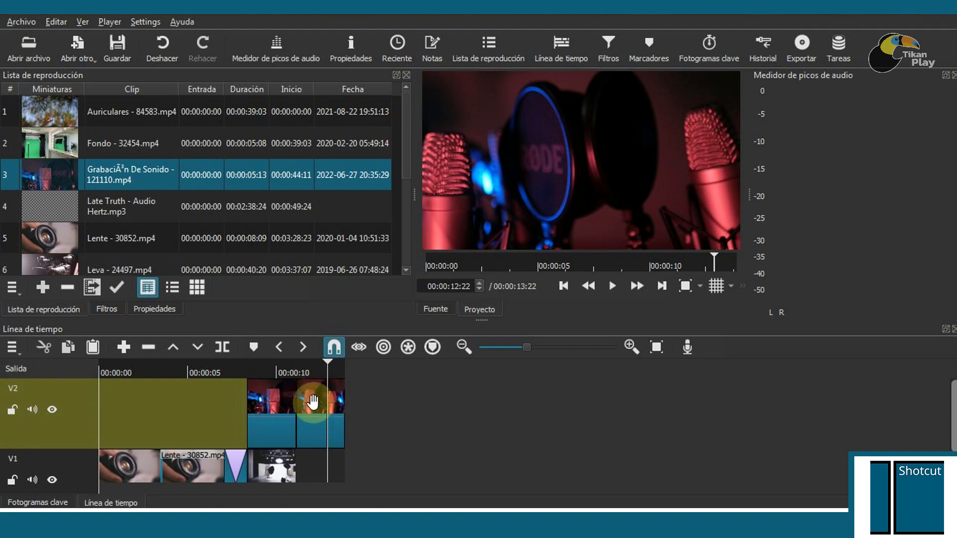
{"action": "left_click", "coordinate": [314, 413]}
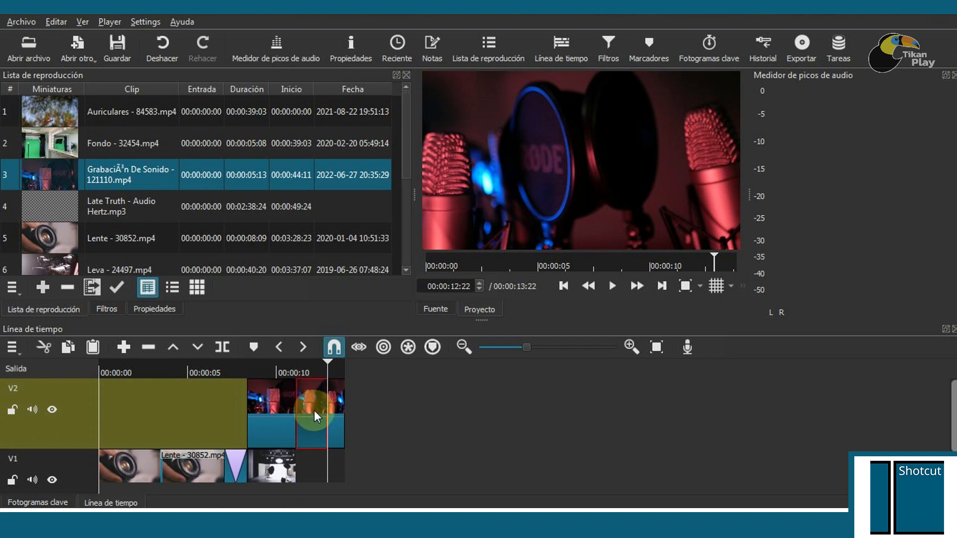
{"action": "left_click", "coordinate": [44, 347]}
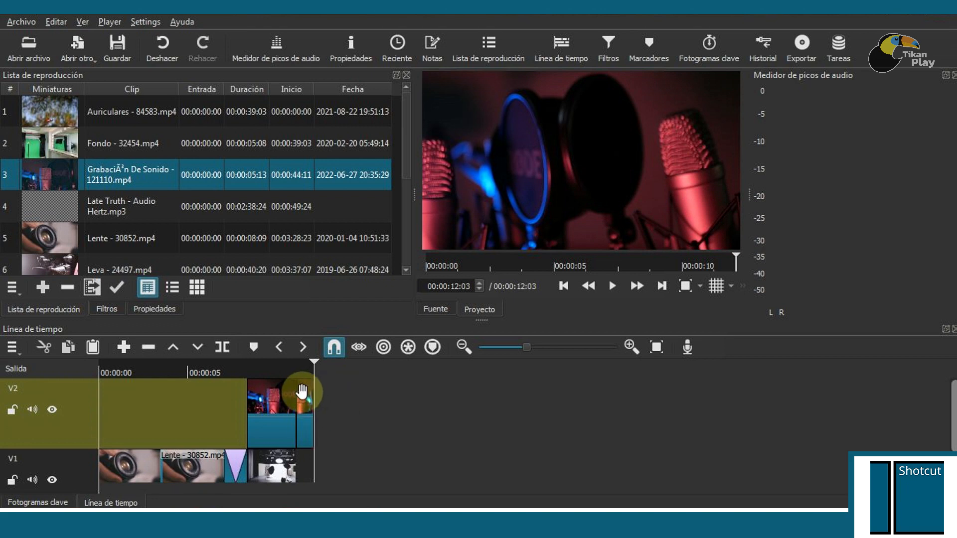
Step: Move the short last segment on V2 about 1 second later, leaving a gap after the first segment
{"action": "left_click", "coordinate": [305, 401]}
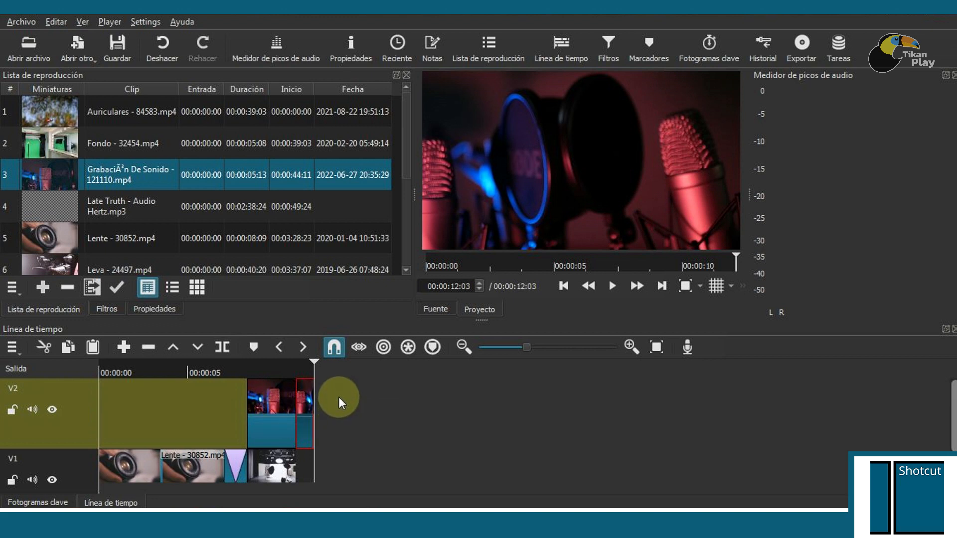
{"action": "left_click_drag", "start_coordinate": [305, 404], "coordinate": [335, 409]}
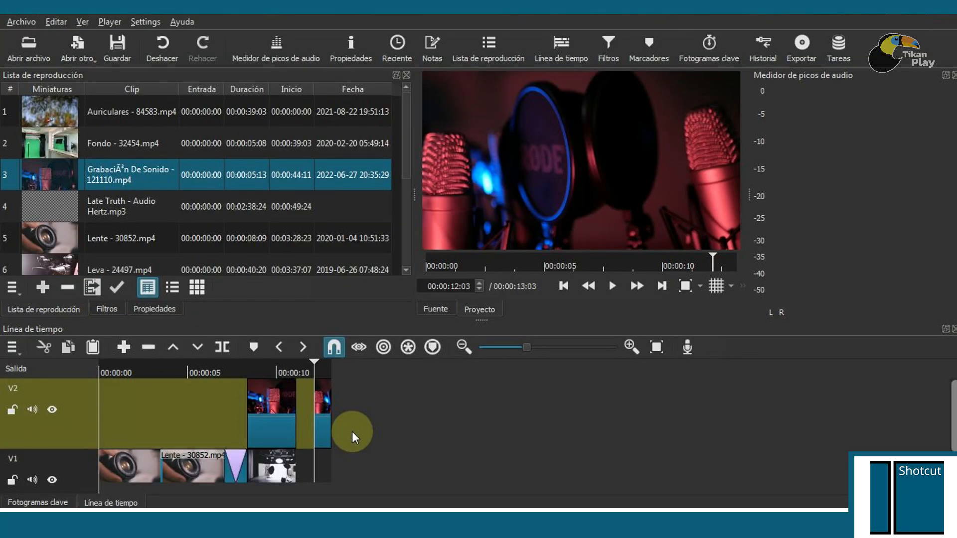
Step: Cut the short last segment of the microphone clip out of V2
{"action": "left_click", "coordinate": [319, 397]}
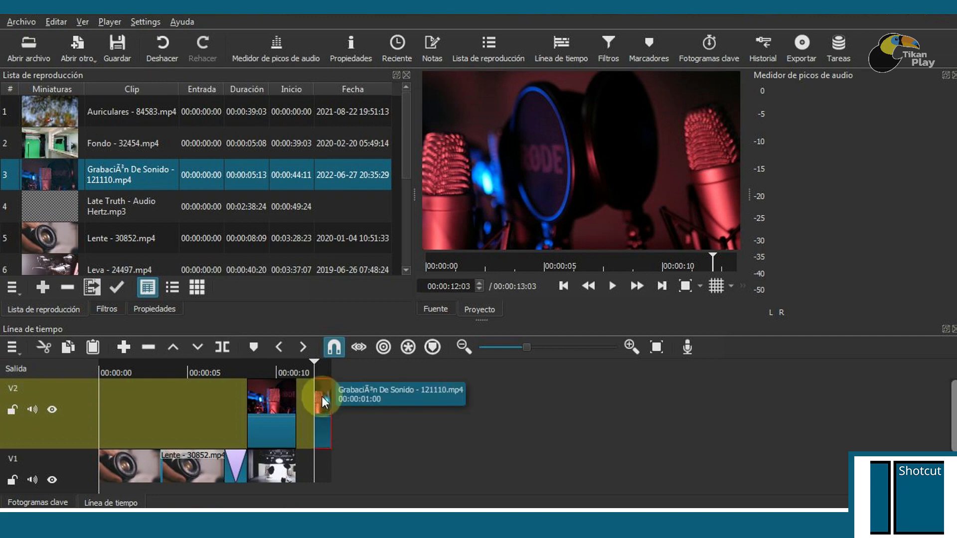
{"action": "left_click", "coordinate": [42, 346]}
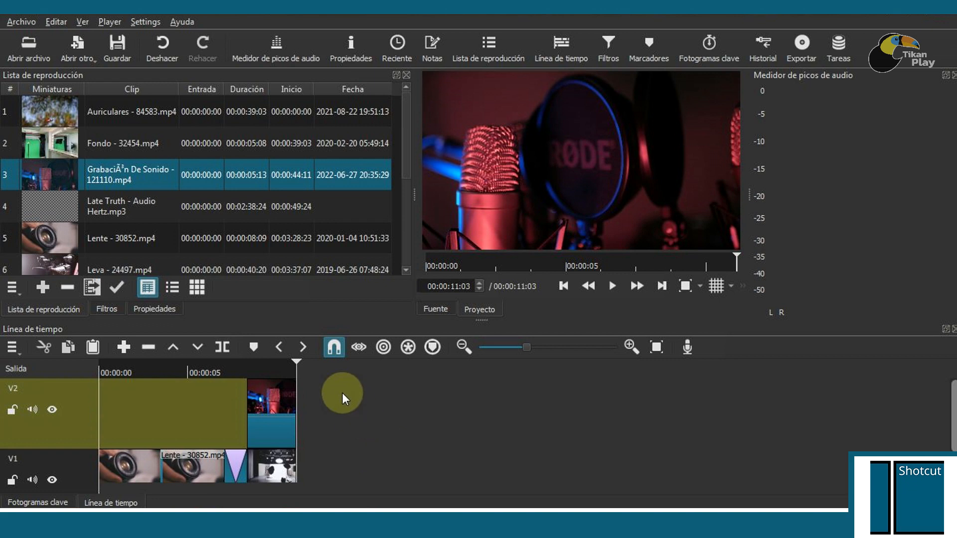
Step: Add a short fade-out at the end and a short fade-in at the start of the microphone clip on V2
{"action": "left_click", "coordinate": [294, 386]}
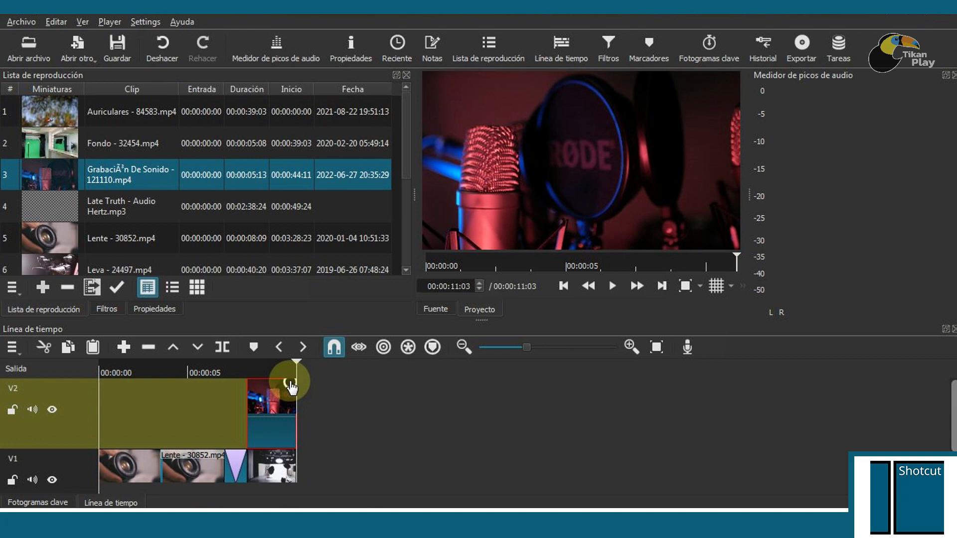
{"action": "left_click_drag", "start_coordinate": [292, 387], "coordinate": [287, 360]}
{"action": "left_click", "coordinate": [275, 364]}
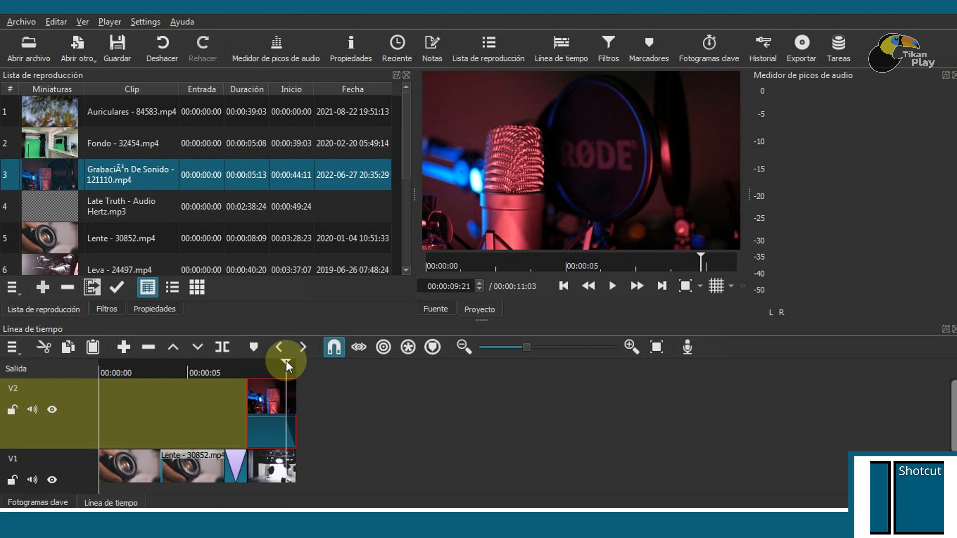
{"action": "left_click_drag", "start_coordinate": [286, 360], "coordinate": [296, 360]}
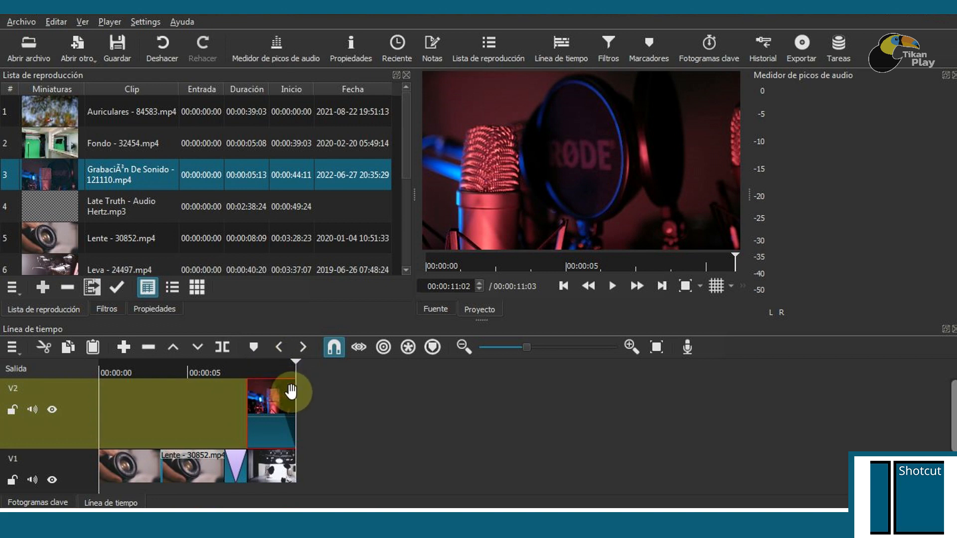
{"action": "mouse_move", "coordinate": [253, 385]}
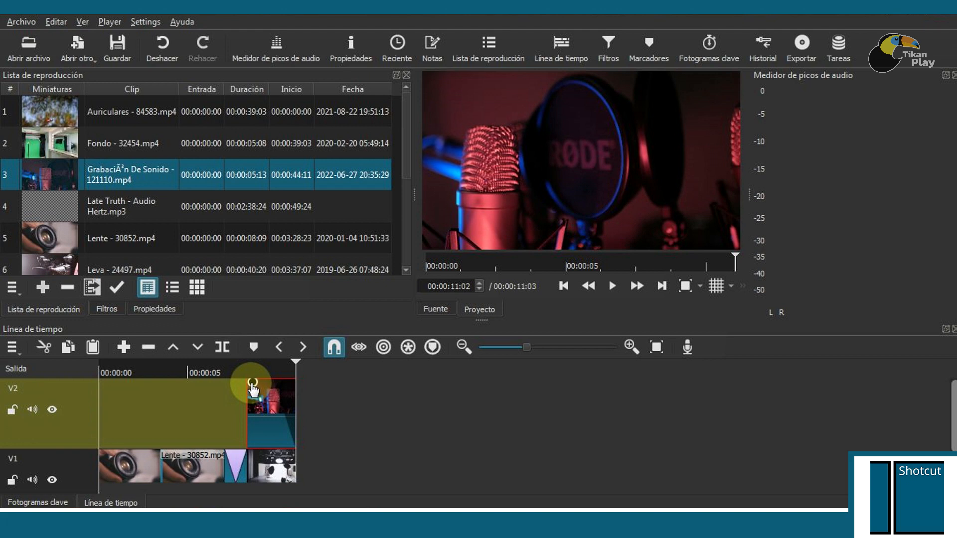
{"action": "left_click_drag", "start_coordinate": [253, 386], "coordinate": [275, 391]}
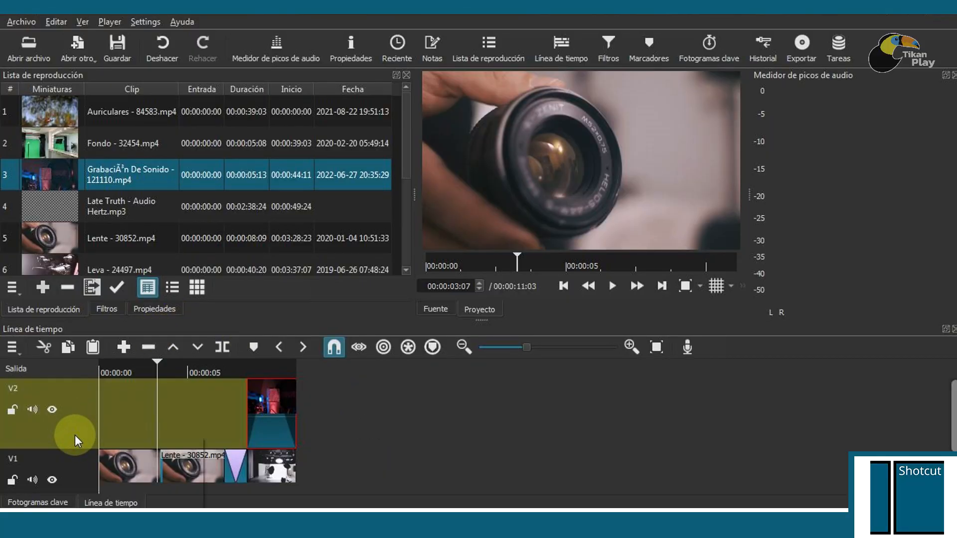
Step: Add a new video track above V2
{"action": "right_click", "coordinate": [75, 436]}
{"action": "mouse_move", "coordinate": [101, 442]}
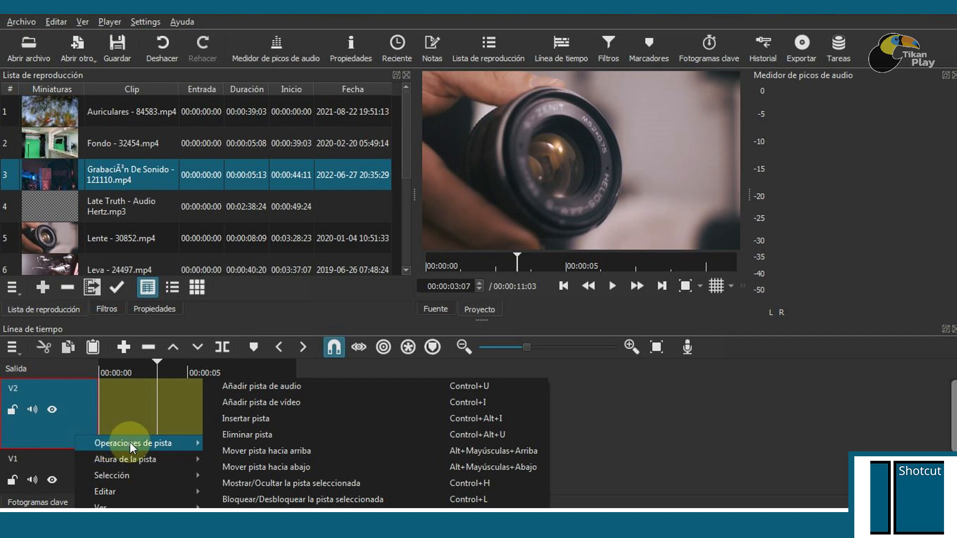
{"action": "left_click", "coordinate": [259, 403]}
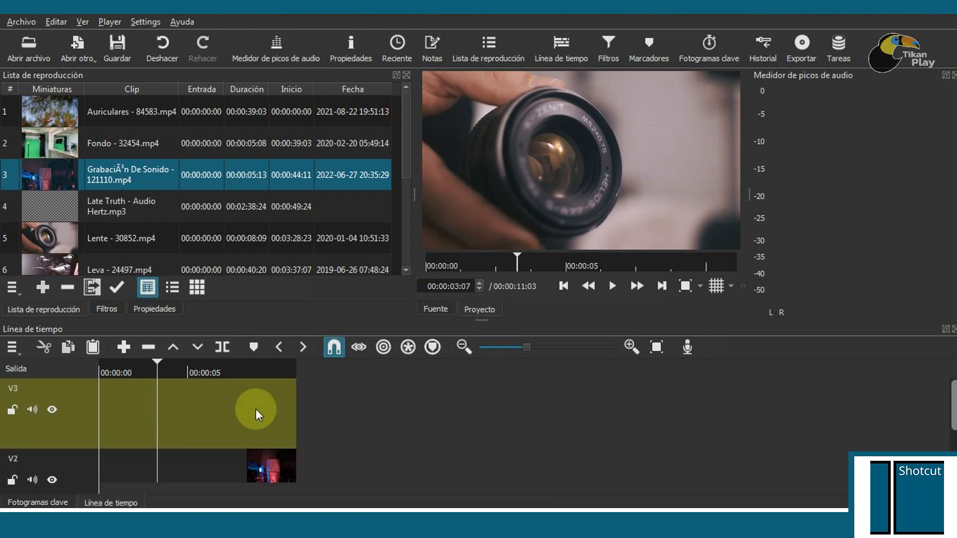
Step: Create a text clip reading "Hola" with a transparent background and move its text box near the top of the frame
{"action": "left_click", "coordinate": [86, 53]}
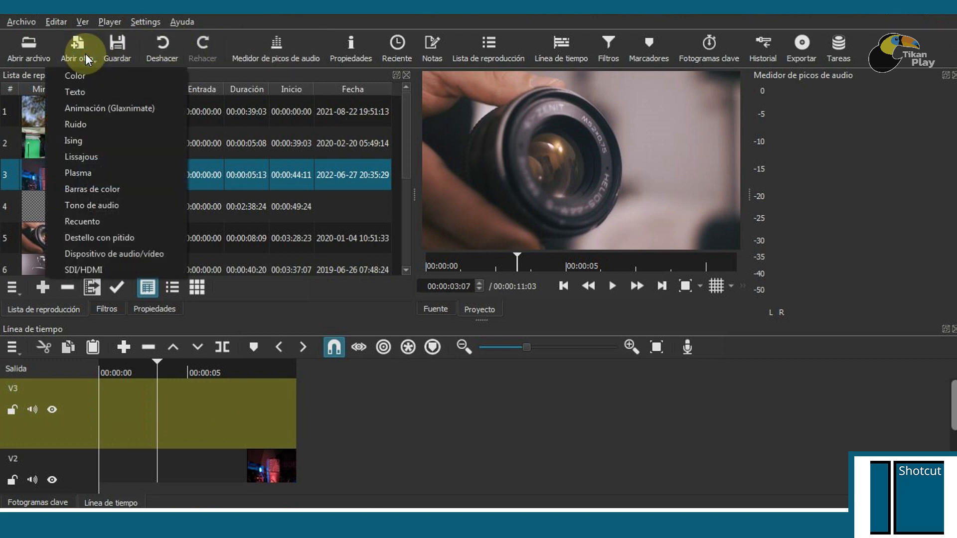
{"action": "left_click", "coordinate": [76, 92]}
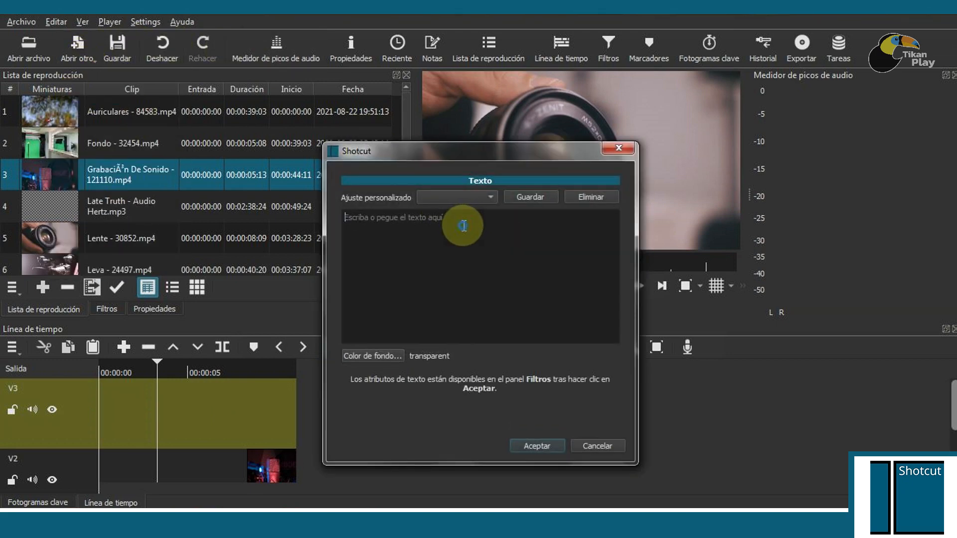
{"action": "left_click", "coordinate": [448, 227]}
{"action": "type", "text": "Hola"}
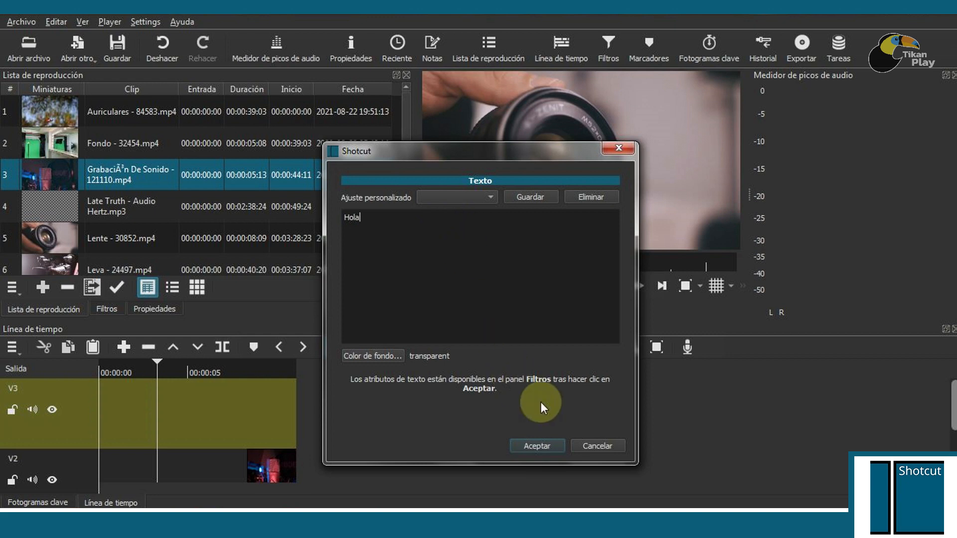
{"action": "left_click", "coordinate": [538, 446]}
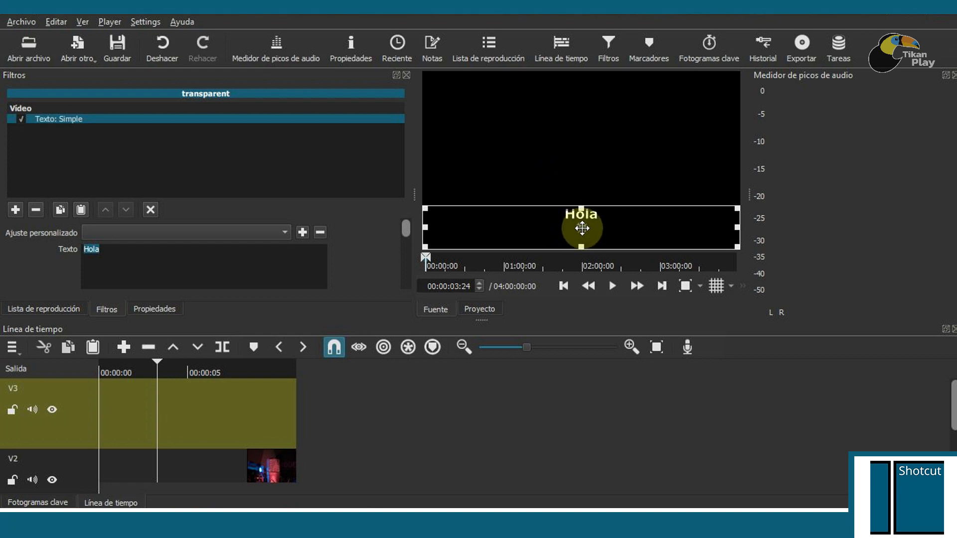
{"action": "left_click_drag", "start_coordinate": [582, 228], "coordinate": [585, 169]}
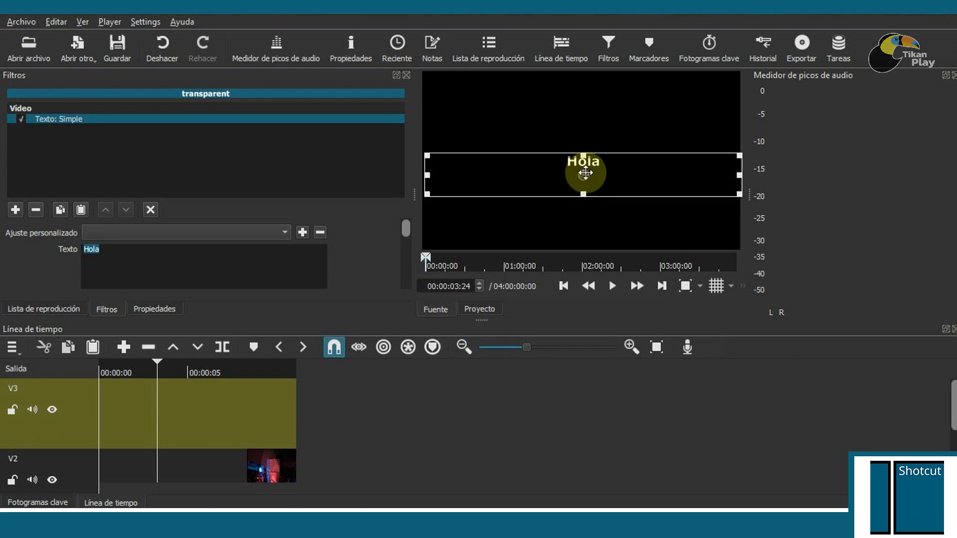
{"action": "left_click_drag", "start_coordinate": [584, 167], "coordinate": [595, 110]}
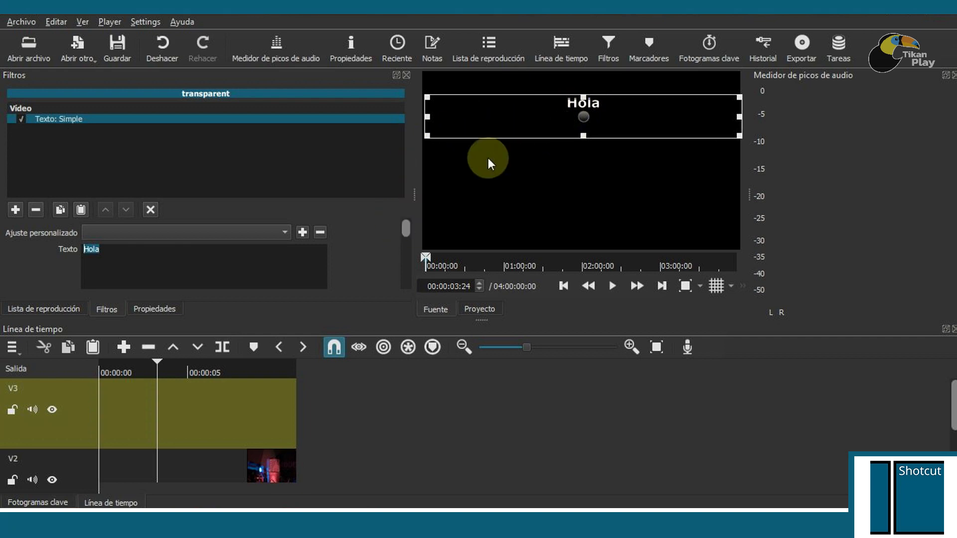
Step: Set the font of the "Hola" text to Kanit in the Black style
{"action": "left_click_drag", "start_coordinate": [405, 232], "coordinate": [406, 249]}
{"action": "left_click", "coordinate": [175, 258]}
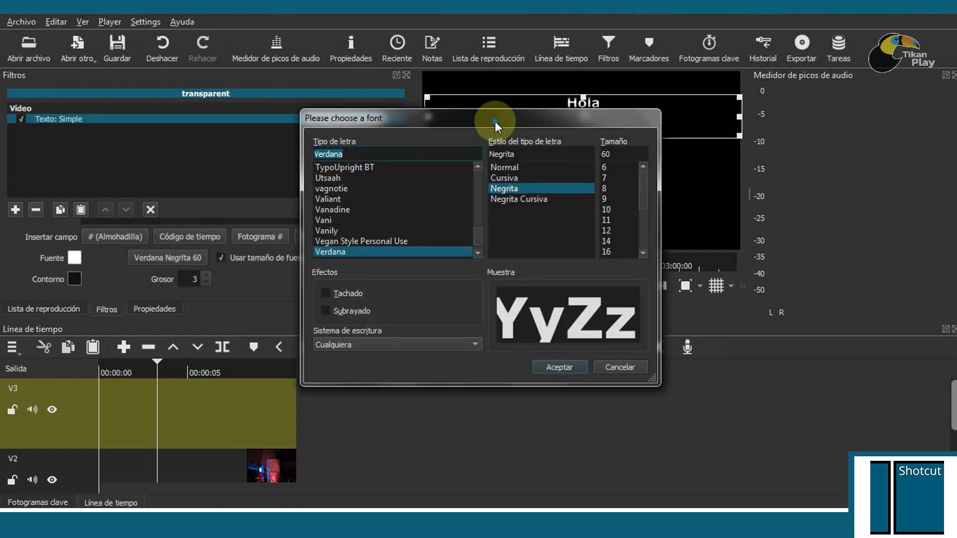
{"action": "left_click_drag", "start_coordinate": [495, 121], "coordinate": [475, 120]}
{"action": "mouse_move", "coordinate": [457, 237]}
{"action": "left_mouse_down"}
{"action": "mouse_move", "coordinate": [458, 224]}
{"action": "mouse_move", "coordinate": [457, 234]}
{"action": "left_mouse_up"}
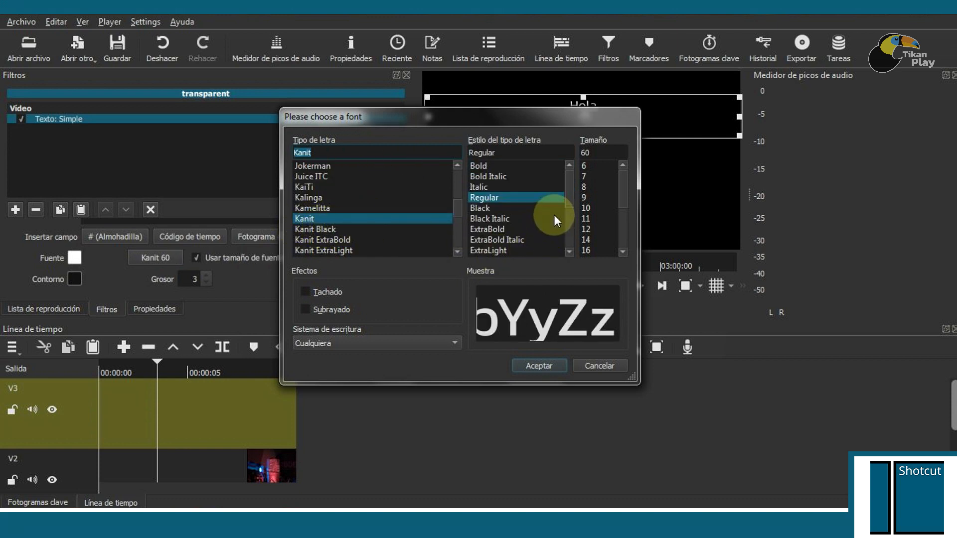
{"action": "left_click", "coordinate": [472, 209]}
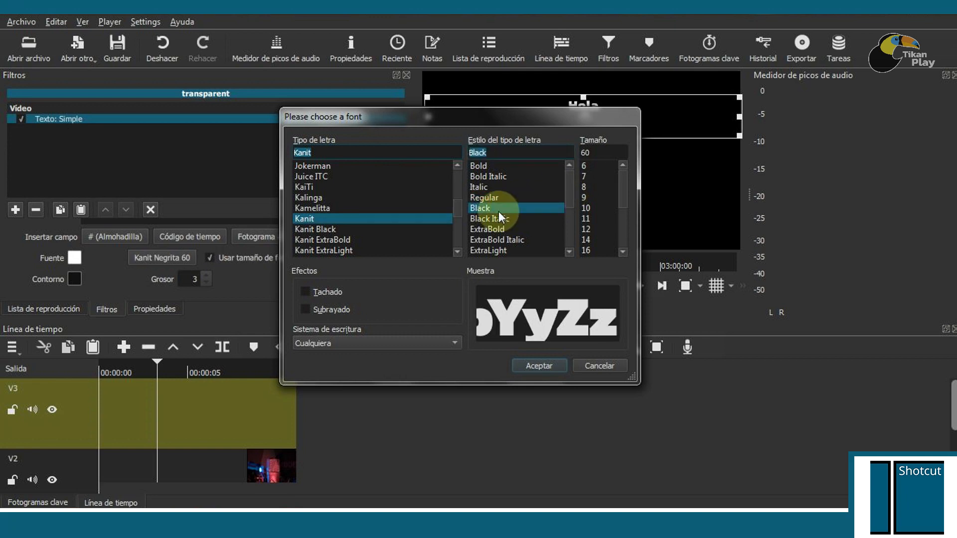
{"action": "left_click", "coordinate": [537, 365]}
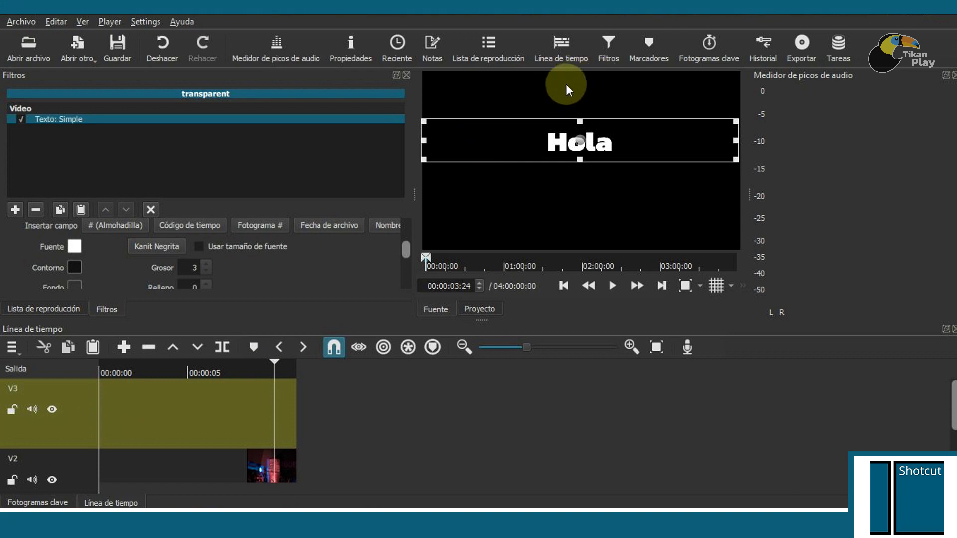
Step: Place the "Hola" text clip at the start of V3 and add a short fade-in and fade-out to it
{"action": "left_click_drag", "start_coordinate": [578, 88], "coordinate": [215, 414]}
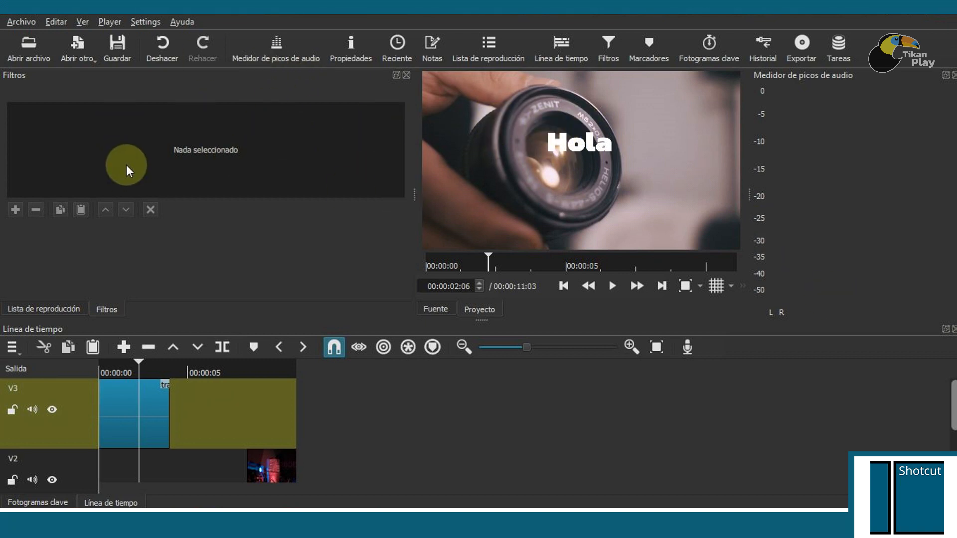
{"action": "left_click", "coordinate": [46, 309]}
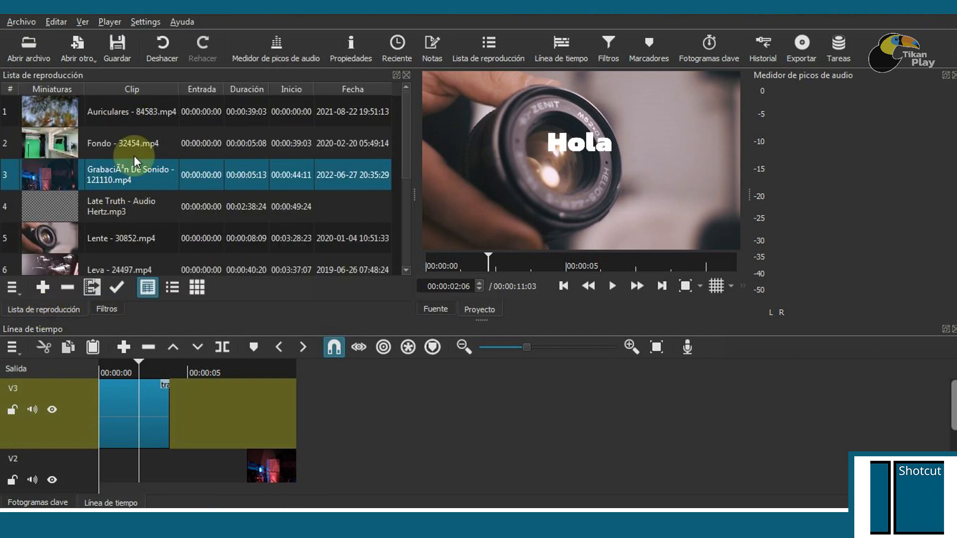
{"action": "mouse_move", "coordinate": [400, 140]}
{"action": "left_mouse_down"}
{"action": "mouse_move", "coordinate": [409, 235]}
{"action": "mouse_move", "coordinate": [405, 126]}
{"action": "left_mouse_up"}
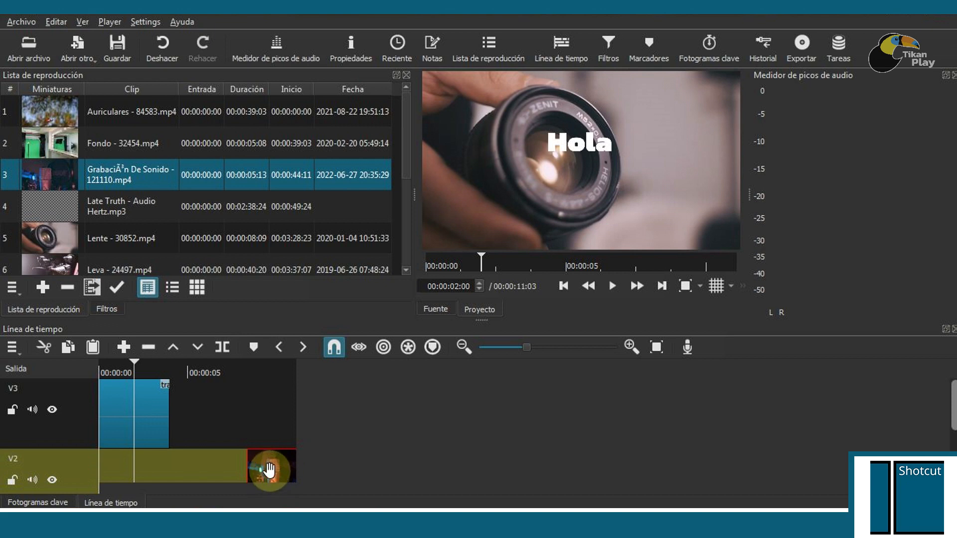
{"action": "left_click", "coordinate": [126, 399]}
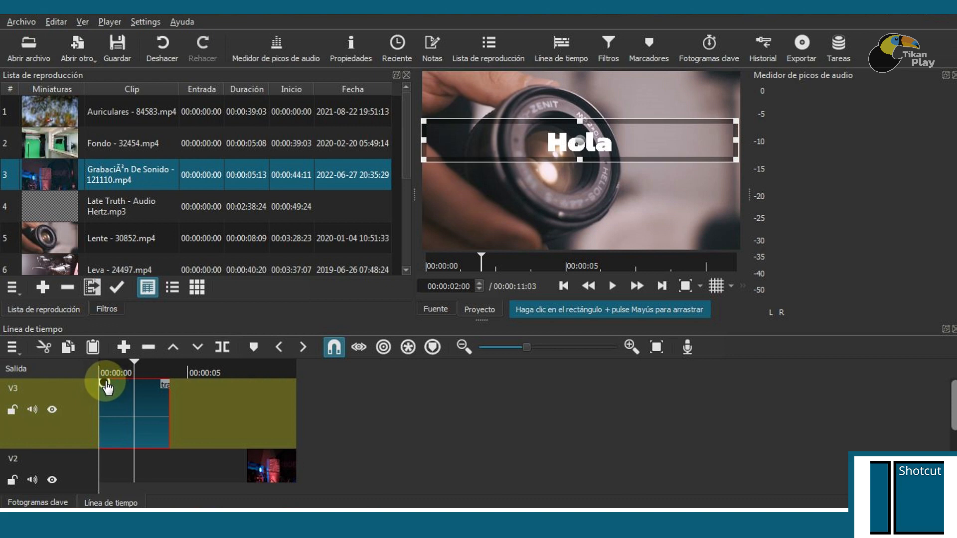
{"action": "mouse_move", "coordinate": [105, 387]}
{"action": "left_mouse_down"}
{"action": "mouse_move", "coordinate": [126, 387]}
{"action": "mouse_move", "coordinate": [111, 389]}
{"action": "left_mouse_up"}
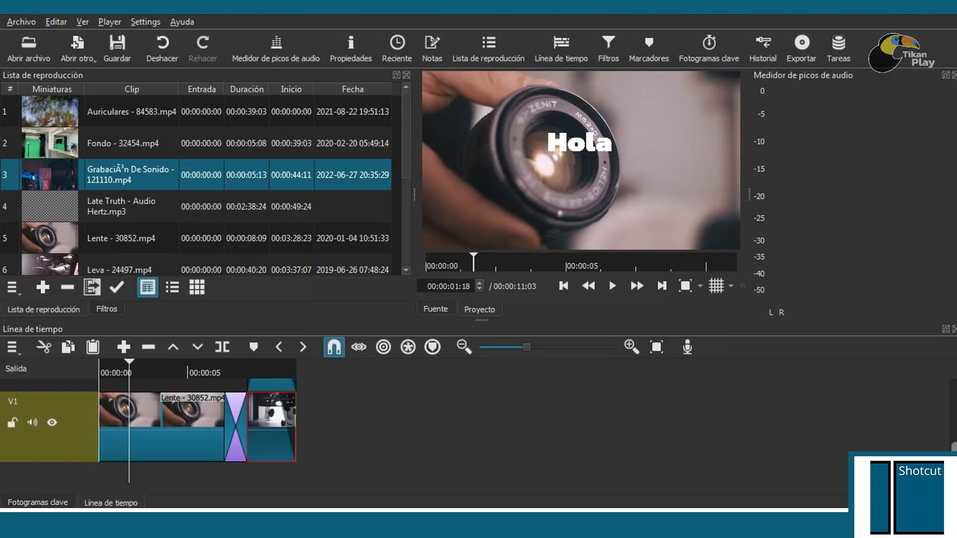
Step: Add an audio track below V1
{"action": "left_click_drag", "start_coordinate": [955, 456], "coordinate": [954, 413]}
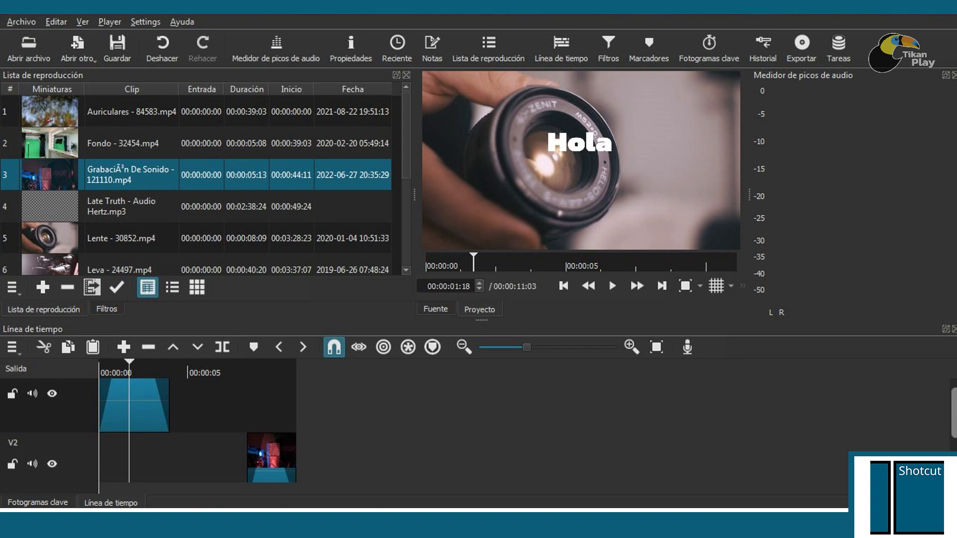
{"action": "left_click_drag", "start_coordinate": [954, 409], "coordinate": [955, 446]}
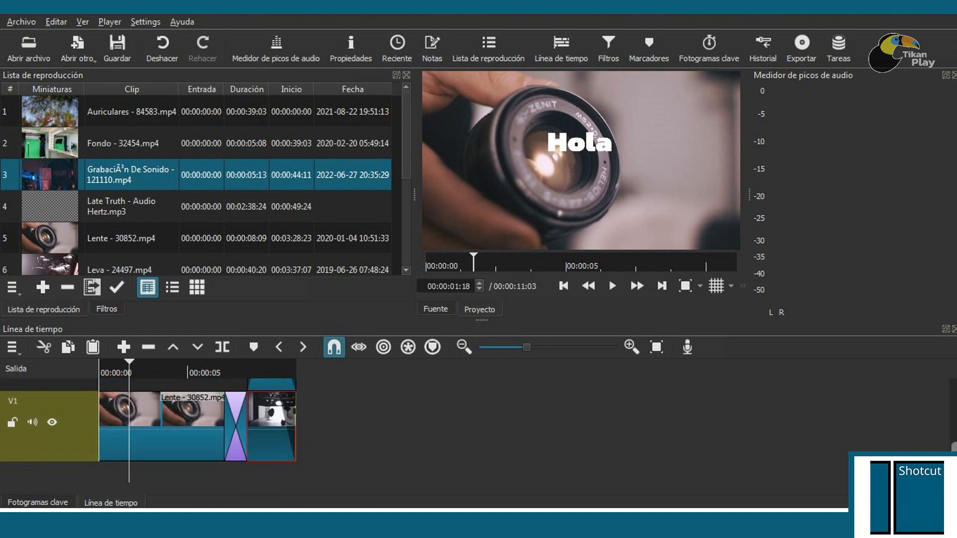
{"action": "right_click", "coordinate": [70, 470]}
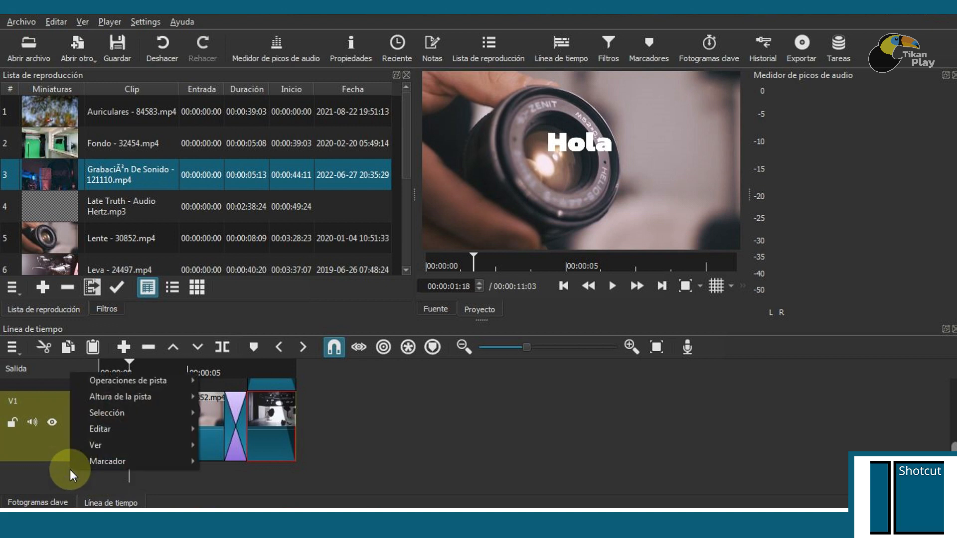
{"action": "mouse_move", "coordinate": [137, 386]}
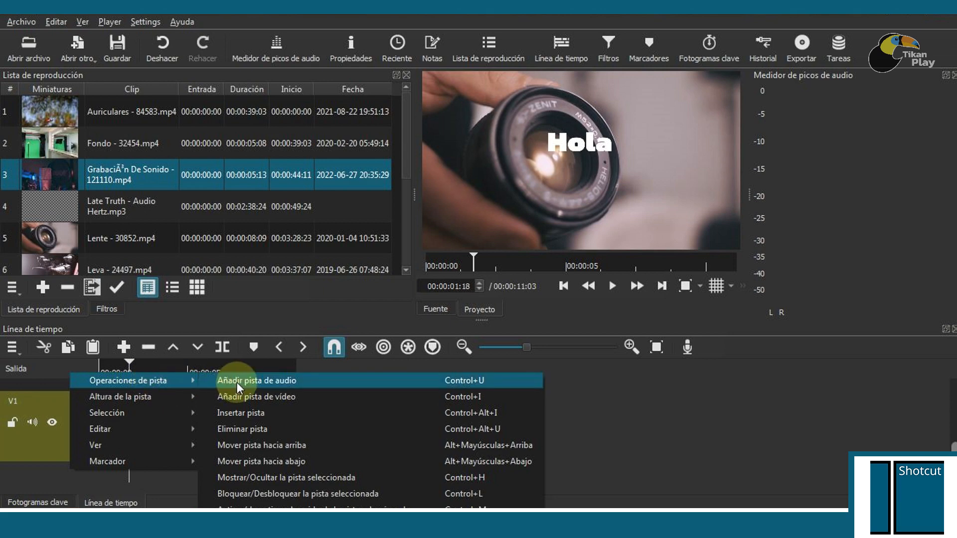
{"action": "left_click", "coordinate": [287, 381]}
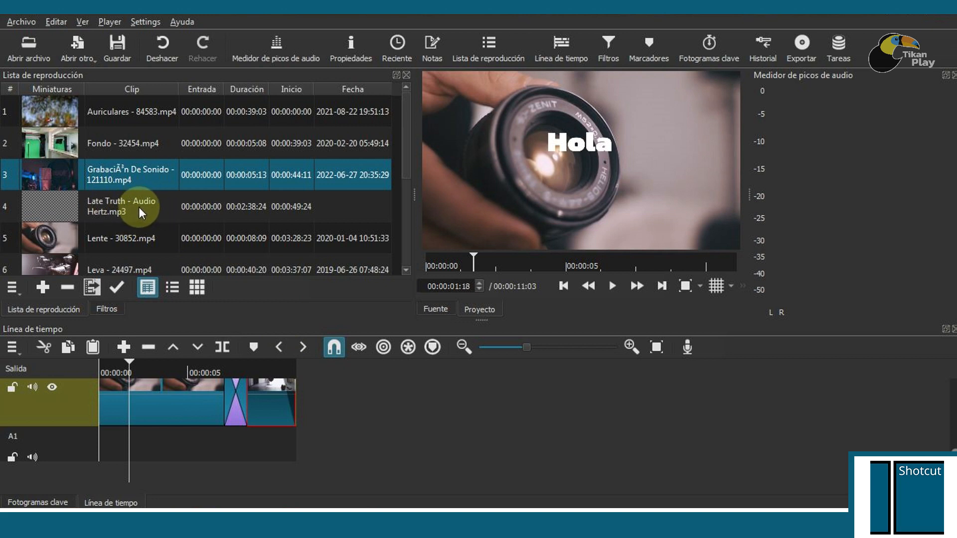
Step: Place Late Truth - Audio Hertz.mp3 from the playlist at the start of audio track A1
{"action": "left_click", "coordinate": [126, 212]}
{"action": "left_click_drag", "start_coordinate": [136, 204], "coordinate": [103, 446]}
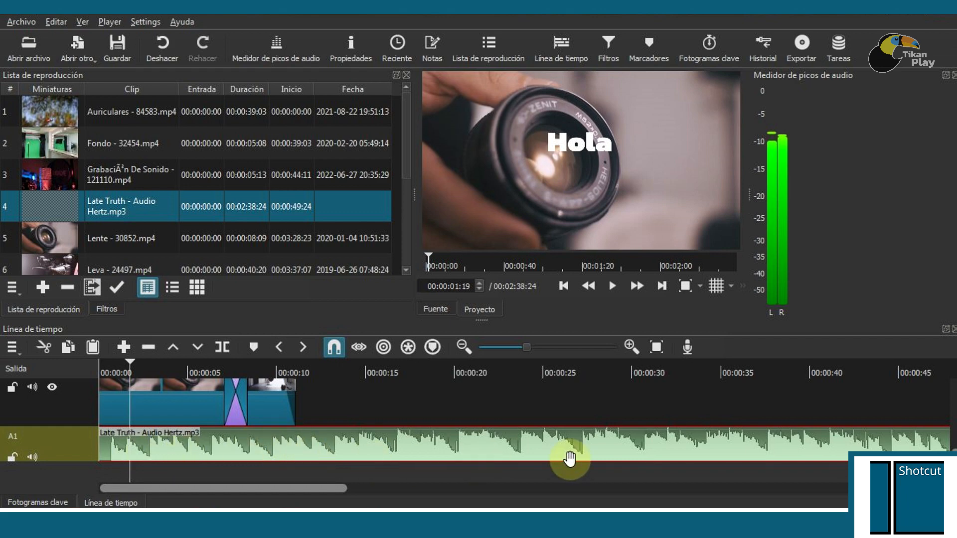
{"action": "left_click", "coordinate": [234, 408]}
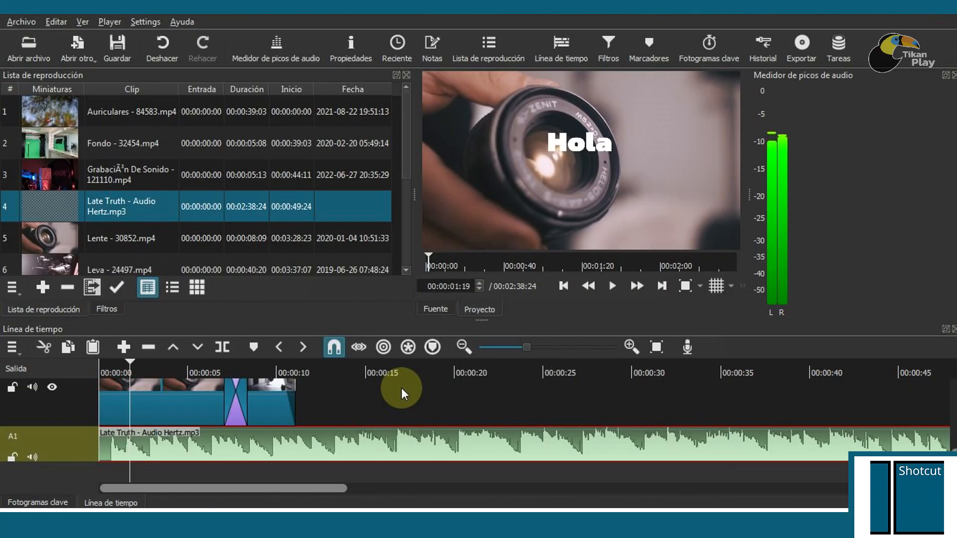
Step: Split the music on A1 at 00:00:11:02, where the video ends, and cut away the part after the split
{"action": "left_click_drag", "start_coordinate": [130, 361], "coordinate": [300, 445]}
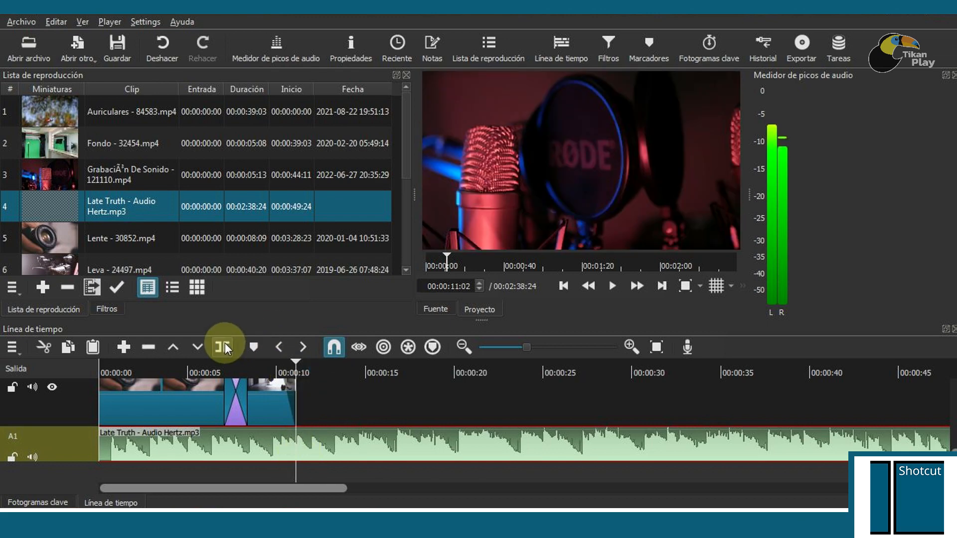
{"action": "left_click", "coordinate": [223, 347]}
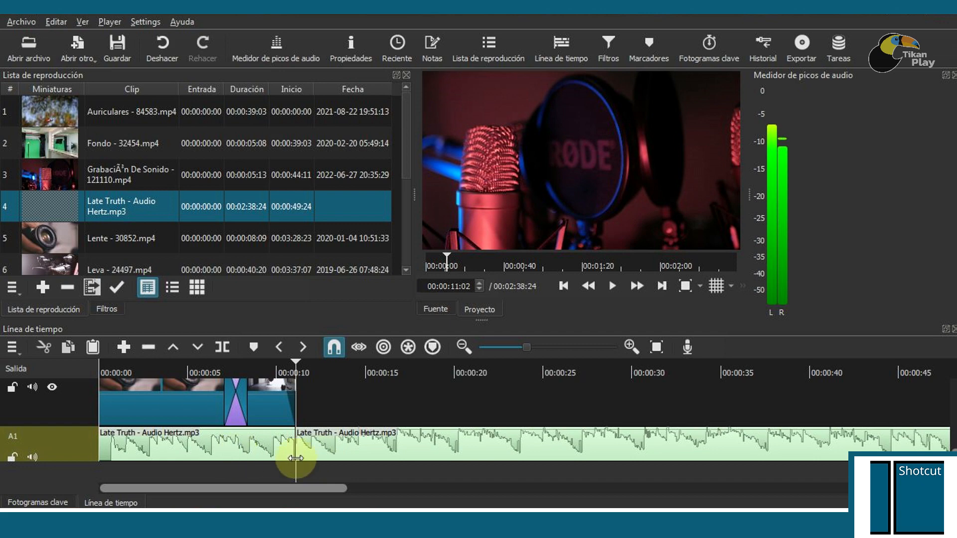
{"action": "left_click", "coordinate": [342, 446]}
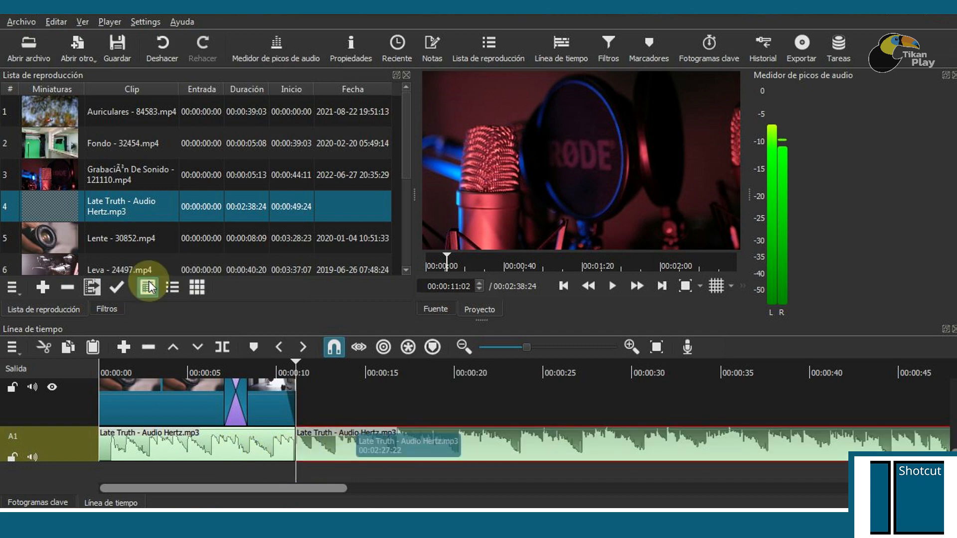
{"action": "left_click", "coordinate": [45, 347]}
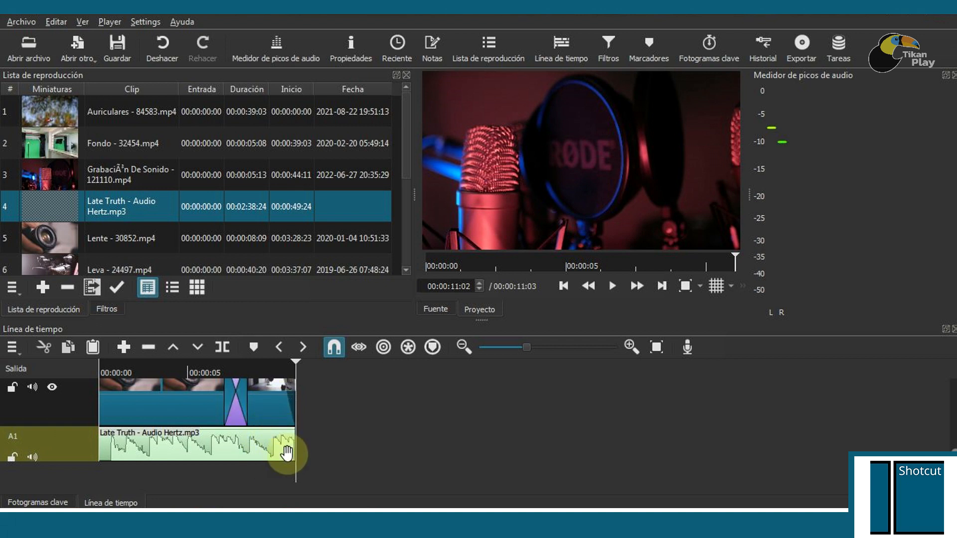
Step: Add a fade-in and a fade-out of about 00:00:01:13 to the Late Truth music clip on A1
{"action": "left_click", "coordinate": [325, 468]}
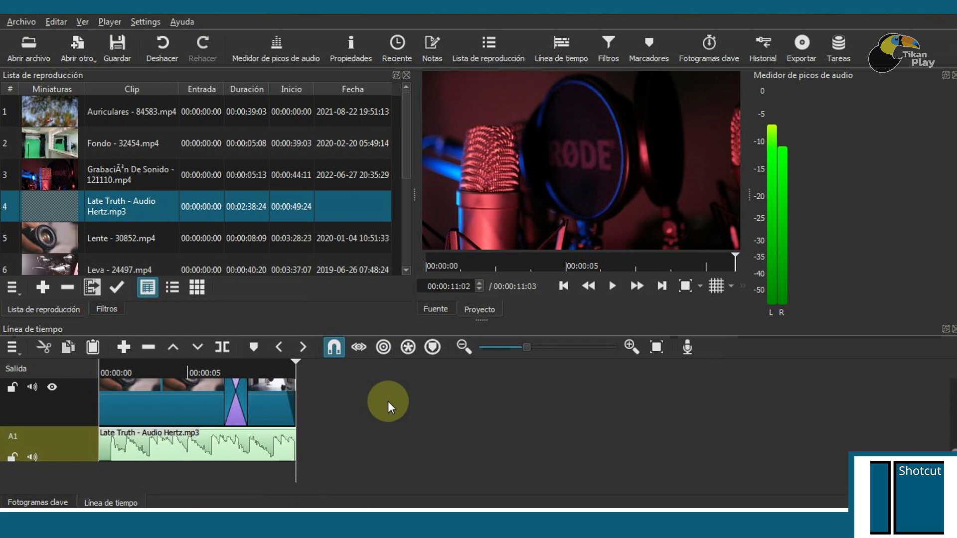
{"action": "left_click", "coordinate": [348, 409]}
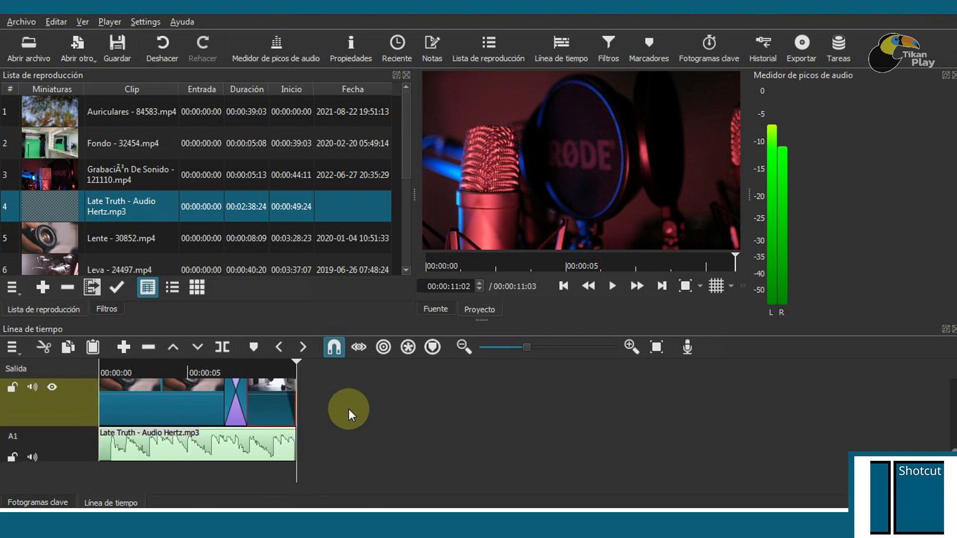
{"action": "left_click", "coordinate": [225, 454]}
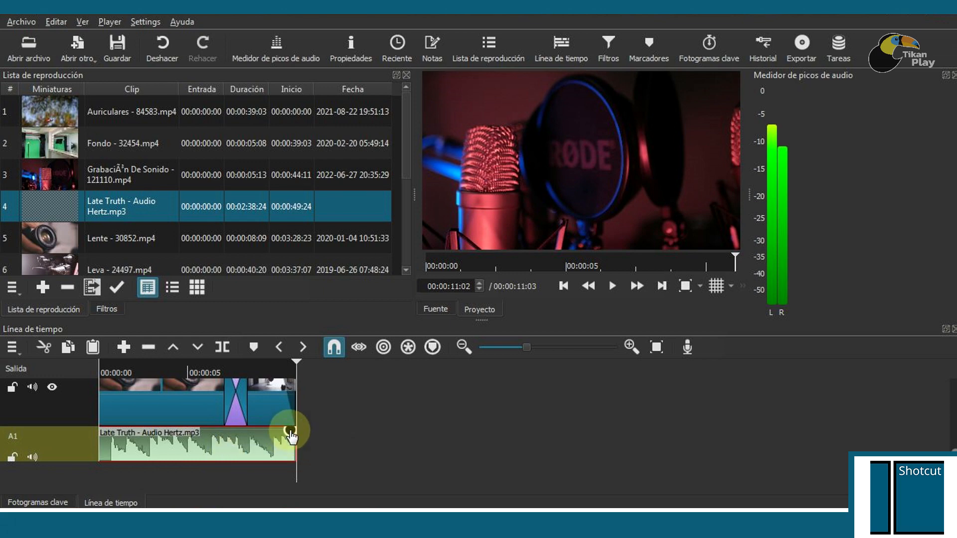
{"action": "left_click_drag", "start_coordinate": [290, 431], "coordinate": [257, 440]}
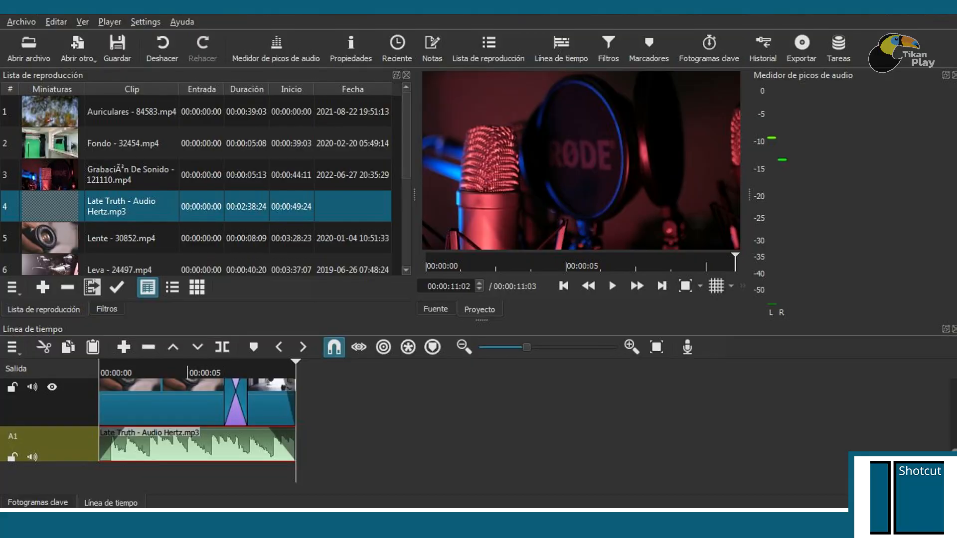
Step: Export the timeline as an mp4 named Vídeo listo in the Shotcut folder and widen the export jobs list
{"action": "left_click_drag", "start_coordinate": [954, 471], "coordinate": [953, 404]}
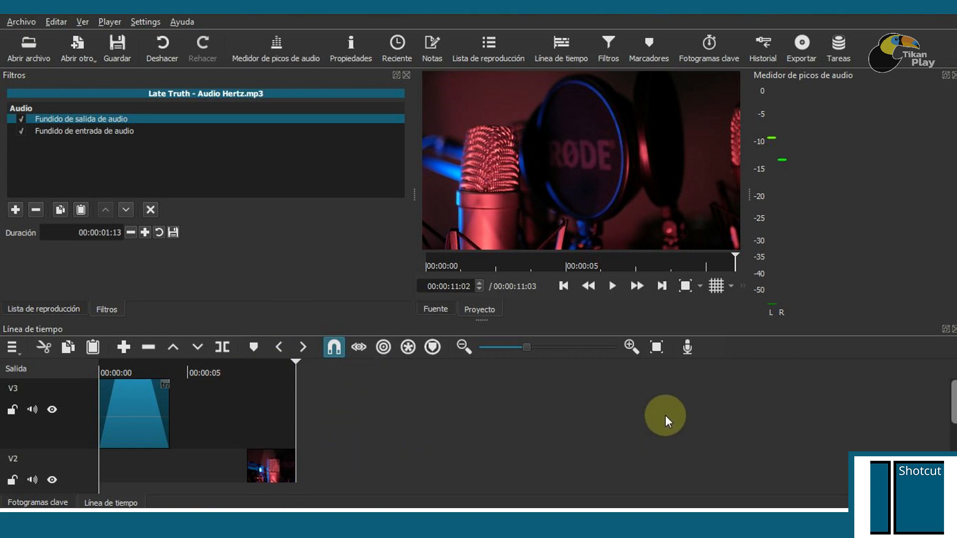
{"action": "left_click", "coordinate": [801, 55]}
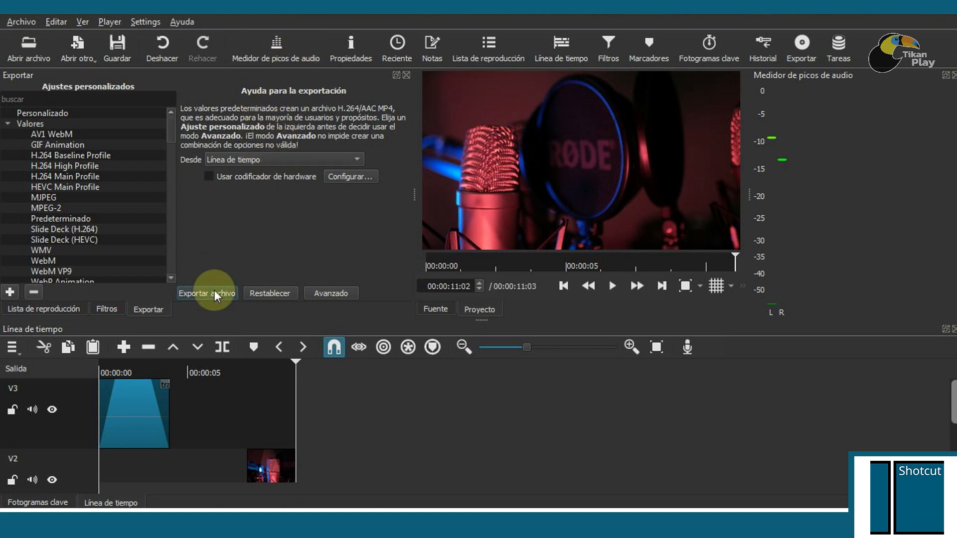
{"action": "left_click", "coordinate": [199, 292]}
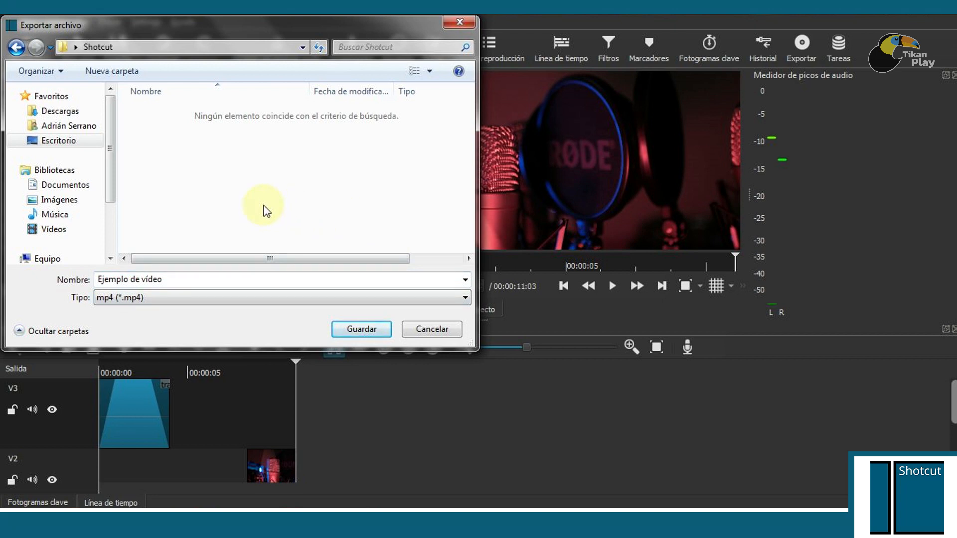
{"action": "left_click", "coordinate": [190, 277]}
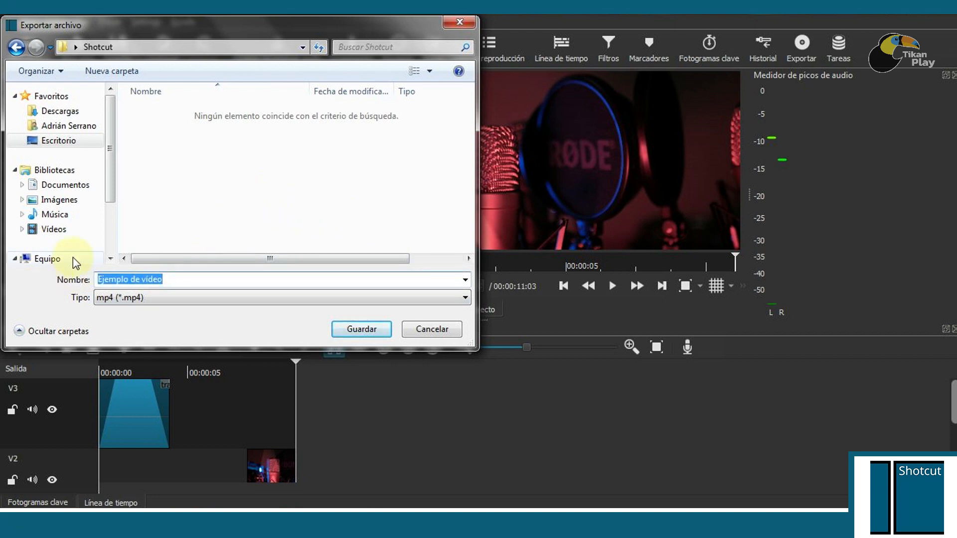
{"action": "type", "text": "Víde"}
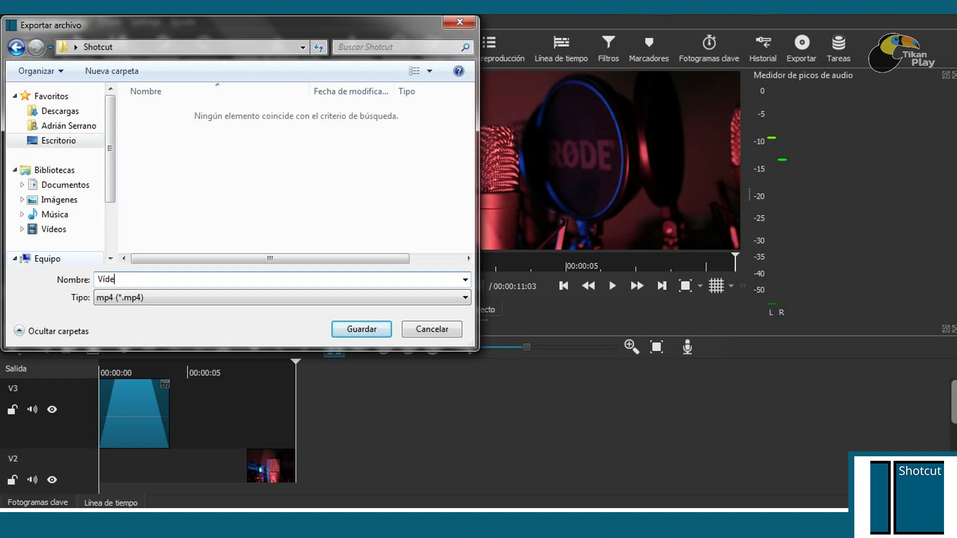
{"action": "type", "text": "o listo"}
{"action": "left_click", "coordinate": [360, 330]}
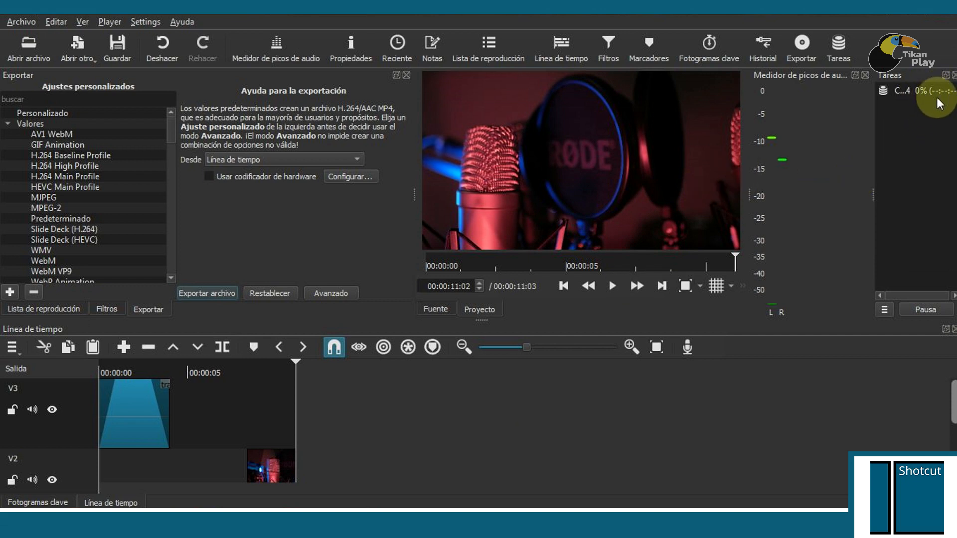
{"action": "left_click_drag", "start_coordinate": [873, 194], "coordinate": [801, 203]}
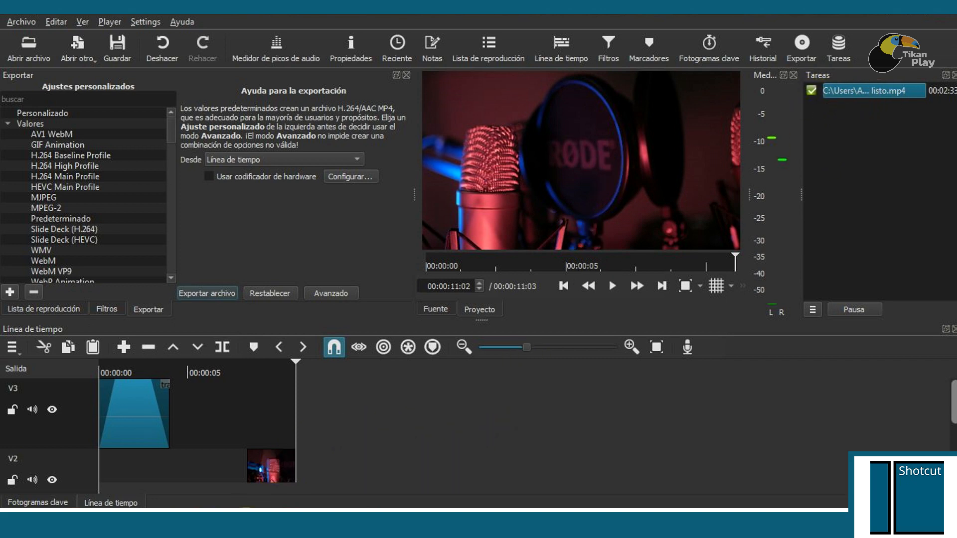
Step: In the Shotcut folder in Windows Explorer, open the exported Vídeo listo file and play it through
{"action": "left_click", "coordinate": [300, 460]}
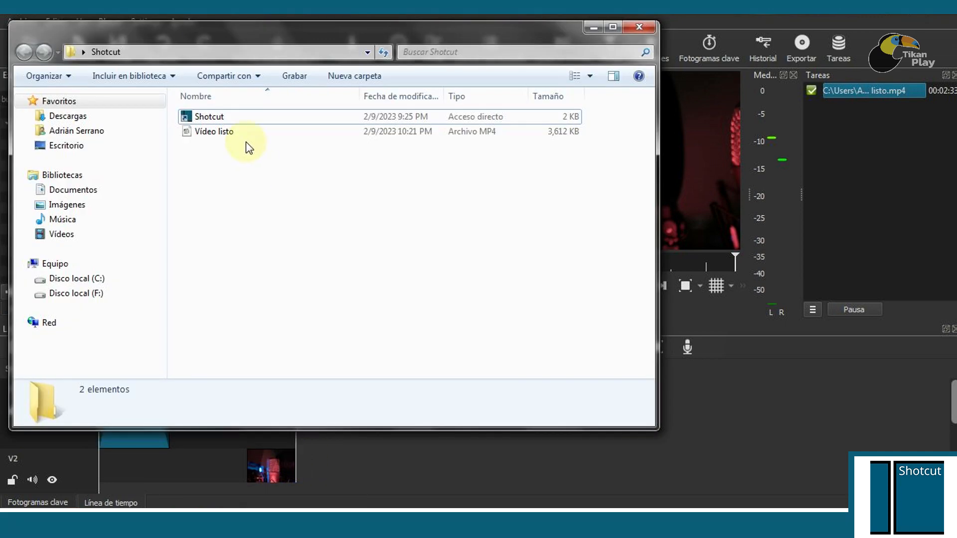
{"action": "left_click", "coordinate": [240, 140]}
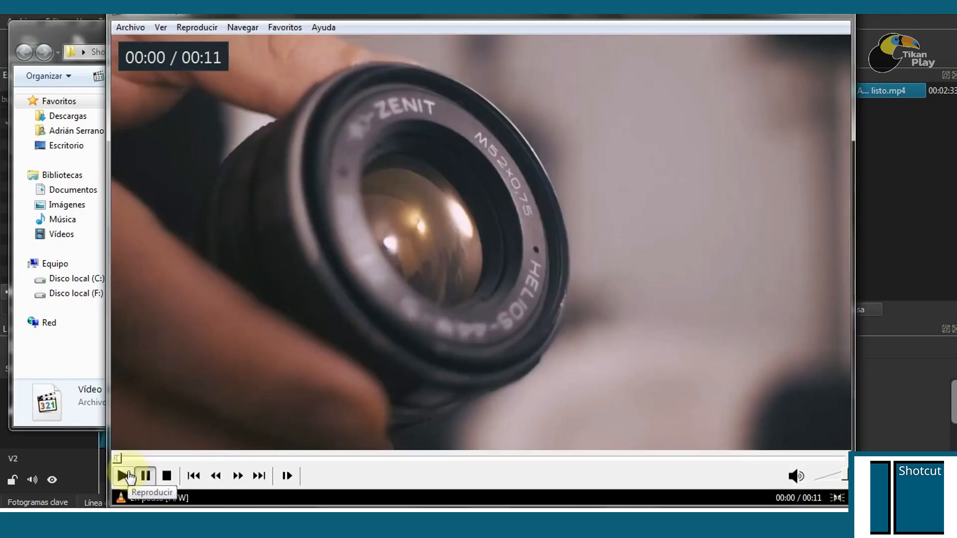
{"action": "left_click", "coordinate": [123, 476]}
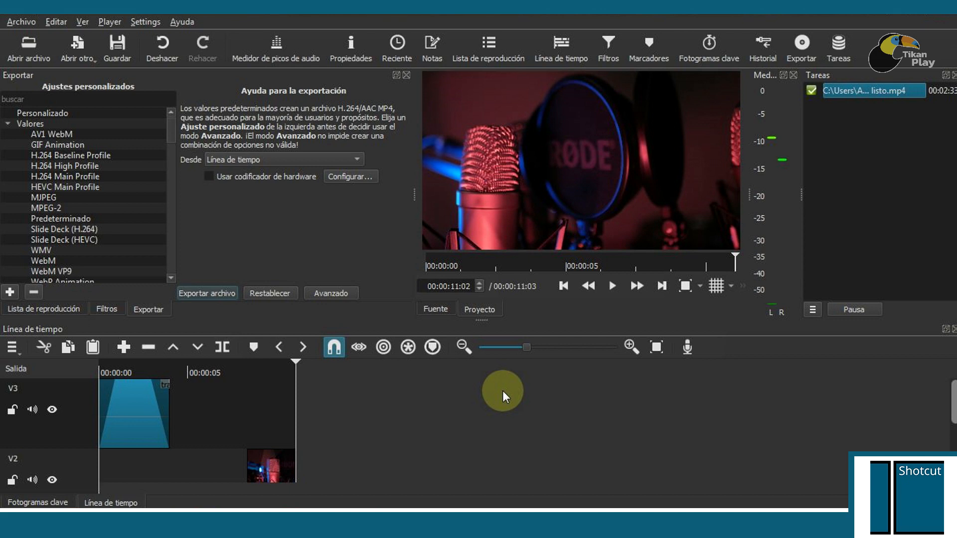
Step: Back in Shotcut, save the project and bring up the Save As dialog for its MLT XML file
{"action": "left_click", "coordinate": [125, 51]}
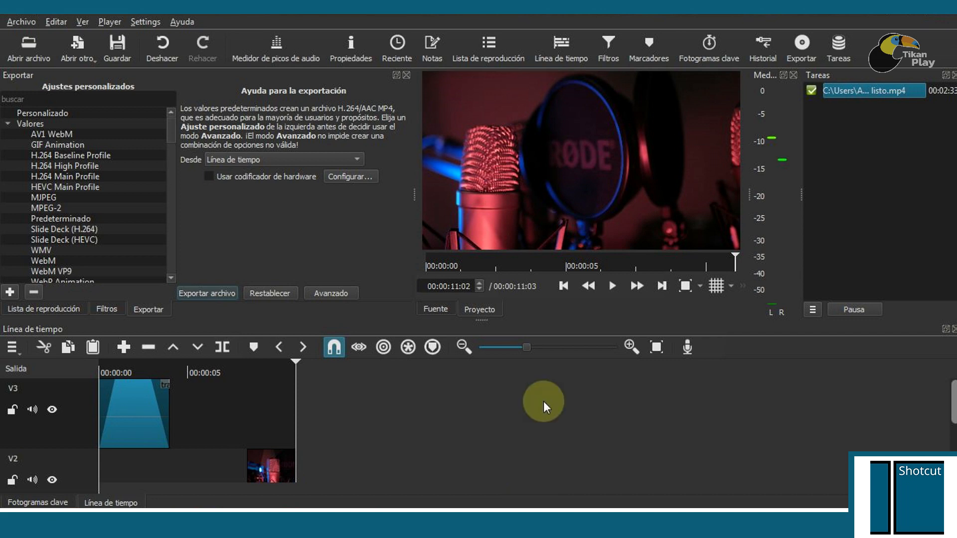
{"action": "left_click", "coordinate": [19, 21]}
{"action": "left_click", "coordinate": [59, 113]}
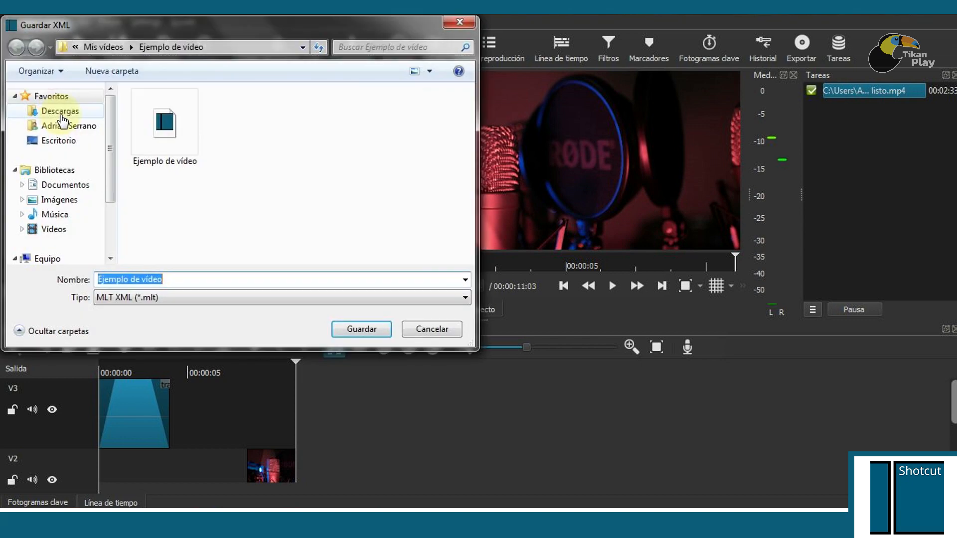
{"action": "left_click_drag", "start_coordinate": [227, 28], "coordinate": [251, 35]}
{"action": "mouse_move", "coordinate": [144, 132]}
{"action": "left_mouse_down"}
{"action": "mouse_move", "coordinate": [144, 177]}
{"action": "mouse_move", "coordinate": [143, 125]}
{"action": "left_mouse_up"}
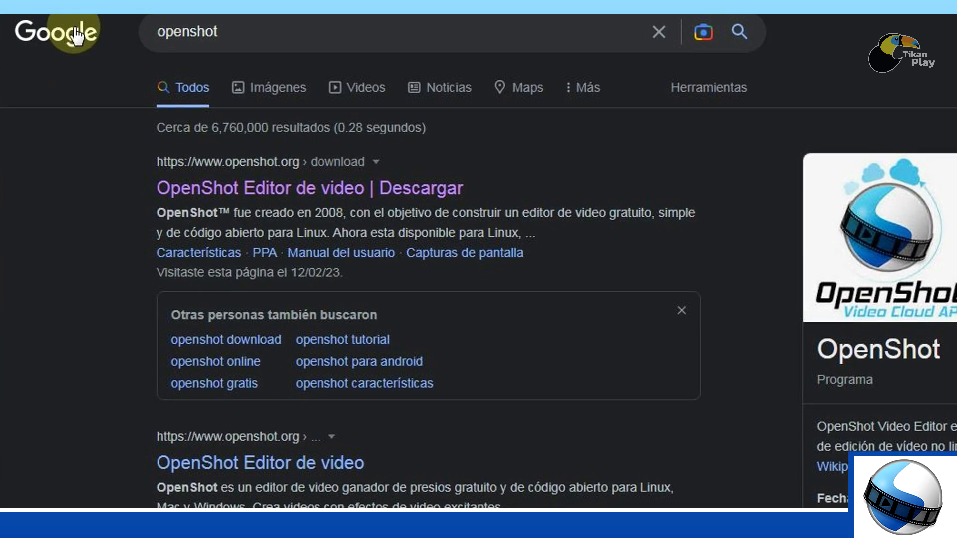
Step: In the web browser, go to OpenShot's download page from the search results and list the daily builds for Windows
{"action": "left_click", "coordinate": [389, 190]}
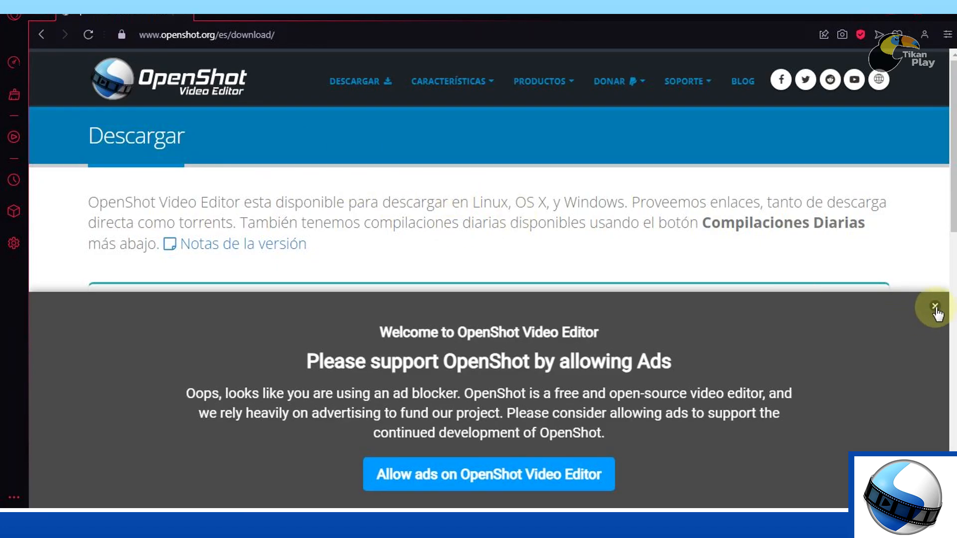
{"action": "left_click", "coordinate": [935, 306]}
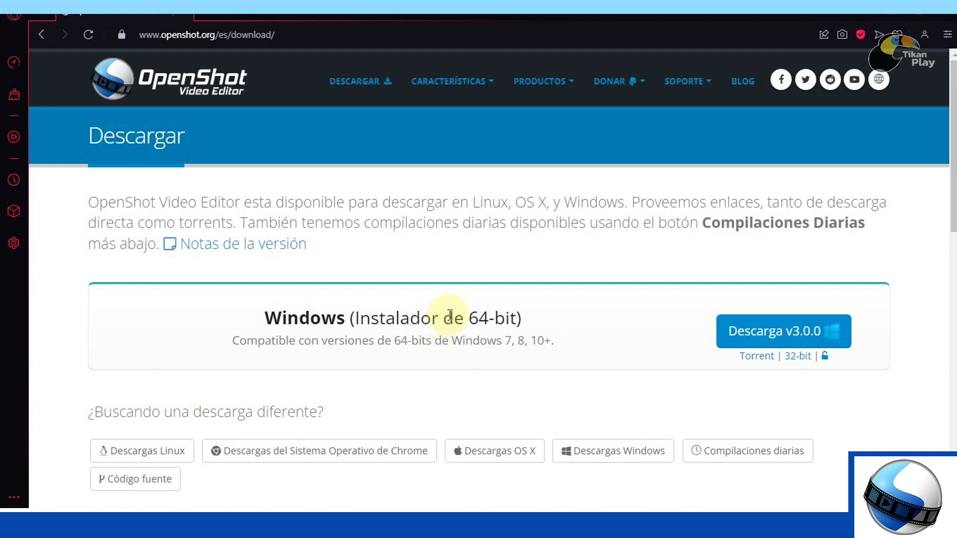
{"action": "left_click", "coordinate": [470, 318]}
{"action": "left_click_drag", "start_coordinate": [480, 318], "coordinate": [516, 318]}
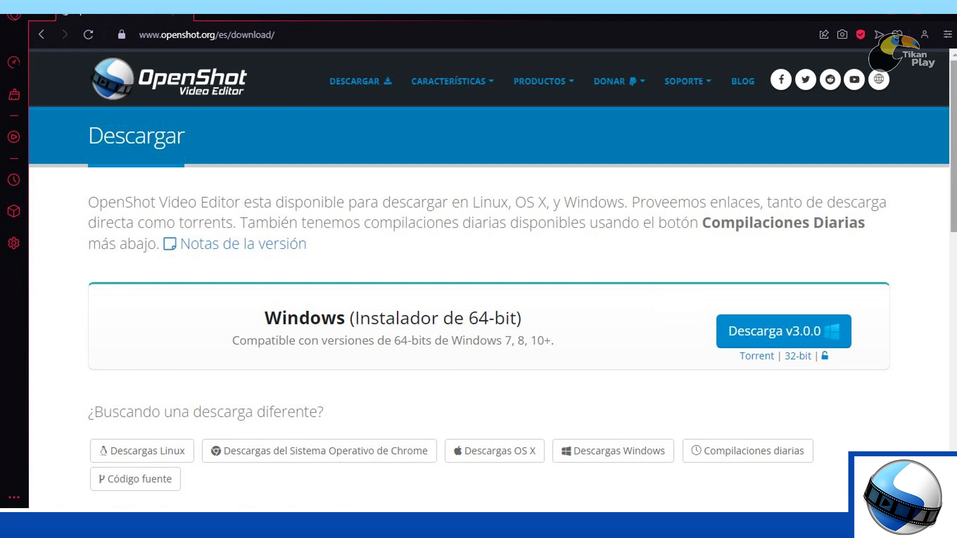
{"action": "scroll", "coordinate": [741, 115], "scroll_direction": "down", "scroll_amount": 3}
{"action": "scroll", "coordinate": [741, 115], "scroll_direction": "up", "scroll_amount": 2}
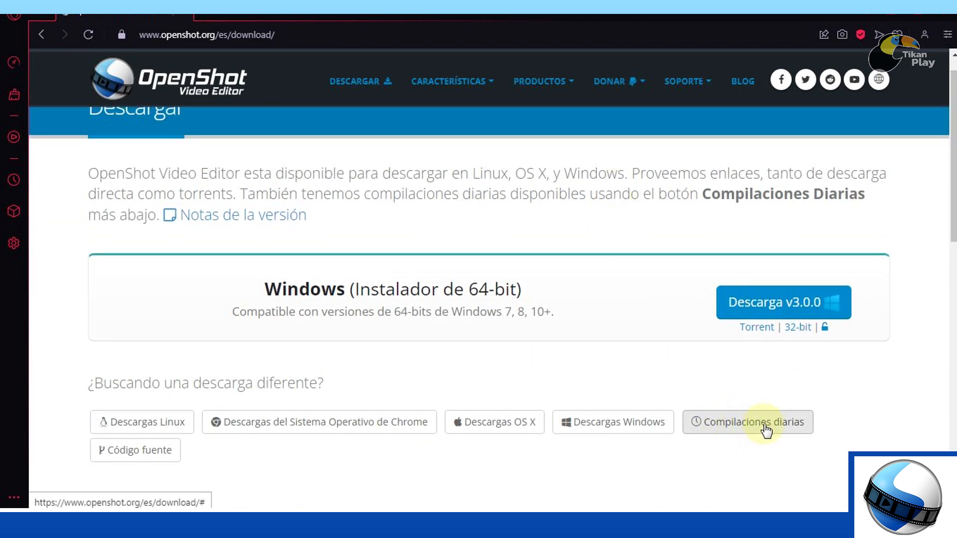
{"action": "left_click", "coordinate": [748, 423]}
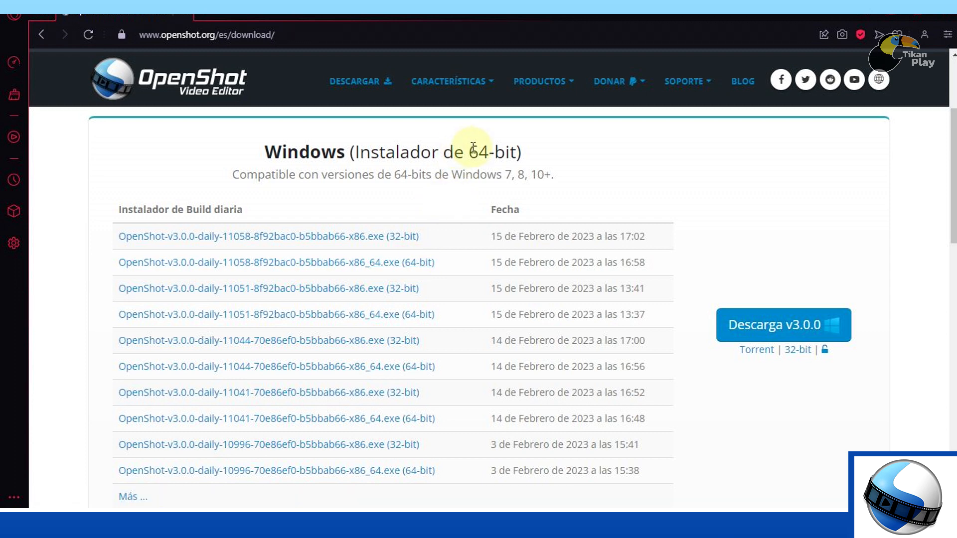
Step: Download the 64-bit installer OpenShot-v3.0.0-daily-11058-8f92bac0-b5bbab66-x86_64.exe to the Descargas folder
{"action": "left_click_drag", "start_coordinate": [470, 154], "coordinate": [521, 153]}
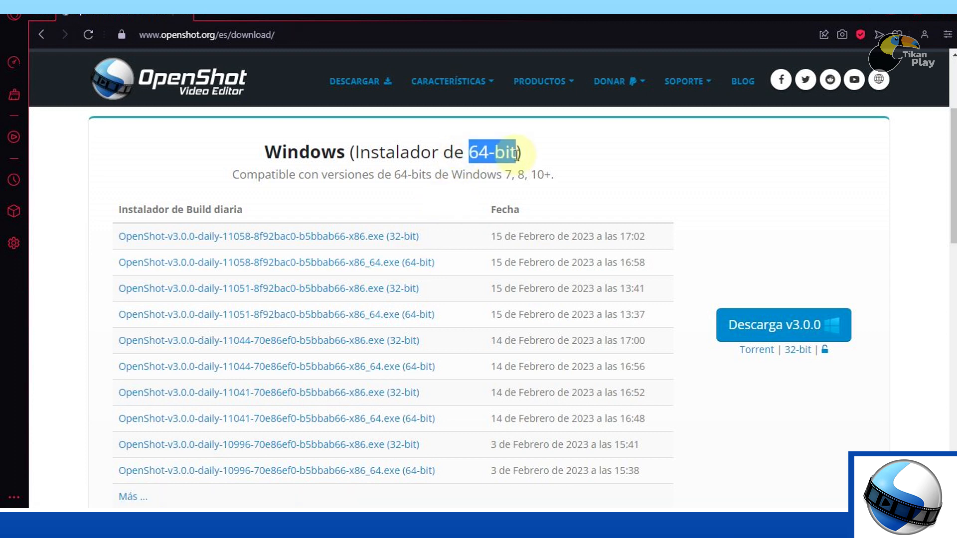
{"action": "left_click", "coordinate": [570, 152]}
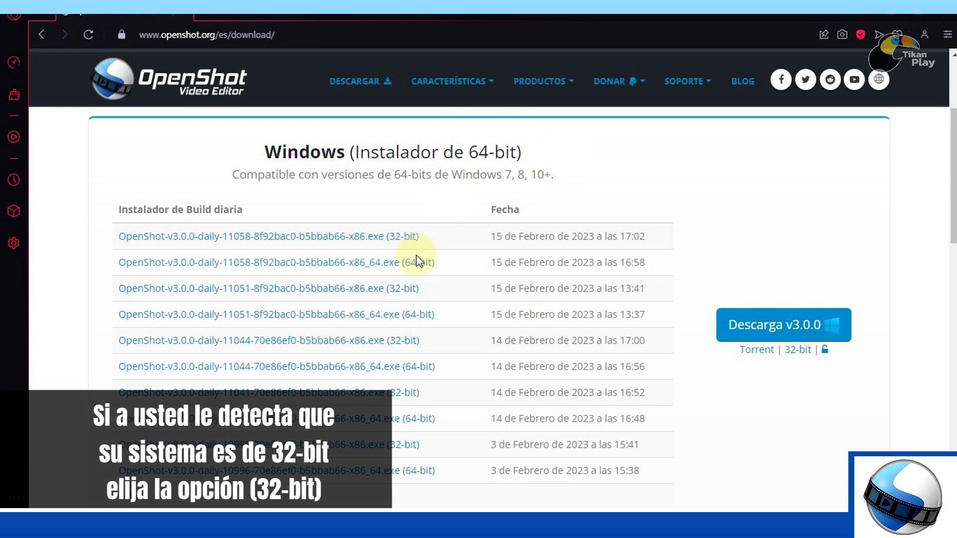
{"action": "left_click_drag", "start_coordinate": [489, 263], "coordinate": [651, 265]}
{"action": "left_click", "coordinate": [444, 193]}
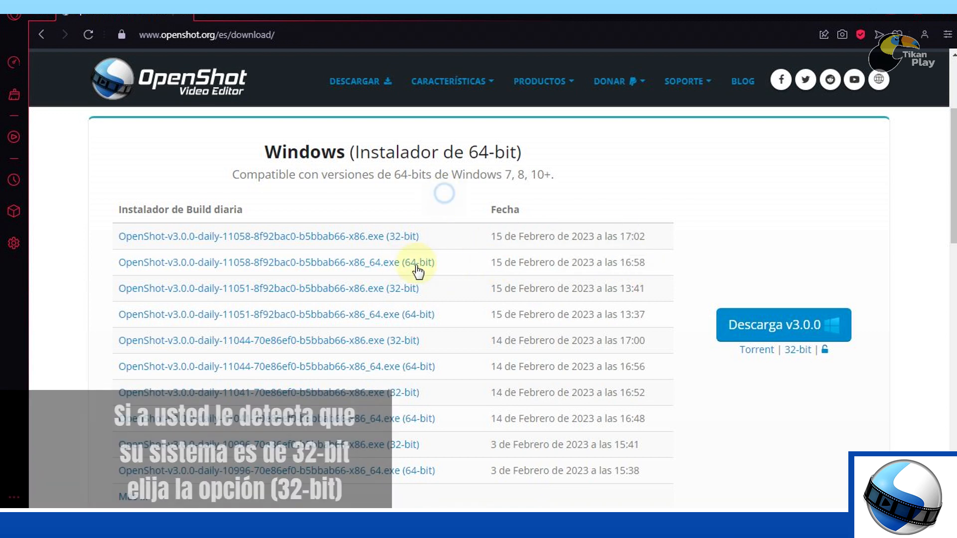
{"action": "left_click", "coordinate": [413, 266]}
{"action": "left_click_drag", "start_coordinate": [466, 85], "coordinate": [473, 84]}
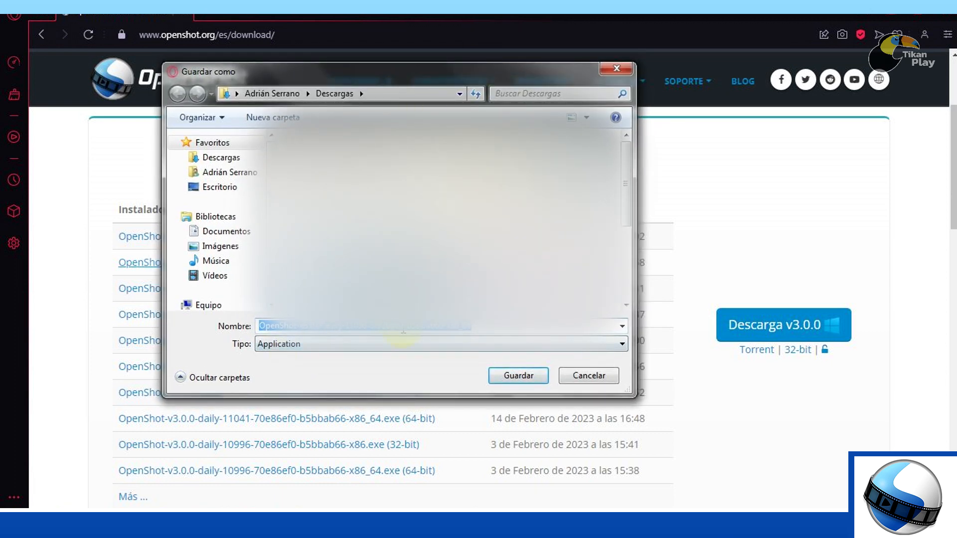
{"action": "scroll", "coordinate": [234, 164], "scroll_direction": "down", "scroll_amount": 3}
{"action": "scroll", "coordinate": [234, 164], "scroll_direction": "up", "scroll_amount": 3}
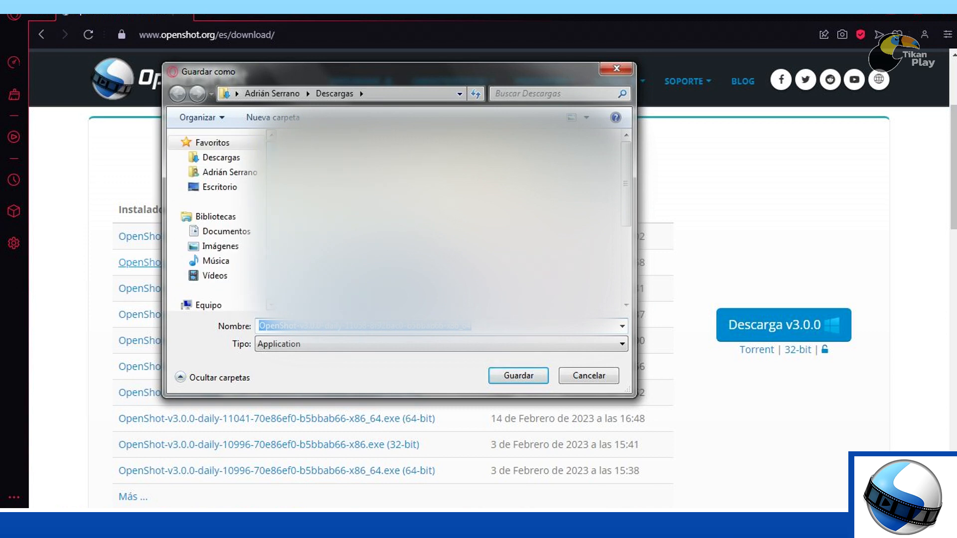
{"action": "left_click", "coordinate": [512, 378]}
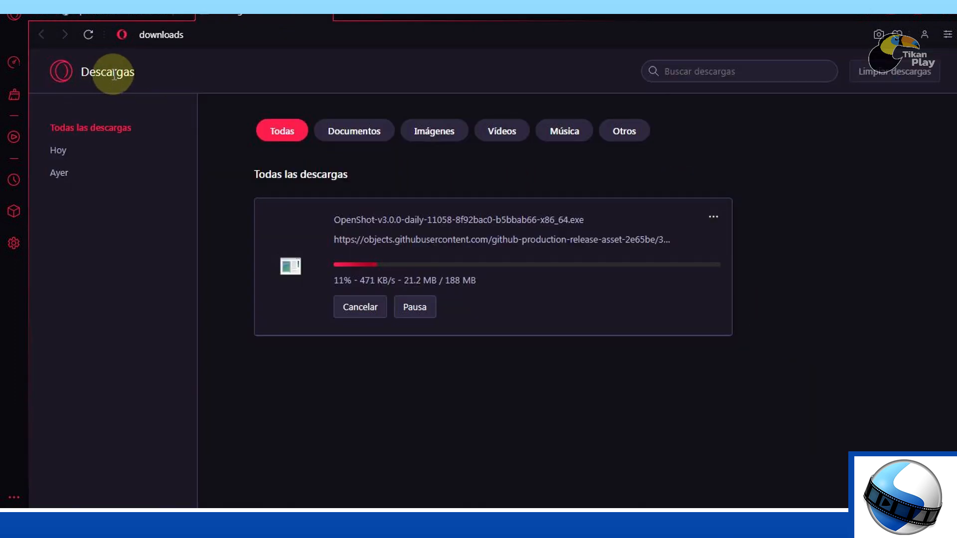
Step: Run the downloaded OpenShot installer from the browser's download list and allow it past the security warning
{"action": "left_click_drag", "start_coordinate": [80, 72], "coordinate": [157, 82]}
{"action": "left_click", "coordinate": [730, 212]}
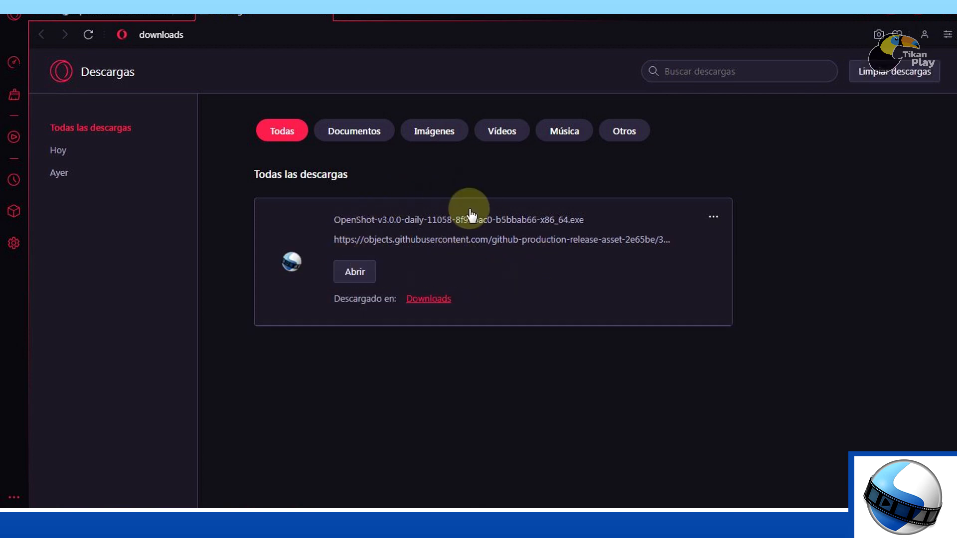
{"action": "left_click", "coordinate": [458, 232]}
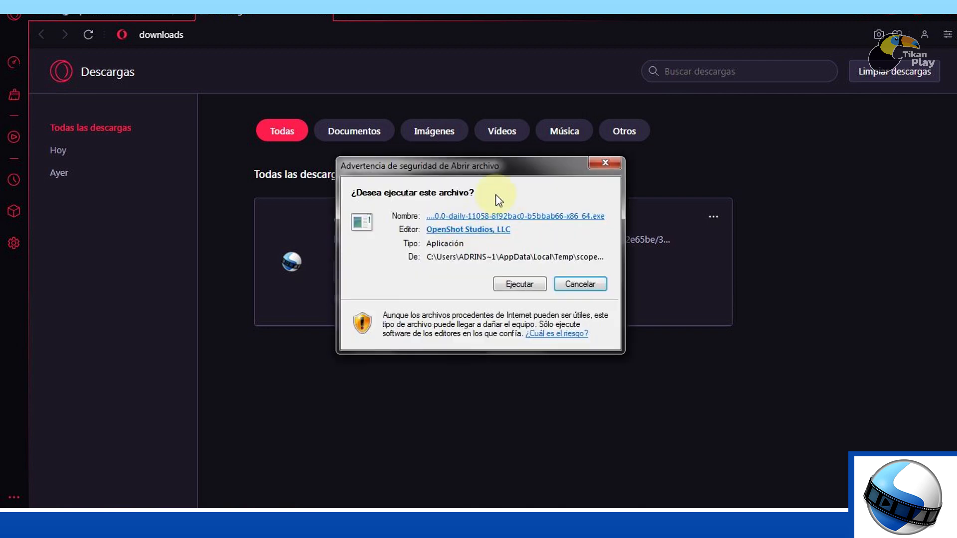
{"action": "left_click", "coordinate": [512, 285]}
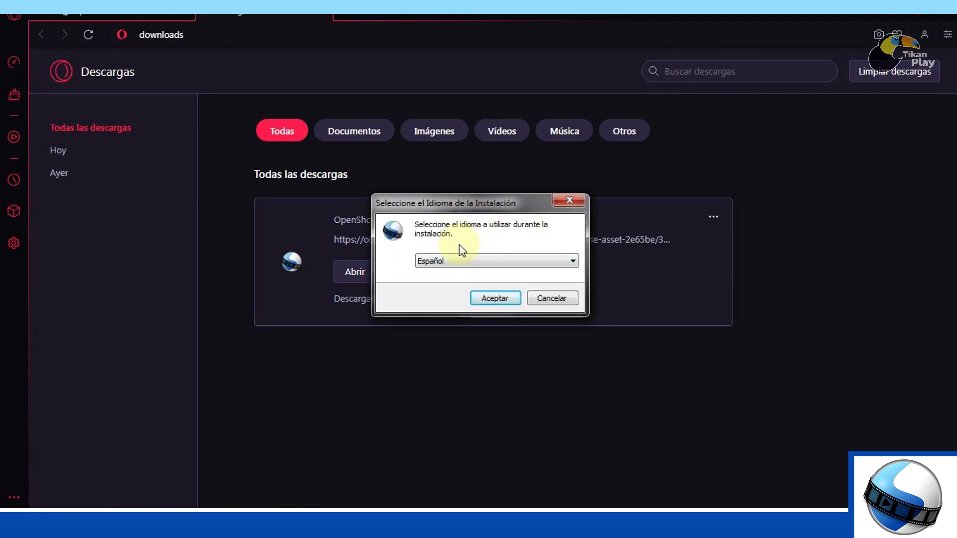
Step: Choose Español as the installation language and accept the OpenShot license agreement
{"action": "left_click", "coordinate": [502, 263]}
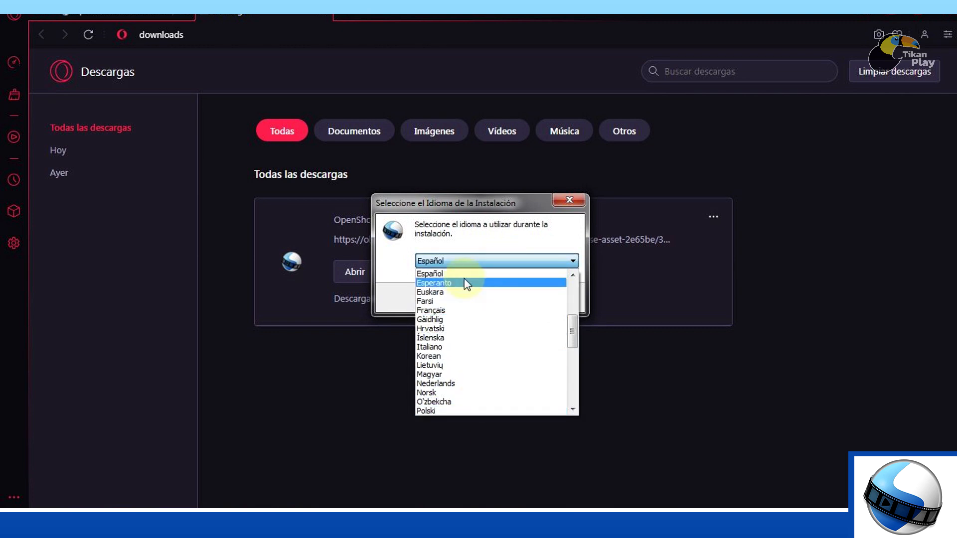
{"action": "left_click", "coordinate": [438, 274]}
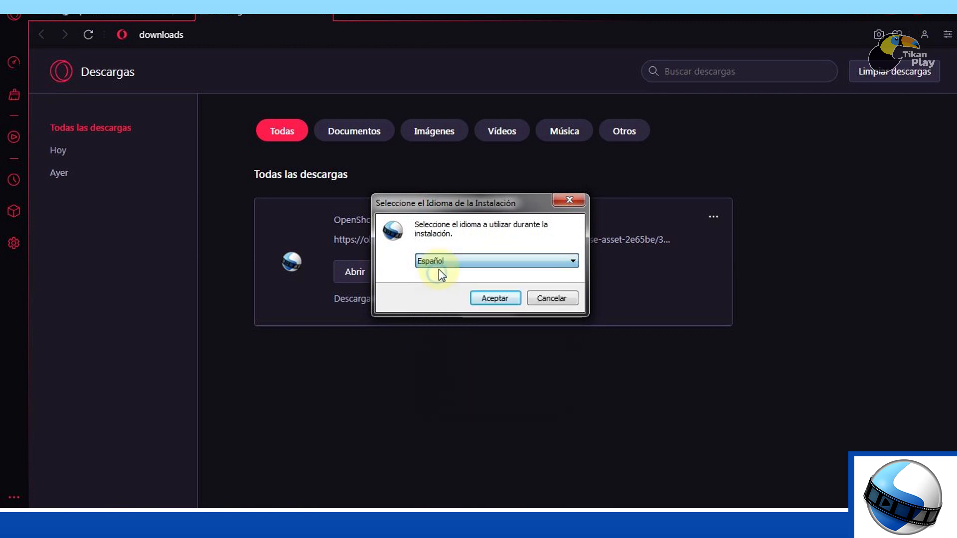
{"action": "left_click", "coordinate": [497, 299]}
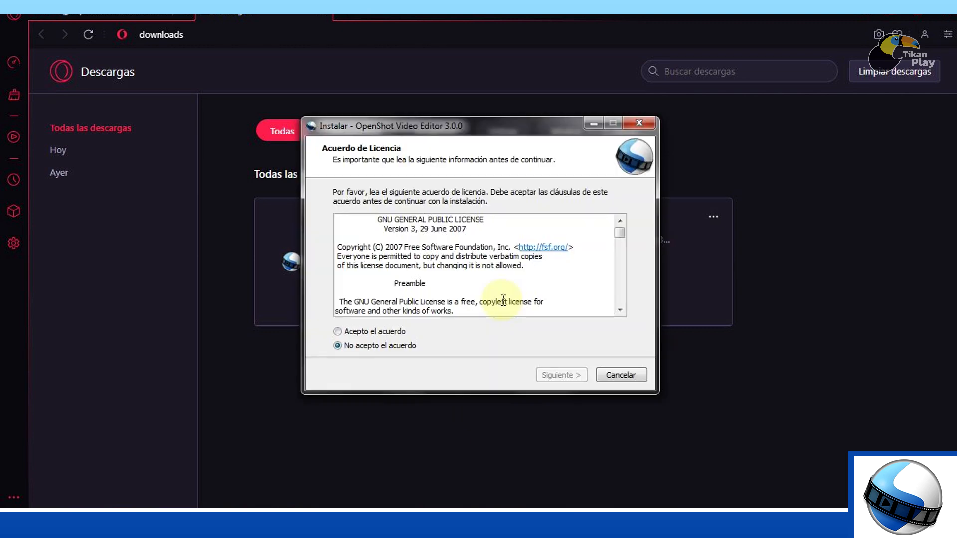
{"action": "left_click", "coordinate": [339, 332]}
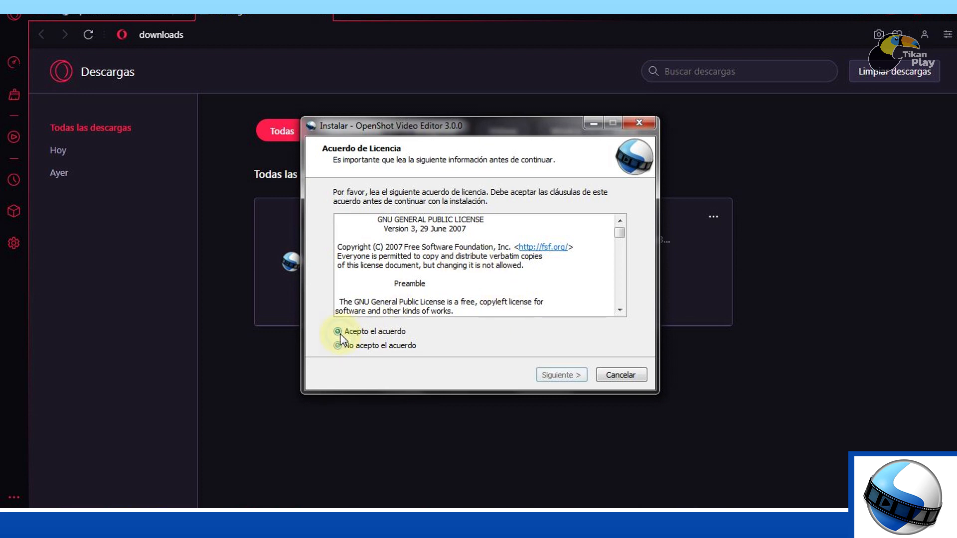
Step: Keep C:\Program Files\OpenShot Video Editor as the destination folder and agree to install into the existing folder
{"action": "left_click", "coordinate": [555, 379]}
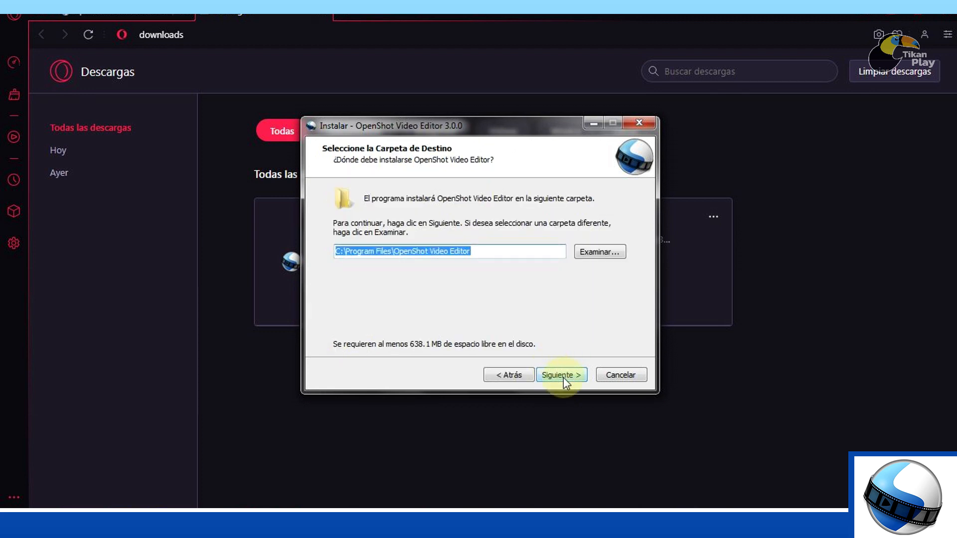
{"action": "left_click", "coordinate": [563, 377]}
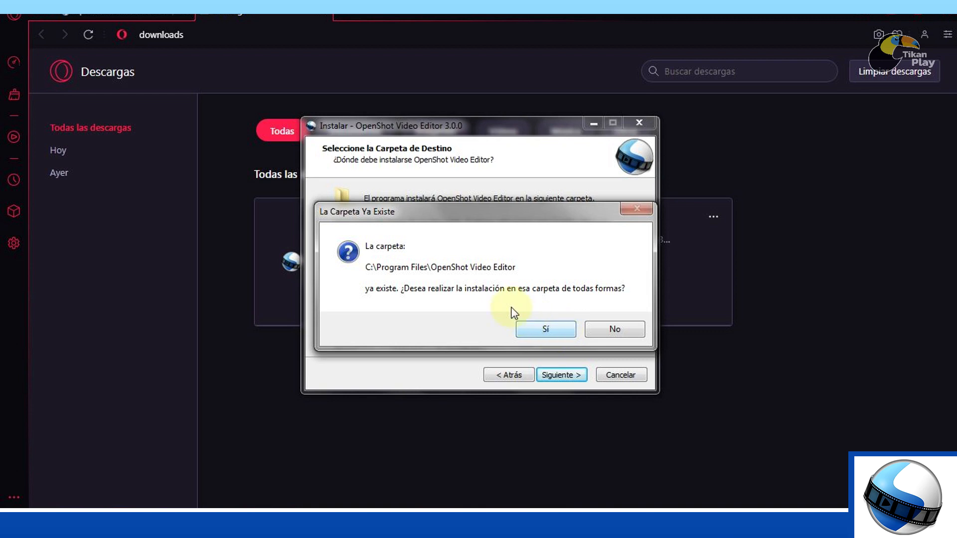
{"action": "left_click_drag", "start_coordinate": [491, 214], "coordinate": [486, 210]}
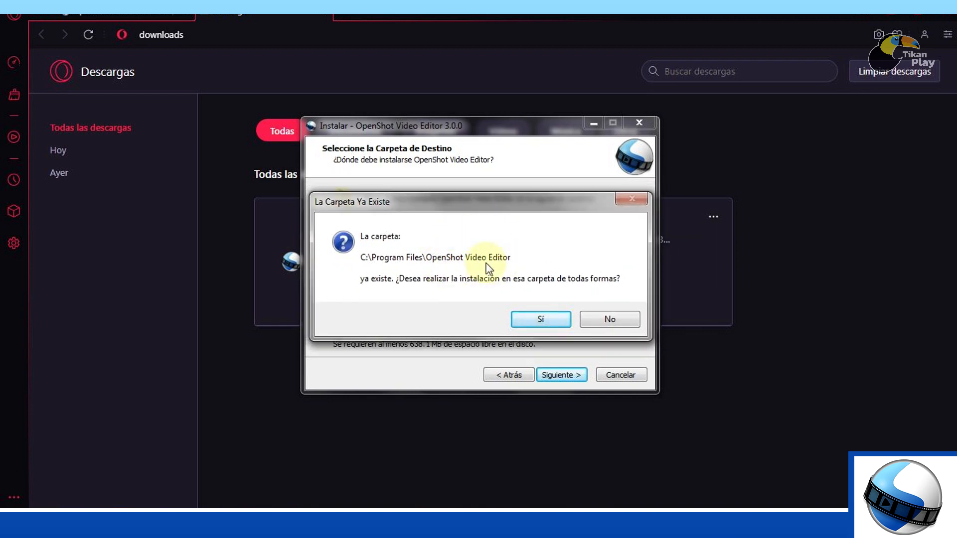
{"action": "left_click", "coordinate": [538, 322]}
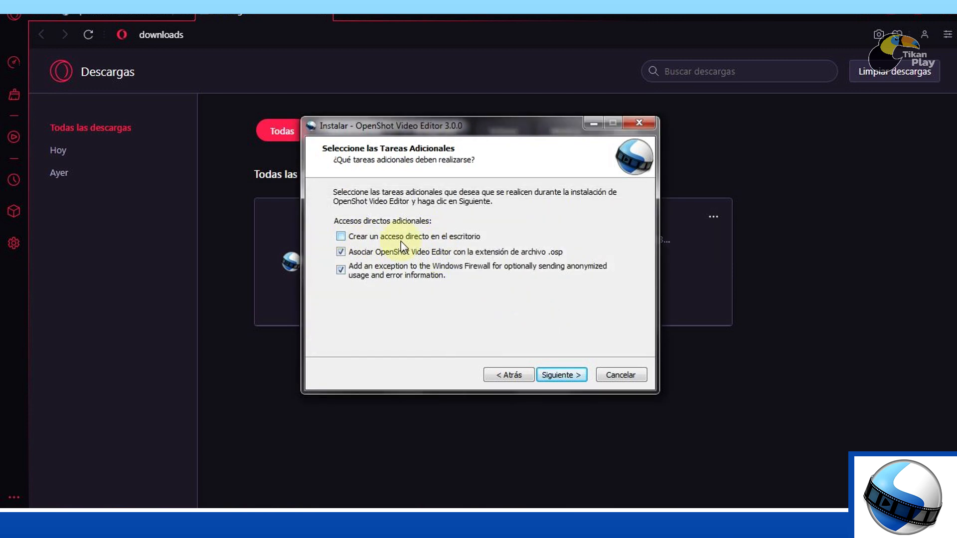
Step: Enable creating a desktop shortcut among the additional tasks and run the OpenShot installation
{"action": "left_click", "coordinate": [362, 242]}
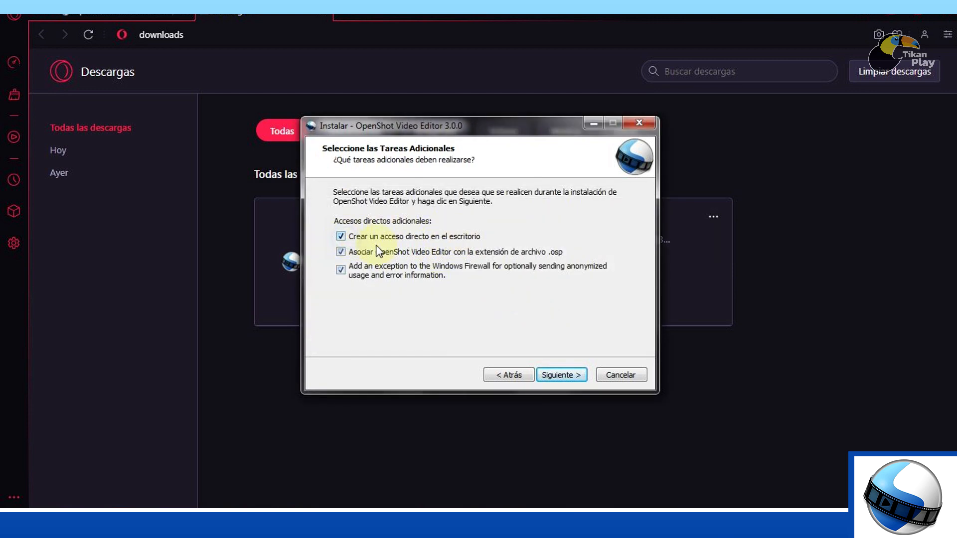
{"action": "left_click", "coordinate": [563, 378]}
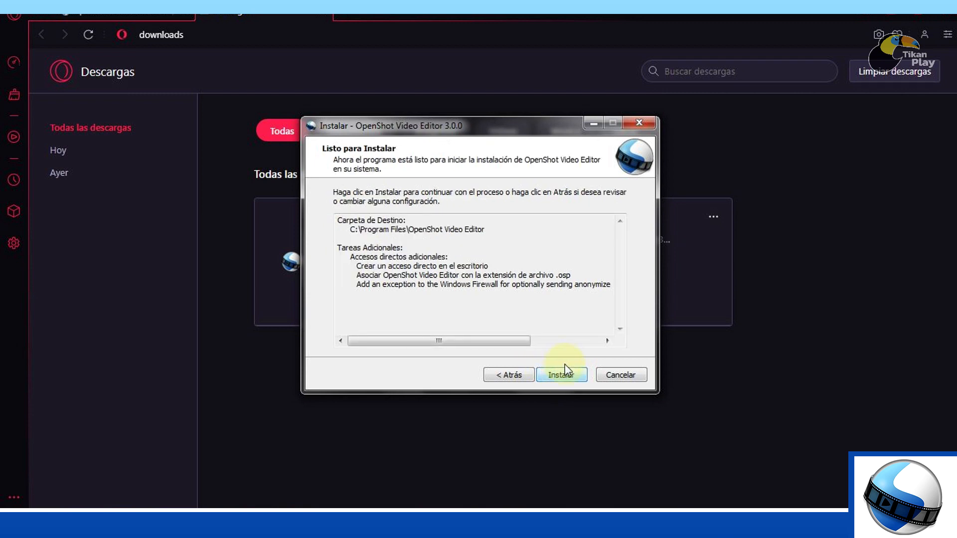
{"action": "left_click", "coordinate": [564, 374]}
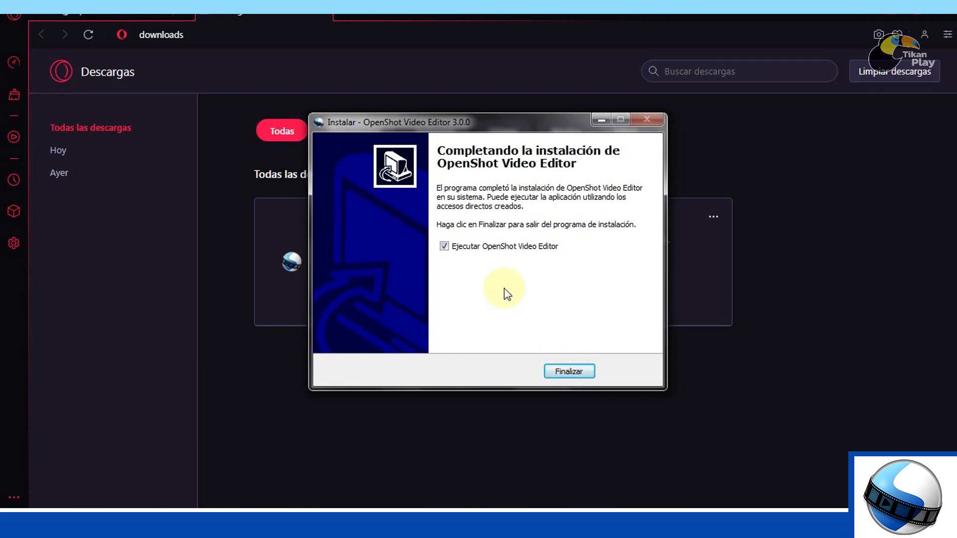
Step: Finish the installer without launching the program, and start OpenShot Video Editor from the OpenShot folder
{"action": "left_click", "coordinate": [443, 246]}
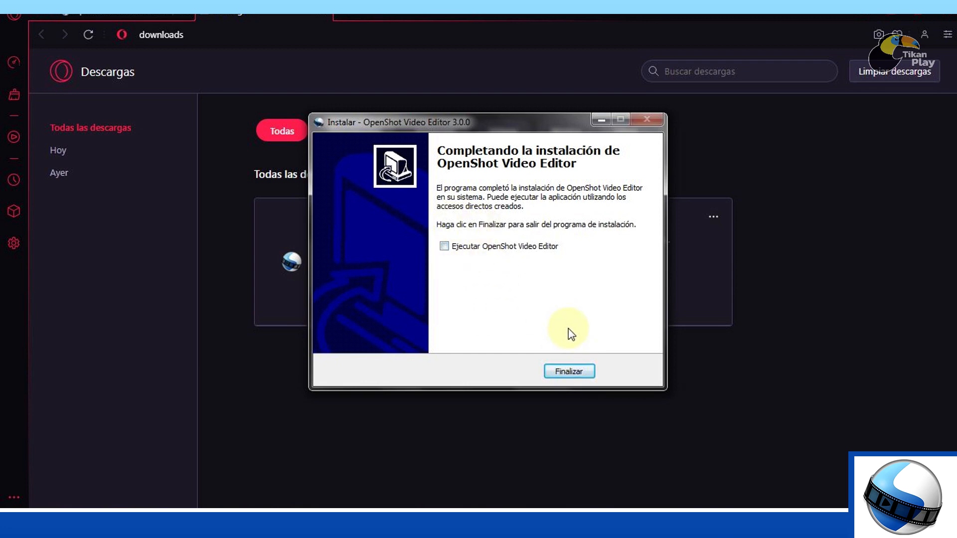
{"action": "left_click", "coordinate": [559, 371]}
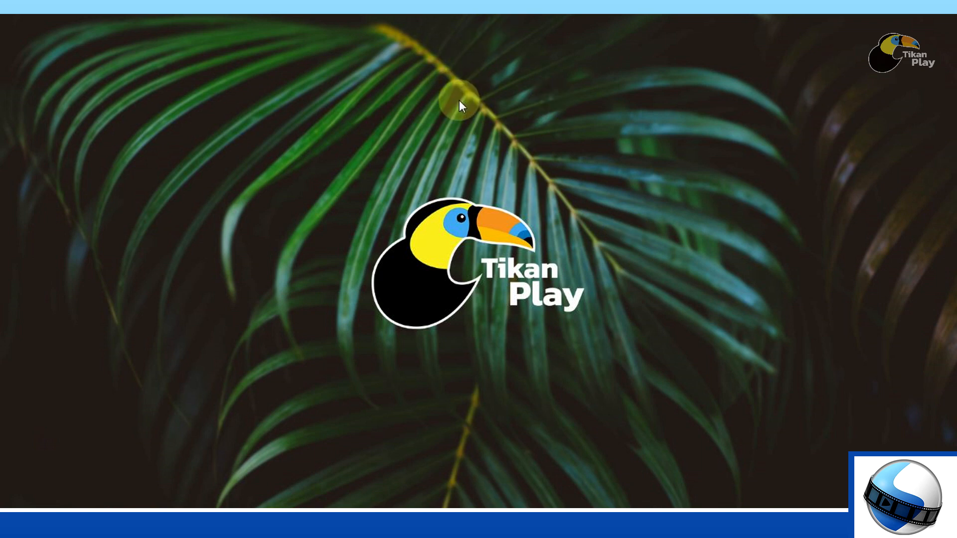
{"action": "mouse_move", "coordinate": [335, 502]}
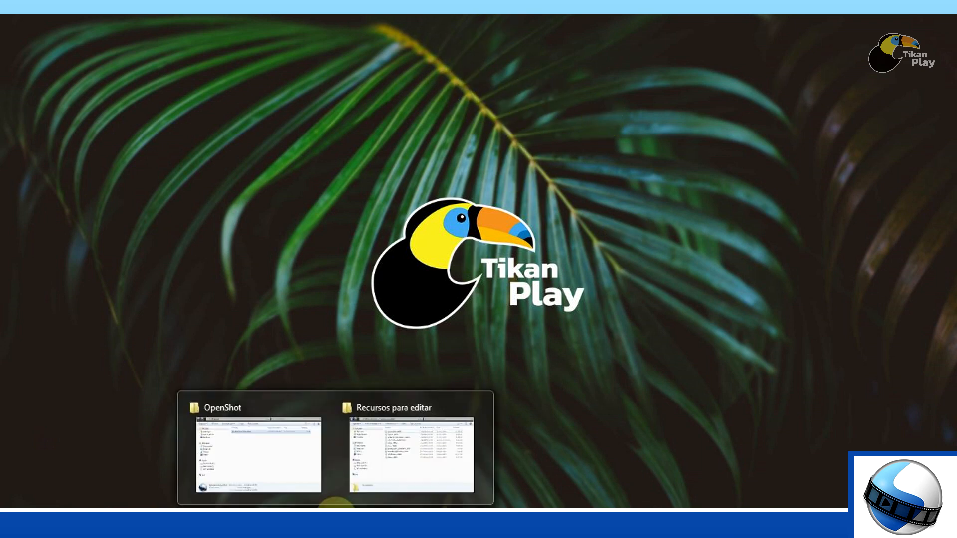
{"action": "left_click", "coordinate": [296, 474]}
{"action": "double_click", "coordinate": [395, 147]}
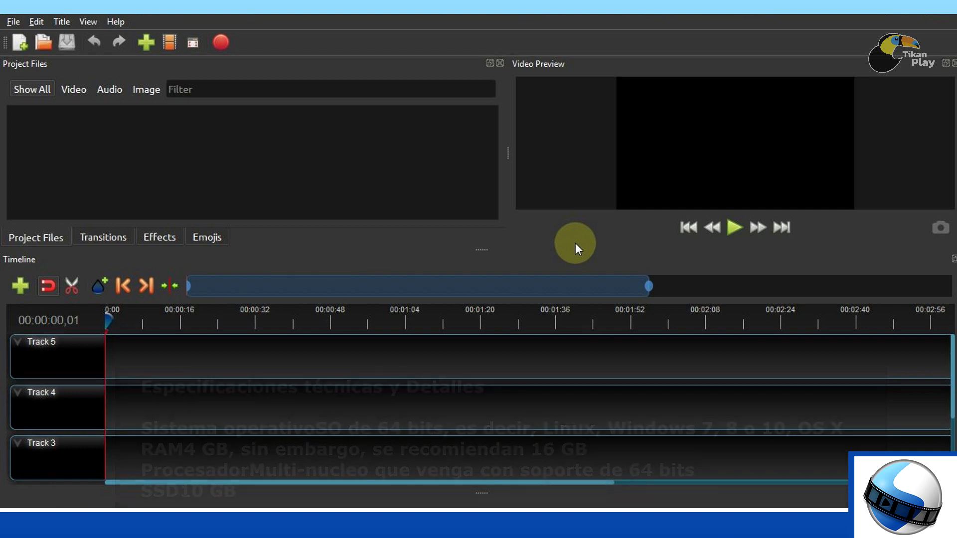
Step: Look through the available transitions, effects and emojis, and return to the project files
{"action": "left_click", "coordinate": [104, 237]}
{"action": "mouse_move", "coordinate": [495, 121]}
{"action": "left_mouse_down"}
{"action": "mouse_move", "coordinate": [492, 166]}
{"action": "mouse_move", "coordinate": [495, 112]}
{"action": "left_mouse_up"}
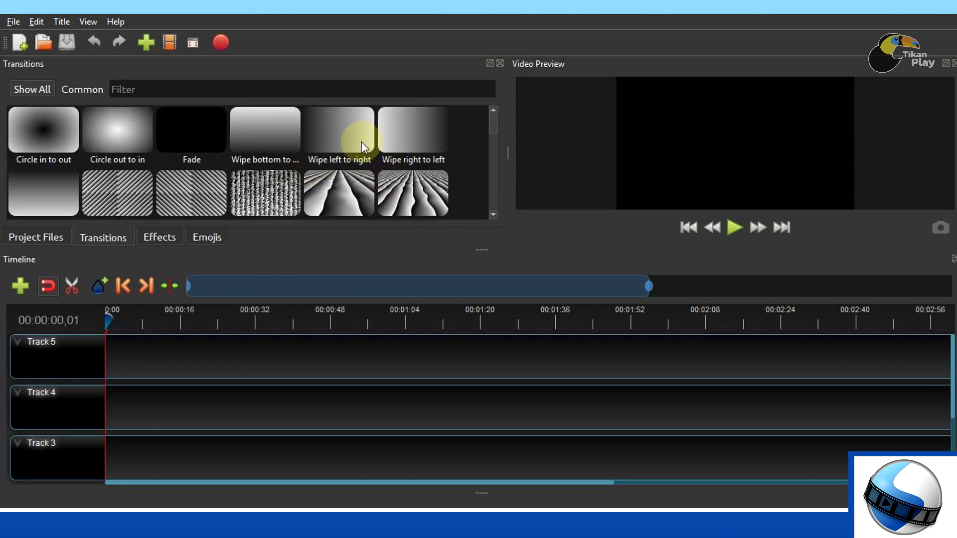
{"action": "left_click", "coordinate": [156, 238]}
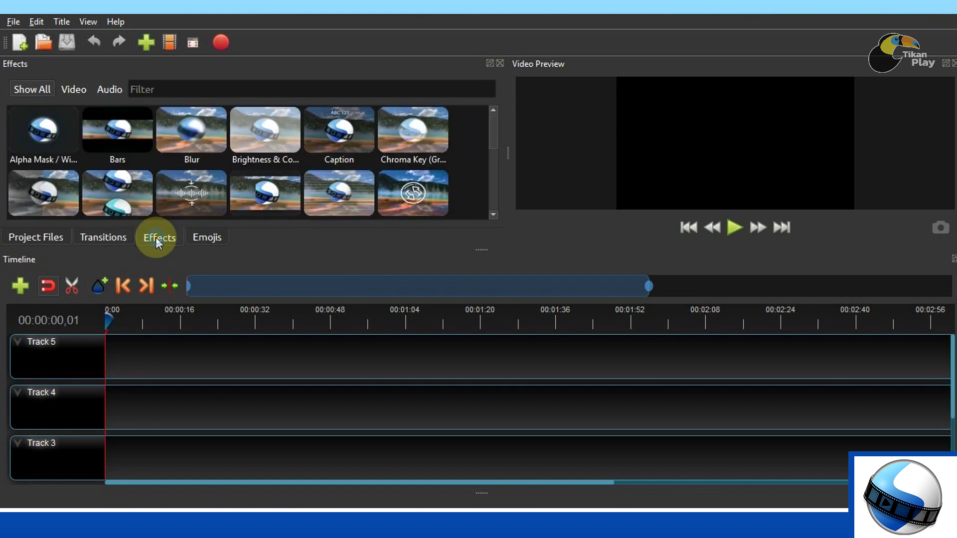
{"action": "left_click", "coordinate": [207, 241]}
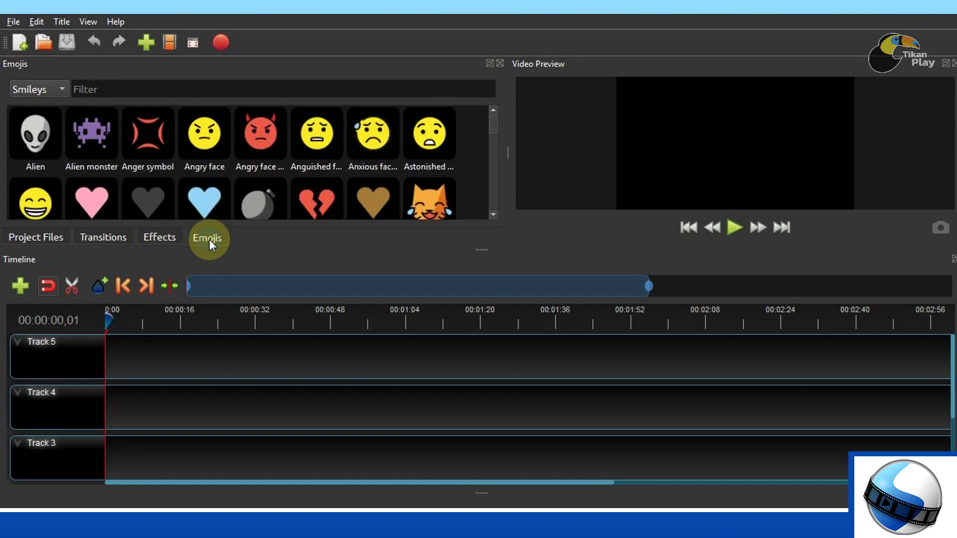
{"action": "mouse_move", "coordinate": [496, 124]}
{"action": "left_mouse_down"}
{"action": "mouse_move", "coordinate": [496, 132]}
{"action": "mouse_move", "coordinate": [496, 115]}
{"action": "left_mouse_up"}
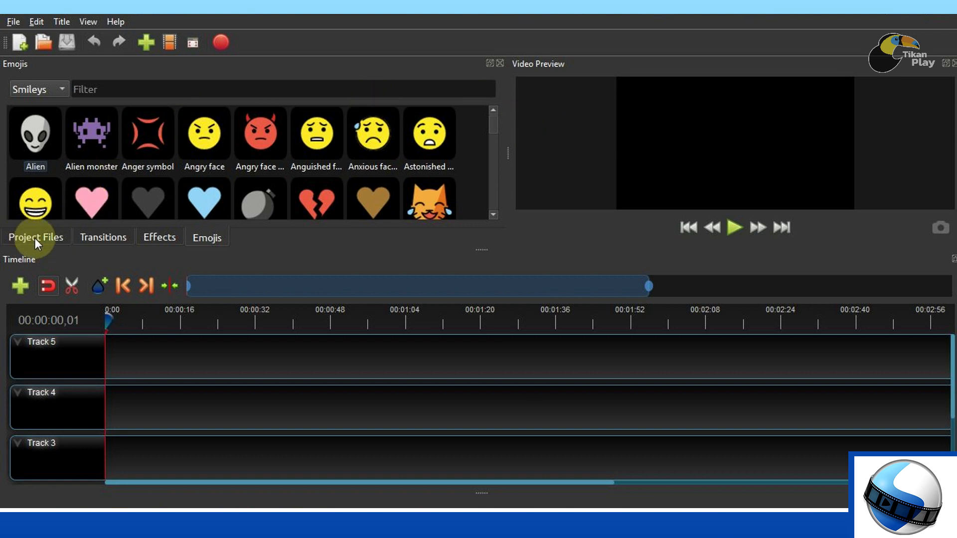
{"action": "left_click", "coordinate": [46, 235]}
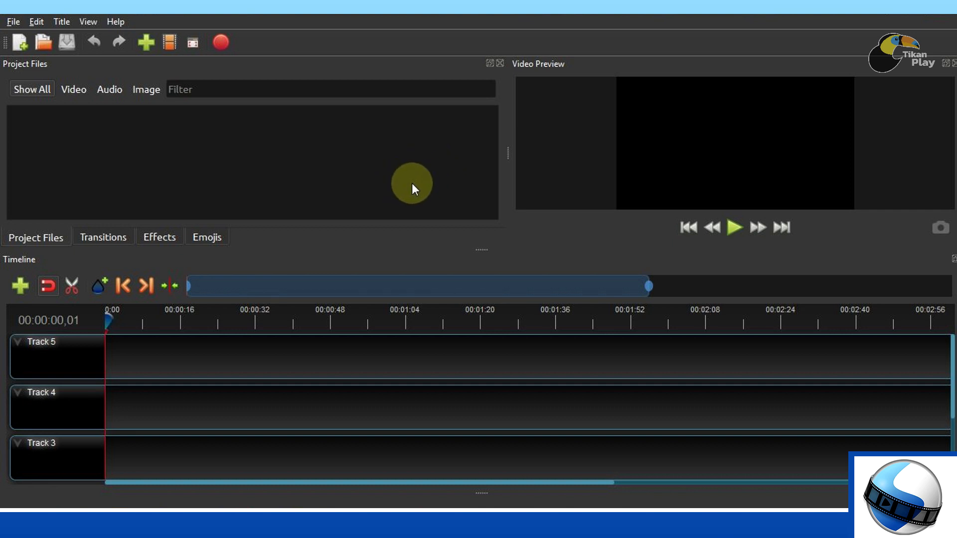
Step: Set the project's video profile to FHD 1080p 30 fps
{"action": "left_click", "coordinate": [174, 41]}
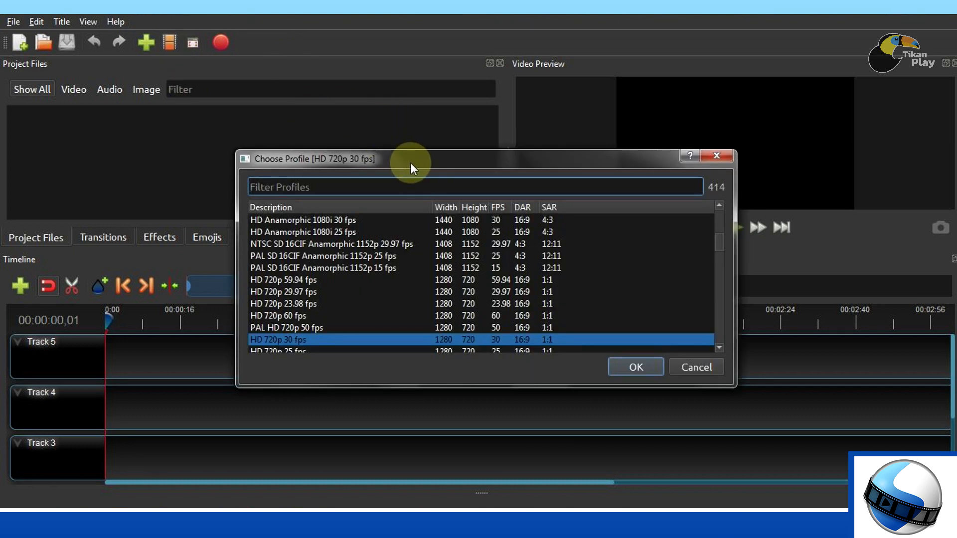
{"action": "left_click_drag", "start_coordinate": [411, 162], "coordinate": [413, 144]}
{"action": "left_click_drag", "start_coordinate": [719, 223], "coordinate": [641, 192]}
{"action": "left_click", "coordinate": [256, 201]}
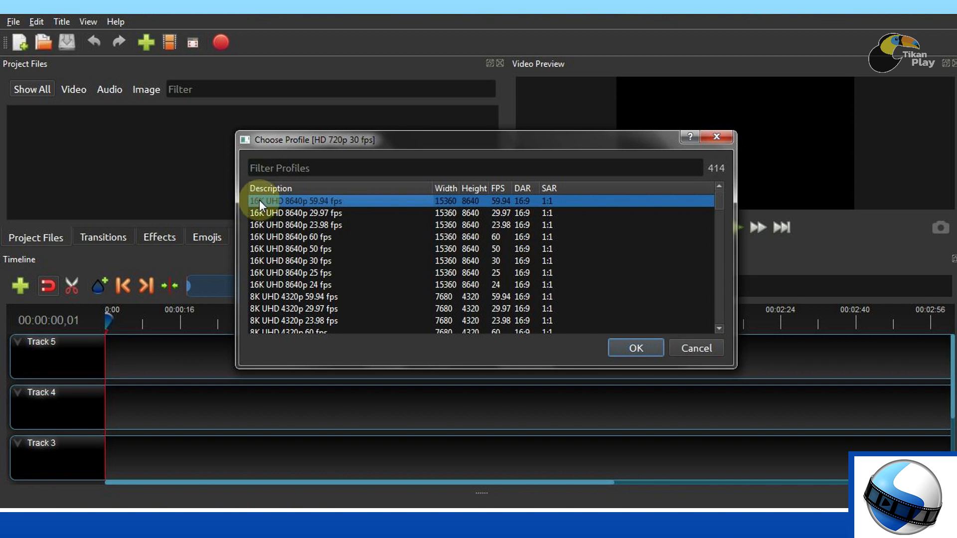
{"action": "mouse_move", "coordinate": [719, 199]}
{"action": "left_mouse_down"}
{"action": "mouse_move", "coordinate": [719, 224]}
{"action": "mouse_move", "coordinate": [717, 213]}
{"action": "left_mouse_up"}
{"action": "left_click", "coordinate": [333, 237]}
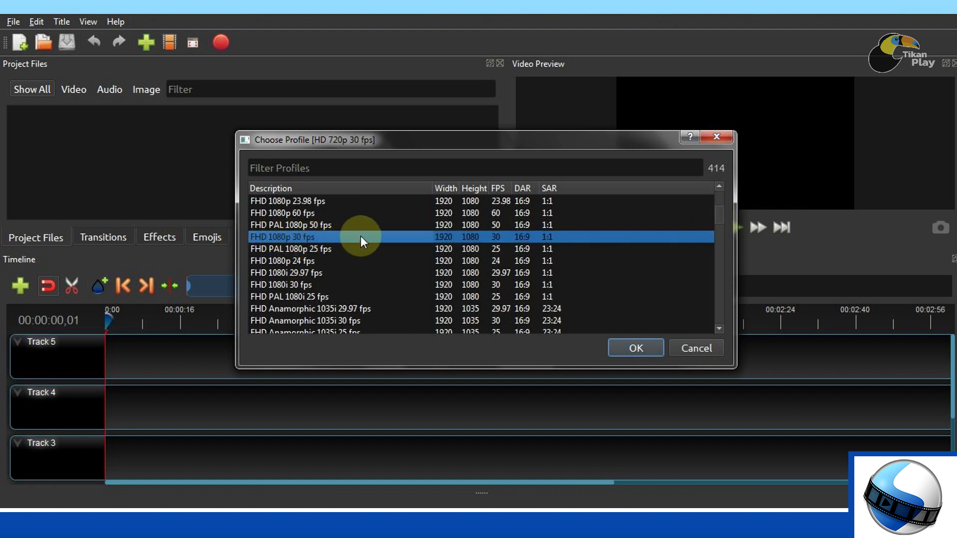
{"action": "left_click", "coordinate": [638, 347]}
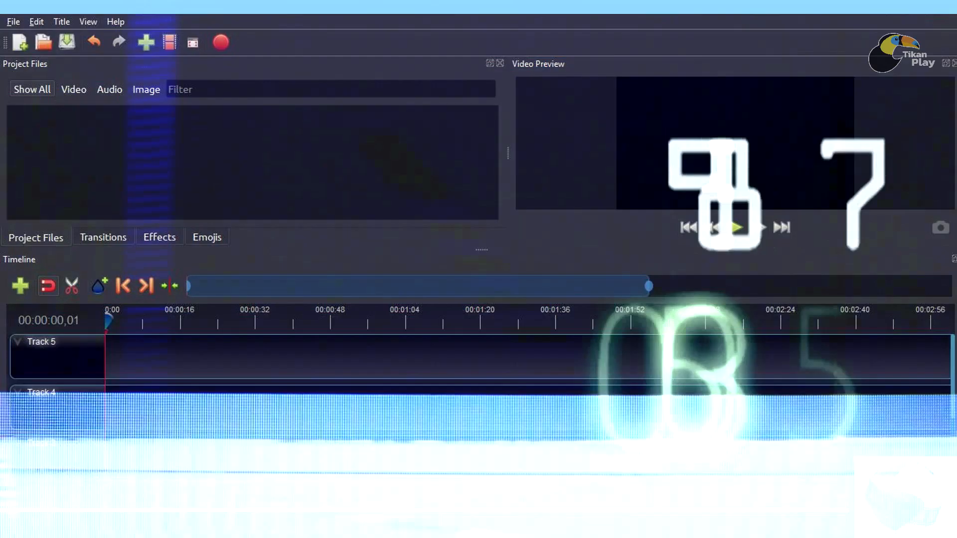
Step: Add all the media files from the Recursos para editar folder window to the project files, and undo the import
{"action": "mouse_move", "coordinate": [343, 496]}
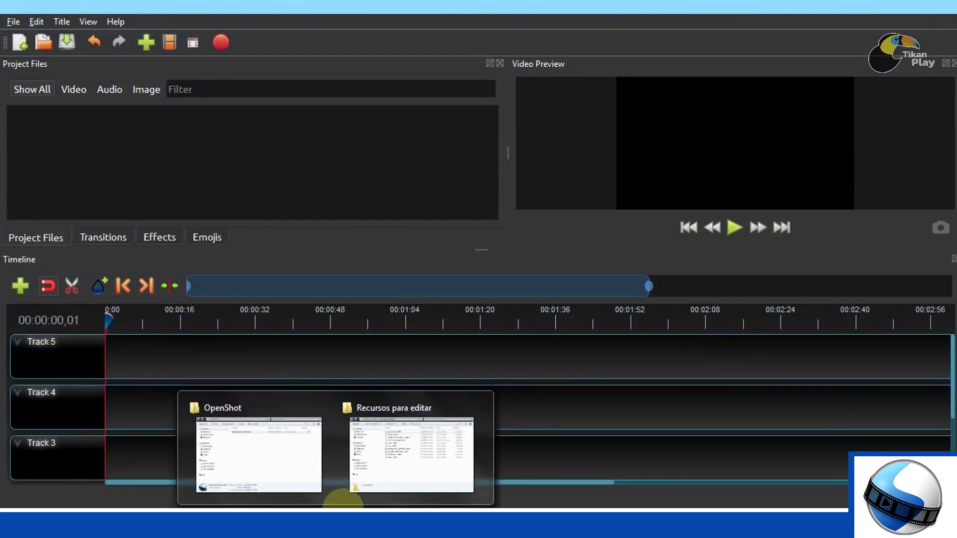
{"action": "left_click", "coordinate": [401, 472]}
{"action": "left_click_drag", "start_coordinate": [492, 47], "coordinate": [634, 74]}
{"action": "left_click_drag", "start_coordinate": [553, 320], "coordinate": [649, 150]}
{"action": "left_click", "coordinate": [561, 357]}
{"action": "left_click_drag", "start_coordinate": [561, 356], "coordinate": [657, 151]}
{"action": "left_click_drag", "start_coordinate": [594, 154], "coordinate": [249, 171]}
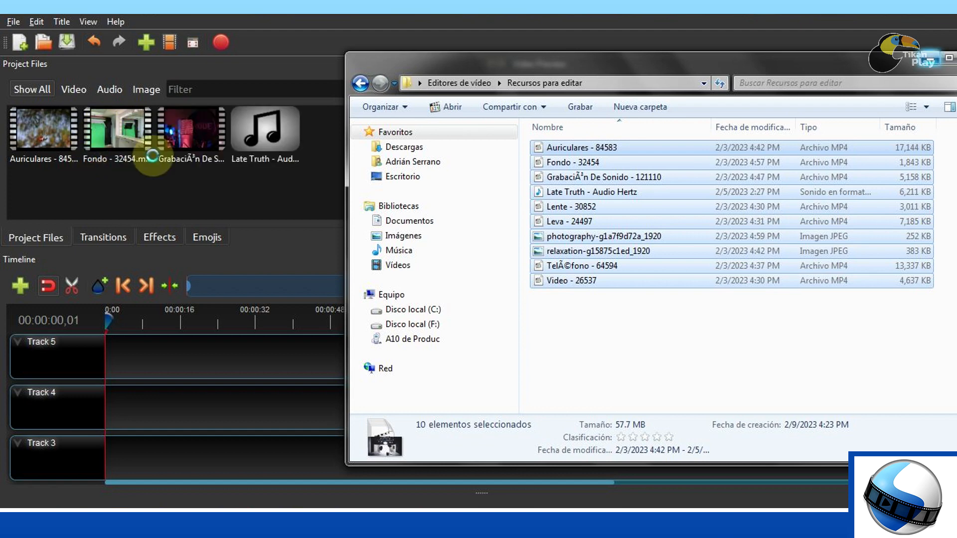
{"action": "left_click", "coordinate": [390, 152]}
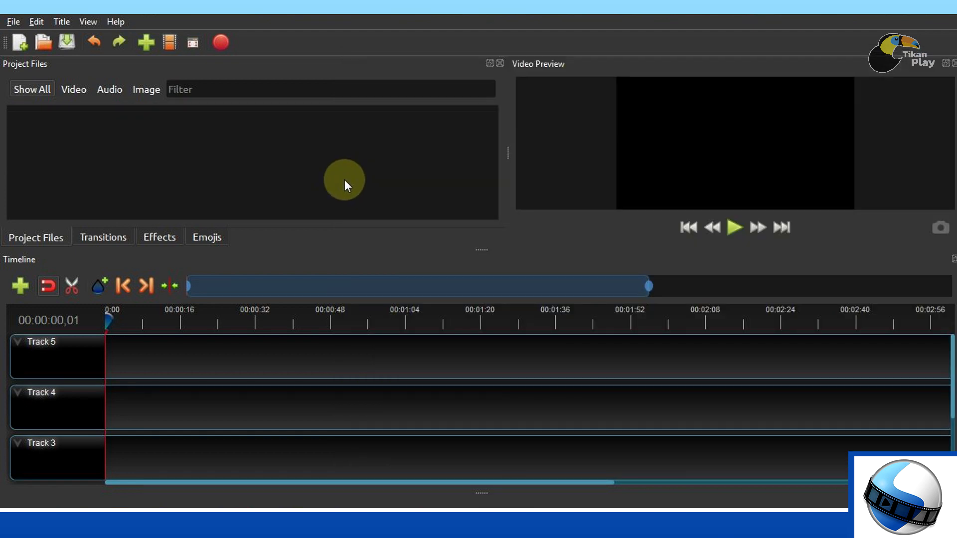
Step: Import all the video, audio and image files from the Recursos para editar folder through the Import Files dialog
{"action": "left_click", "coordinate": [13, 22]}
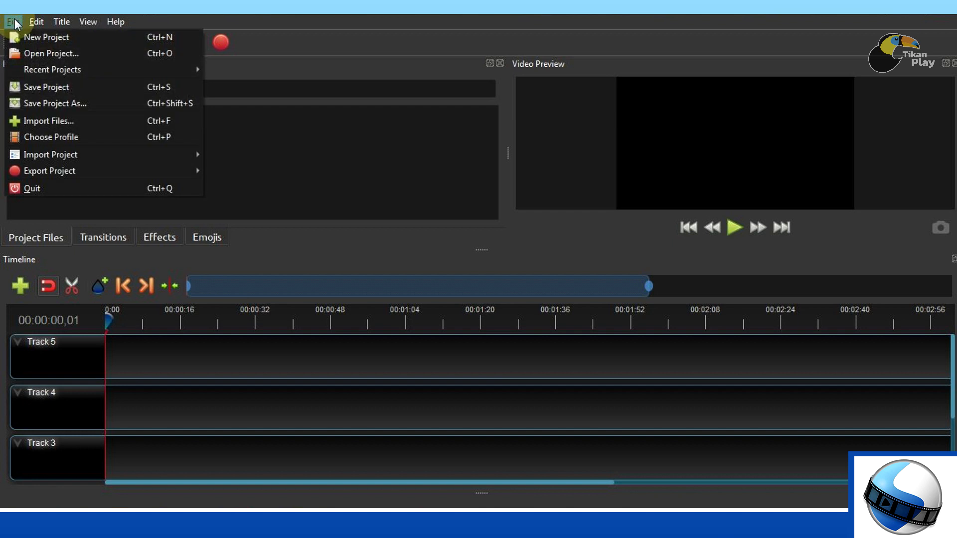
{"action": "left_click", "coordinate": [45, 121]}
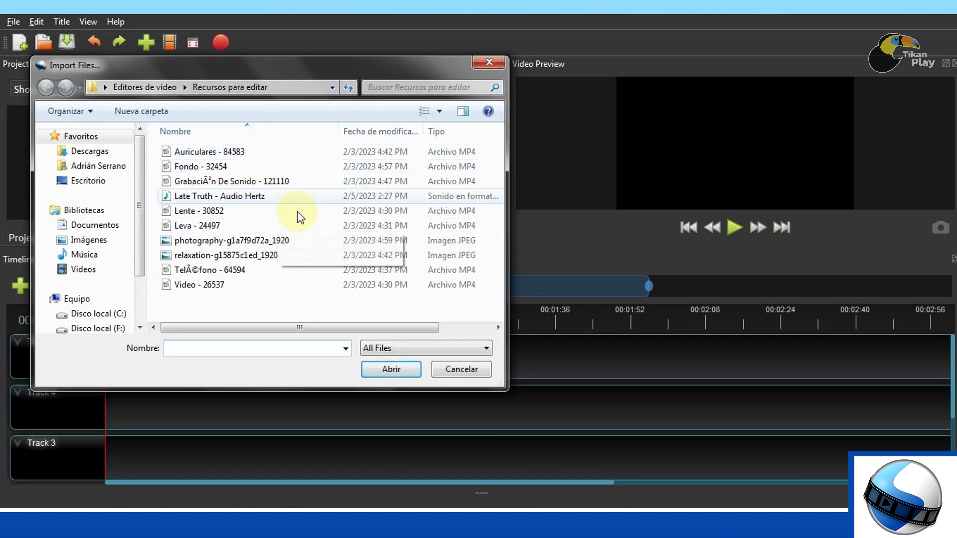
{"action": "left_click_drag", "start_coordinate": [213, 305], "coordinate": [284, 148]}
{"action": "left_click", "coordinate": [388, 370]}
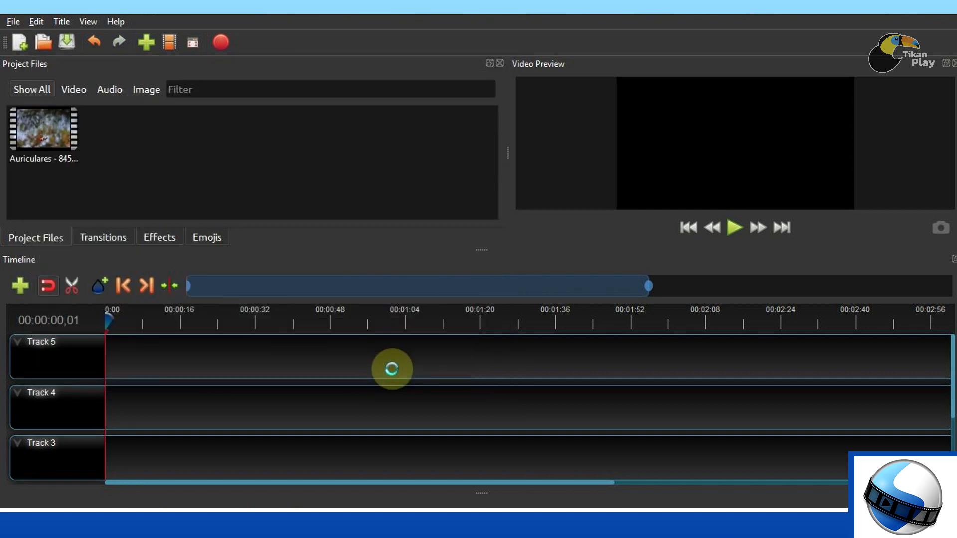
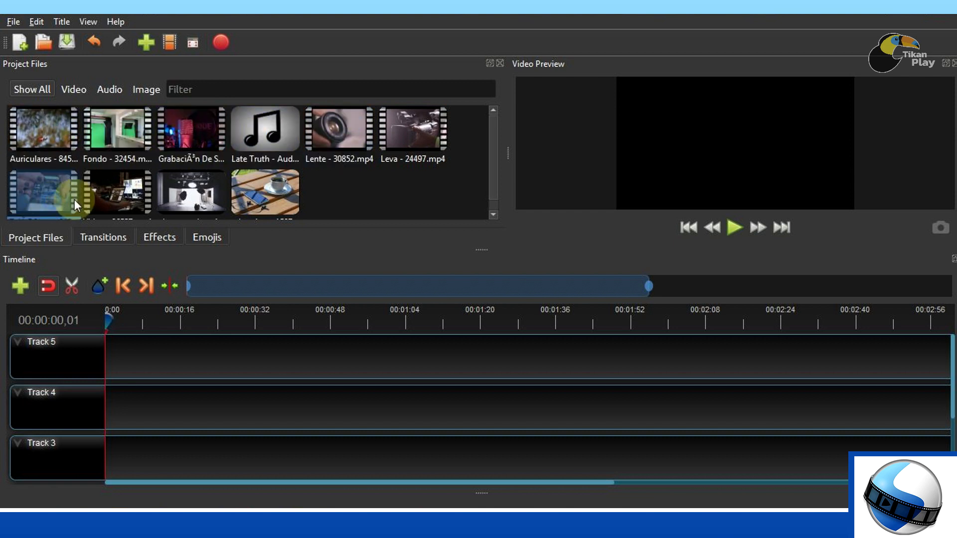
Step: Examine the imported videos, music and images in the project files
{"action": "left_click", "coordinate": [261, 192]}
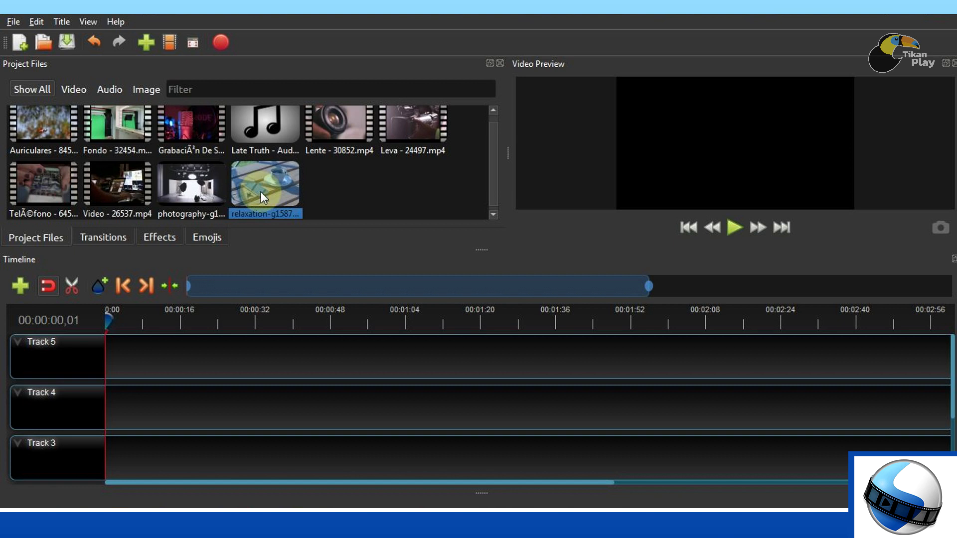
{"action": "left_click_drag", "start_coordinate": [495, 181], "coordinate": [496, 145]}
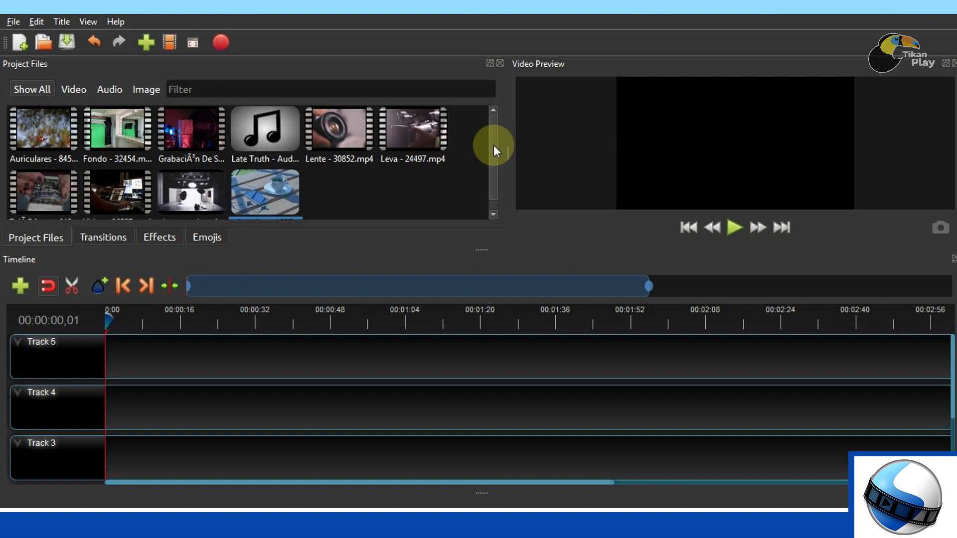
{"action": "left_click", "coordinate": [322, 190]}
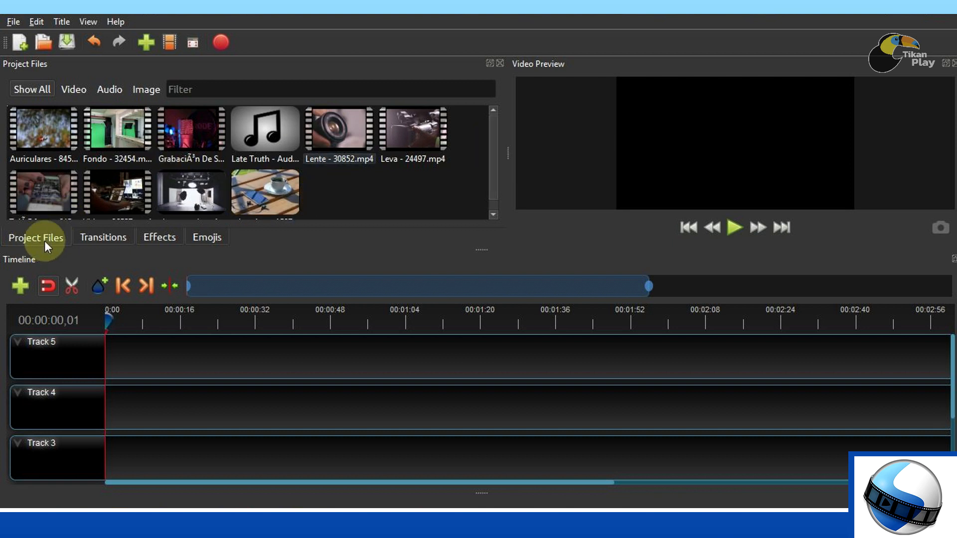
{"action": "left_click", "coordinate": [335, 125]}
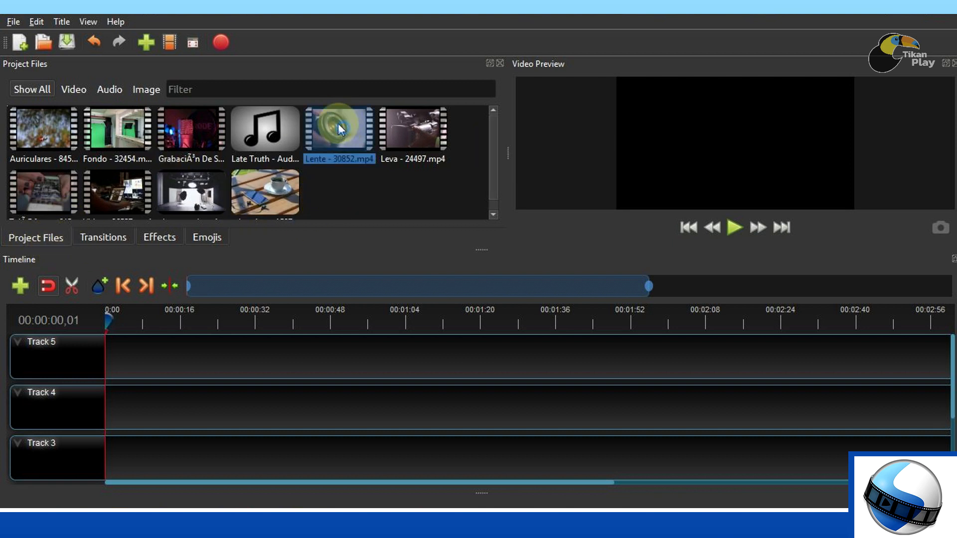
{"action": "left_click", "coordinate": [275, 128]}
{"action": "left_click", "coordinate": [271, 193]}
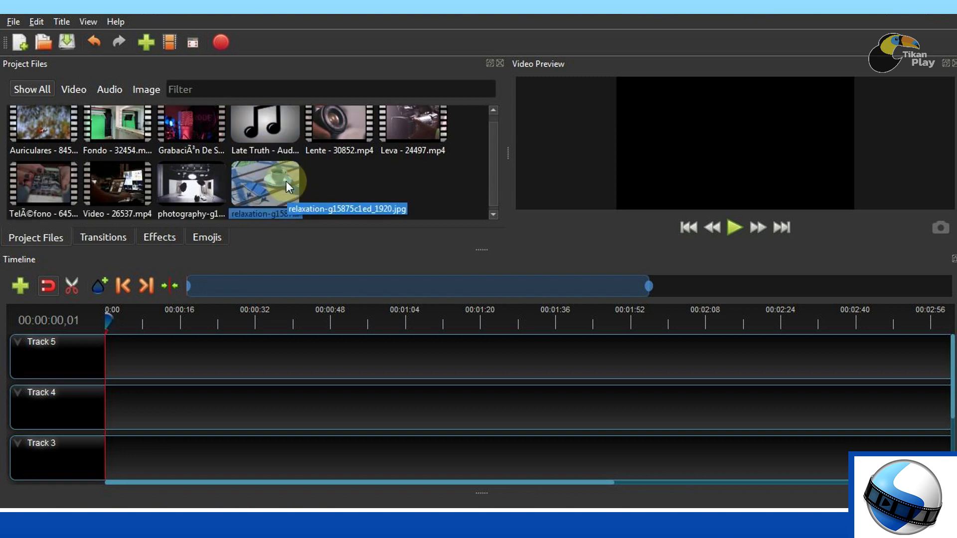
Step: Place the Lente - 30852.mp4 clip on Track 5 and align it with the start of the timeline
{"action": "left_click", "coordinate": [334, 126]}
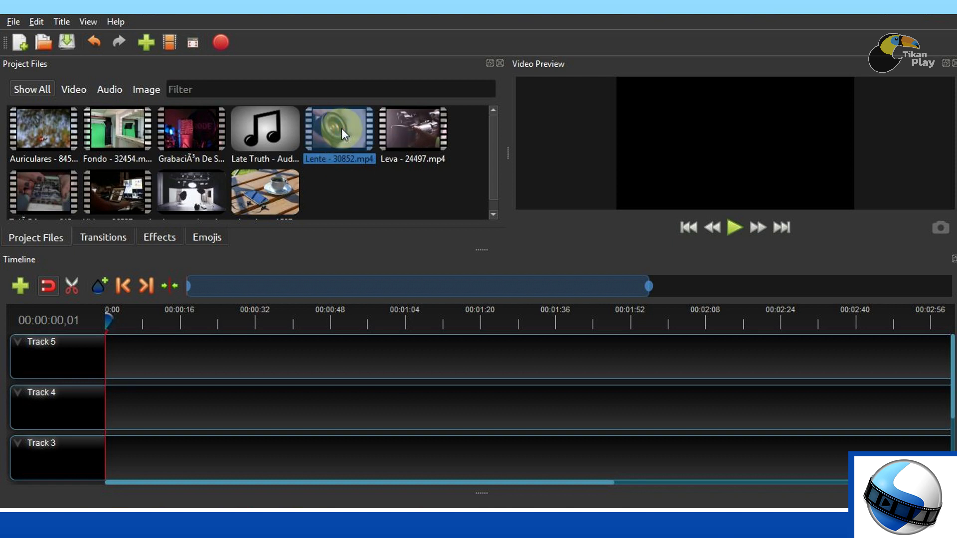
{"action": "left_click_drag", "start_coordinate": [342, 127], "coordinate": [245, 359]}
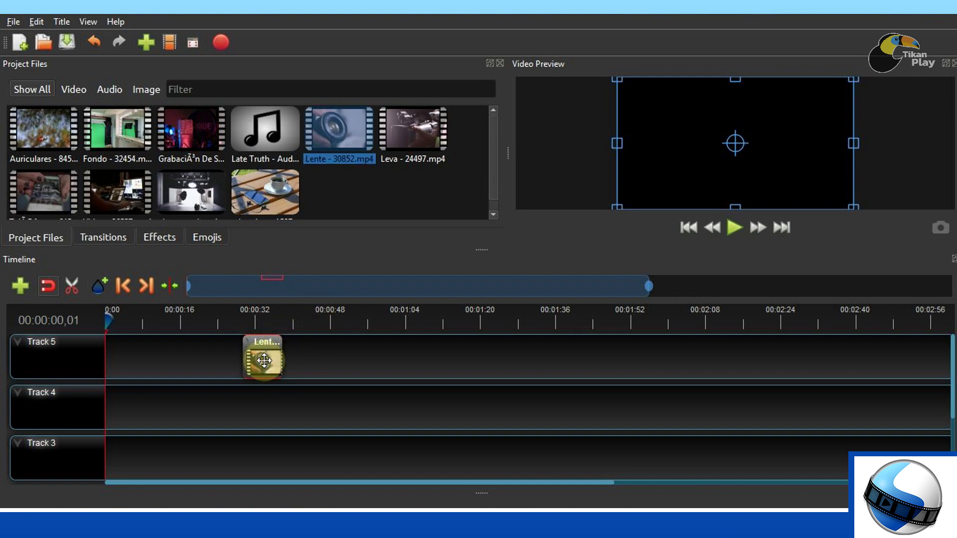
{"action": "left_click_drag", "start_coordinate": [264, 361], "coordinate": [124, 359]}
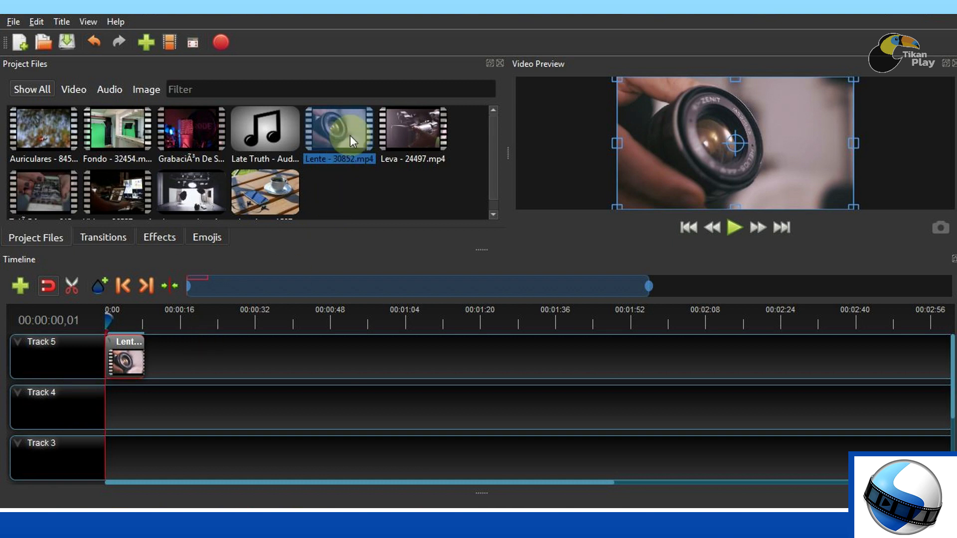
Step: Place the Leva - 24497.mp4 clip on Track 5 so its start overlaps the end of the Lente clip with a transition
{"action": "left_click", "coordinate": [407, 137]}
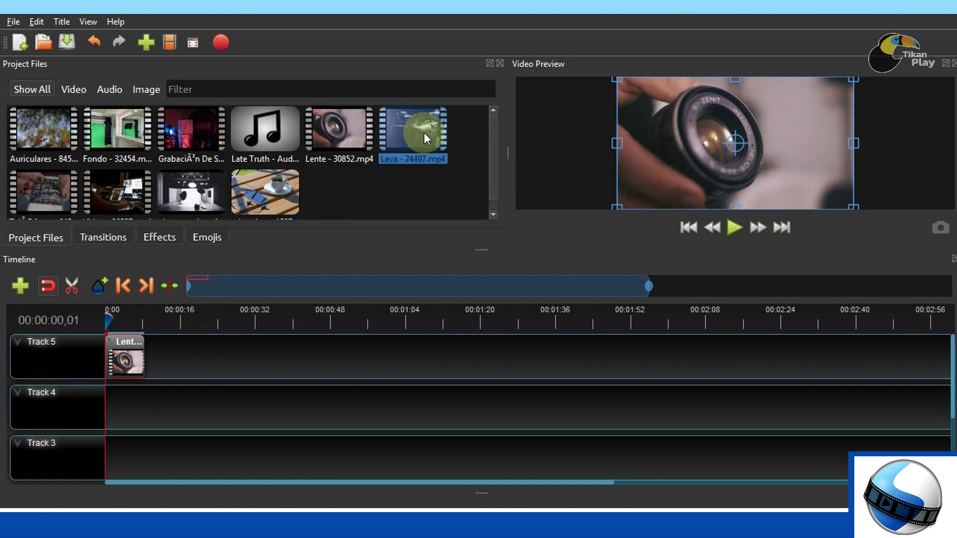
{"action": "left_click_drag", "start_coordinate": [426, 135], "coordinate": [364, 352]}
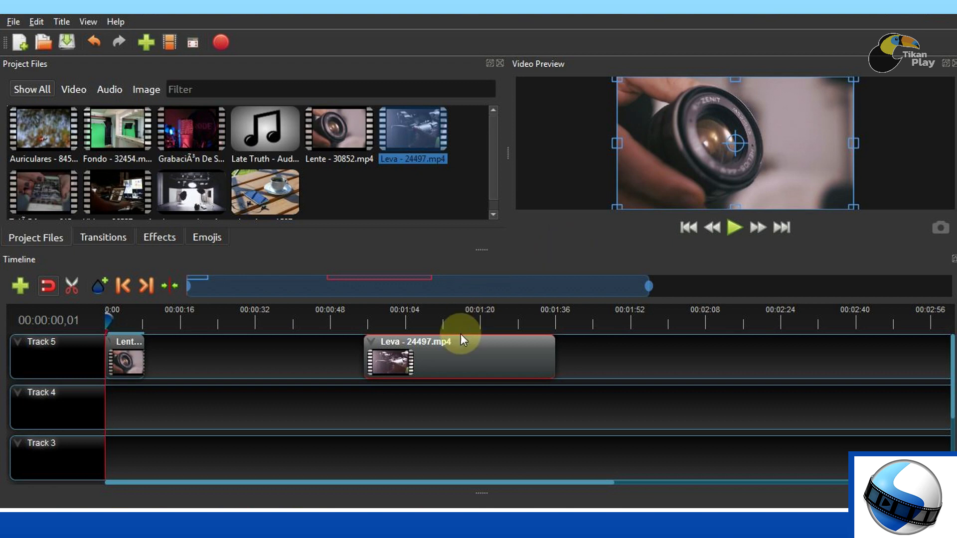
{"action": "left_click_drag", "start_coordinate": [443, 361], "coordinate": [217, 374]}
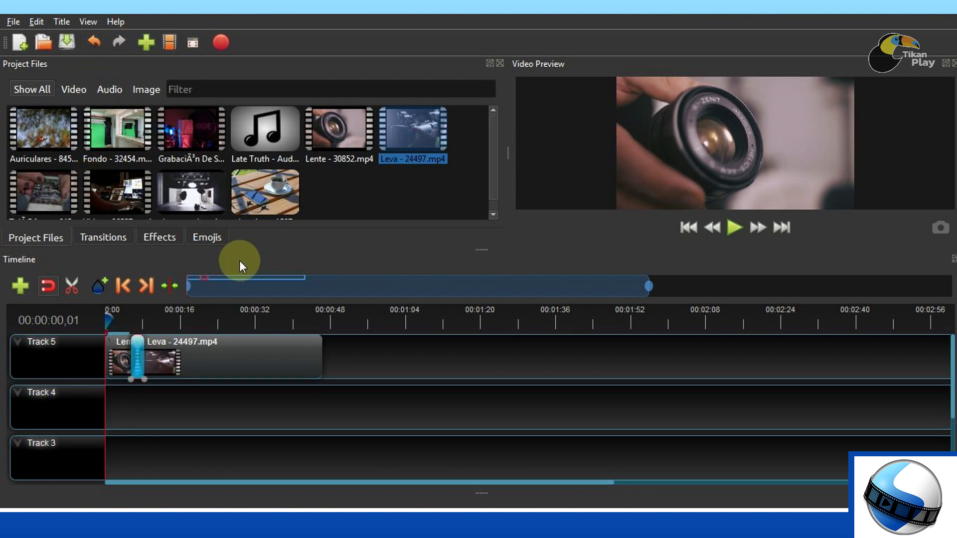
{"action": "mouse_move", "coordinate": [137, 355]}
{"action": "left_mouse_down"}
{"action": "mouse_move", "coordinate": [459, 359]}
{"action": "mouse_move", "coordinate": [134, 365]}
{"action": "mouse_move", "coordinate": [142, 367]}
{"action": "left_mouse_up"}
{"action": "left_click", "coordinate": [163, 364]}
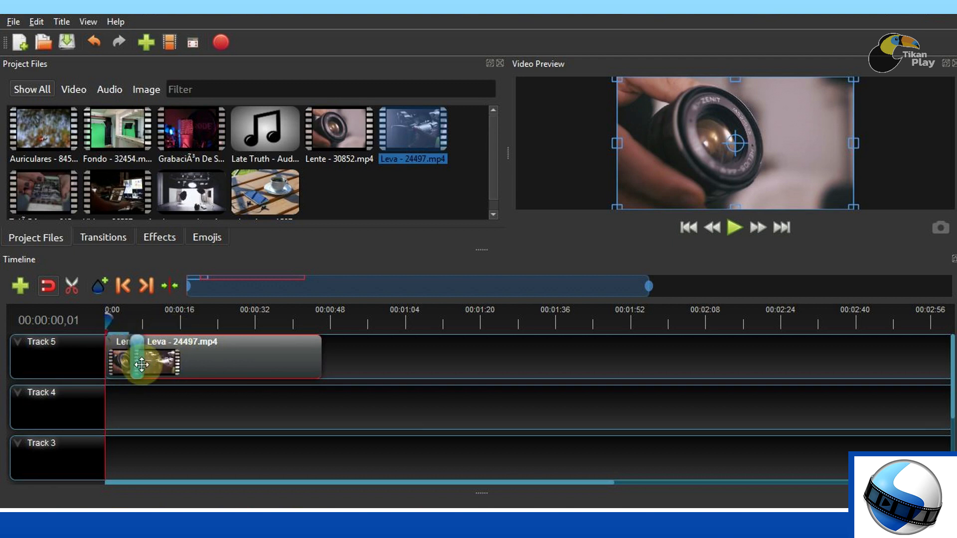
Step: Play back the automatic transition between the Lente and Leva clips from about 5 seconds
{"action": "left_click", "coordinate": [130, 321]}
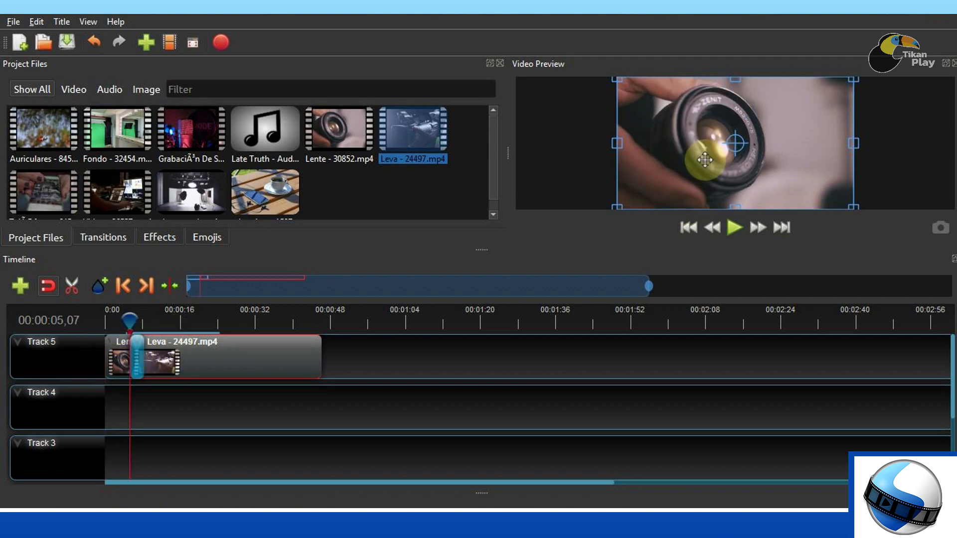
{"action": "left_click", "coordinate": [734, 227]}
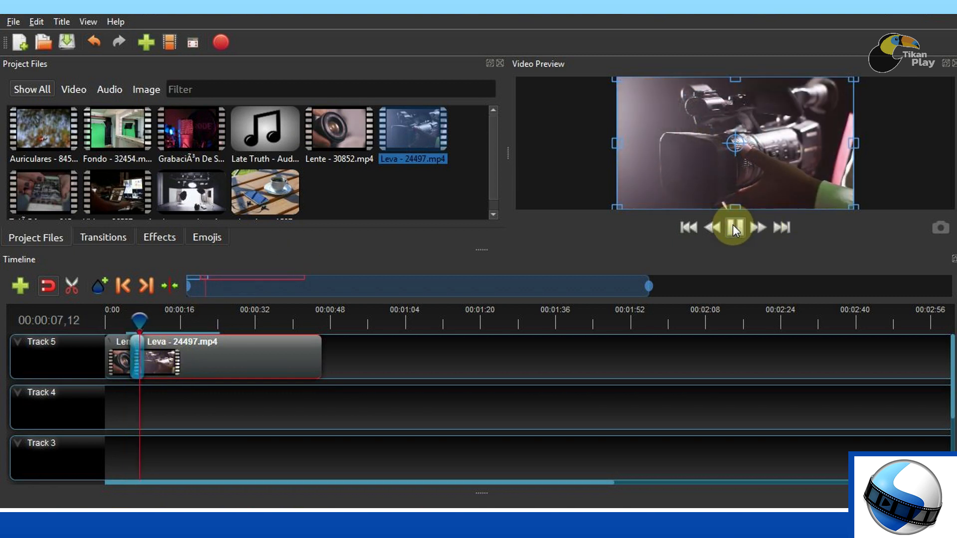
{"action": "left_click", "coordinate": [733, 227]}
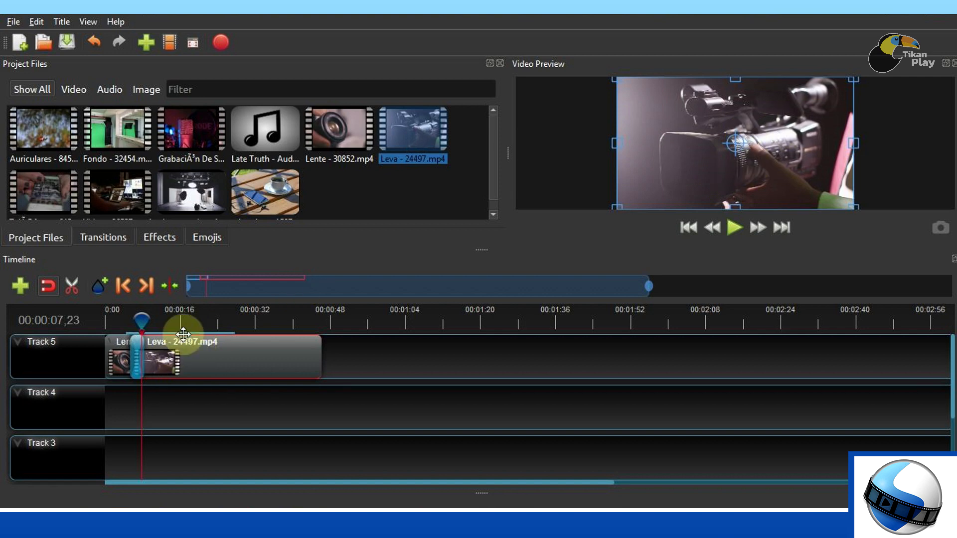
{"action": "left_click", "coordinate": [140, 371]}
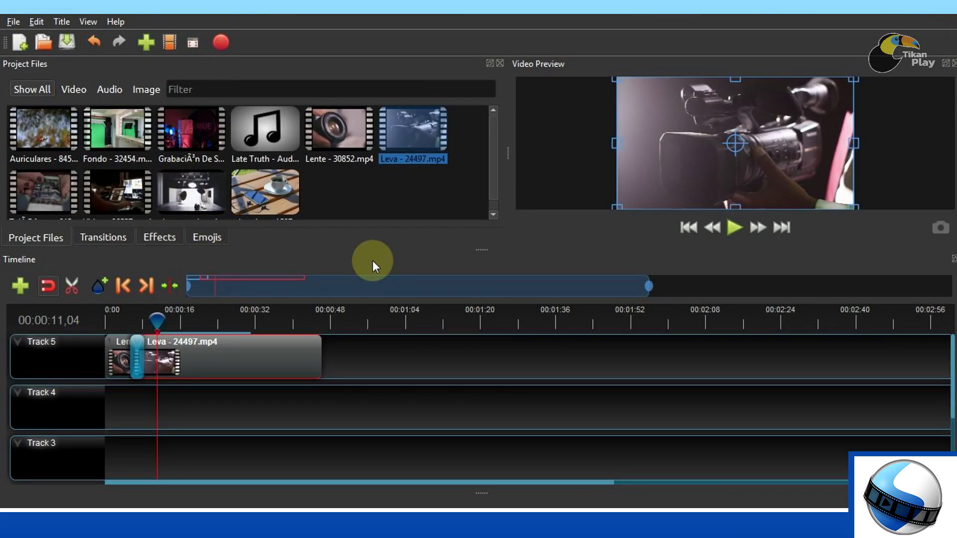
Step: Add the Barr ripple 11 transition to the empty part of Track 5
{"action": "left_click", "coordinate": [118, 238]}
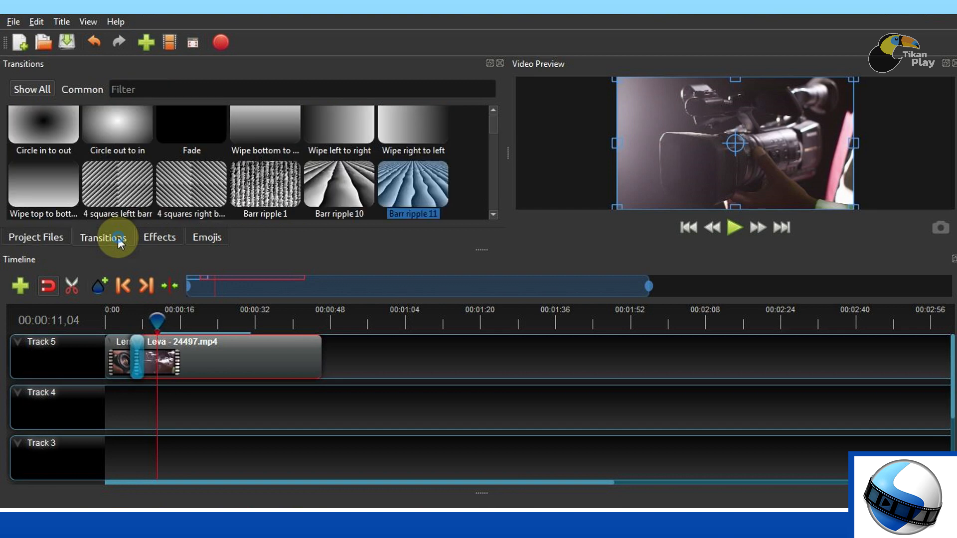
{"action": "left_click", "coordinate": [307, 203]}
{"action": "left_click", "coordinate": [259, 169]}
{"action": "left_click", "coordinate": [253, 147]}
{"action": "left_click", "coordinate": [198, 135]}
{"action": "left_click", "coordinate": [193, 201]}
{"action": "left_click", "coordinate": [314, 188]}
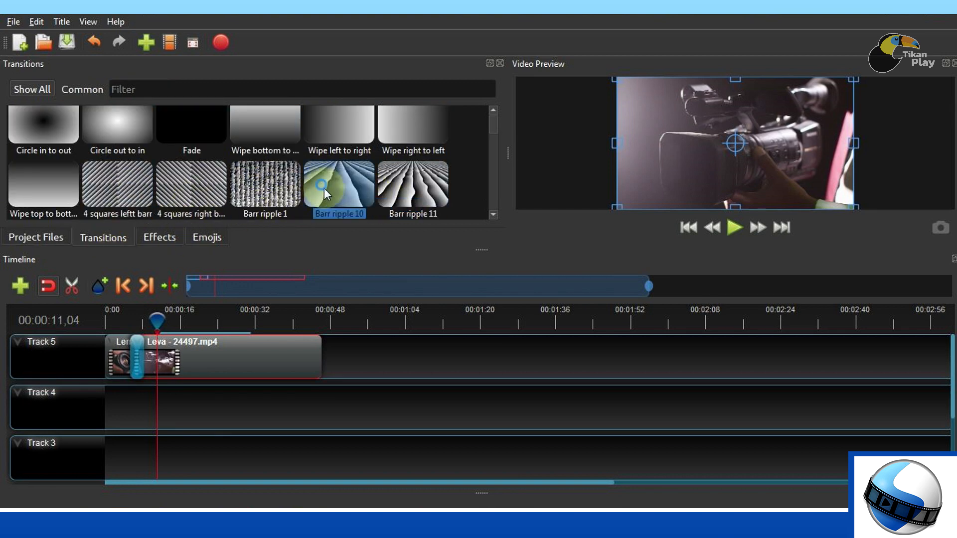
{"action": "left_click_drag", "start_coordinate": [404, 193], "coordinate": [423, 354]}
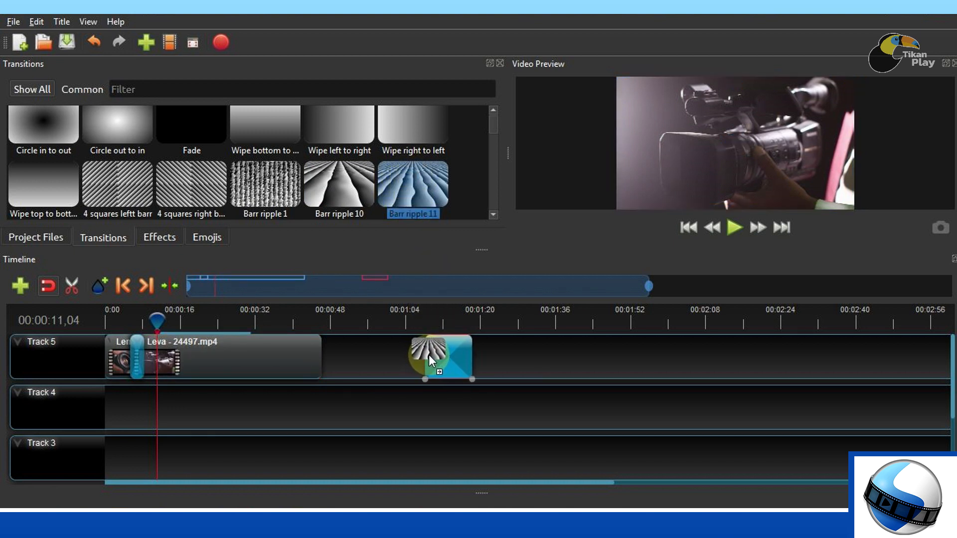
Step: Delete the automatic transition between the Lente and Leva clips and fit the Barr ripple 11 transition over their overlap
{"action": "left_click", "coordinate": [136, 352]}
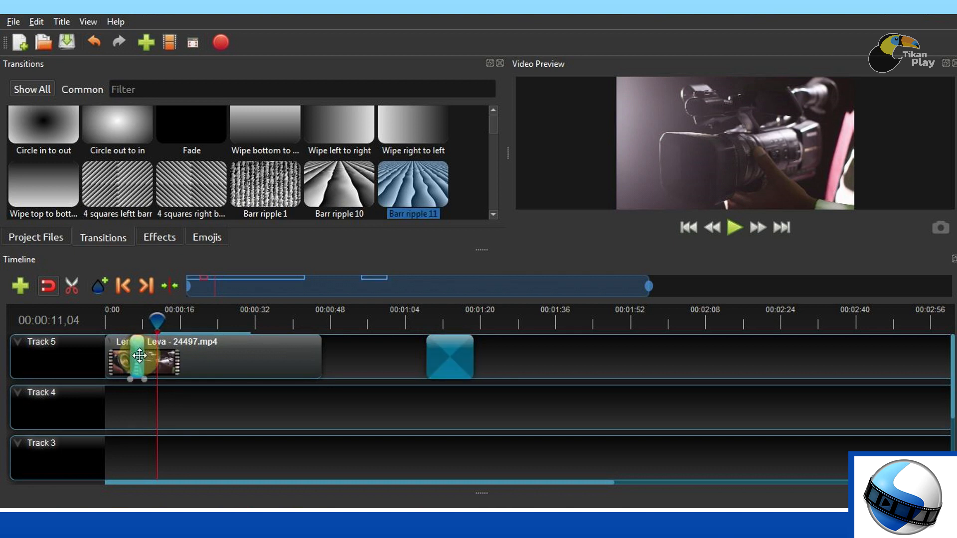
{"action": "key", "text": "Delete"}
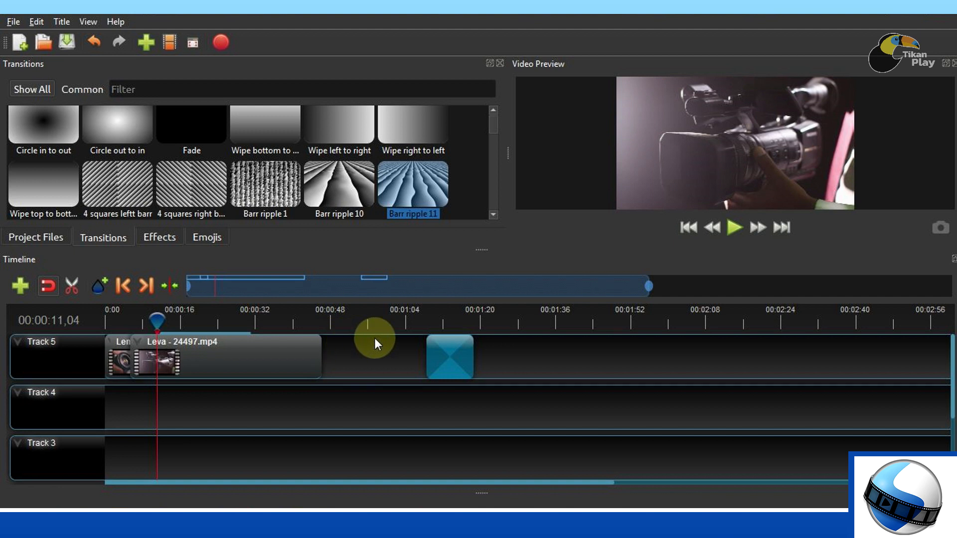
{"action": "left_click_drag", "start_coordinate": [444, 350], "coordinate": [135, 364]}
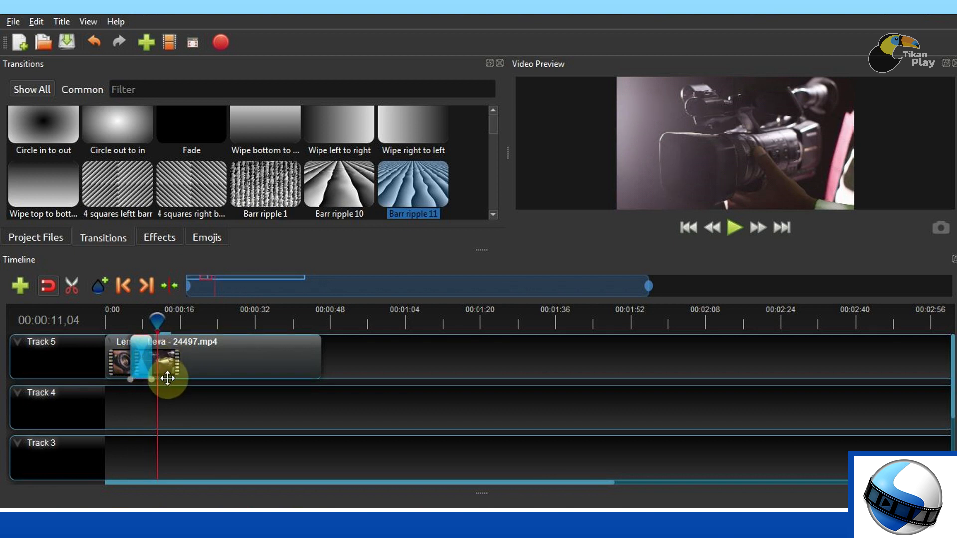
Step: Play back the Barr ripple 11 transition between the Lente and Leva clips
{"action": "left_click", "coordinate": [738, 227]}
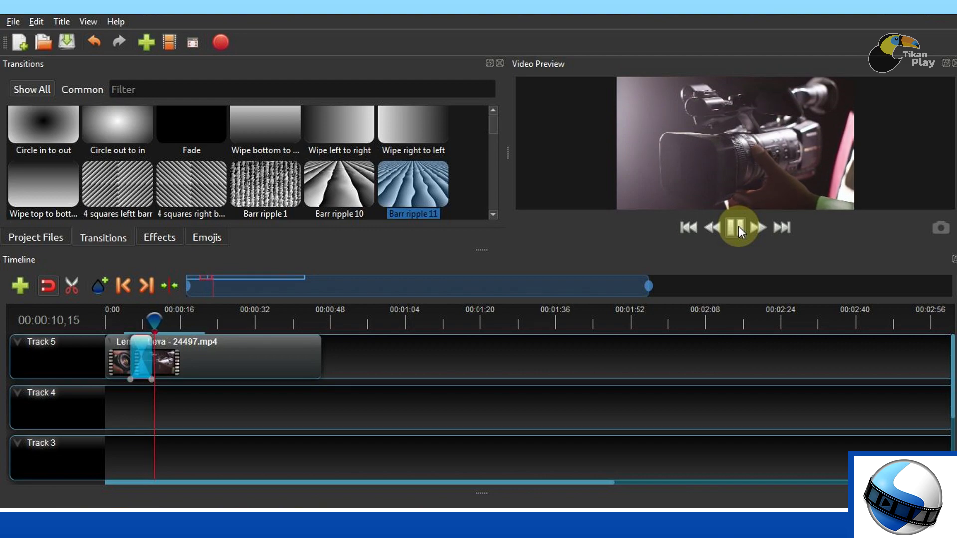
{"action": "left_click", "coordinate": [738, 227]}
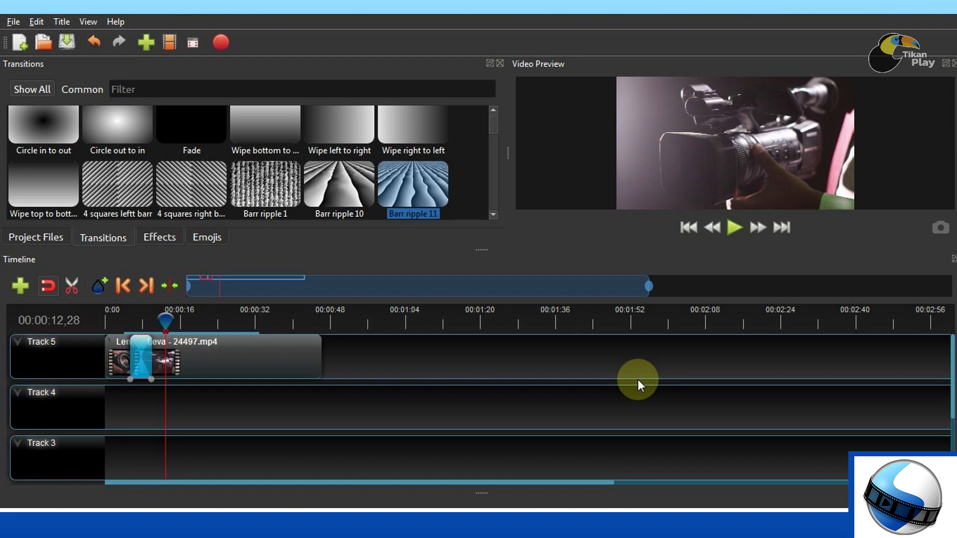
Step: Place the Teléfono video clip on a new track above Track 5, starting at about 15 seconds over the Leva clip
{"action": "left_click", "coordinate": [40, 240]}
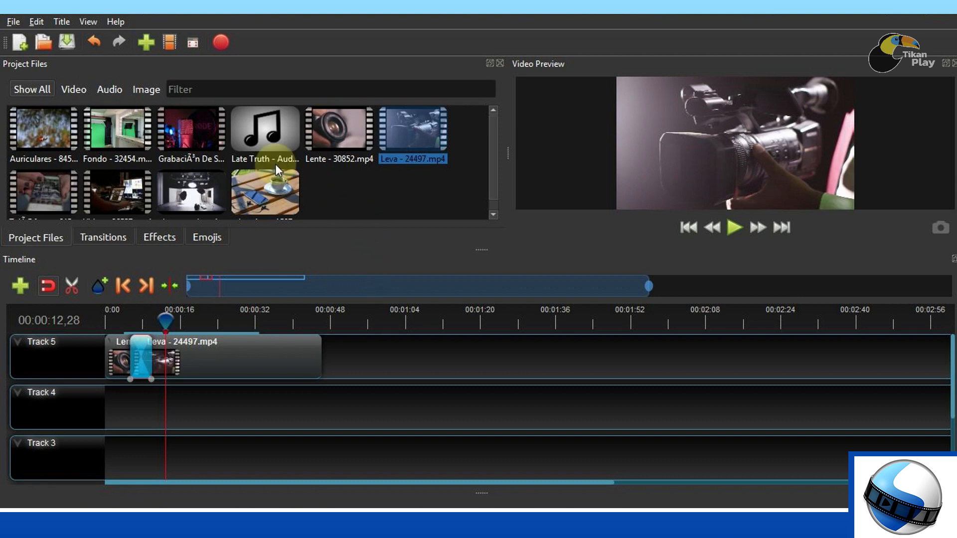
{"action": "left_click", "coordinate": [65, 201]}
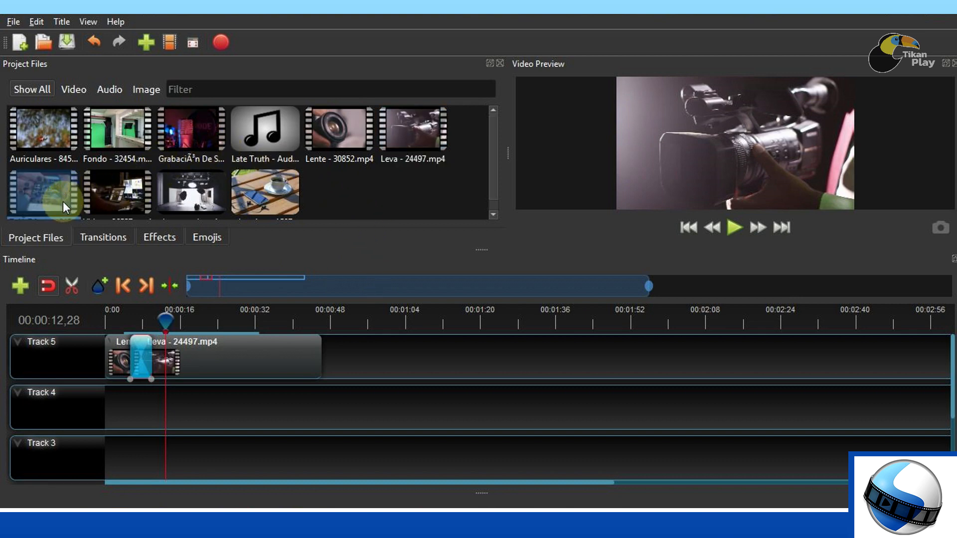
{"action": "left_click_drag", "start_coordinate": [46, 184], "coordinate": [463, 358]}
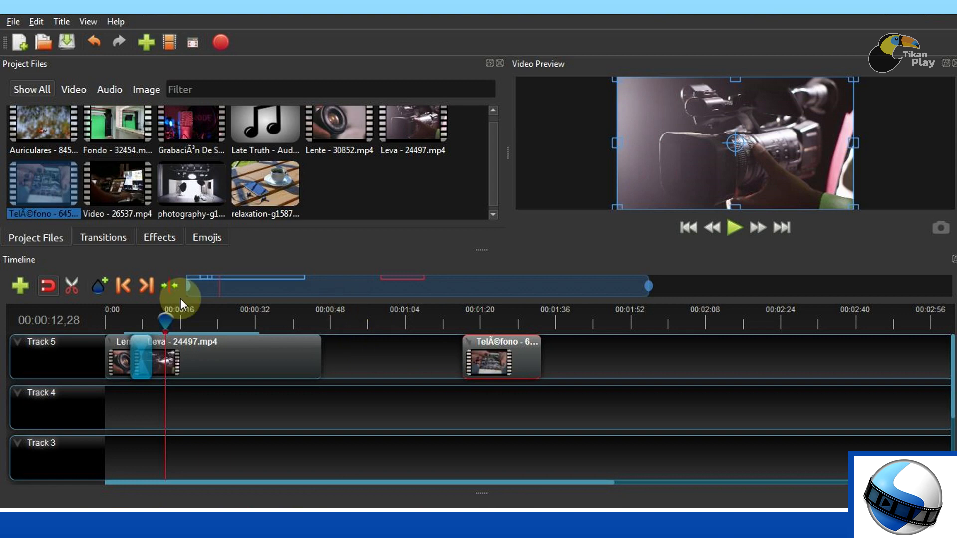
{"action": "right_click", "coordinate": [77, 352]}
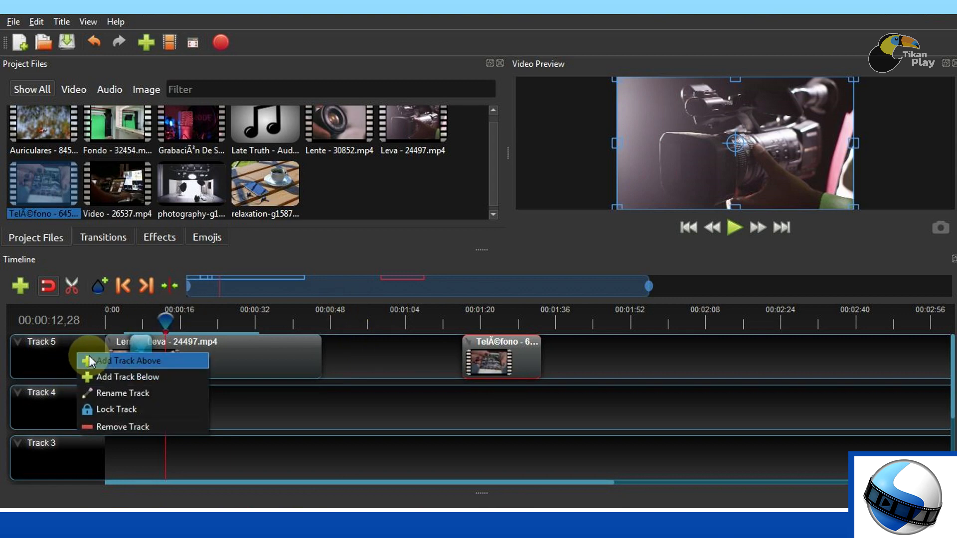
{"action": "left_click", "coordinate": [100, 360]}
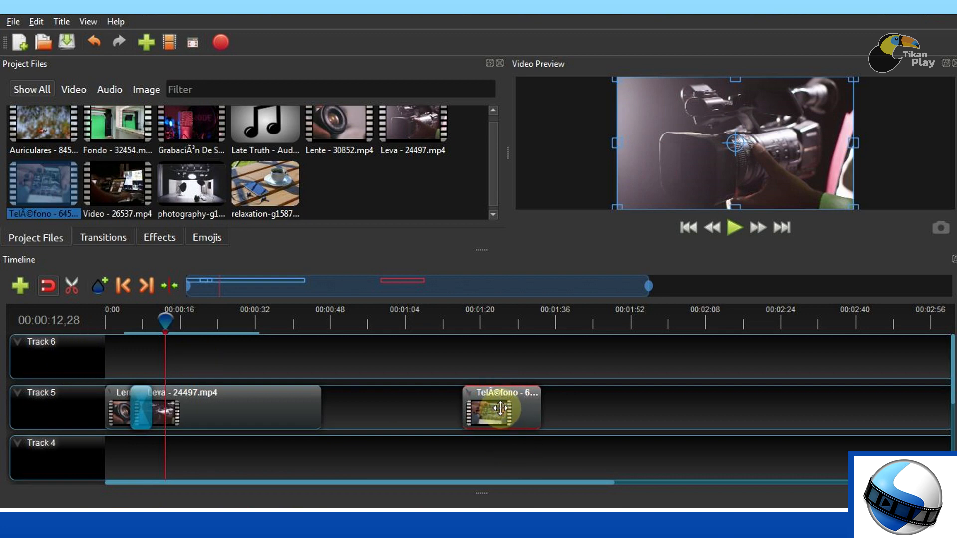
{"action": "left_click_drag", "start_coordinate": [501, 409], "coordinate": [218, 351]}
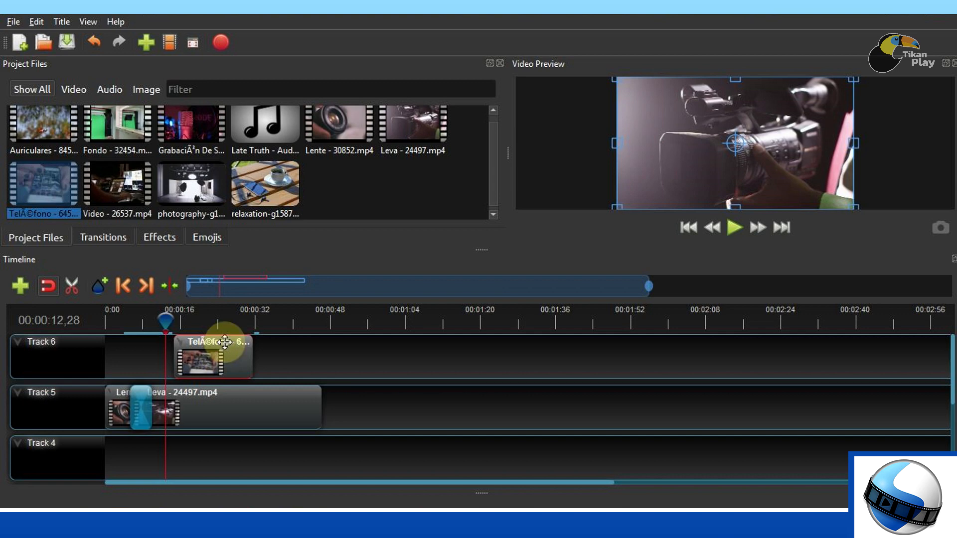
Step: Trim the end of the Leva clip on Track 5 to about 20 seconds on the timeline
{"action": "left_click", "coordinate": [249, 408]}
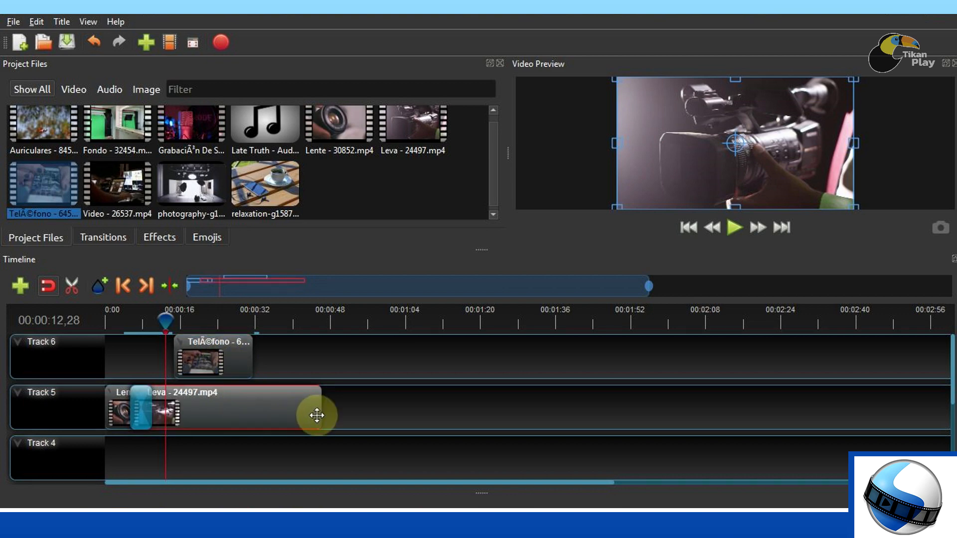
{"action": "left_click_drag", "start_coordinate": [317, 414], "coordinate": [199, 418]}
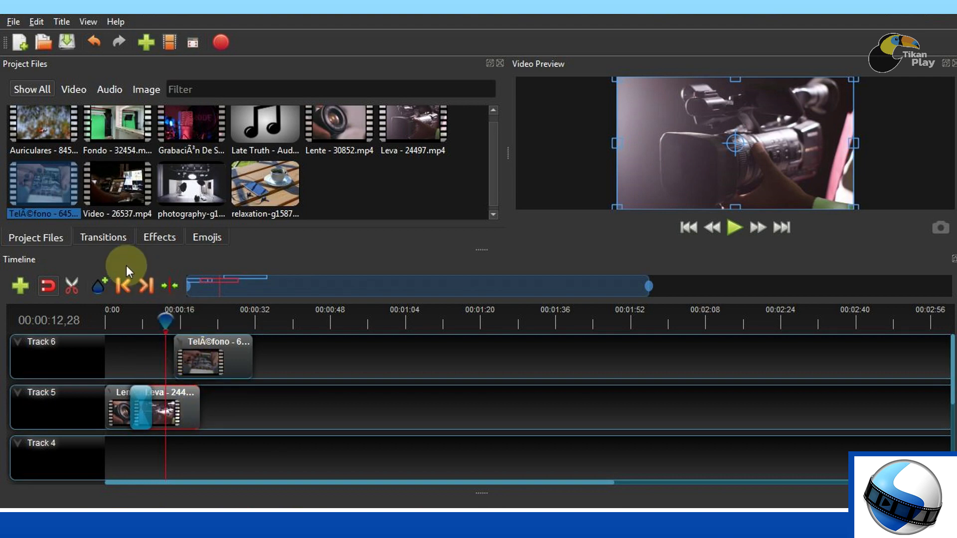
Step: Add the Barr ripple 1 transition at the start of the Teléfono clip on Track 6
{"action": "left_click", "coordinate": [107, 239]}
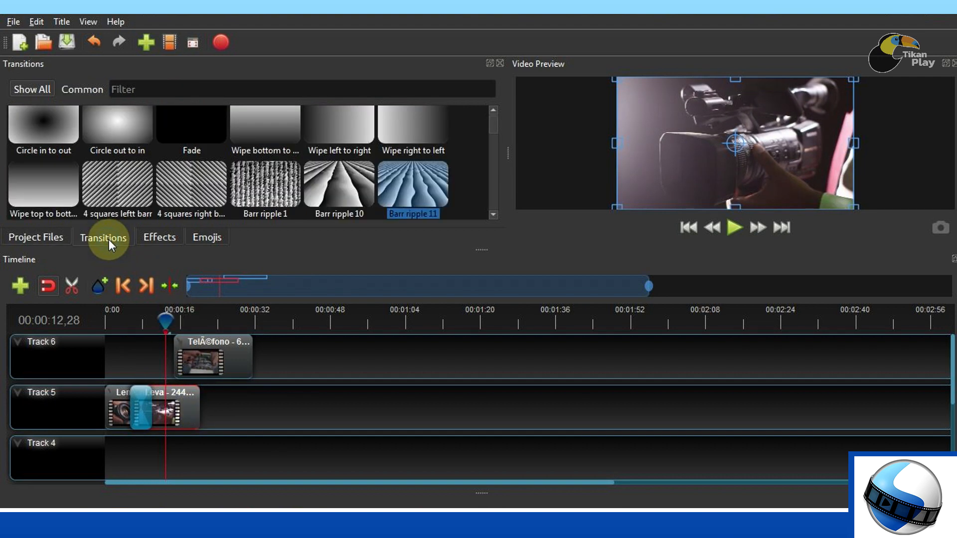
{"action": "left_click", "coordinate": [261, 195]}
{"action": "left_click_drag", "start_coordinate": [273, 199], "coordinate": [176, 379]}
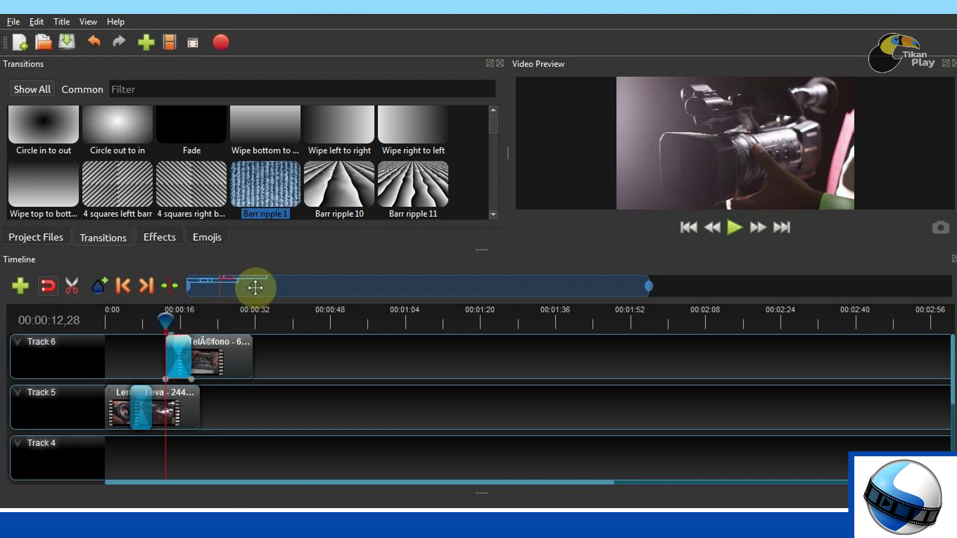
Step: Play back the Barr ripple 1 transition into the Teléfono clip from about 10 seconds
{"action": "left_click_drag", "start_coordinate": [168, 318], "coordinate": [155, 323]}
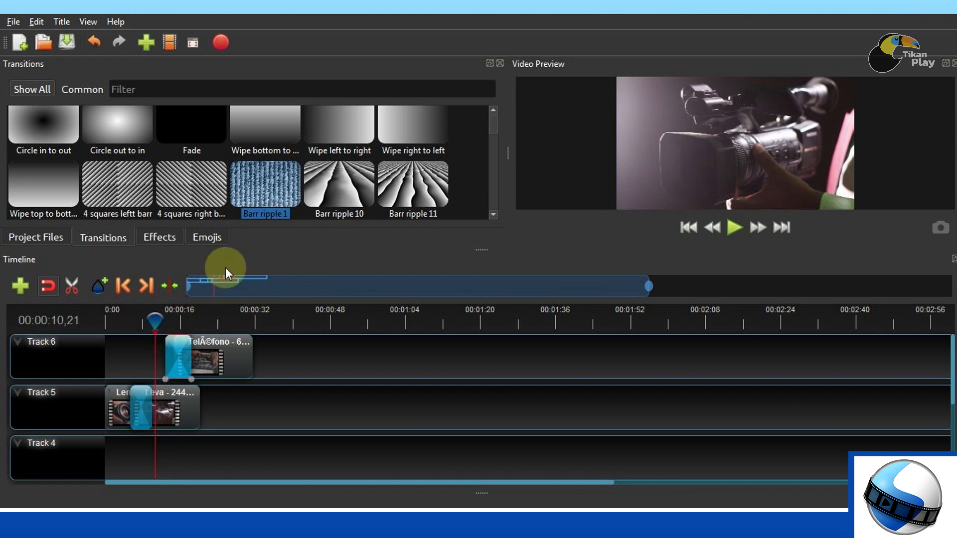
{"action": "left_click", "coordinate": [737, 227]}
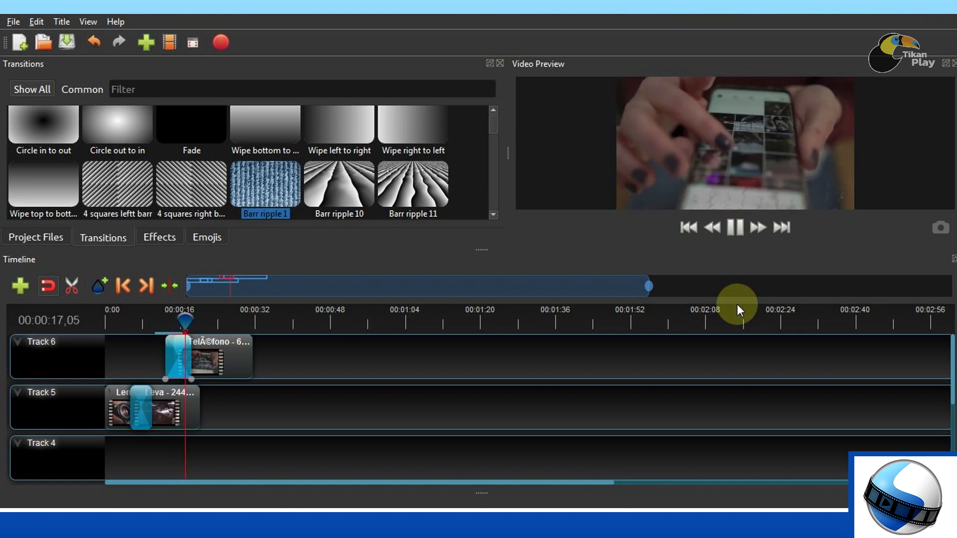
{"action": "key", "text": "space"}
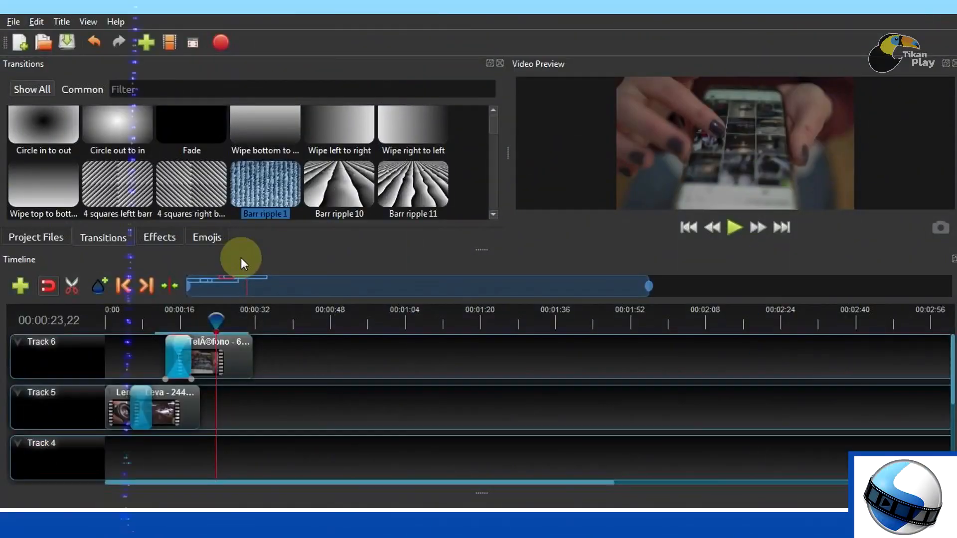
Step: Start a new title from the Gold 1 template and set its line of text to Hola
{"action": "left_click", "coordinate": [39, 239]}
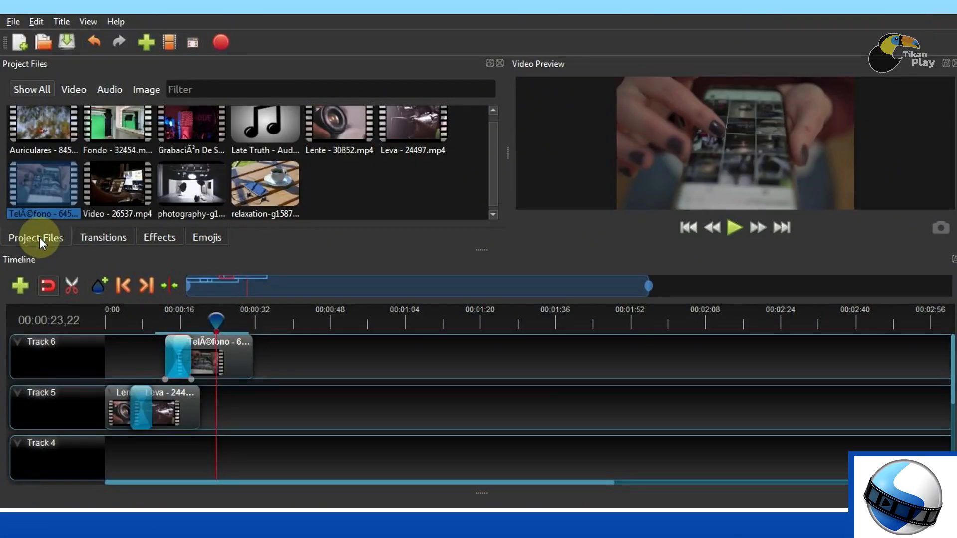
{"action": "left_click", "coordinate": [62, 20]}
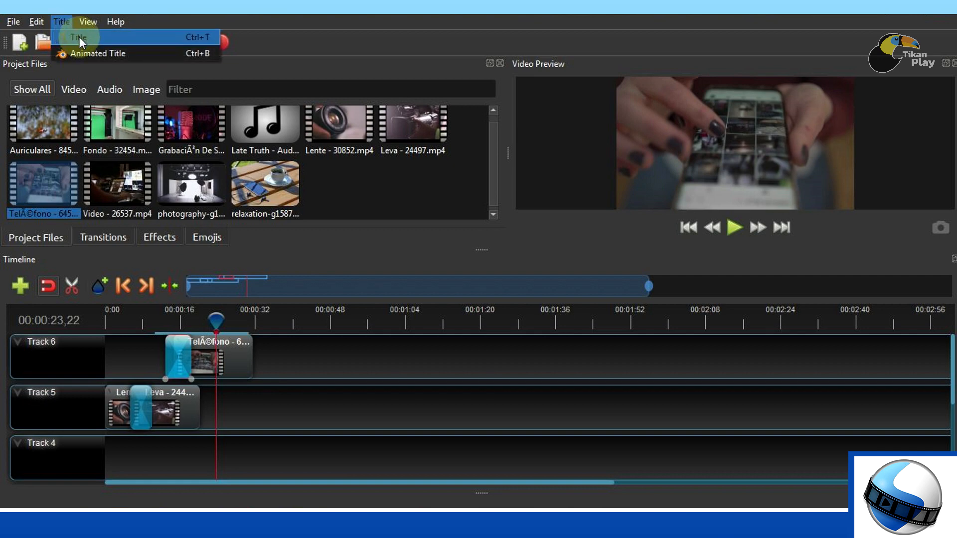
{"action": "left_click", "coordinate": [78, 37]}
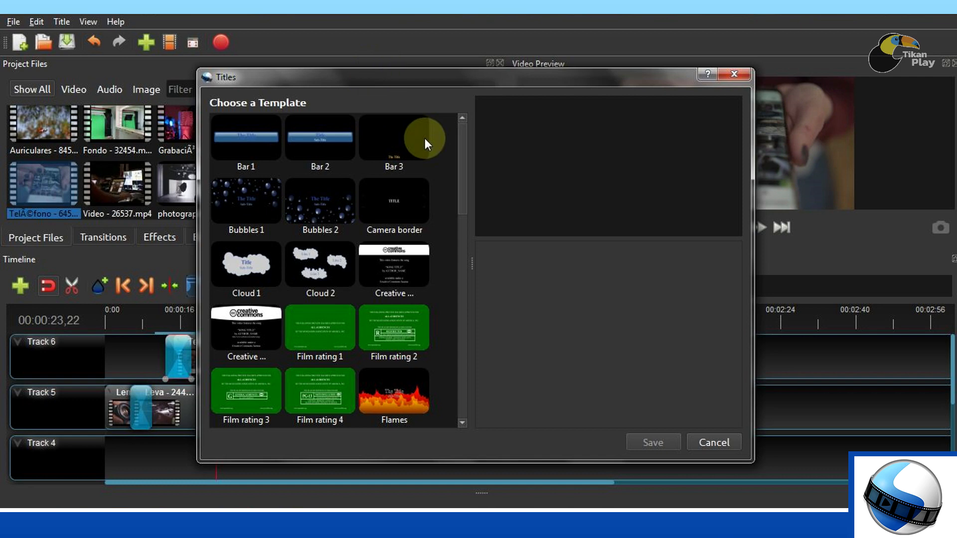
{"action": "mouse_move", "coordinate": [459, 141]}
{"action": "left_mouse_down"}
{"action": "mouse_move", "coordinate": [466, 297]}
{"action": "mouse_move", "coordinate": [468, 138]}
{"action": "left_mouse_up"}
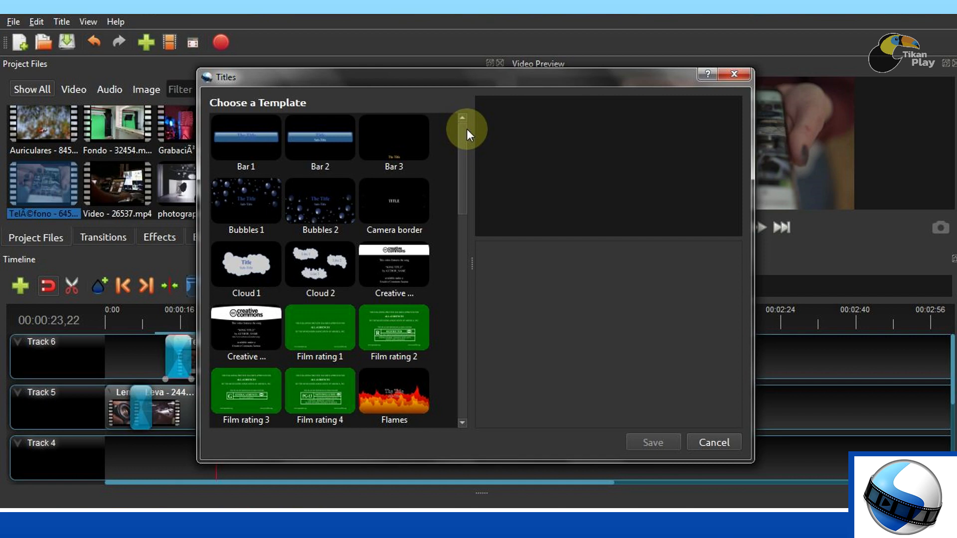
{"action": "left_click_drag", "start_coordinate": [467, 129], "coordinate": [465, 208]}
{"action": "left_click_drag", "start_coordinate": [460, 276], "coordinate": [468, 315]}
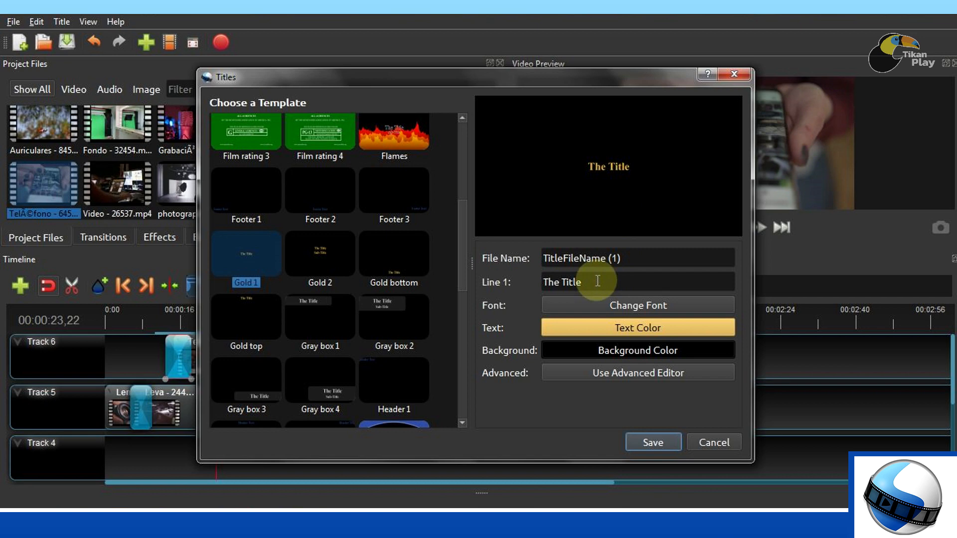
{"action": "left_click_drag", "start_coordinate": [619, 285], "coordinate": [545, 285]}
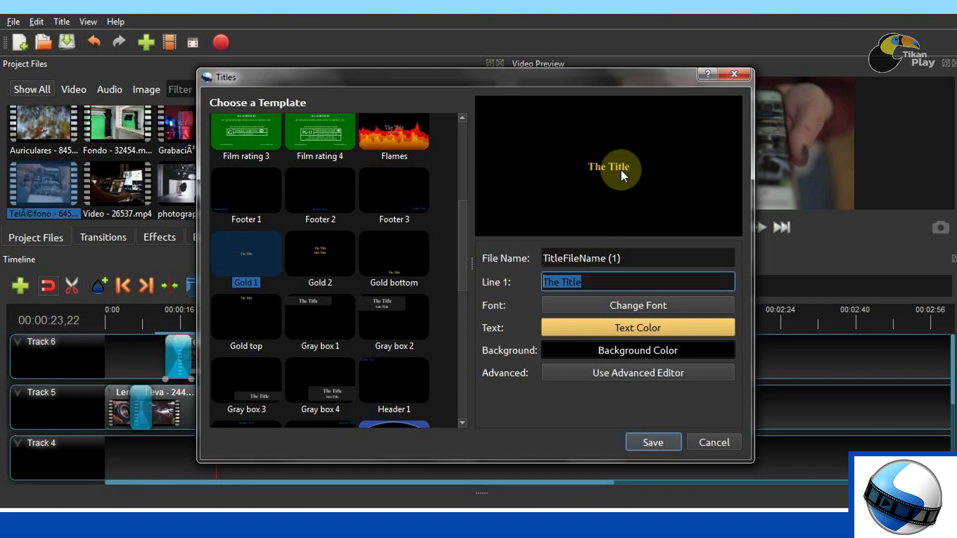
{"action": "type", "text": "Hola"}
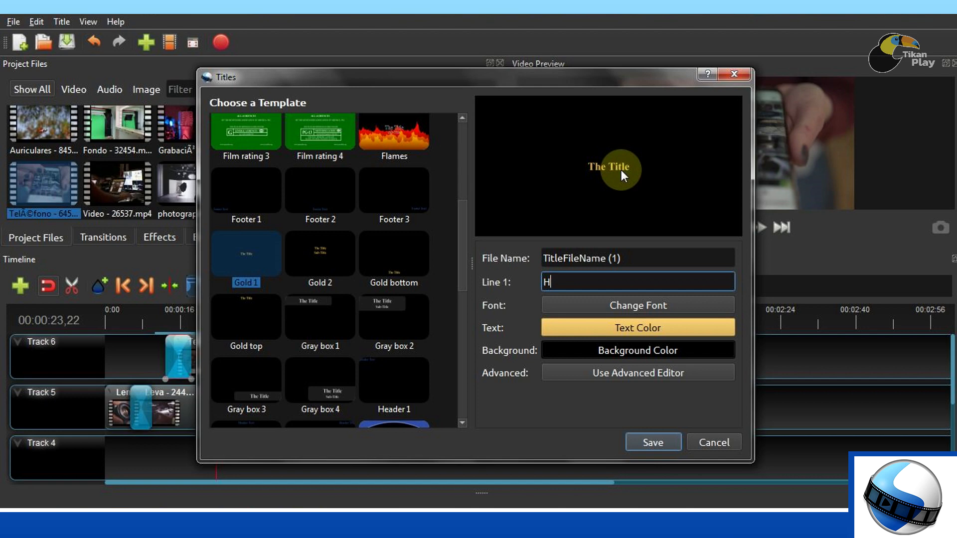
Step: Set the Hola title's text color to white
{"action": "left_click", "coordinate": [642, 329]}
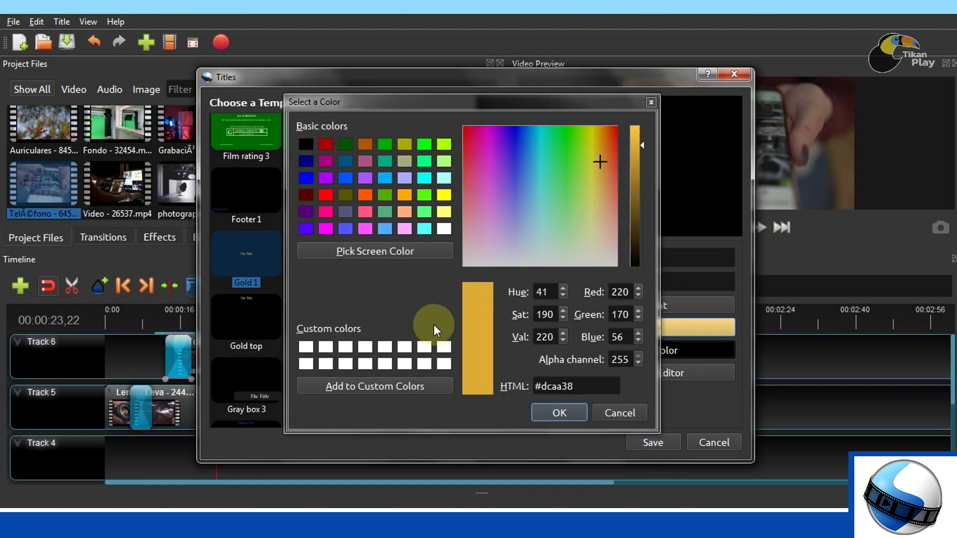
{"action": "left_click", "coordinate": [444, 348]}
{"action": "left_click", "coordinate": [558, 413]}
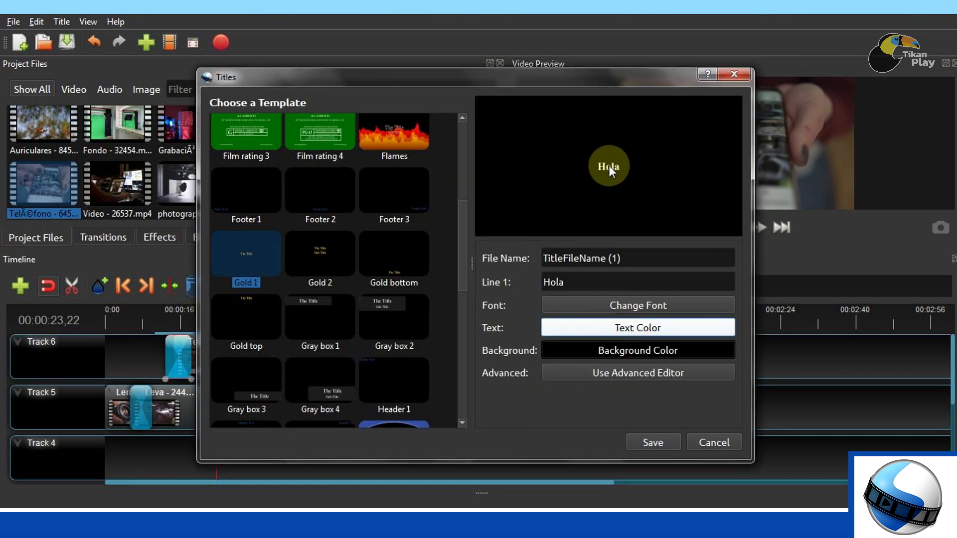
Step: Change the Hola title's font to Kanit Regular and save the title to the project files
{"action": "left_click", "coordinate": [635, 304]}
{"action": "left_click_drag", "start_coordinate": [480, 214], "coordinate": [475, 202]}
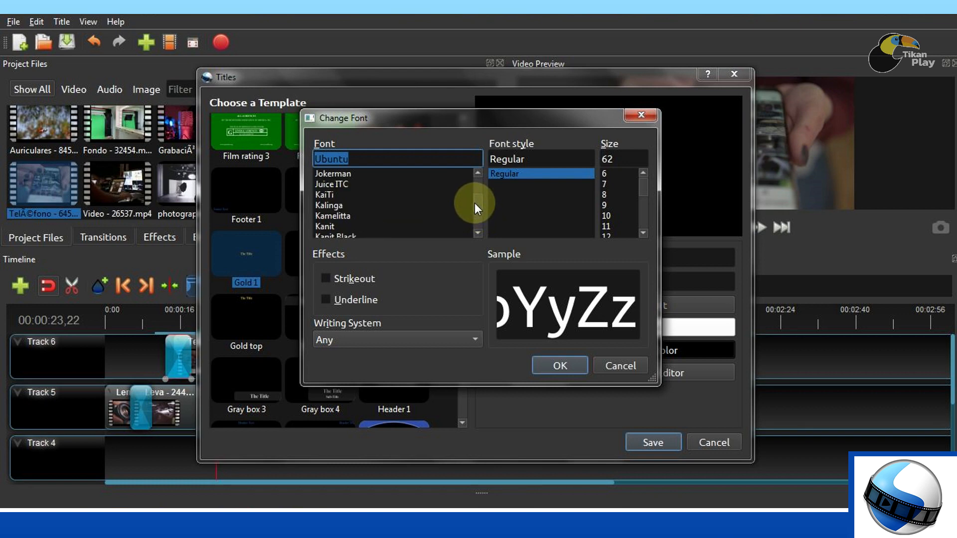
{"action": "left_click", "coordinate": [334, 226]}
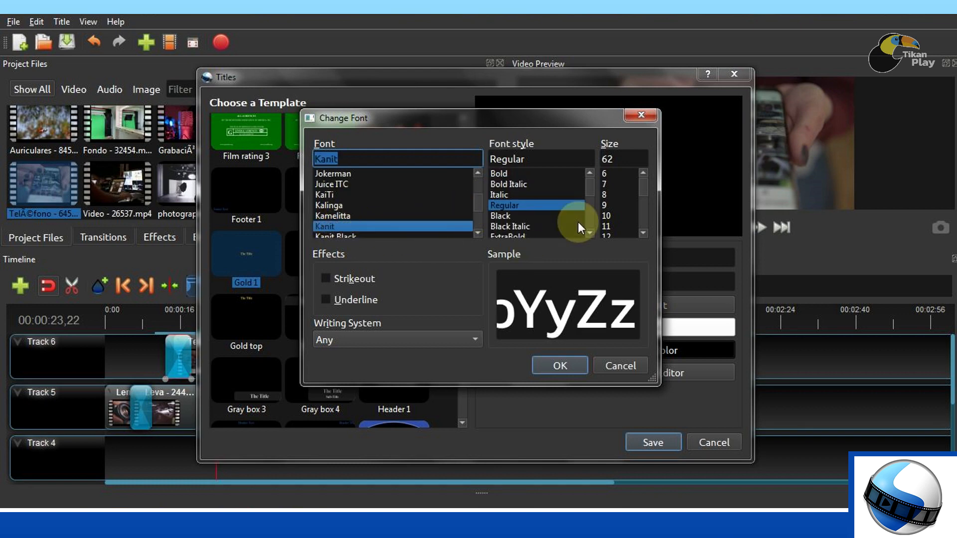
{"action": "left_click", "coordinate": [591, 182]}
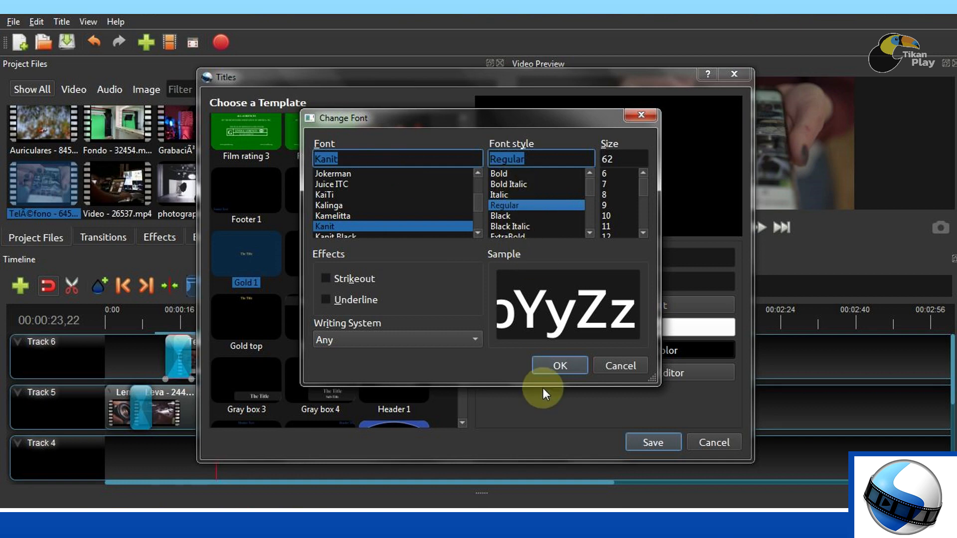
{"action": "left_click", "coordinate": [558, 368]}
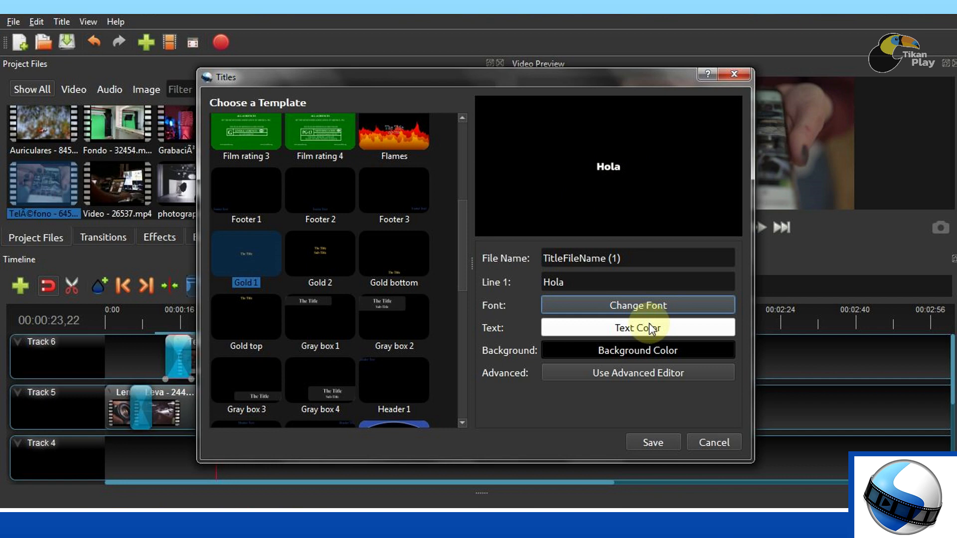
{"action": "left_click", "coordinate": [654, 444]}
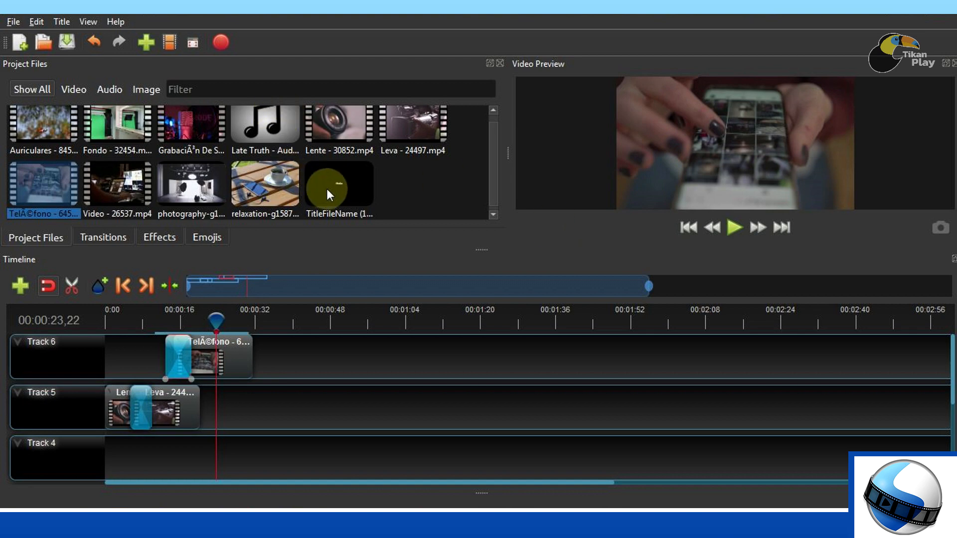
Step: Place the Hola title at the beginning of a new track added above Track 6
{"action": "left_click", "coordinate": [353, 181]}
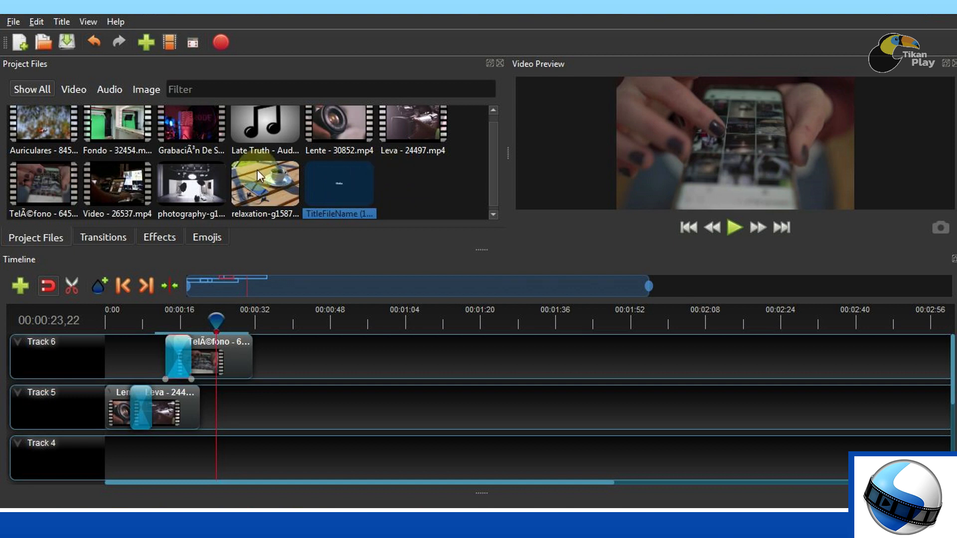
{"action": "left_click_drag", "start_coordinate": [326, 175], "coordinate": [405, 358]}
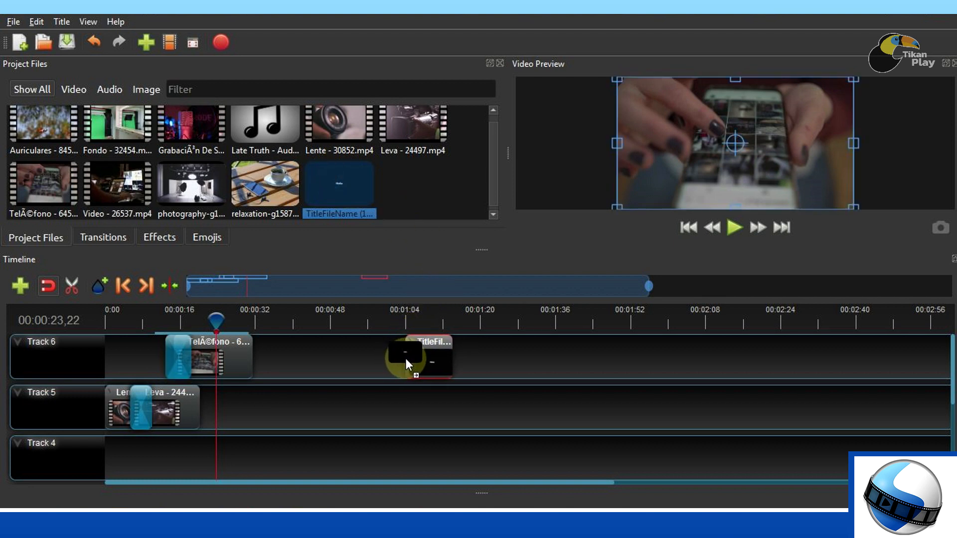
{"action": "right_click", "coordinate": [85, 354]}
{"action": "left_click", "coordinate": [103, 360]}
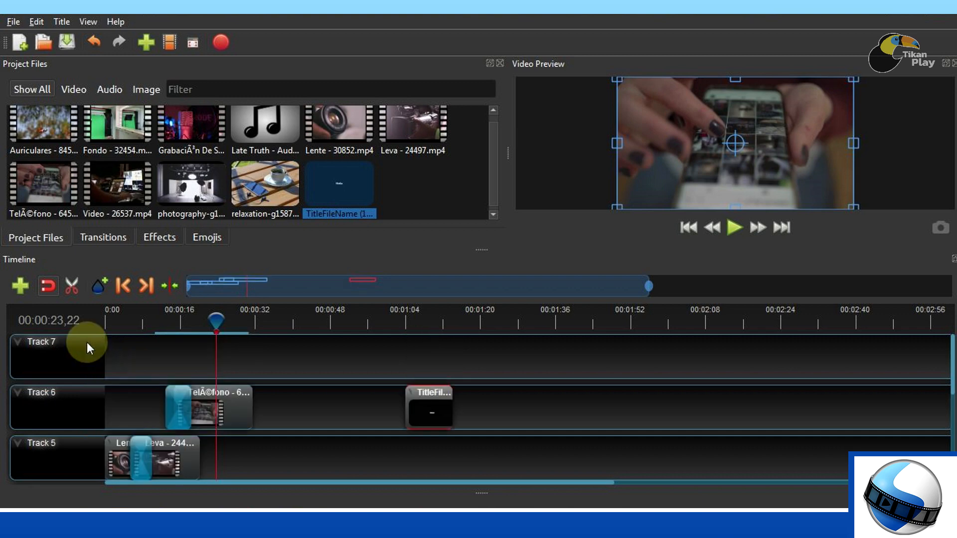
{"action": "left_click_drag", "start_coordinate": [427, 417], "coordinate": [121, 368]}
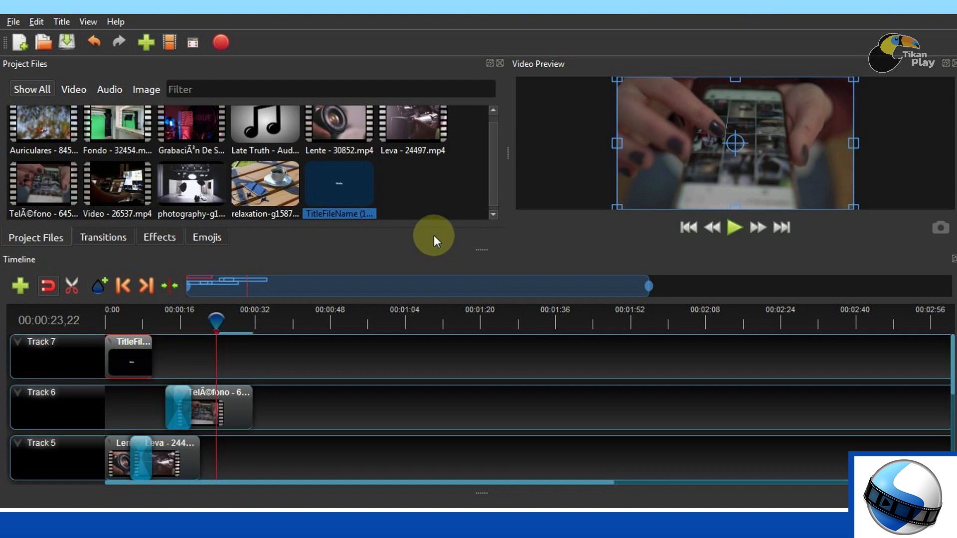
Step: Start another title from the Cloud 1 template with Hola on line 1 and Amigos on line 2
{"action": "left_click", "coordinate": [59, 21]}
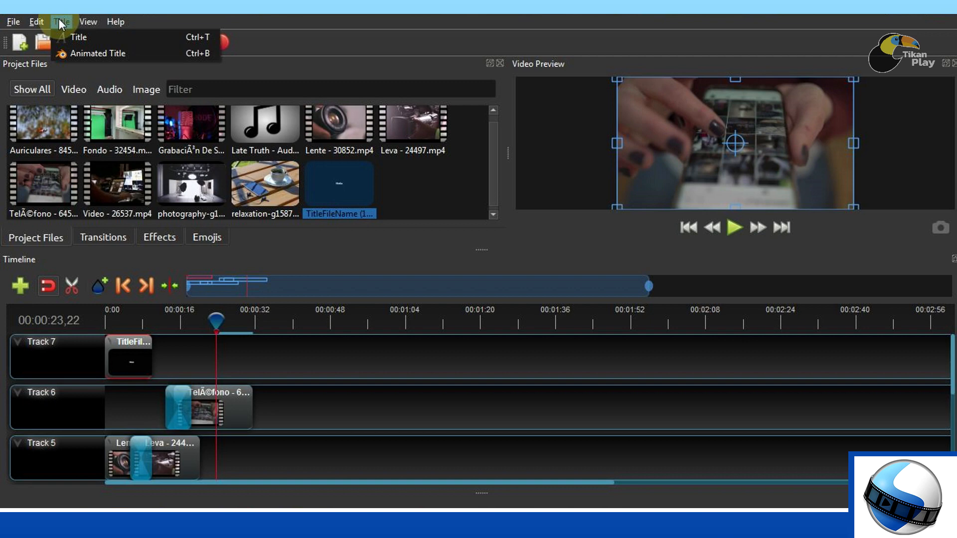
{"action": "left_click", "coordinate": [86, 36]}
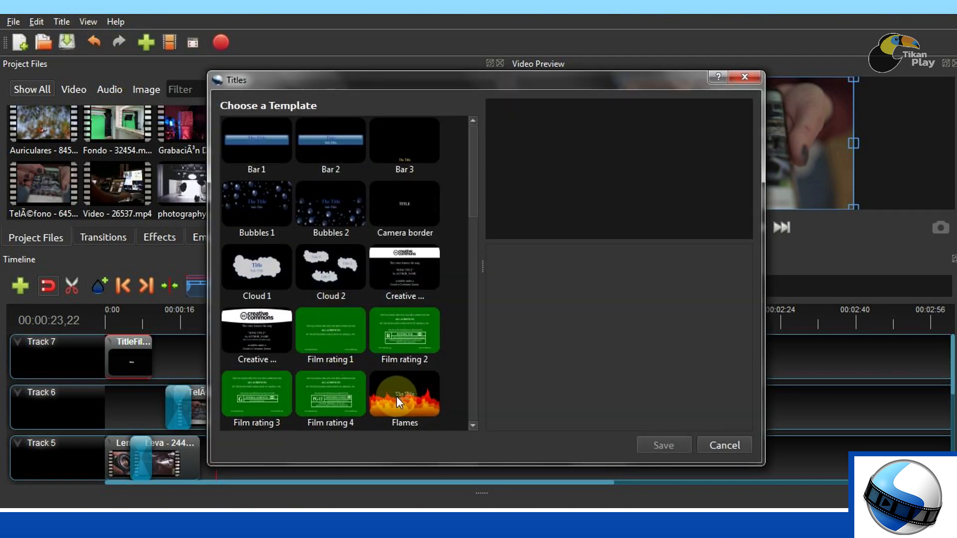
{"action": "left_click", "coordinate": [258, 254]}
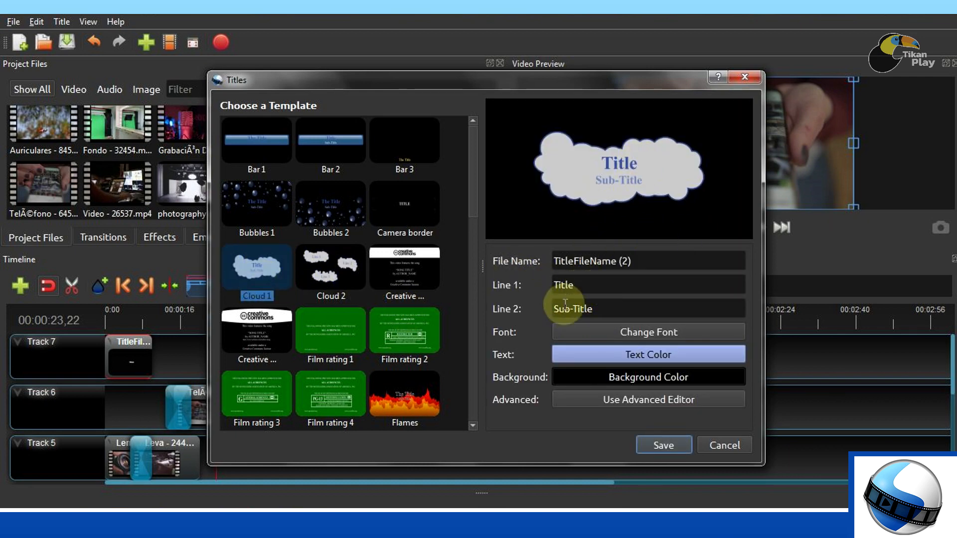
{"action": "double_click", "coordinate": [554, 285]}
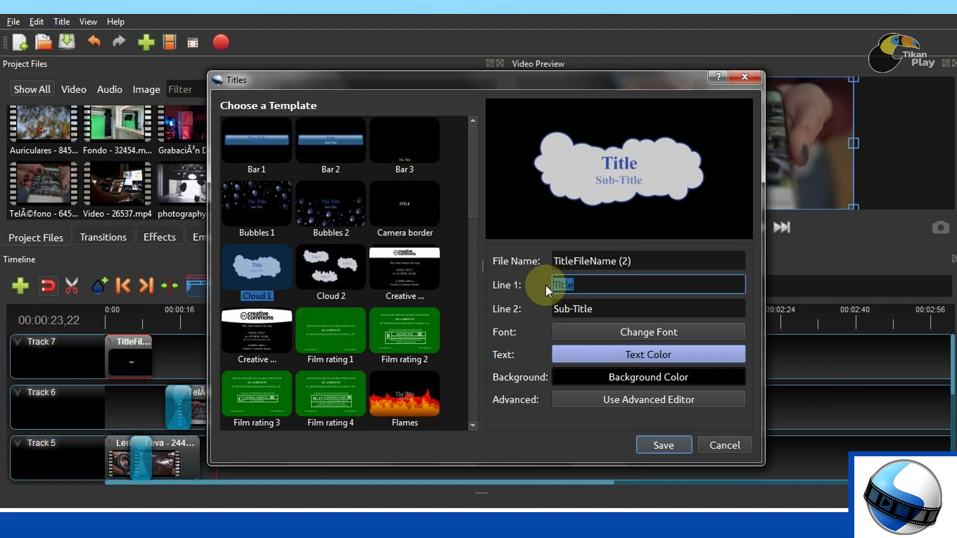
{"action": "type", "text": "Hola"}
{"action": "key", "text": "Tab"}
{"action": "type", "text": "Amigos"}
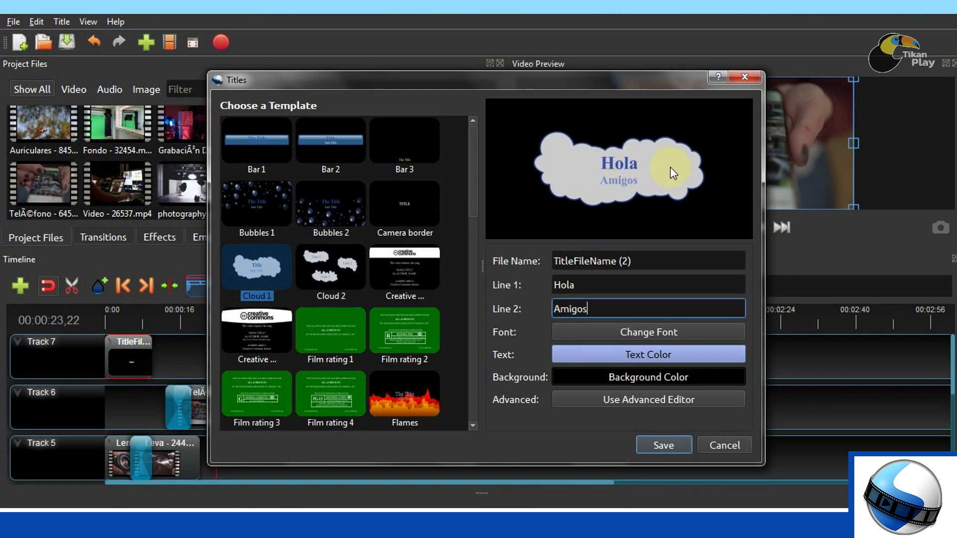
Step: Set the cloud title's text color to bright green
{"action": "left_click", "coordinate": [650, 355]}
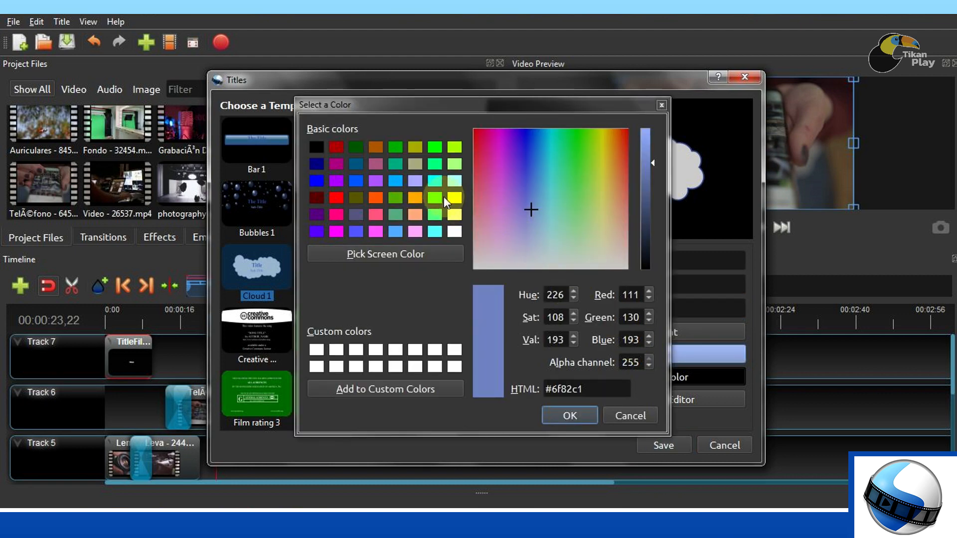
{"action": "left_click", "coordinate": [435, 148]}
{"action": "left_click", "coordinate": [562, 416]}
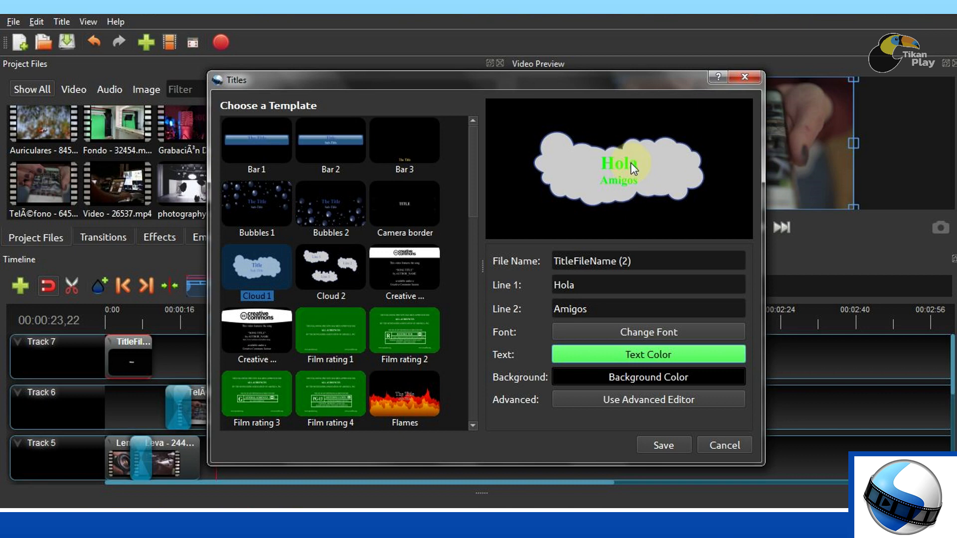
Step: Set the cloud title's text color to light blue, #55aaff
{"action": "left_click", "coordinate": [649, 355]}
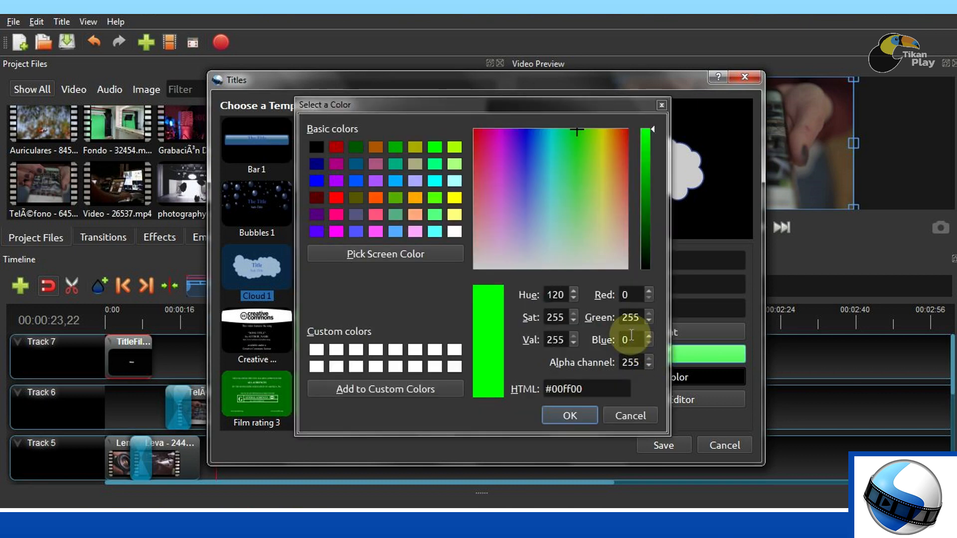
{"action": "left_click", "coordinate": [396, 233]}
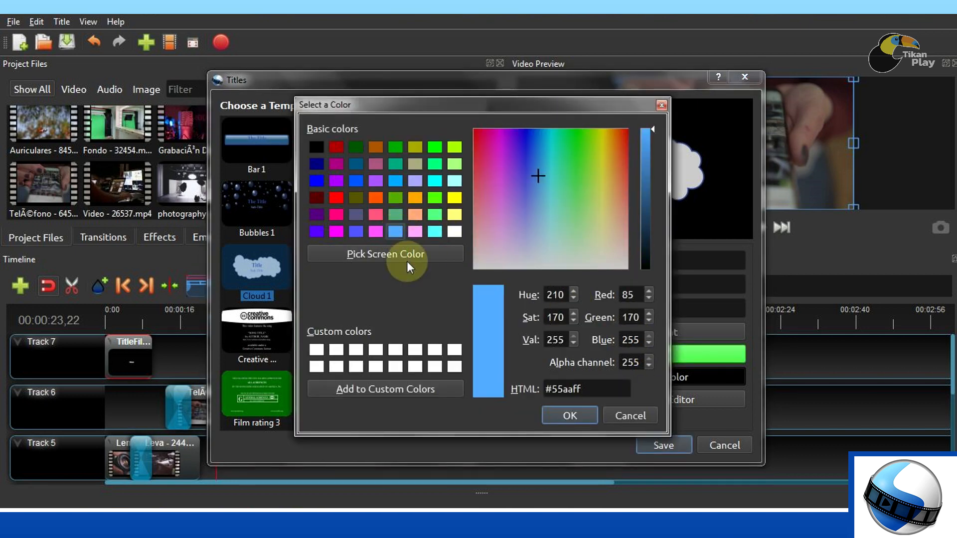
{"action": "left_click", "coordinate": [568, 414]}
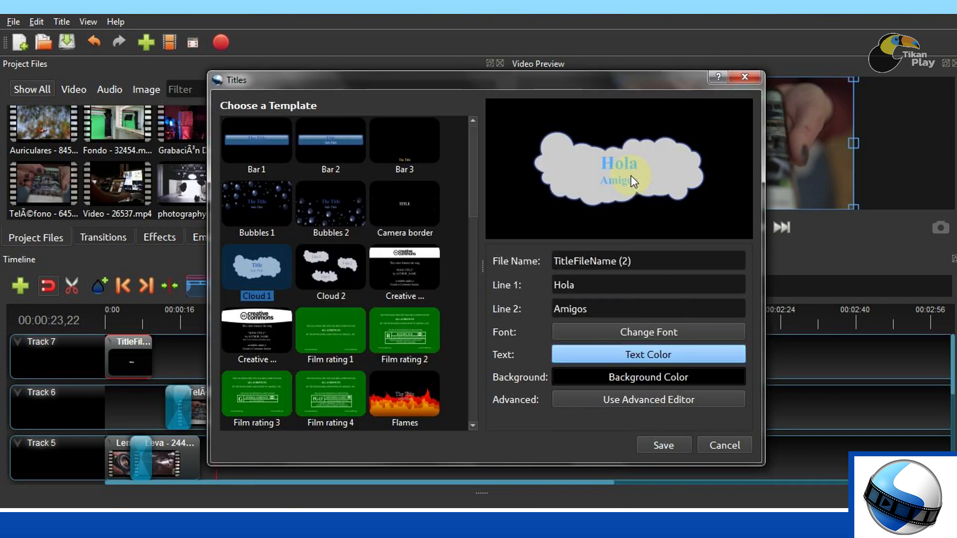
Step: Change the cloud title's font to Gabriola Regular and save the title to the project files
{"action": "left_click", "coordinate": [651, 333]}
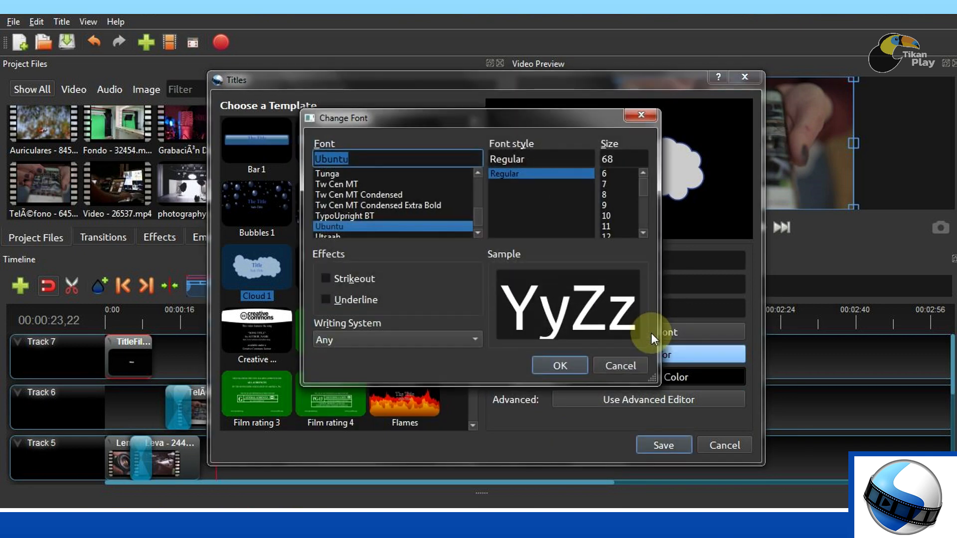
{"action": "left_click_drag", "start_coordinate": [484, 216], "coordinate": [478, 199]}
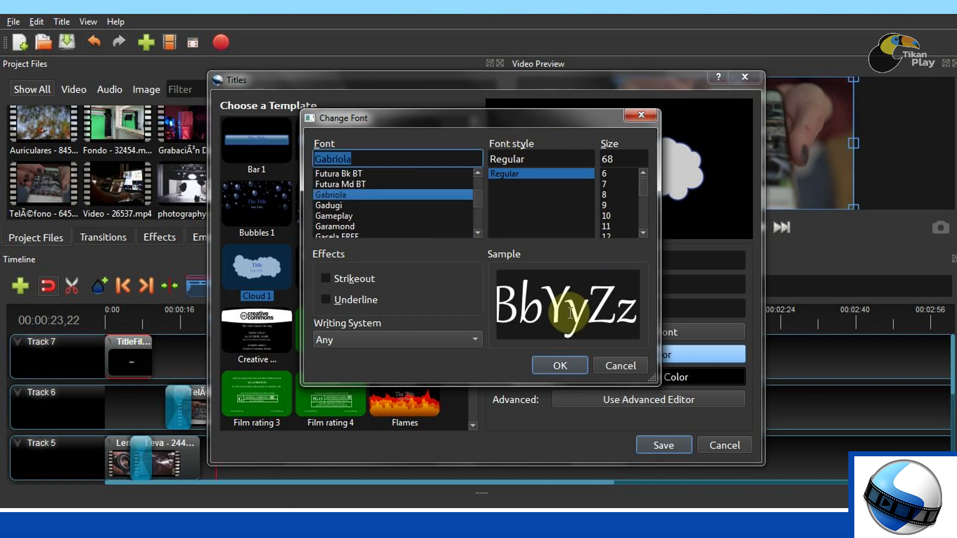
{"action": "left_click", "coordinate": [559, 365]}
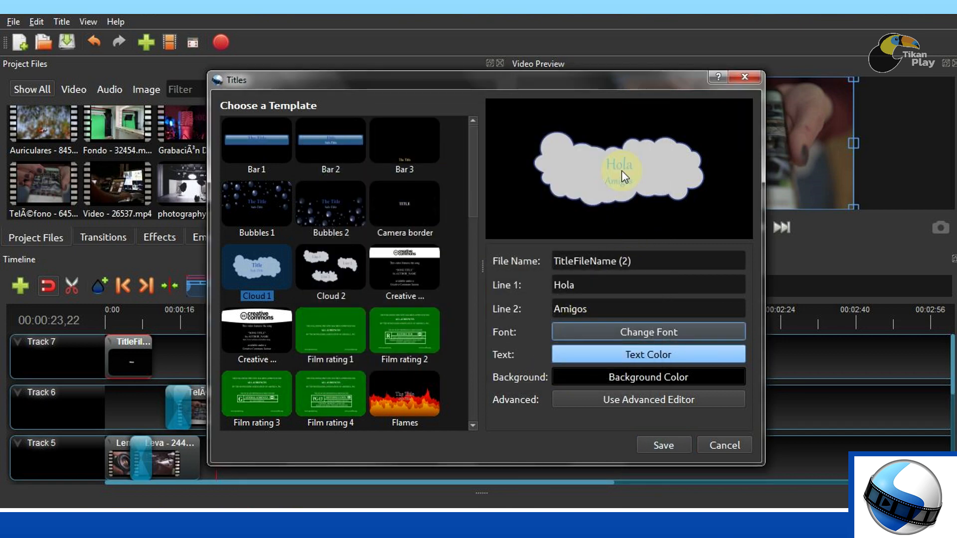
{"action": "left_click", "coordinate": [659, 445]}
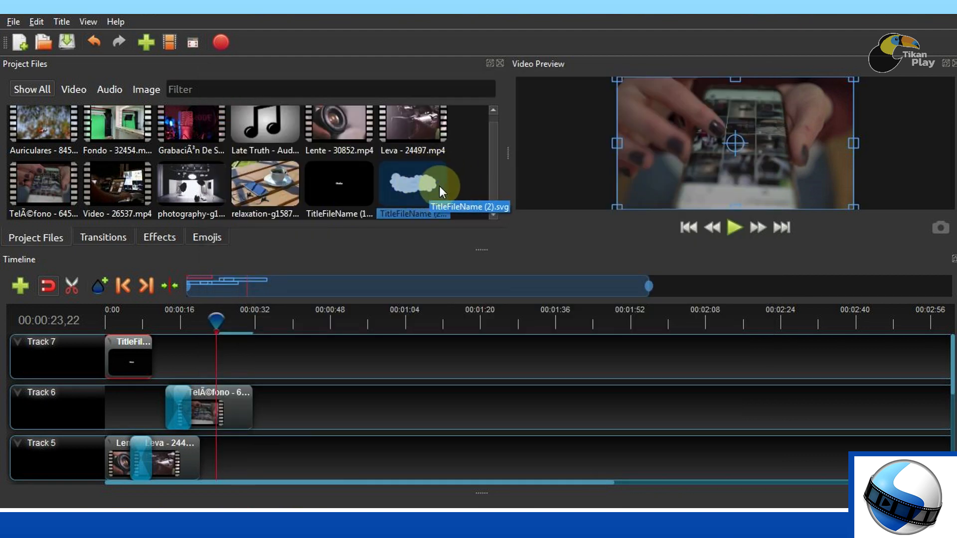
Step: Place the cloud title on Track 7 above the Teléfono clip, starting at about 20 seconds
{"action": "left_click_drag", "start_coordinate": [421, 179], "coordinate": [224, 363]}
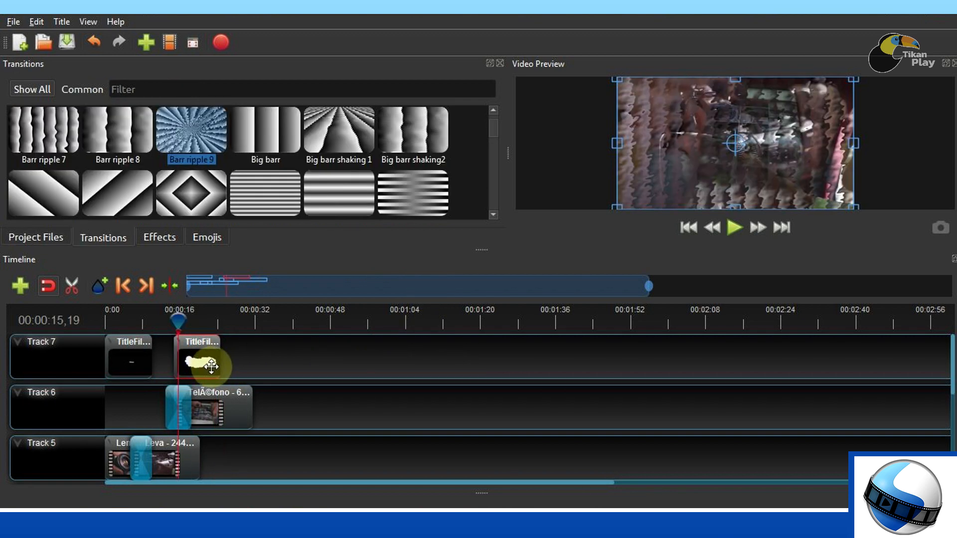
{"action": "left_click_drag", "start_coordinate": [212, 363], "coordinate": [235, 367]}
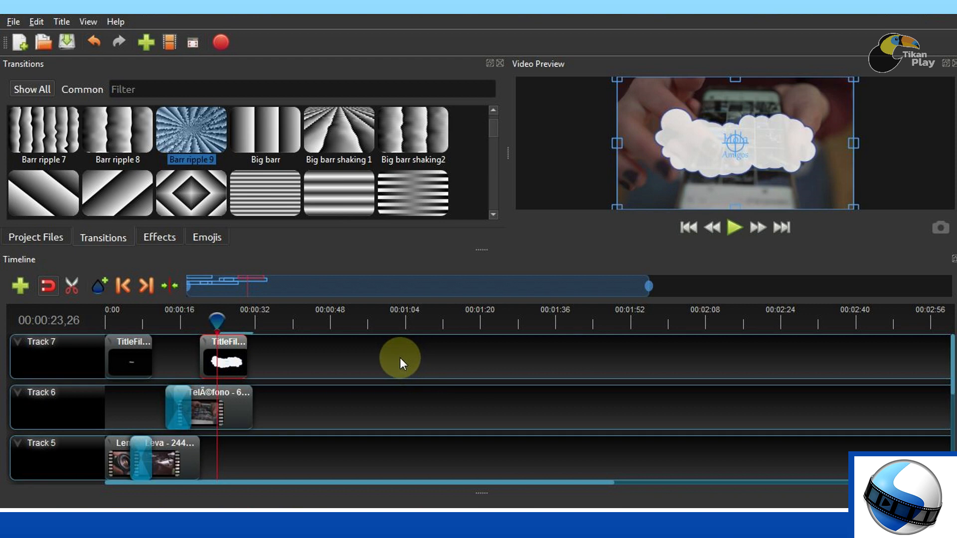
Step: Show the clip properties beside the timeline and look through the cloud title's property list
{"action": "right_click", "coordinate": [268, 250]}
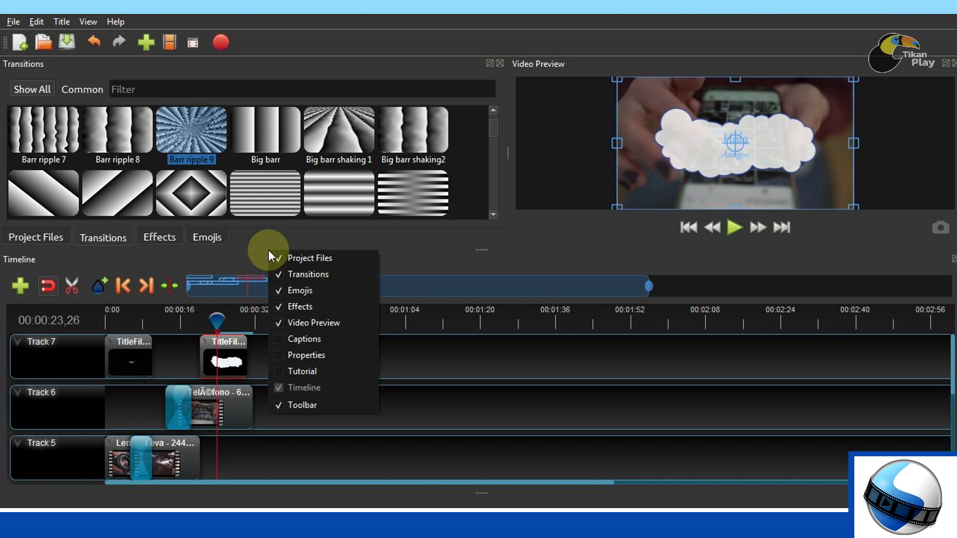
{"action": "left_click", "coordinate": [283, 354]}
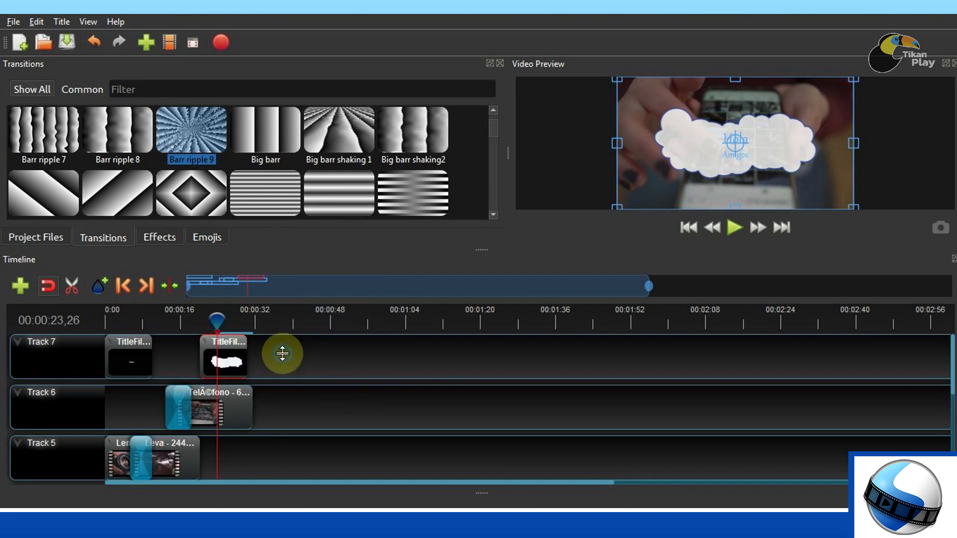
{"action": "scroll", "coordinate": [201, 358], "scroll_direction": "down", "scroll_amount": 2}
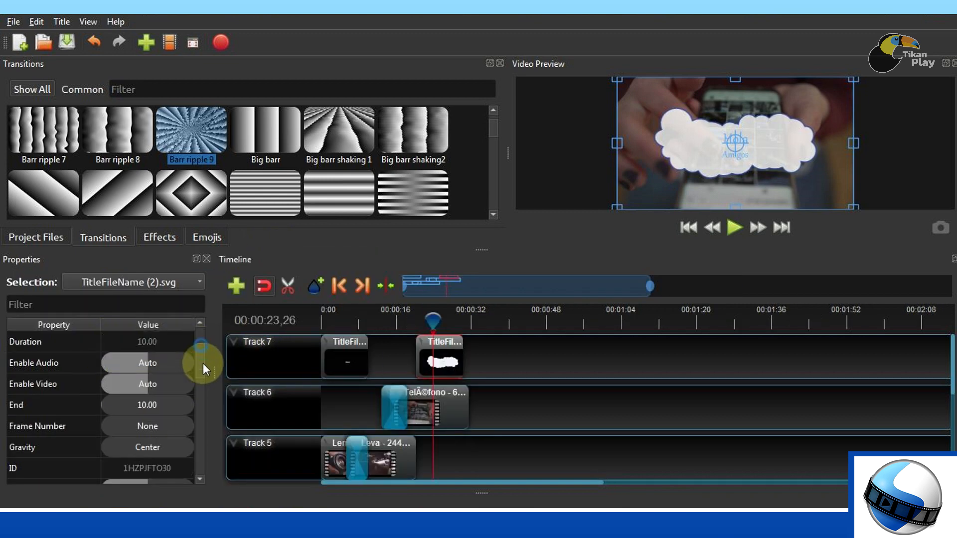
{"action": "scroll", "coordinate": [199, 349], "scroll_direction": "up", "scroll_amount": 2}
{"action": "left_click_drag", "start_coordinate": [202, 358], "coordinate": [206, 330]}
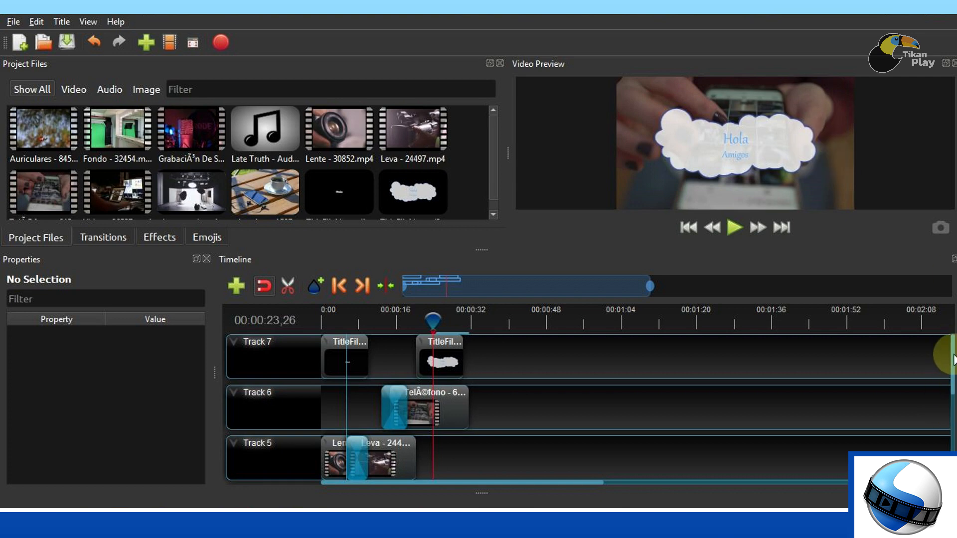
Step: Place the Late Truth - Audio Hertz.mp3 music on Track 4, starting at 0:00
{"action": "left_click_drag", "start_coordinate": [953, 356], "coordinate": [953, 399]}
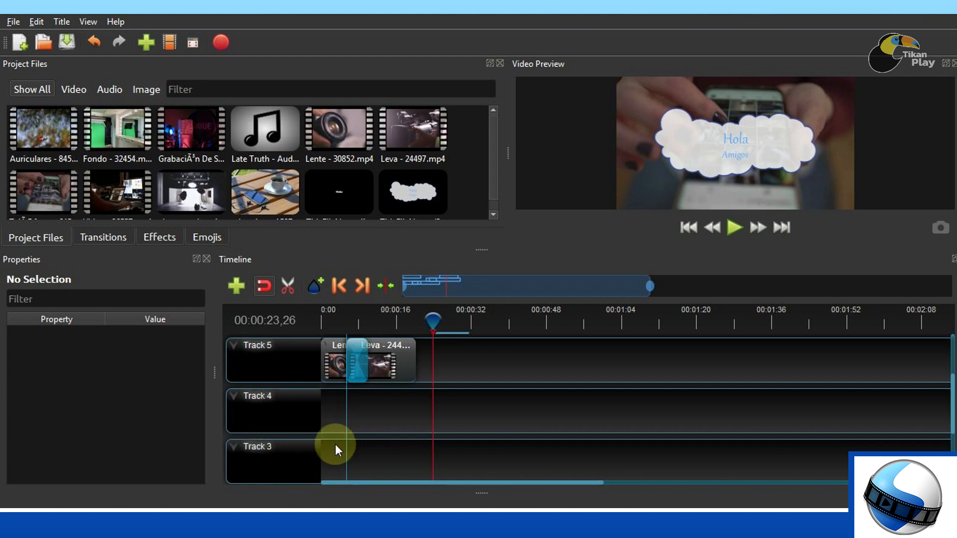
{"action": "left_click", "coordinate": [277, 131]}
{"action": "left_click_drag", "start_coordinate": [265, 142], "coordinate": [471, 414]}
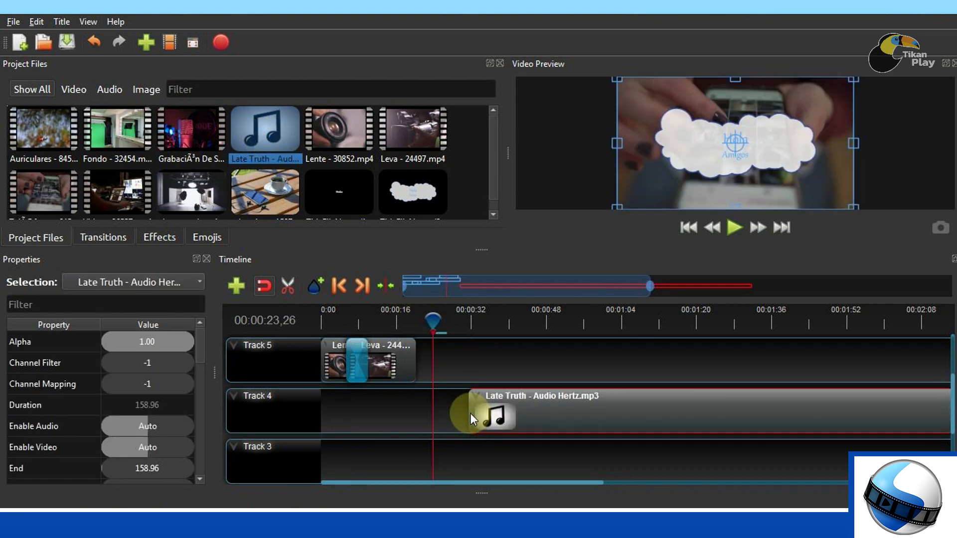
{"action": "left_click_drag", "start_coordinate": [622, 415], "coordinate": [421, 417]}
Step: Split the Late Truth music on Track 4 at 00:00:20,04 and delete the part after the cut
{"action": "left_click_drag", "start_coordinate": [432, 320], "coordinate": [415, 320]}
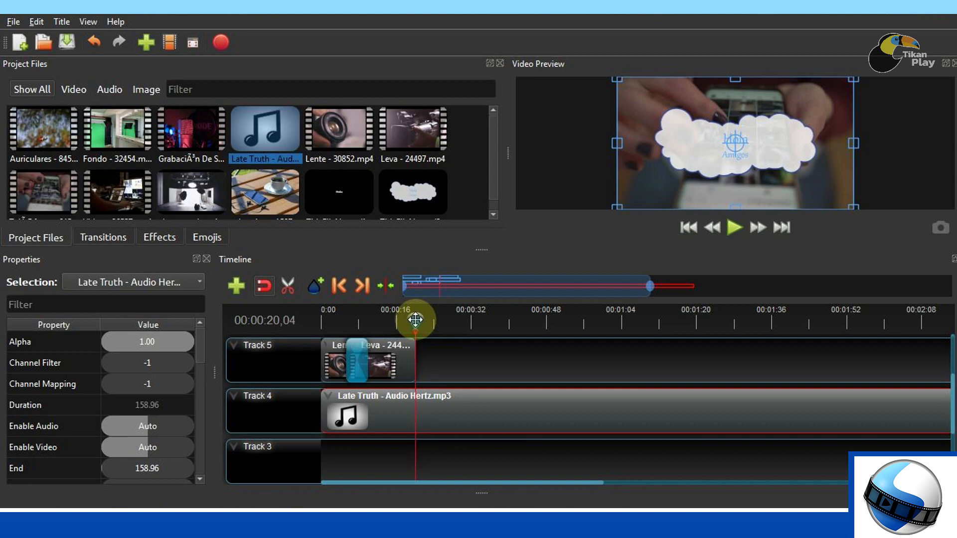
{"action": "left_click", "coordinate": [289, 283]}
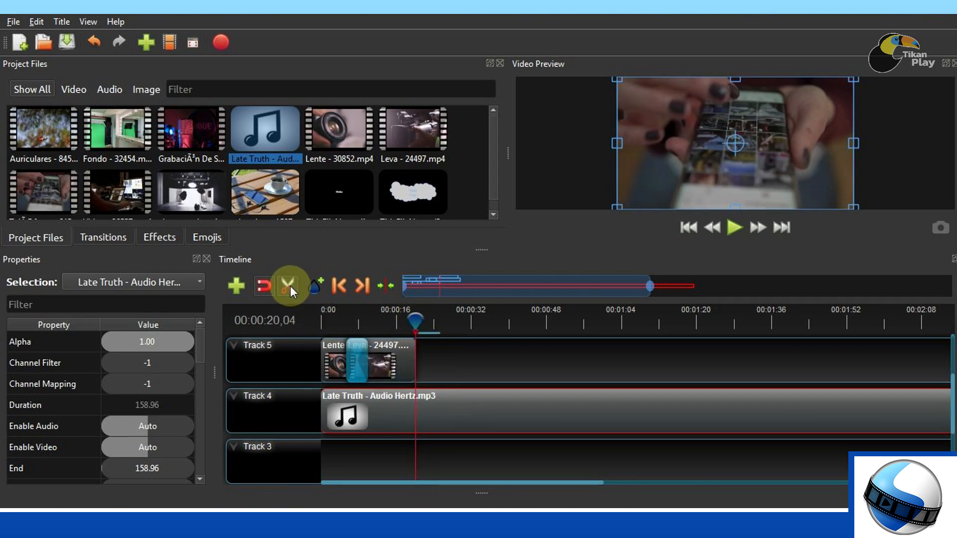
{"action": "left_click", "coordinate": [416, 396]}
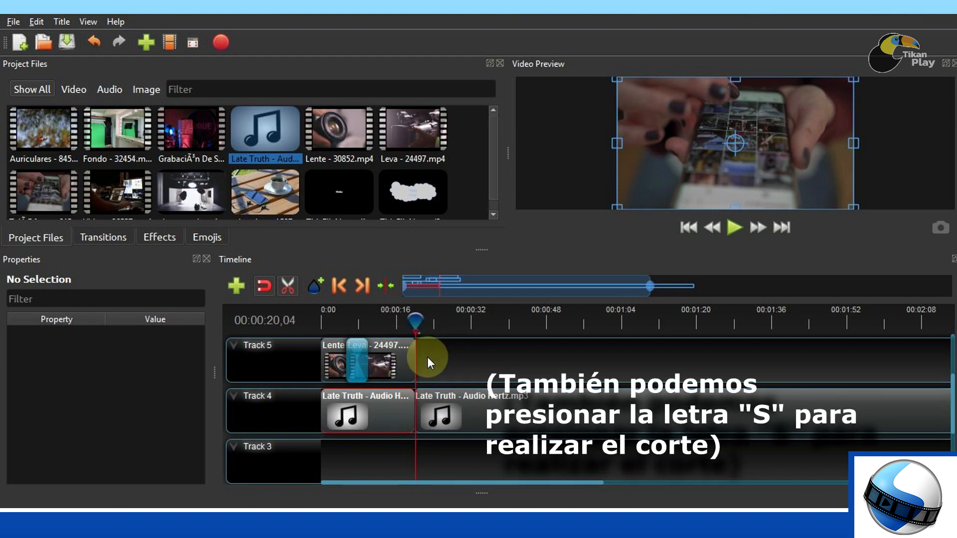
{"action": "left_click", "coordinate": [290, 284]}
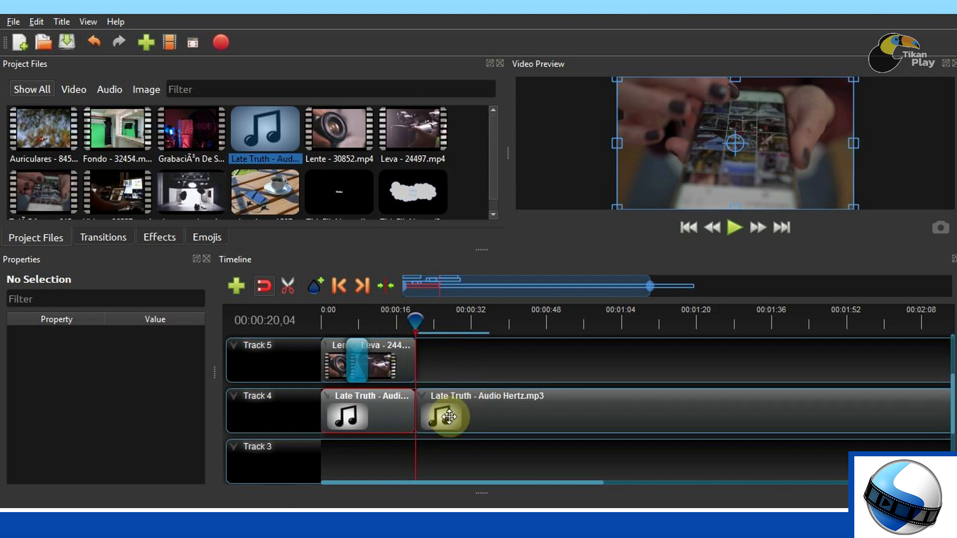
{"action": "left_click_drag", "start_coordinate": [441, 416], "coordinate": [517, 425]}
{"action": "key", "text": "Delete"}
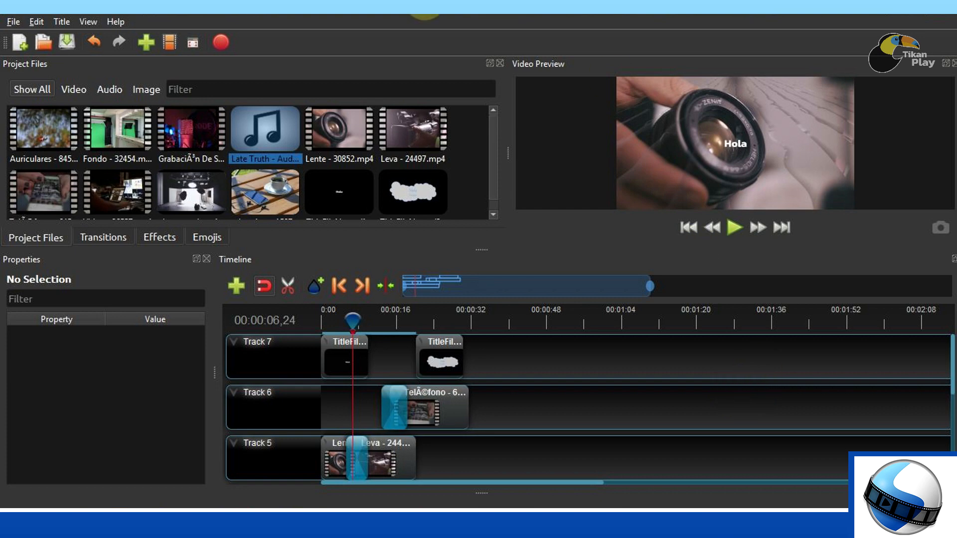
Step: Export the video as Untitled Project in MP4 (h.264), FHD 1080p 30 fps, High quality, to the OpenShot folder on the desktop
{"action": "left_click", "coordinate": [221, 44]}
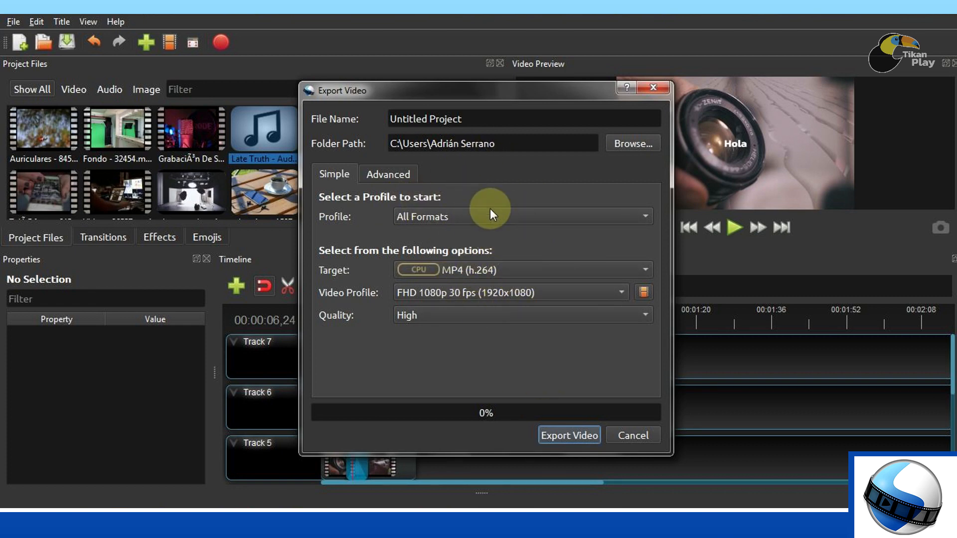
{"action": "left_click", "coordinate": [633, 144]}
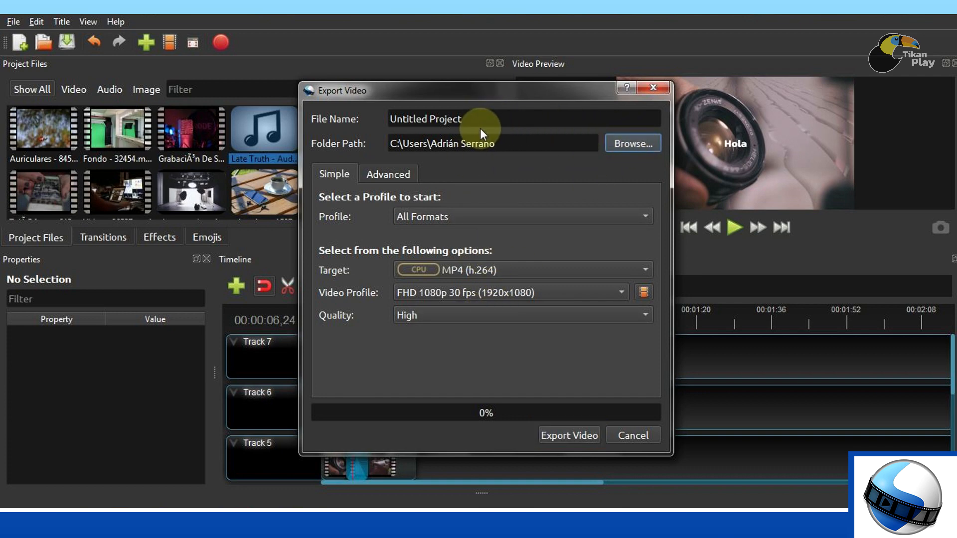
{"action": "left_click", "coordinate": [630, 143]}
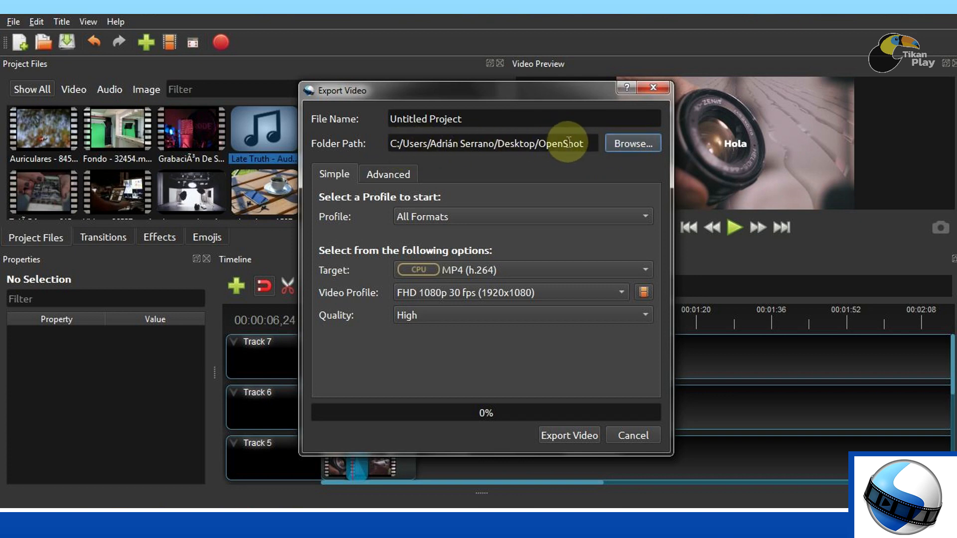
{"action": "left_click", "coordinate": [570, 435]}
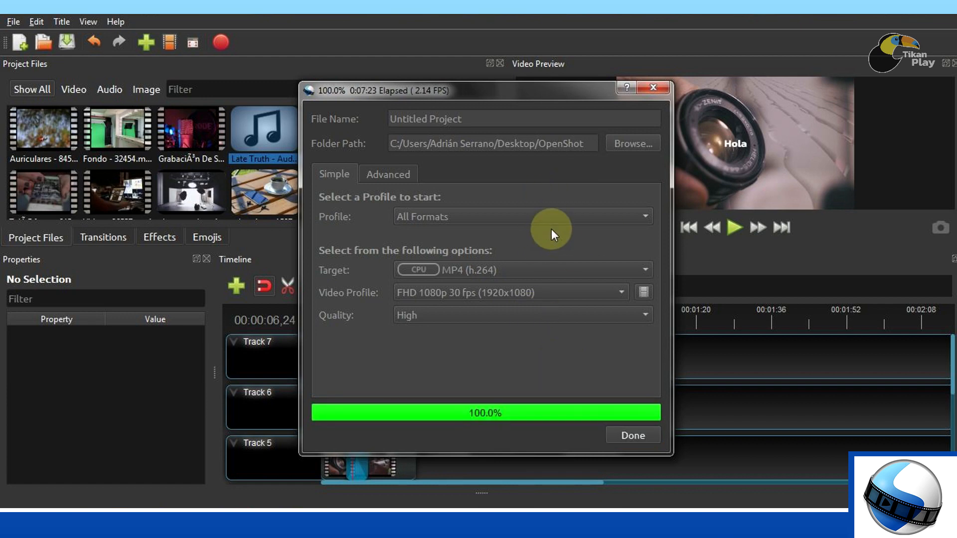
{"action": "left_click", "coordinate": [630, 432]}
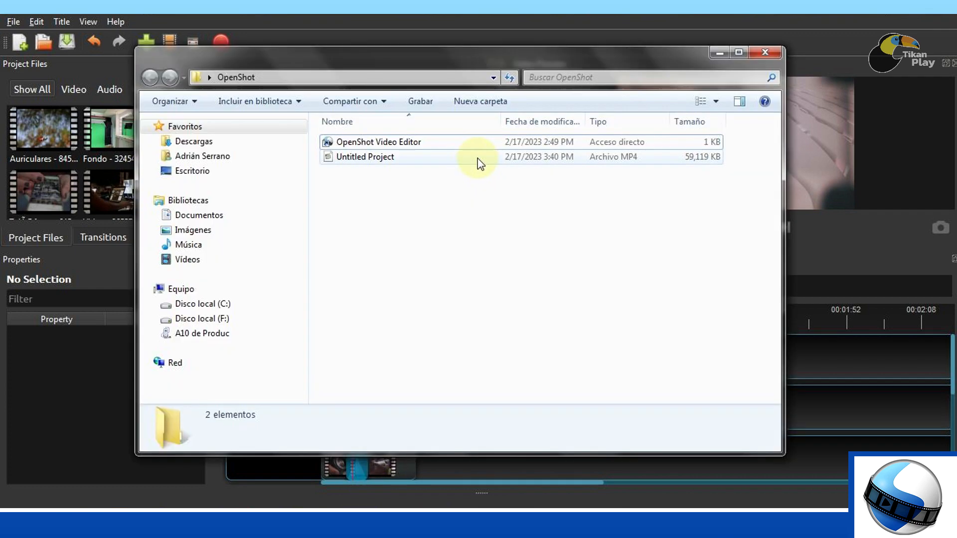
Step: Play the exported Untitled Project MP4 from the OpenShot folder
{"action": "left_click", "coordinate": [474, 158]}
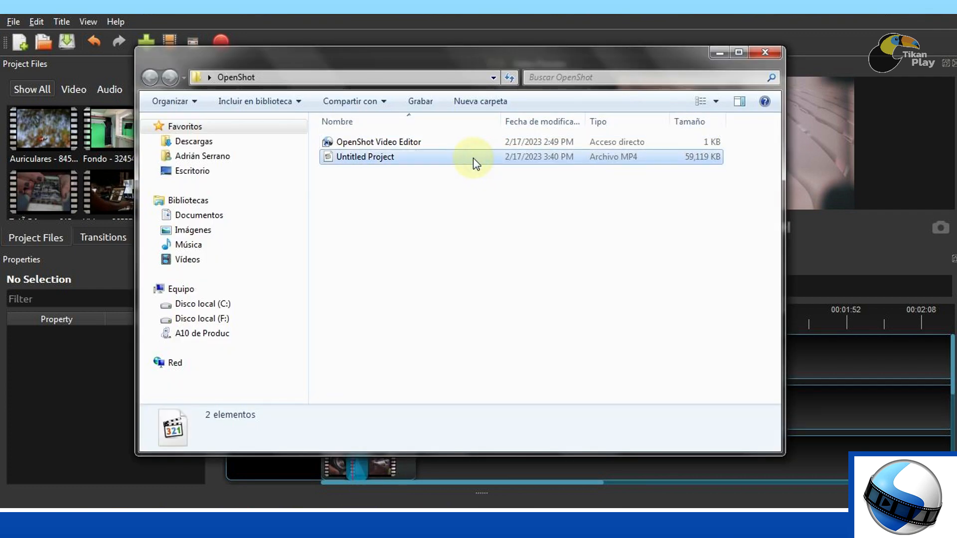
{"action": "double_click", "coordinate": [465, 157]}
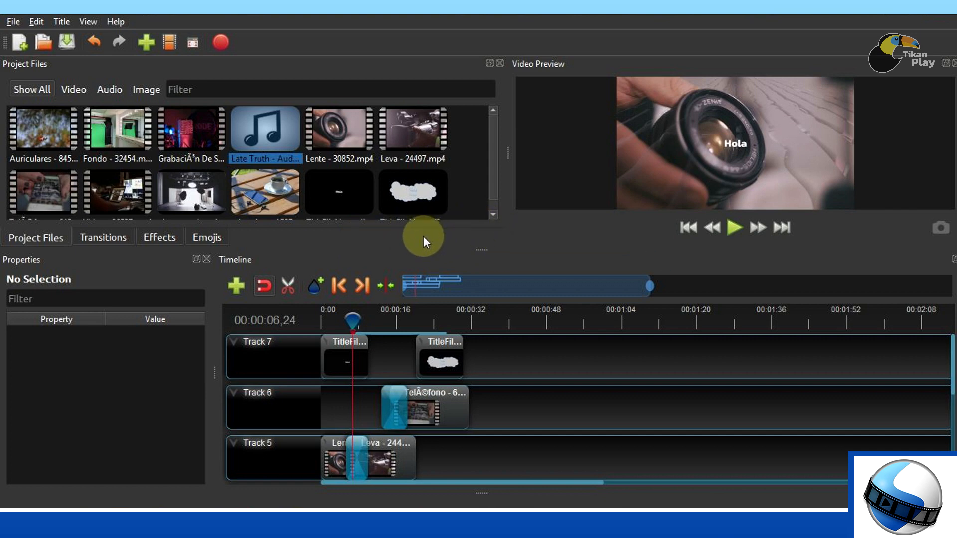
Step: Inspect the properties of the cloud title, the Teléfono clip and its transition, and browse the available transitions and effects
{"action": "left_click", "coordinate": [443, 364]}
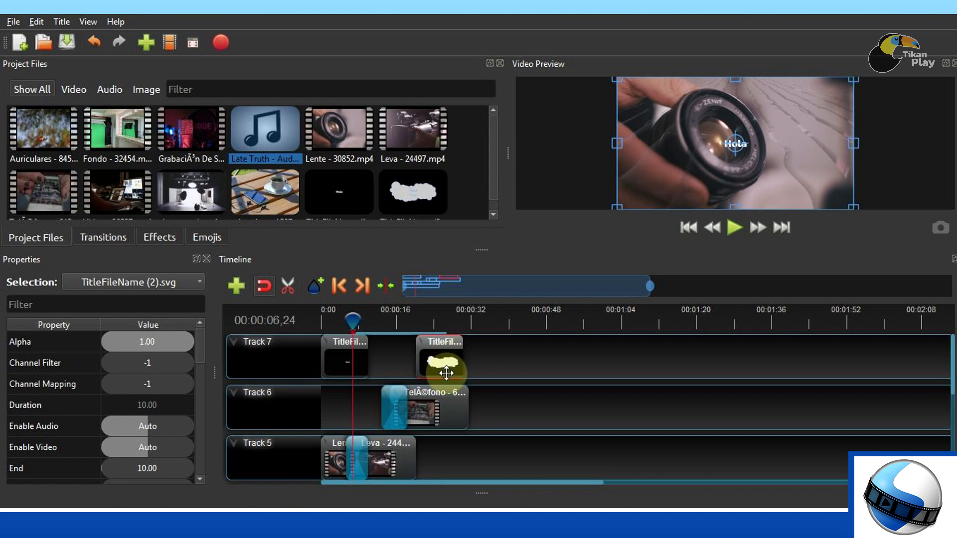
{"action": "left_click", "coordinate": [429, 416]}
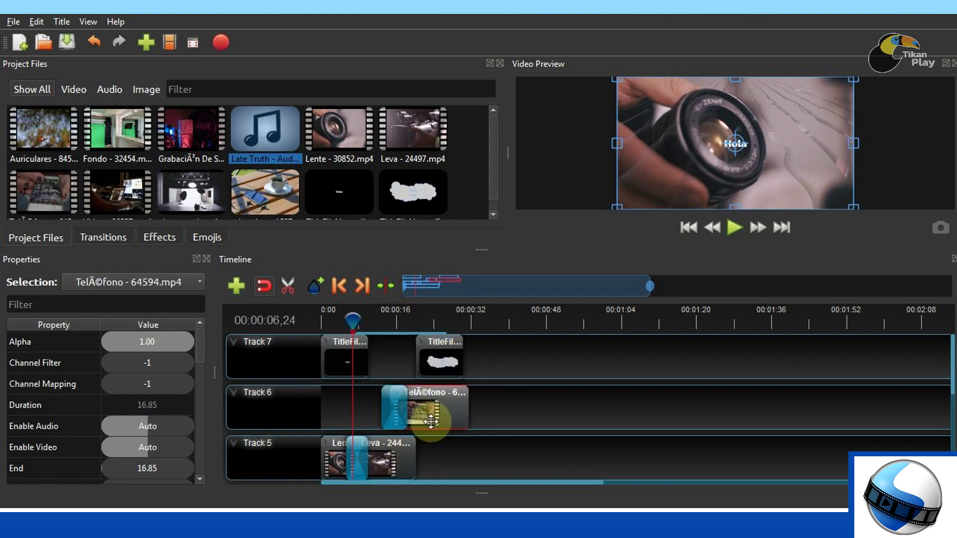
{"action": "left_click", "coordinate": [394, 408]}
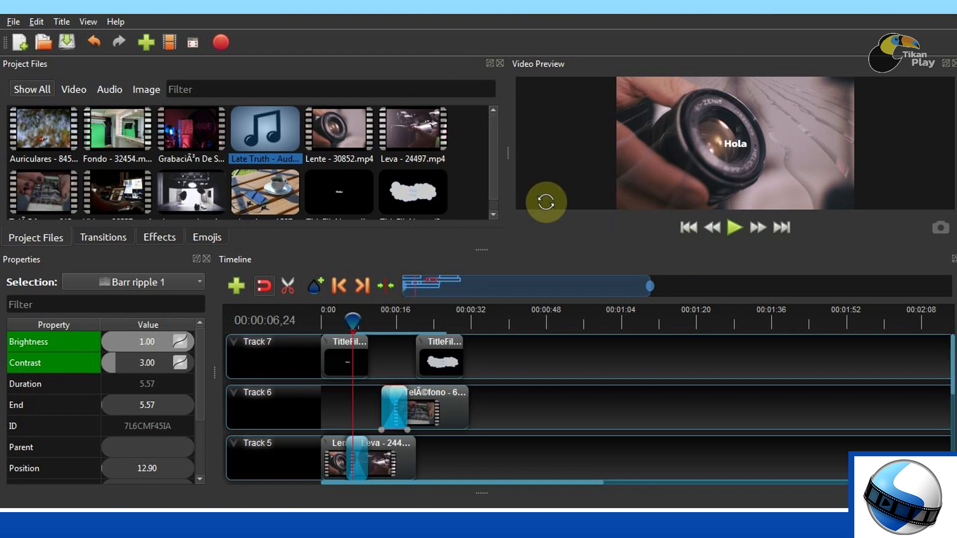
{"action": "left_click", "coordinate": [106, 238]}
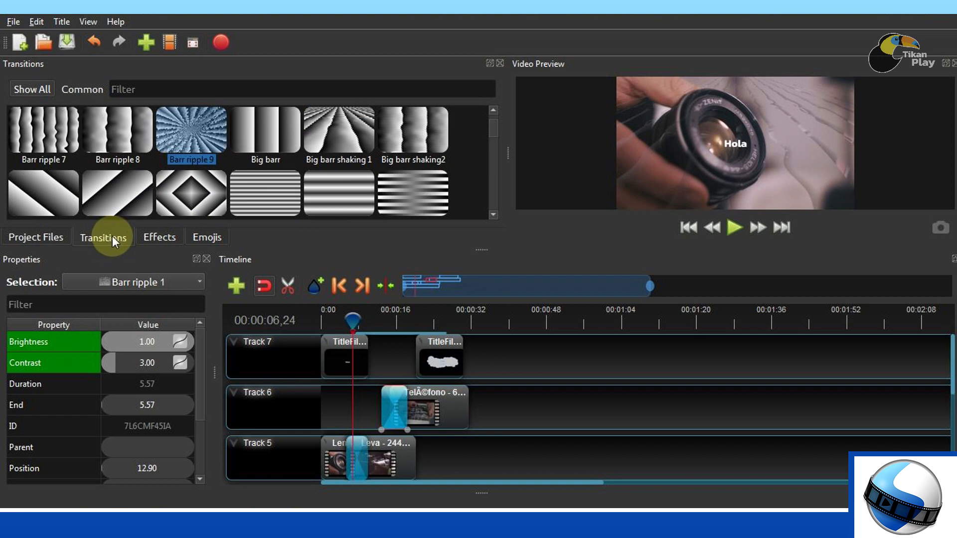
{"action": "left_click", "coordinate": [164, 237]}
Step: Place the beaming face emoji from the Smileys set on Track 6 at about 59 seconds and preview it at 00:01:05,13
{"action": "left_click", "coordinate": [206, 236]}
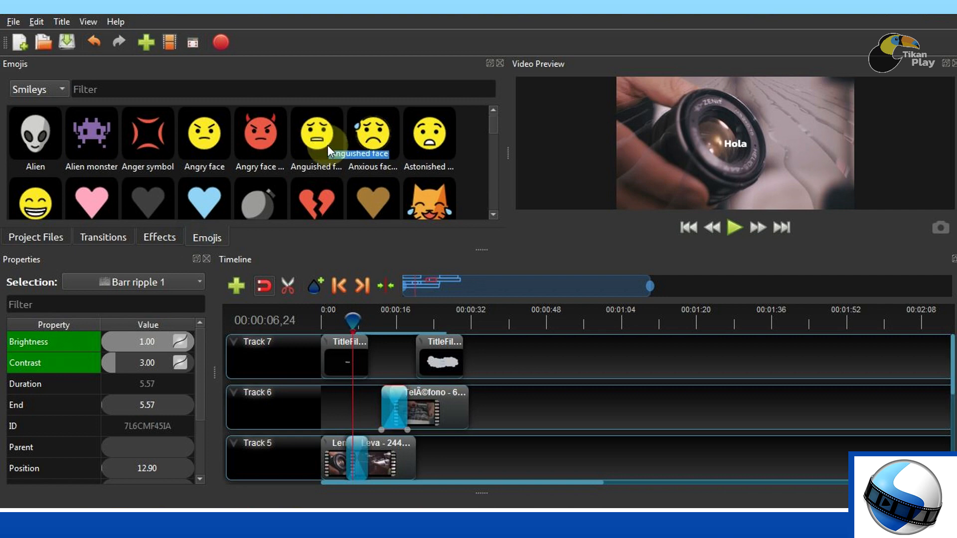
{"action": "left_click", "coordinate": [319, 130]}
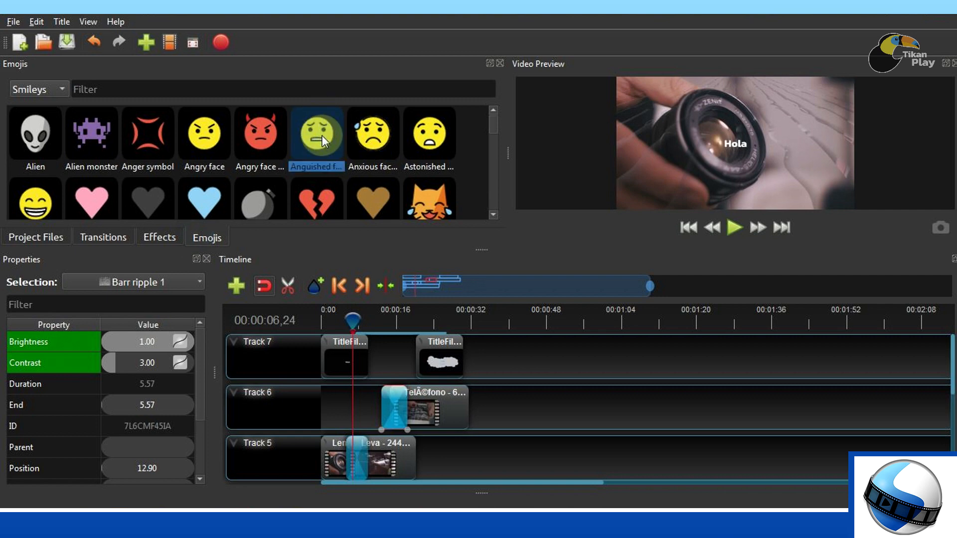
{"action": "left_click", "coordinate": [261, 142]}
{"action": "left_click", "coordinate": [329, 146]}
{"action": "left_click", "coordinate": [29, 207]}
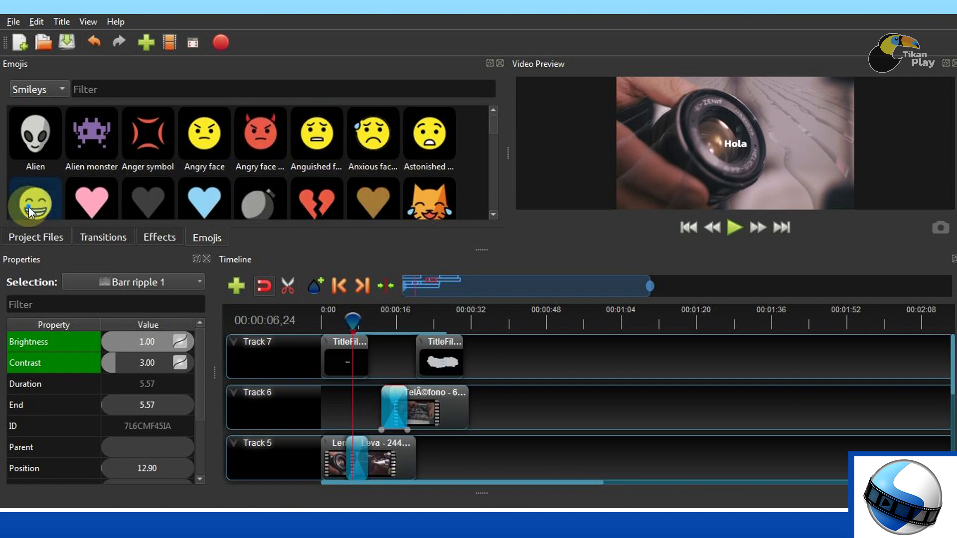
{"action": "left_click_drag", "start_coordinate": [35, 200], "coordinate": [478, 342]}
{"action": "left_click_drag", "start_coordinate": [594, 385], "coordinate": [621, 415]}
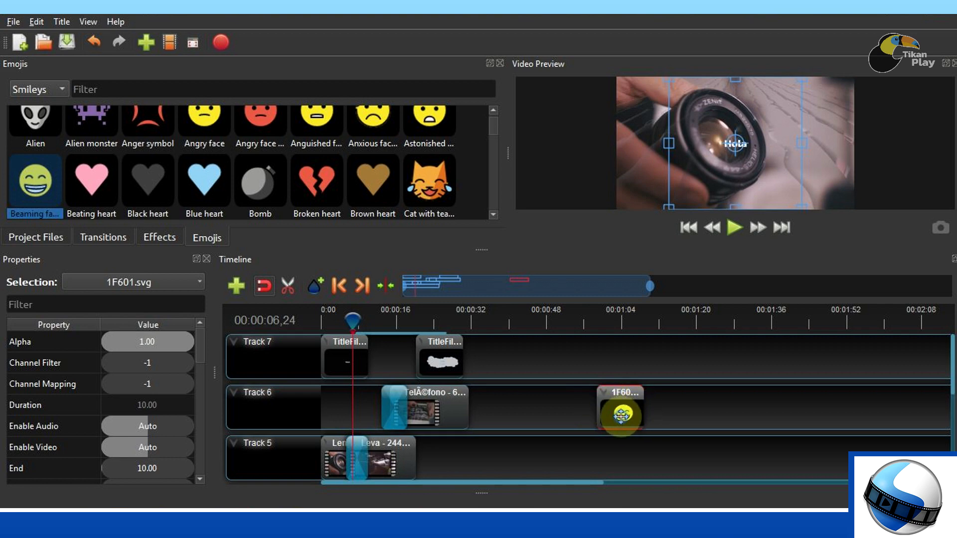
{"action": "left_click", "coordinate": [629, 320]}
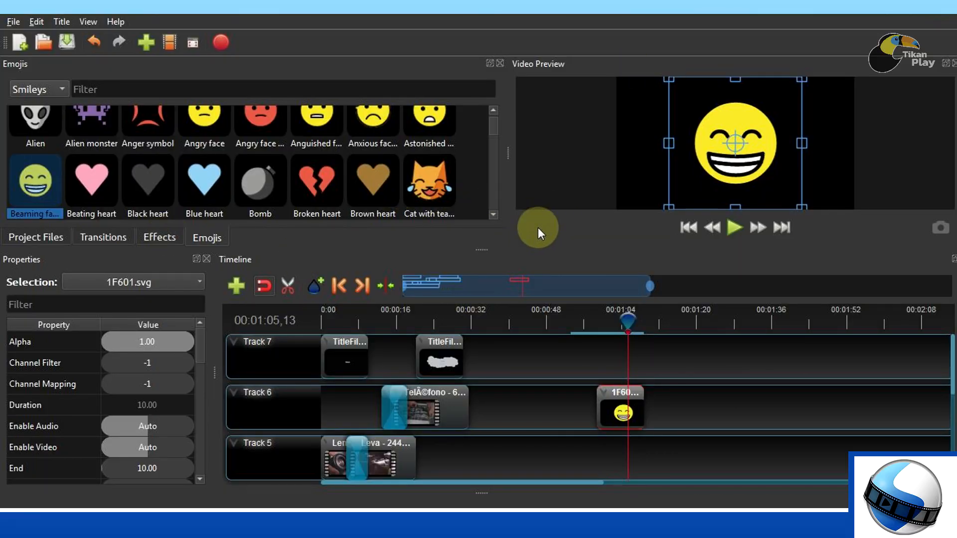
Step: Save the project as Untitled Project in the OpenShot folder on the desktop
{"action": "left_click", "coordinate": [13, 21]}
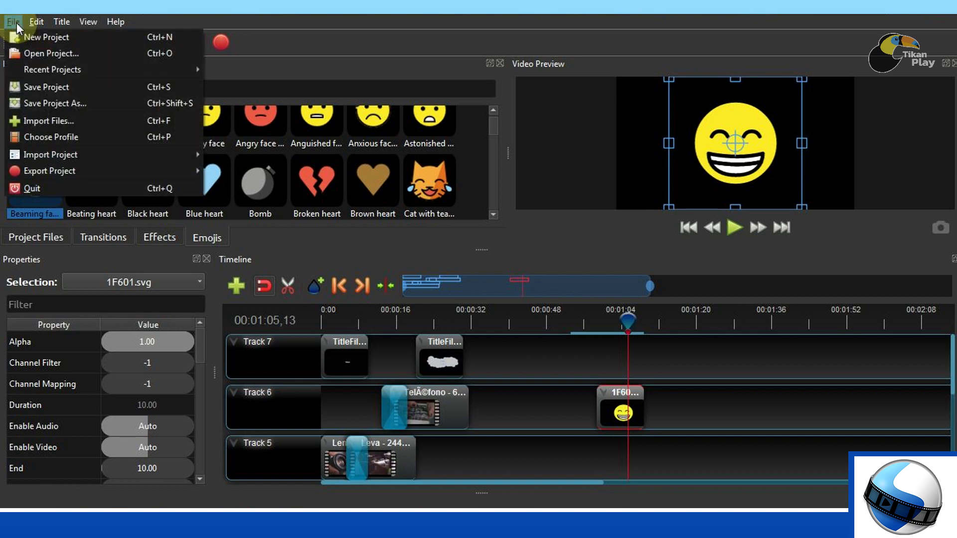
{"action": "left_click", "coordinate": [52, 103]}
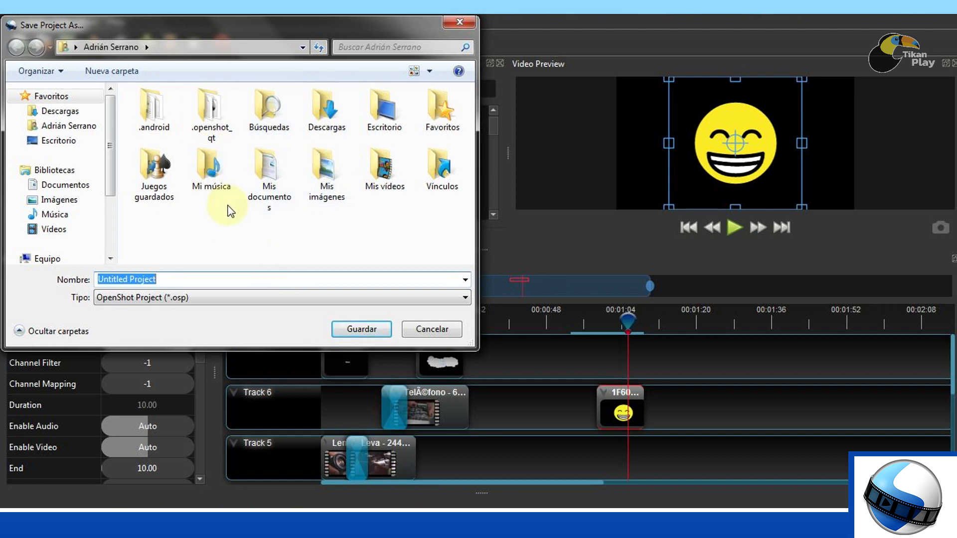
{"action": "left_click", "coordinate": [55, 140]}
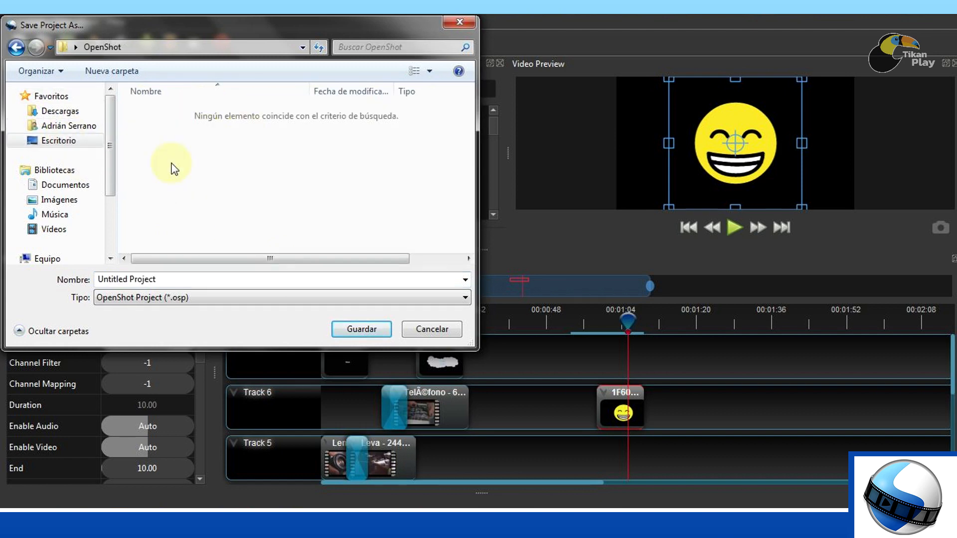
Step: Save the project as "Video 2" in the OpenShot folder as an OpenShot Project file
{"action": "left_click", "coordinate": [185, 278]}
{"action": "type", "text": "Video 2"}
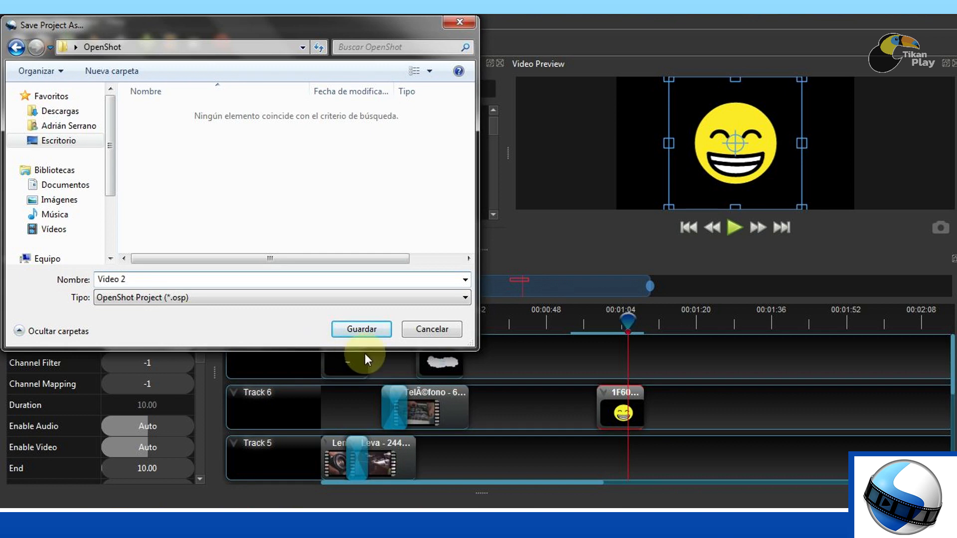
{"action": "left_click", "coordinate": [366, 328]}
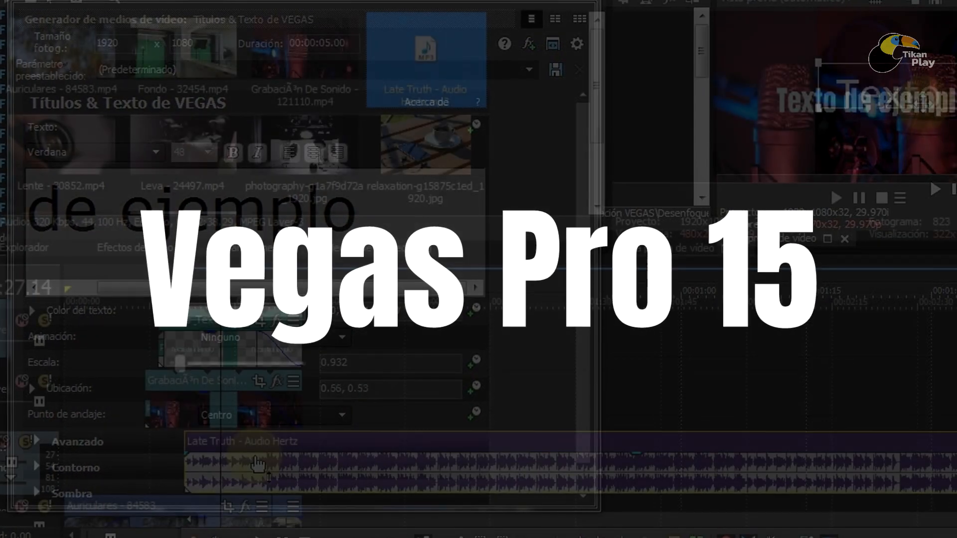
{"action": "left_click_drag", "start_coordinate": [562, 496], "coordinate": [299, 470]}
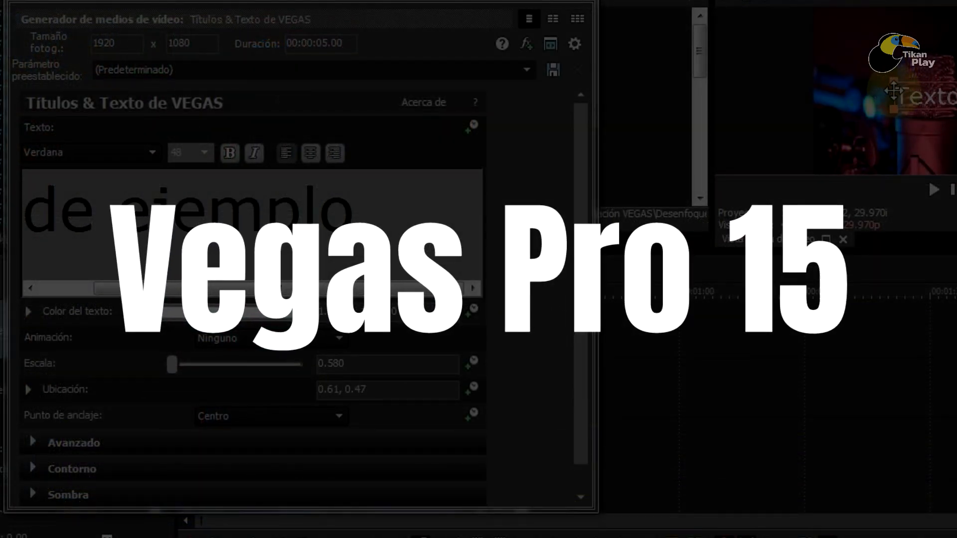
{"action": "left_click_drag", "start_coordinate": [878, 88], "coordinate": [830, 77]}
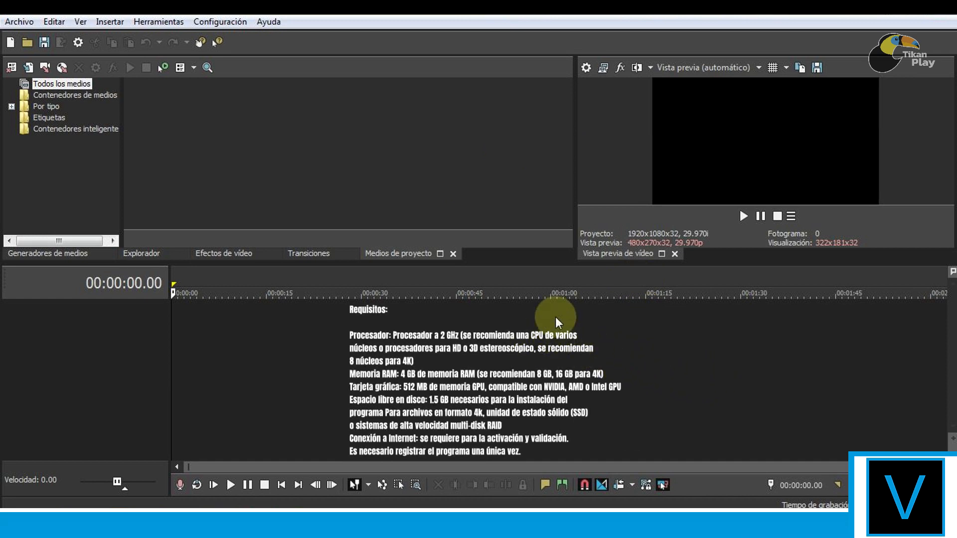
{"action": "left_click", "coordinate": [309, 253]}
{"action": "left_click", "coordinate": [238, 254]}
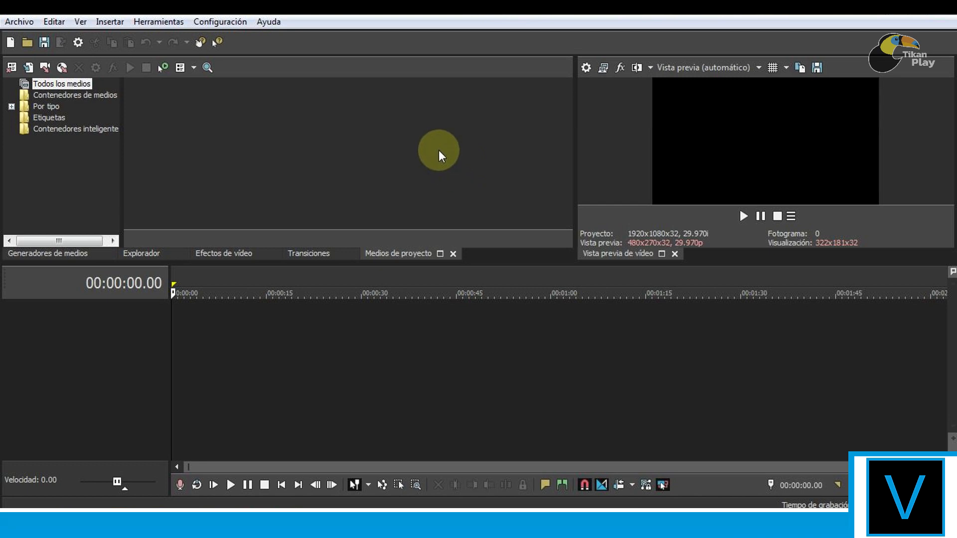
Step: Create a new project with the HD 1080-60i template at 1920 x 1080 and 29.970 fps, reviewing its video and audio settings
{"action": "left_click", "coordinate": [22, 23]}
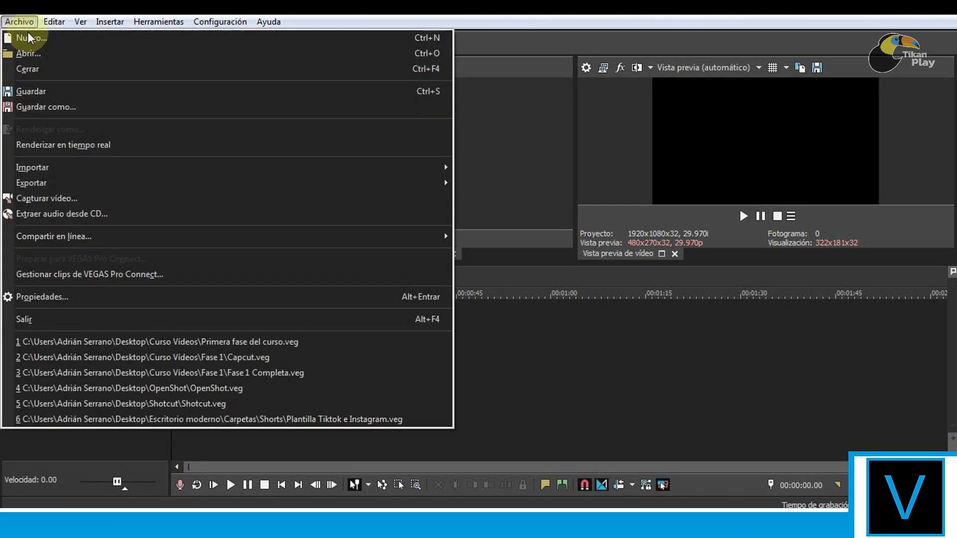
{"action": "left_click", "coordinate": [39, 39]}
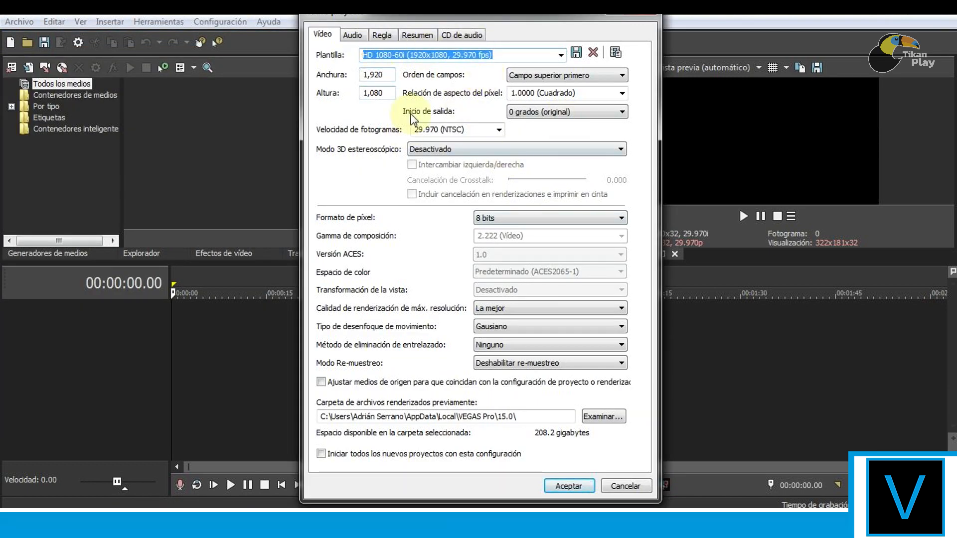
{"action": "left_click_drag", "start_coordinate": [501, 16], "coordinate": [496, 17]}
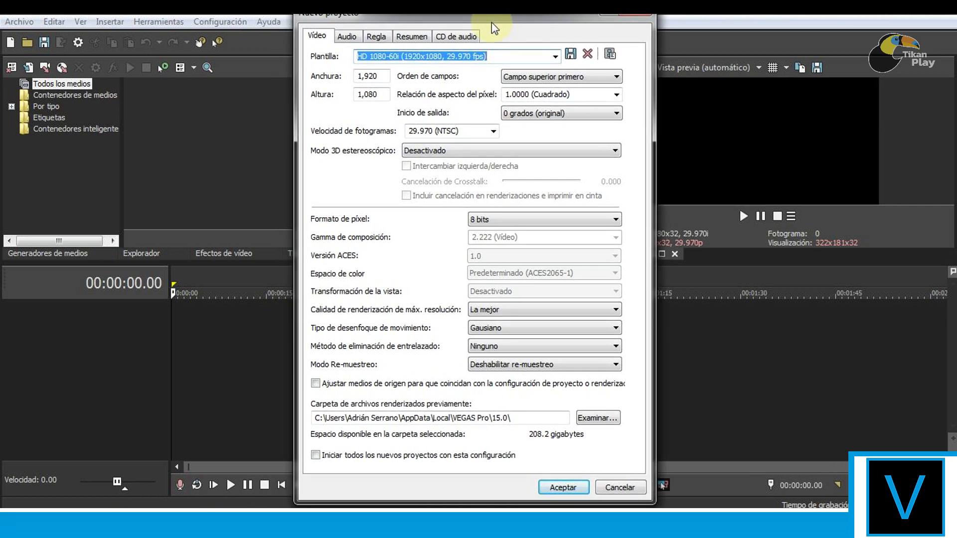
{"action": "left_click", "coordinate": [347, 37]}
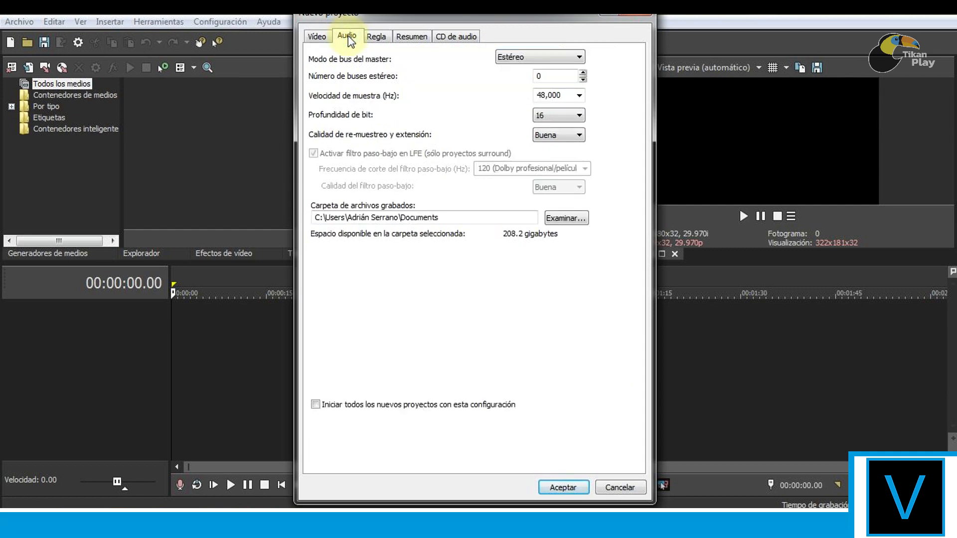
{"action": "left_click", "coordinate": [317, 36]}
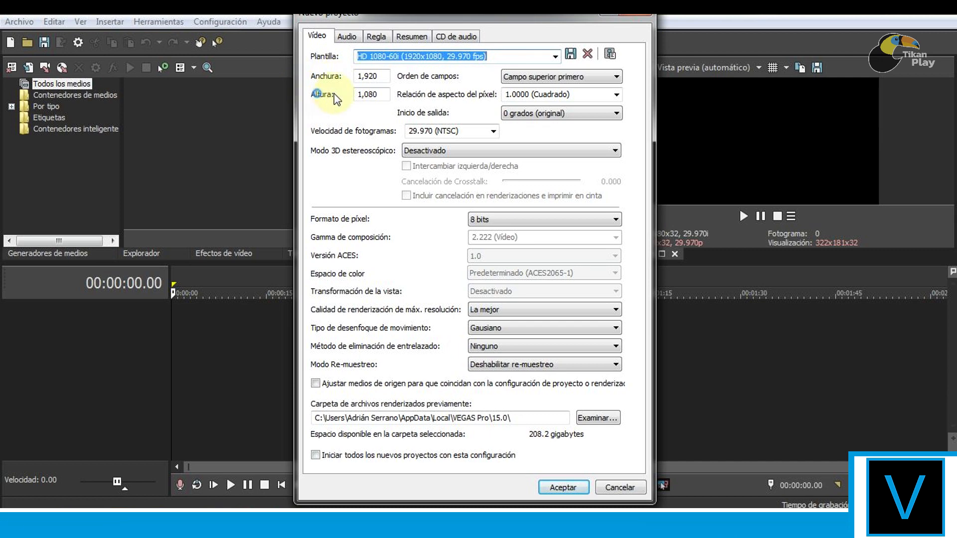
{"action": "left_click", "coordinate": [377, 76]}
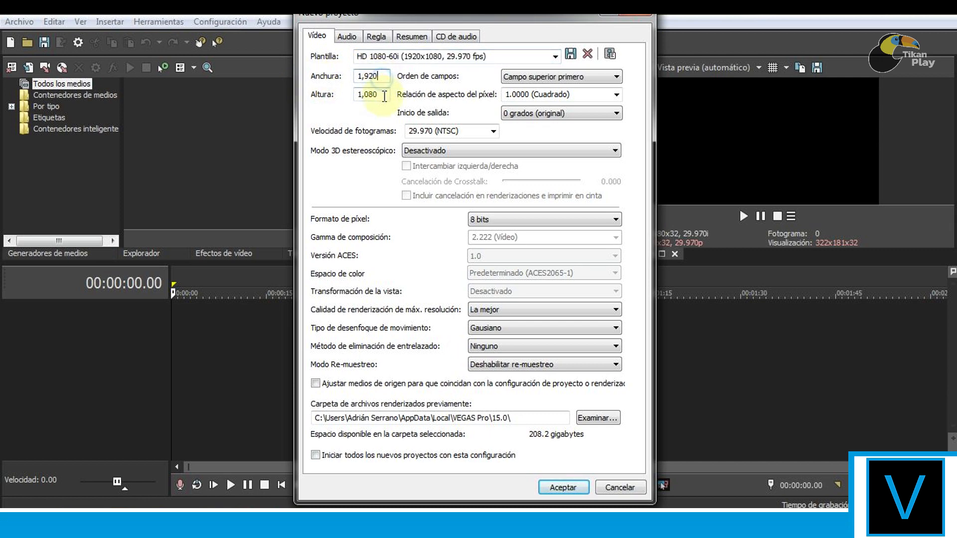
{"action": "left_click", "coordinate": [384, 95]}
{"action": "double_click", "coordinate": [361, 77]}
{"action": "double_click", "coordinate": [365, 94]}
{"action": "left_click", "coordinate": [384, 95]}
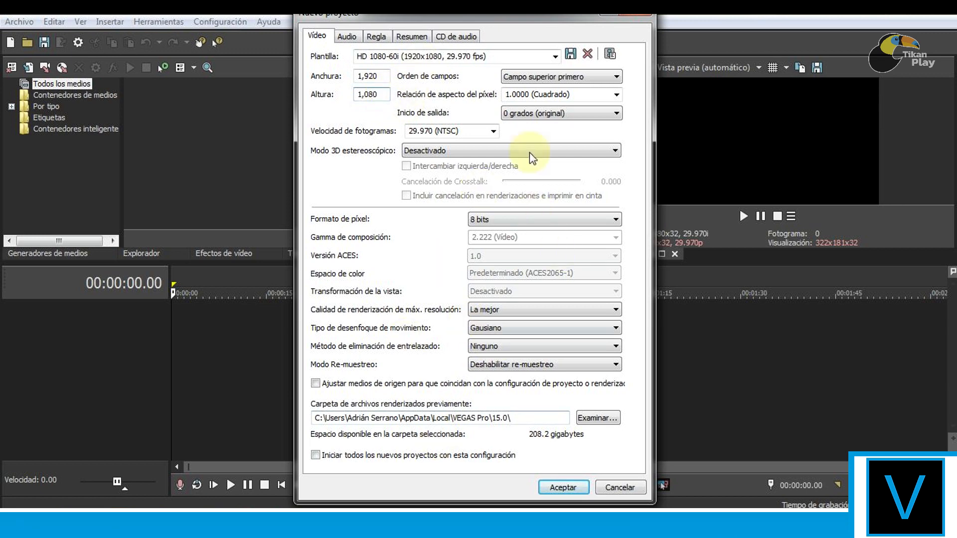
{"action": "left_click", "coordinate": [558, 488]}
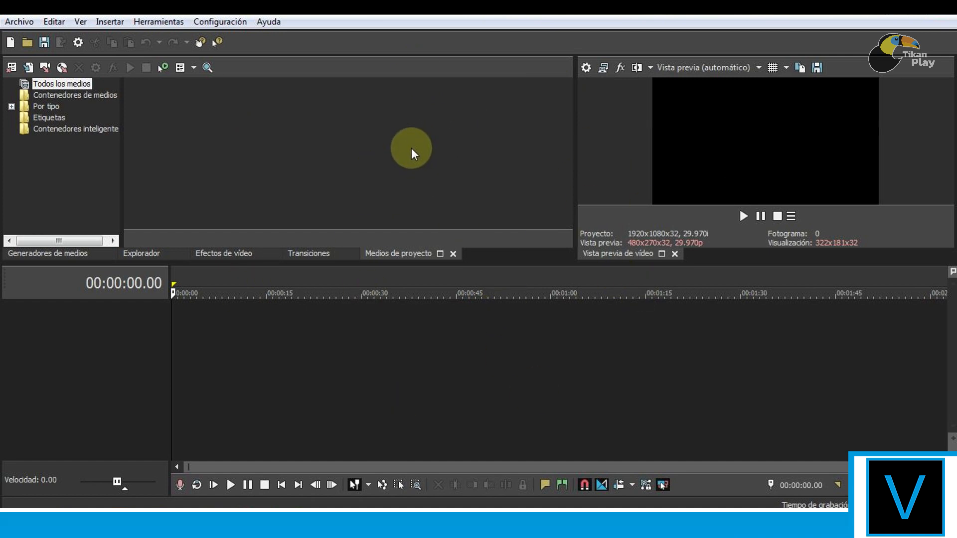
Step: Import the prepared video, audio and image files from the file explorer into the project media
{"action": "left_click", "coordinate": [339, 523]}
{"action": "left_click_drag", "start_coordinate": [498, 72], "coordinate": [583, 69]}
{"action": "left_click_drag", "start_coordinate": [540, 318], "coordinate": [636, 145]}
{"action": "left_click_drag", "start_coordinate": [537, 155], "coordinate": [259, 151]}
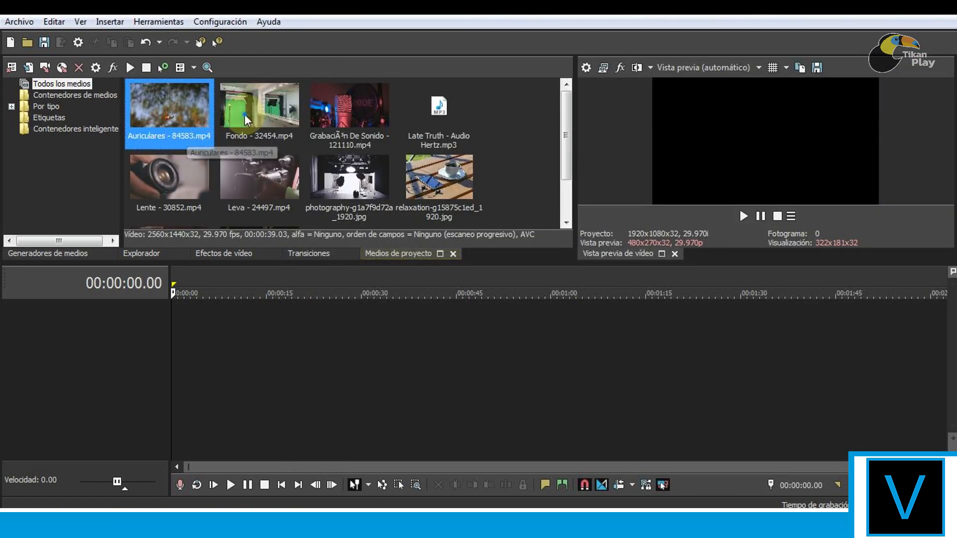
Step: Look over the imported videos and images in the project media
{"action": "left_click", "coordinate": [244, 115]}
{"action": "left_click", "coordinate": [359, 131]}
{"action": "left_click", "coordinate": [360, 185]}
{"action": "left_click", "coordinate": [424, 189]}
{"action": "left_click", "coordinate": [277, 193]}
{"action": "left_click", "coordinate": [199, 185]}
{"action": "left_click", "coordinate": [191, 118]}
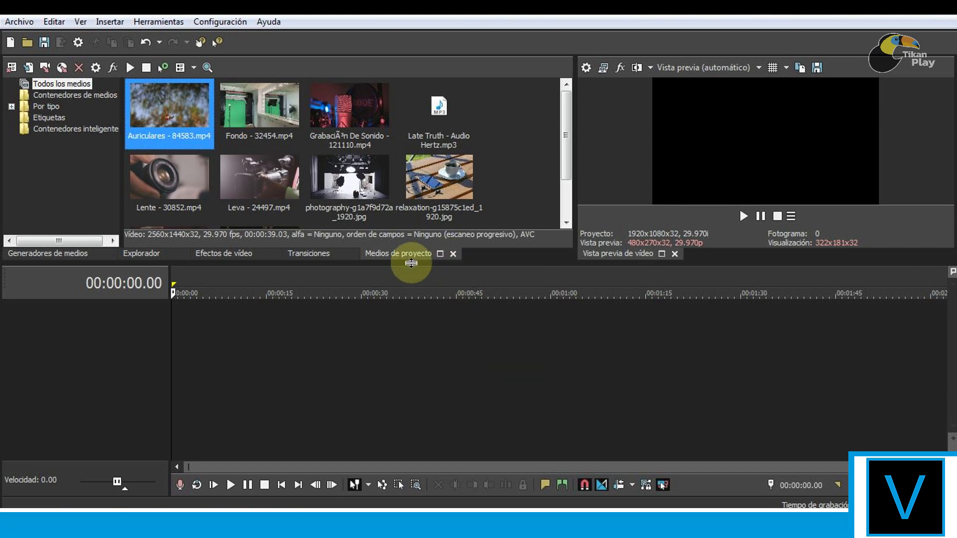
Step: Browse the available transitions, video effects and media generators, including the solid color presets
{"action": "left_click", "coordinate": [308, 253]}
{"action": "mouse_move", "coordinate": [116, 99]}
{"action": "left_mouse_down"}
{"action": "mouse_move", "coordinate": [118, 182]}
{"action": "mouse_move", "coordinate": [118, 92]}
{"action": "left_mouse_up"}
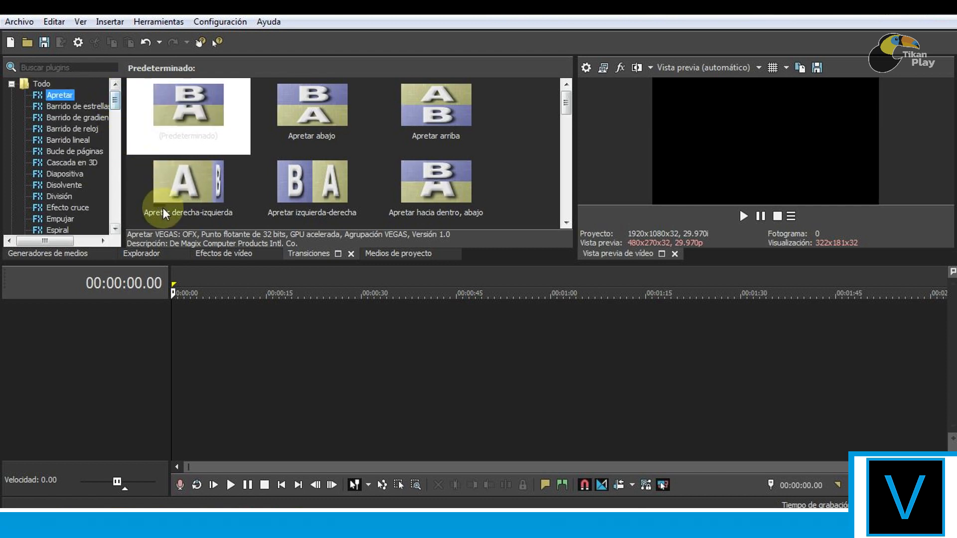
{"action": "left_click", "coordinate": [221, 256]}
{"action": "mouse_move", "coordinate": [191, 96]}
{"action": "left_mouse_down"}
{"action": "mouse_move", "coordinate": [190, 188]}
{"action": "mouse_move", "coordinate": [196, 88]}
{"action": "left_mouse_up"}
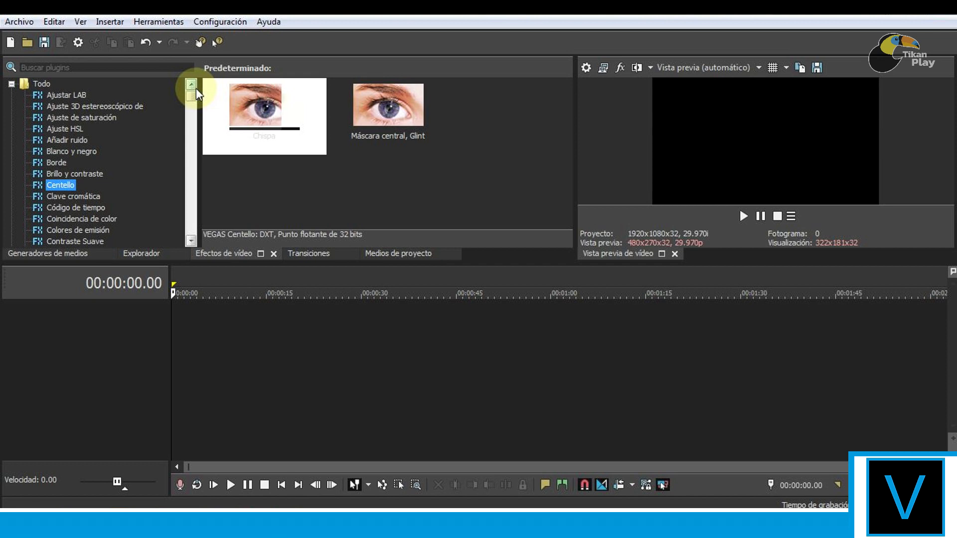
{"action": "left_click", "coordinate": [54, 252]}
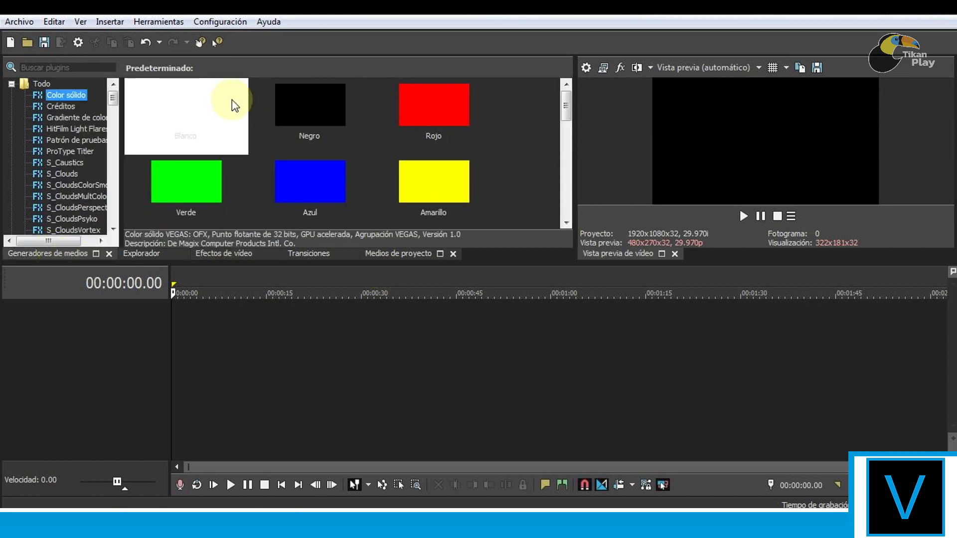
{"action": "left_click", "coordinate": [80, 139]}
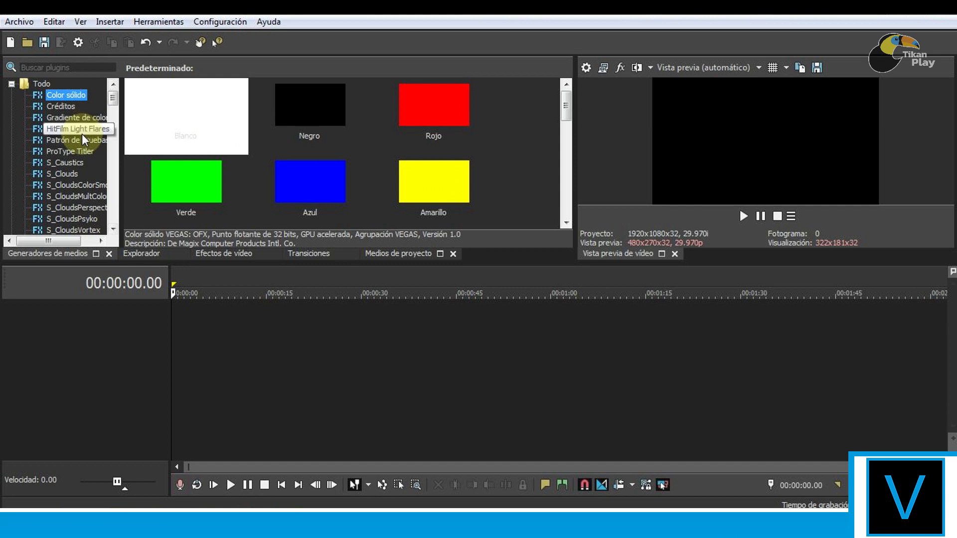
{"action": "left_click", "coordinate": [63, 95]}
{"action": "left_click", "coordinate": [344, 131]}
{"action": "left_click", "coordinate": [432, 186]}
{"action": "left_click", "coordinate": [314, 183]}
{"action": "left_click", "coordinate": [197, 114]}
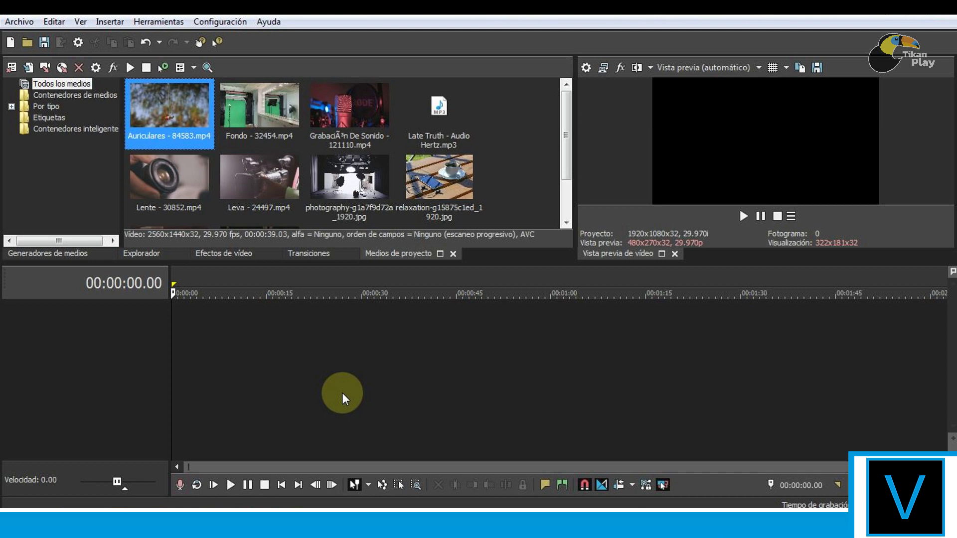
Step: Place the Auriculares - 84583 video at the start of a new timeline track, keeping the project's own video settings
{"action": "left_click", "coordinate": [171, 114]}
{"action": "left_click_drag", "start_coordinate": [177, 113], "coordinate": [205, 324]}
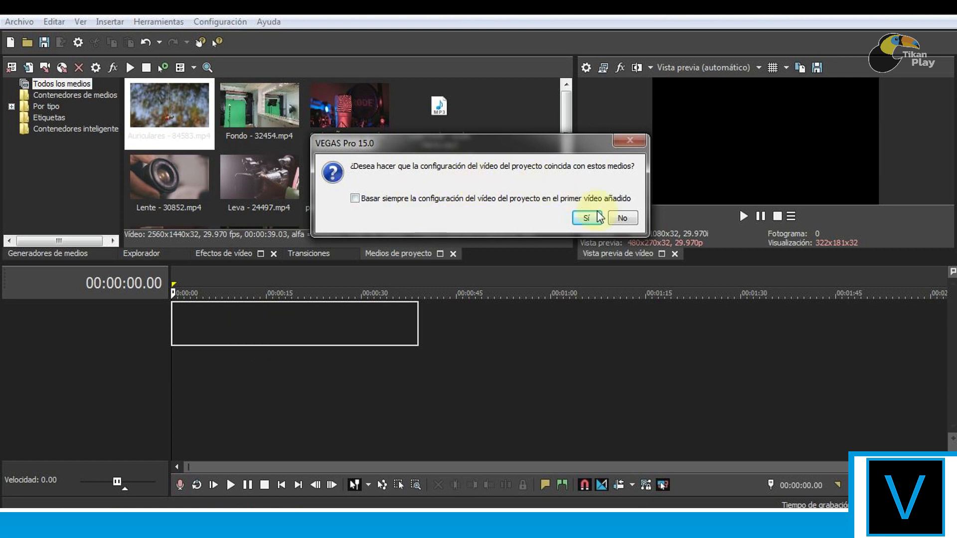
{"action": "left_click", "coordinate": [621, 218]}
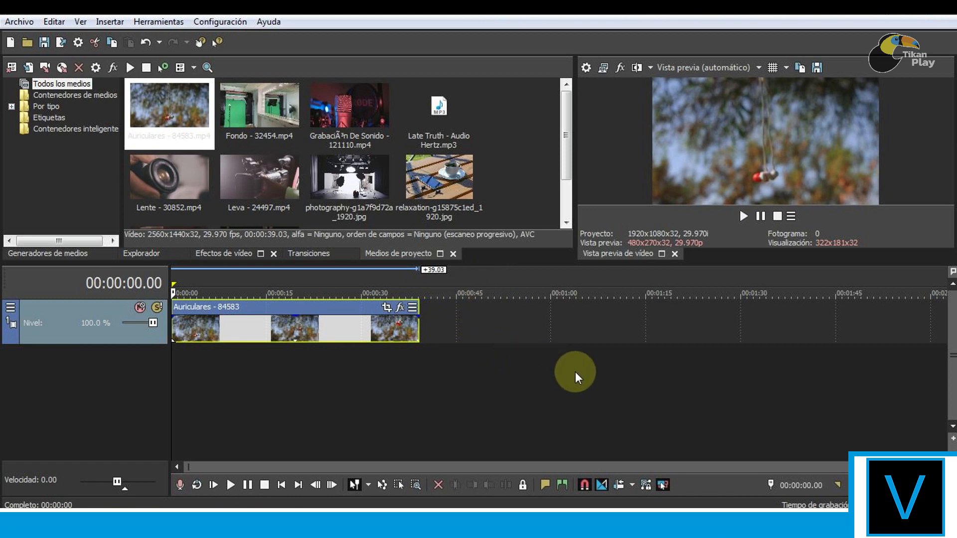
Step: Add a fade-out at the end and a fade-in at the start of the Auriculares clip, previewing the fade-out
{"action": "left_click", "coordinate": [309, 384]}
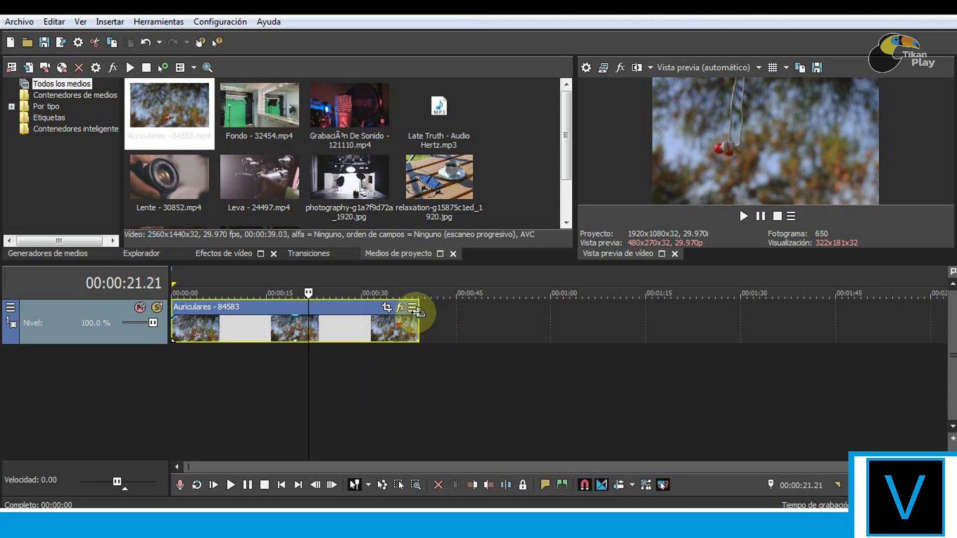
{"action": "left_click_drag", "start_coordinate": [418, 314], "coordinate": [332, 324]}
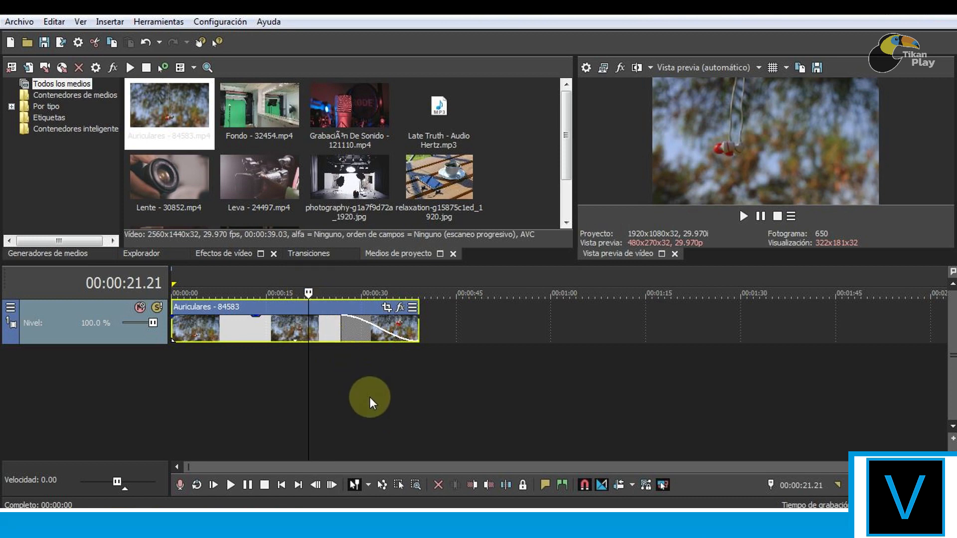
{"action": "key", "text": "space"}
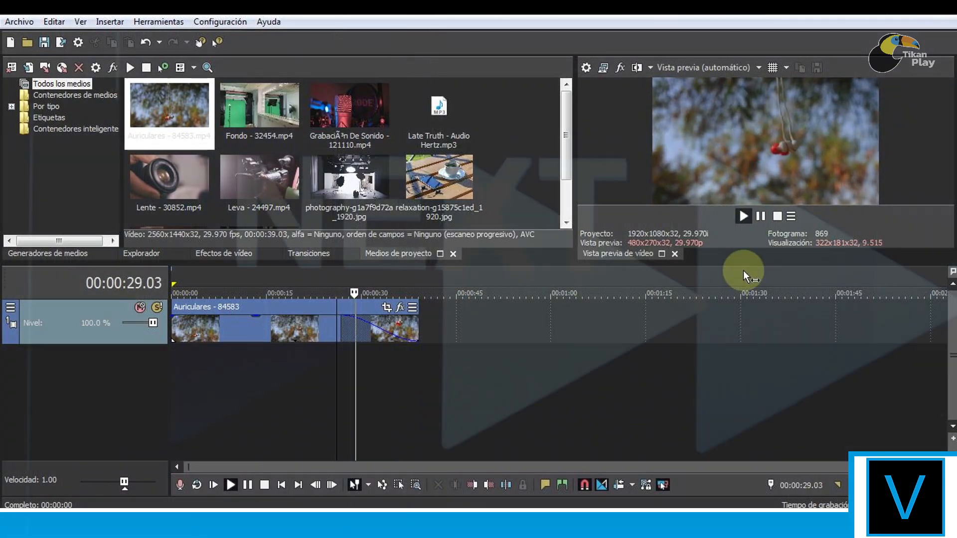
{"action": "left_click", "coordinate": [761, 216]}
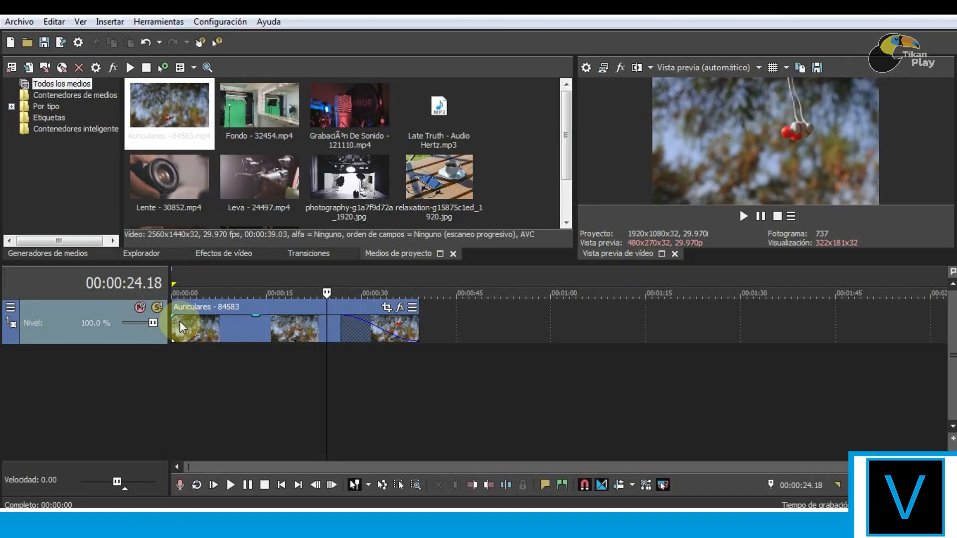
{"action": "left_click_drag", "start_coordinate": [169, 317], "coordinate": [244, 328]}
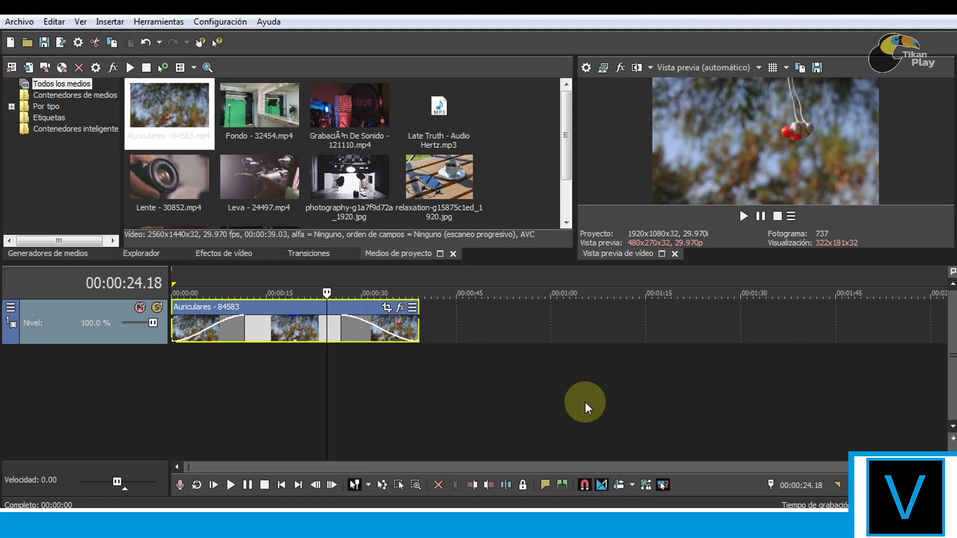
Step: Add the Fondo - 32454 video to the Auriculares track and overlap it with that clip's end to form a crossfade
{"action": "left_click", "coordinate": [234, 123]}
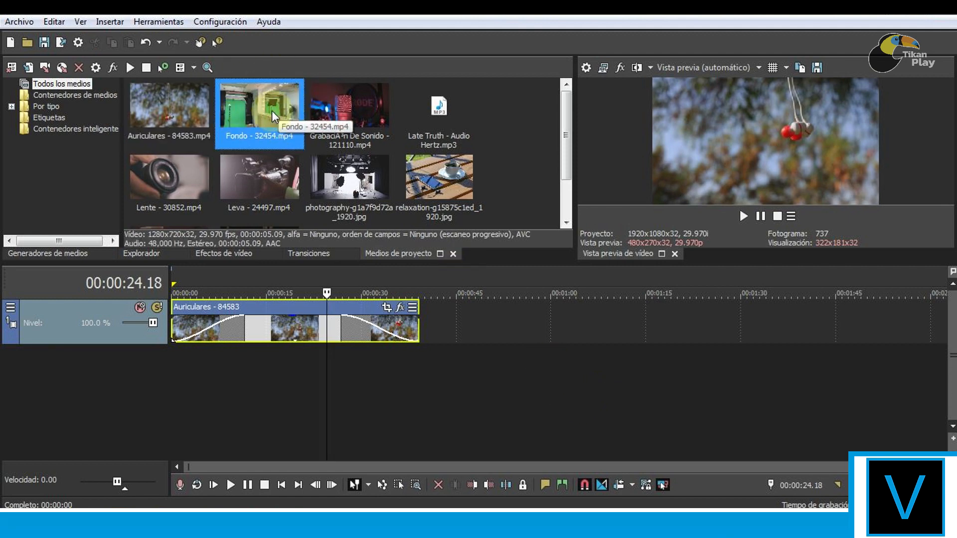
{"action": "left_click_drag", "start_coordinate": [263, 103], "coordinate": [505, 328]}
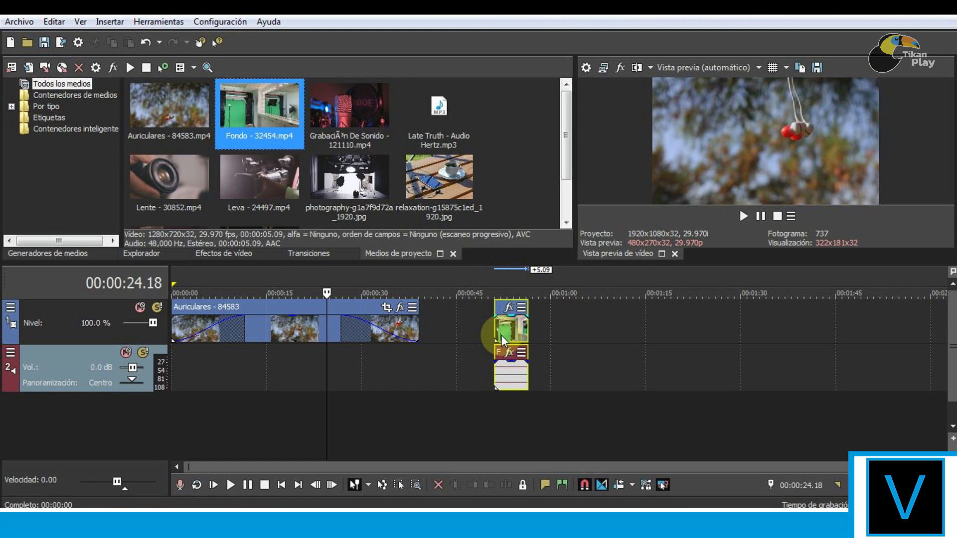
{"action": "left_click_drag", "start_coordinate": [504, 335], "coordinate": [429, 372]}
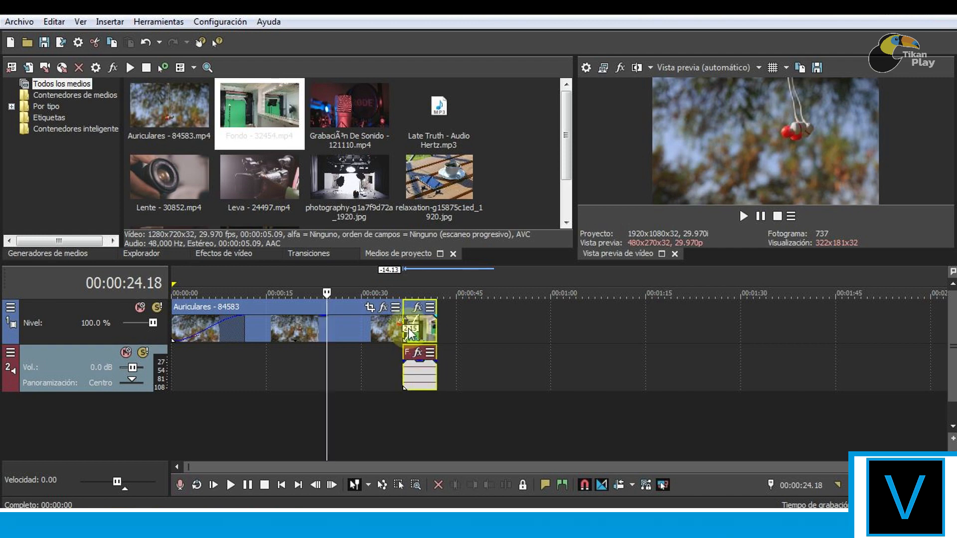
{"action": "left_click", "coordinate": [404, 344]}
{"action": "left_click", "coordinate": [480, 373]}
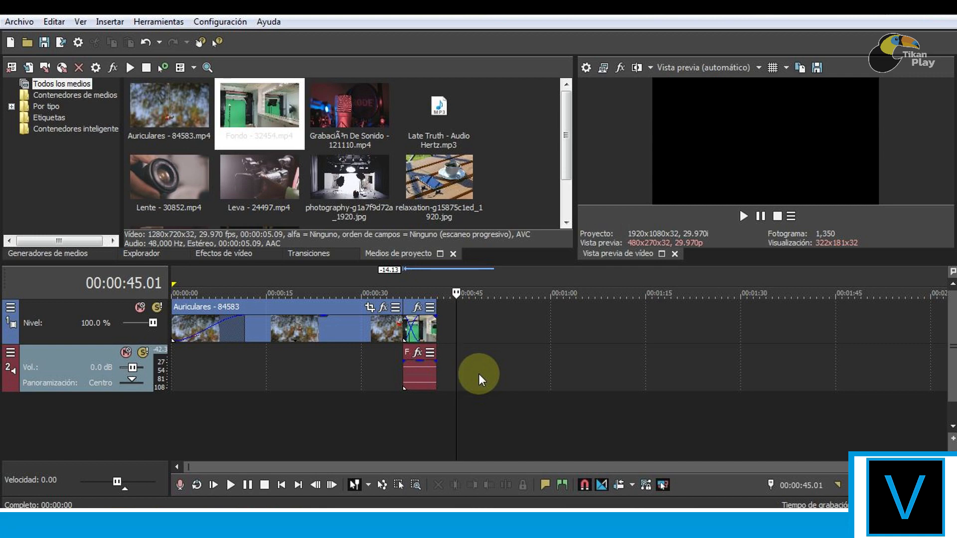
Step: Browse the transition presets by category, from Apretar and Barrido de estrellas through to Diapositiva
{"action": "left_click", "coordinate": [309, 252]}
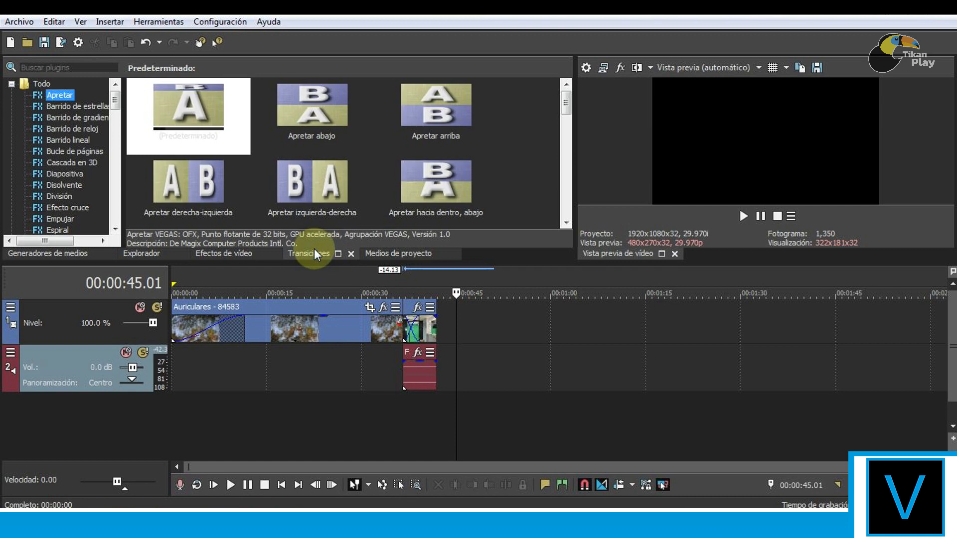
{"action": "left_click", "coordinate": [79, 106]}
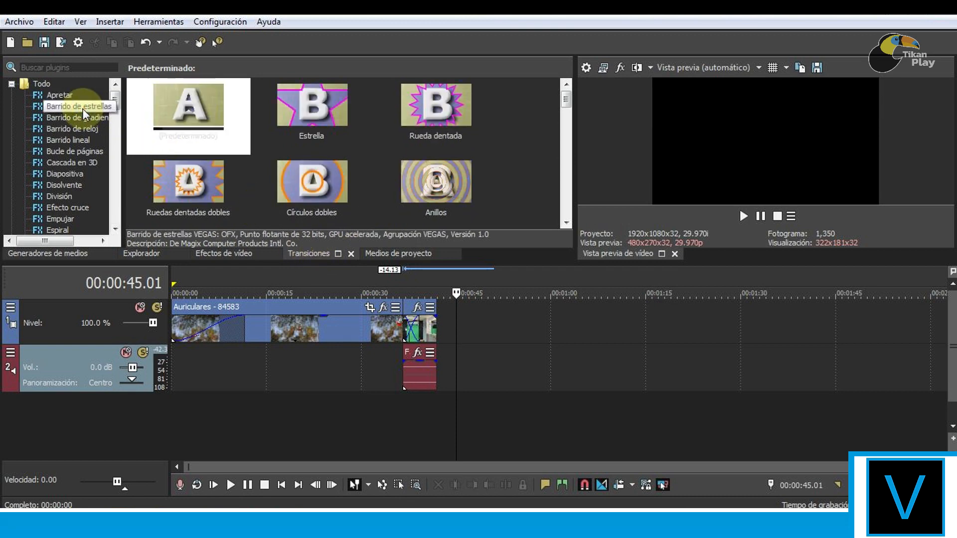
{"action": "left_click", "coordinate": [78, 116]}
{"action": "left_click", "coordinate": [70, 129]}
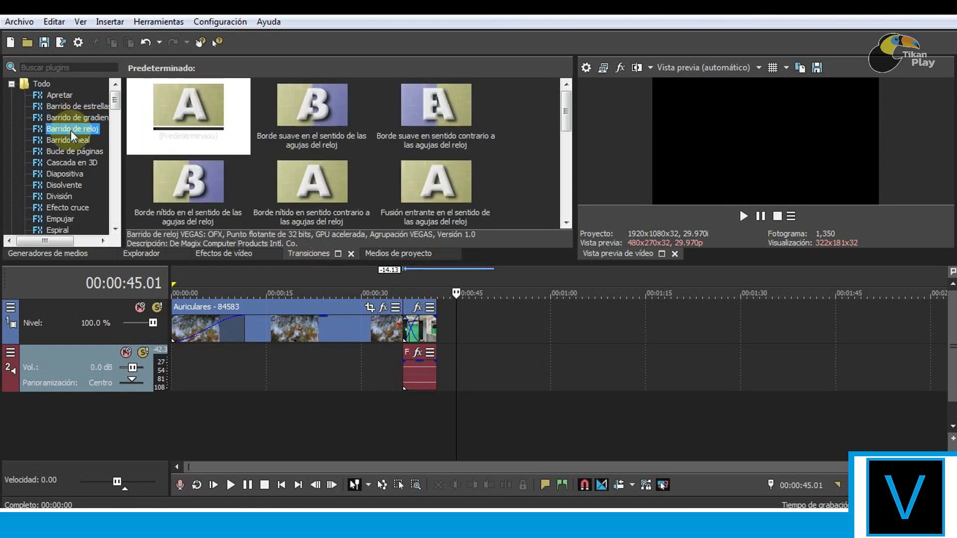
{"action": "left_click", "coordinate": [72, 139]}
{"action": "left_click", "coordinate": [79, 146]}
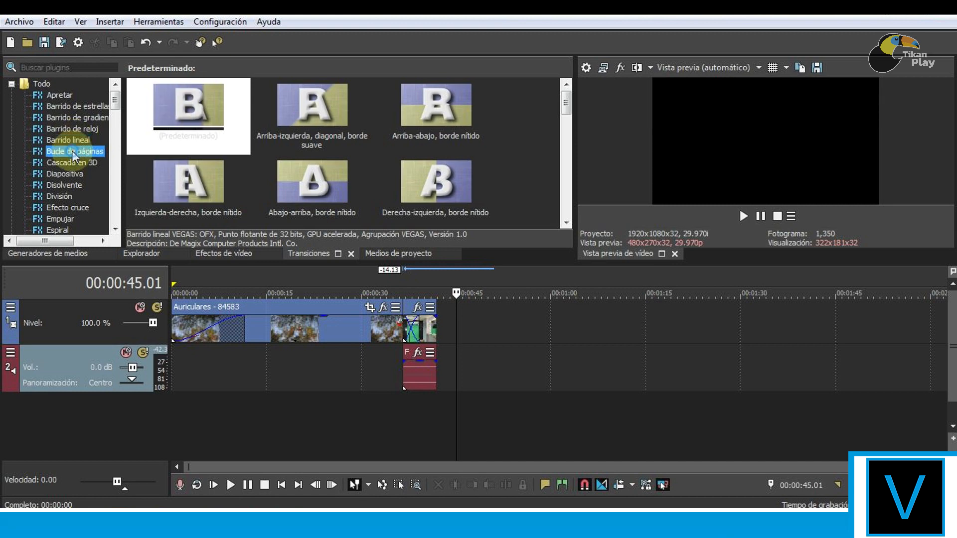
{"action": "left_click", "coordinate": [75, 163]}
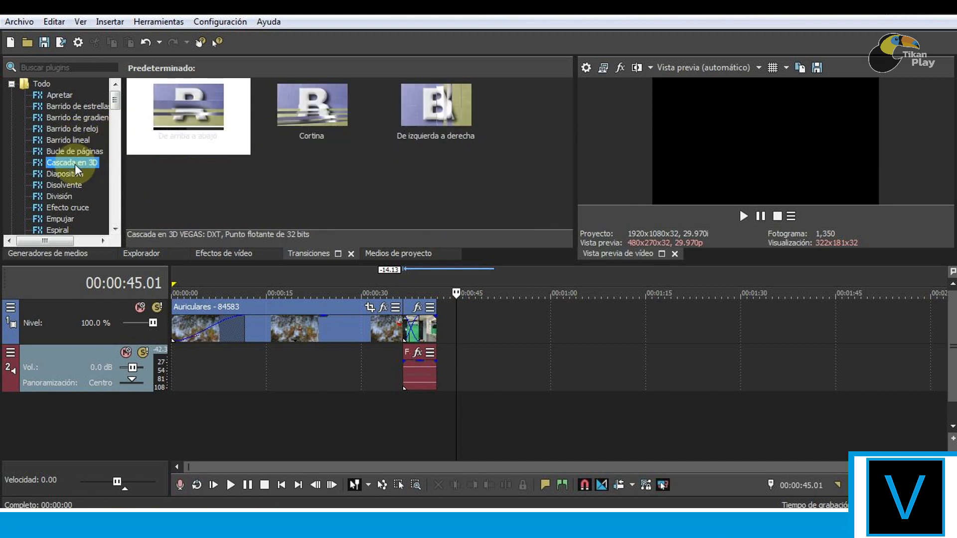
{"action": "left_click", "coordinate": [65, 173]}
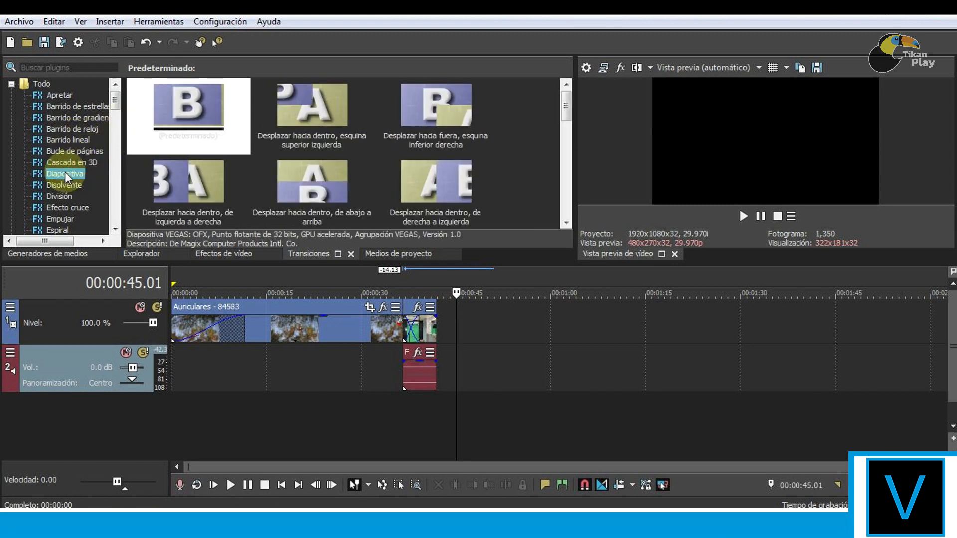
Step: Apply the default Barrido lineal transition to the crossfade between the Auriculares and Fondo clips, keeping its preset settings
{"action": "left_click", "coordinate": [60, 140]}
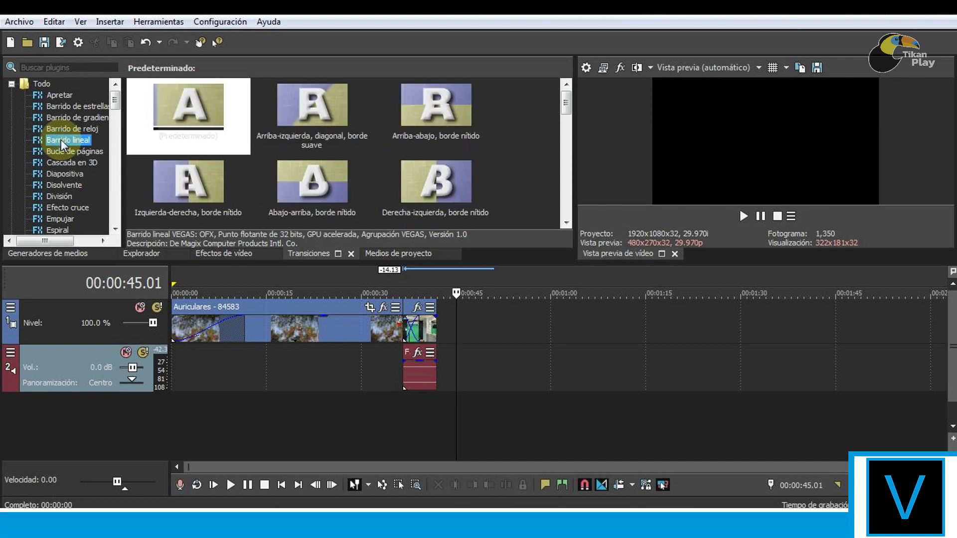
{"action": "left_click", "coordinate": [193, 114]}
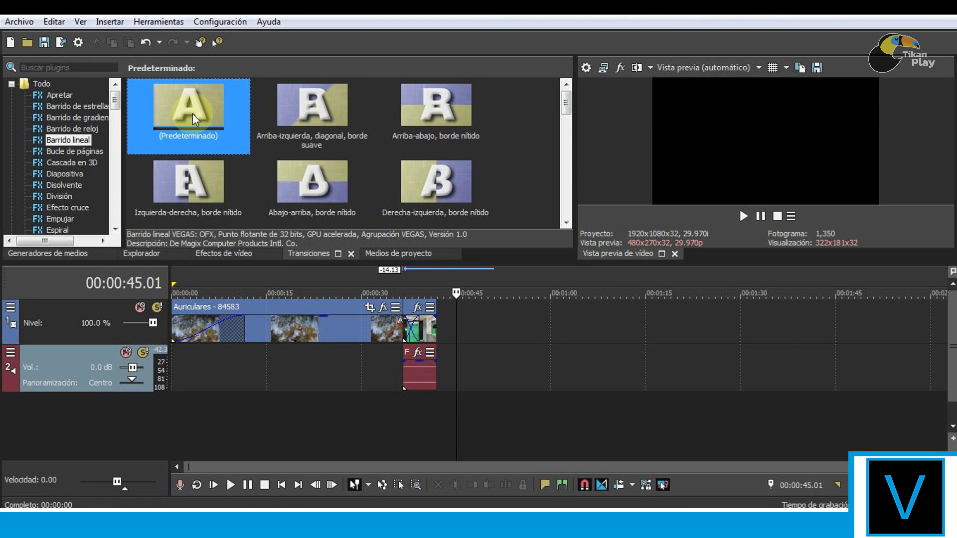
{"action": "left_click_drag", "start_coordinate": [193, 113], "coordinate": [410, 335]}
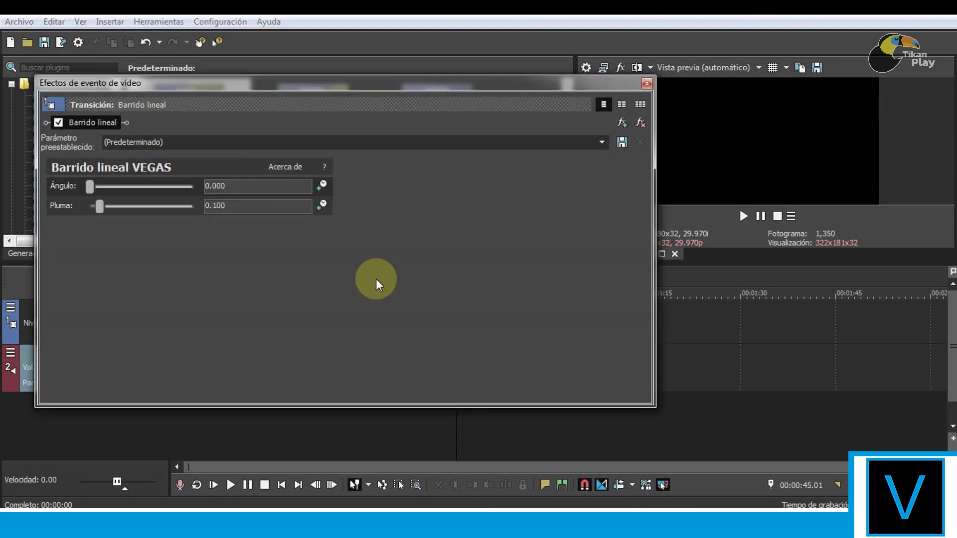
{"action": "left_click", "coordinate": [647, 83]}
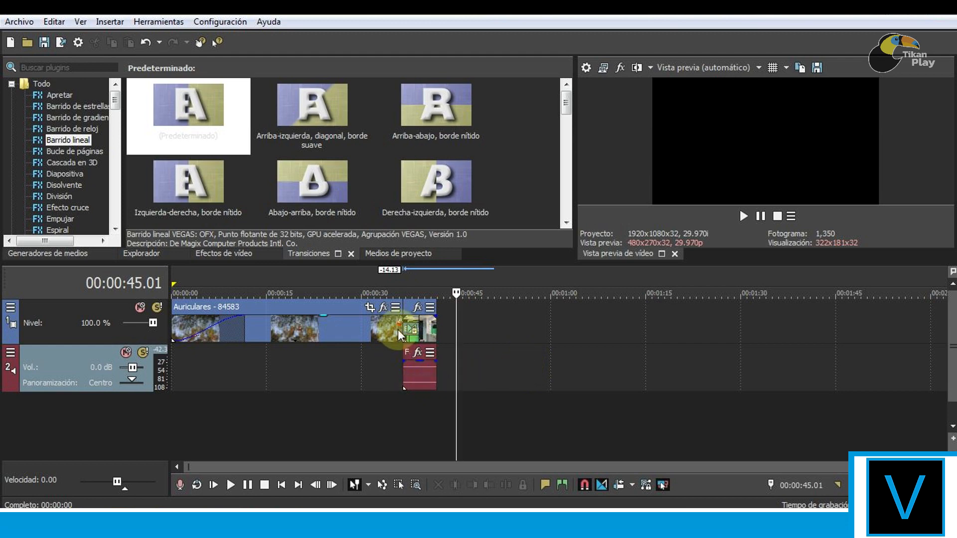
Step: Select the video and audio tracks in turn to examine their headers and the empty timeline areas beside them
{"action": "left_click", "coordinate": [459, 336]}
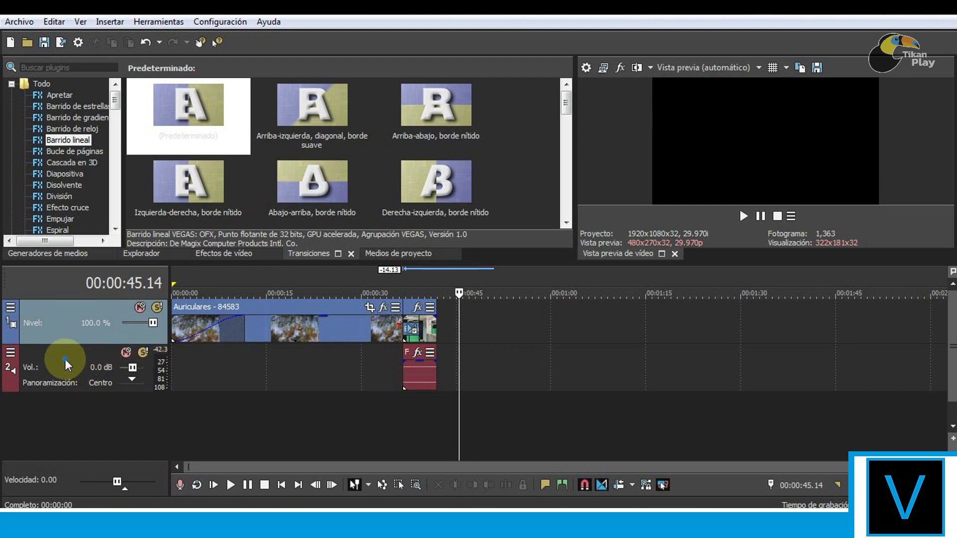
{"action": "left_click", "coordinate": [32, 367]}
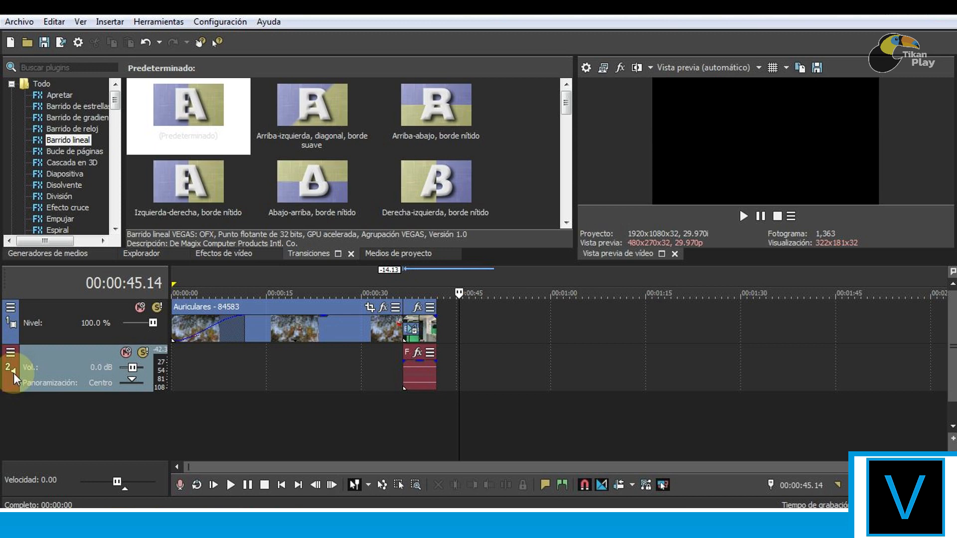
{"action": "left_click", "coordinate": [13, 323]}
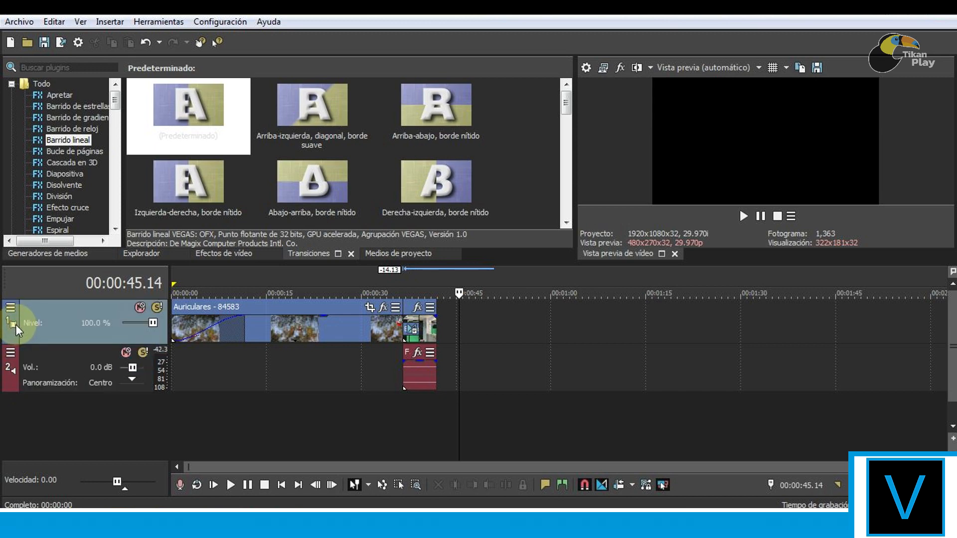
{"action": "left_click", "coordinate": [531, 379]}
{"action": "left_click", "coordinate": [515, 332]}
{"action": "left_click", "coordinate": [536, 331]}
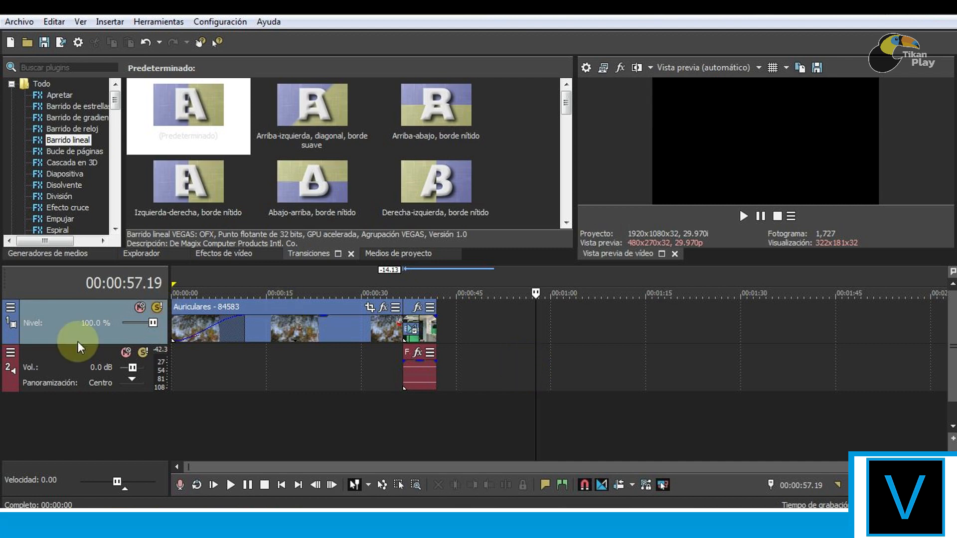
{"action": "left_click", "coordinate": [38, 366], "text": "ctrl"}
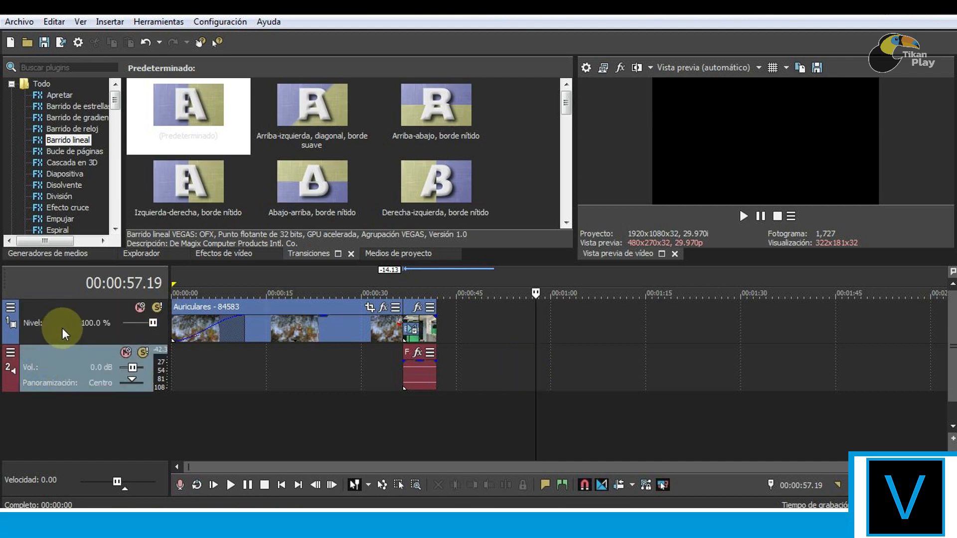
{"action": "left_click", "coordinate": [62, 328]}
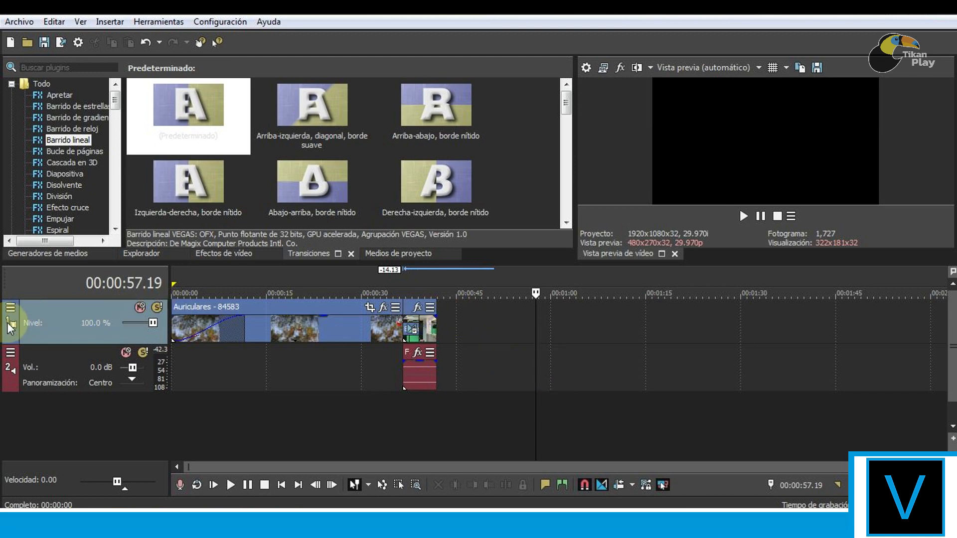
{"action": "left_click", "coordinate": [503, 324]}
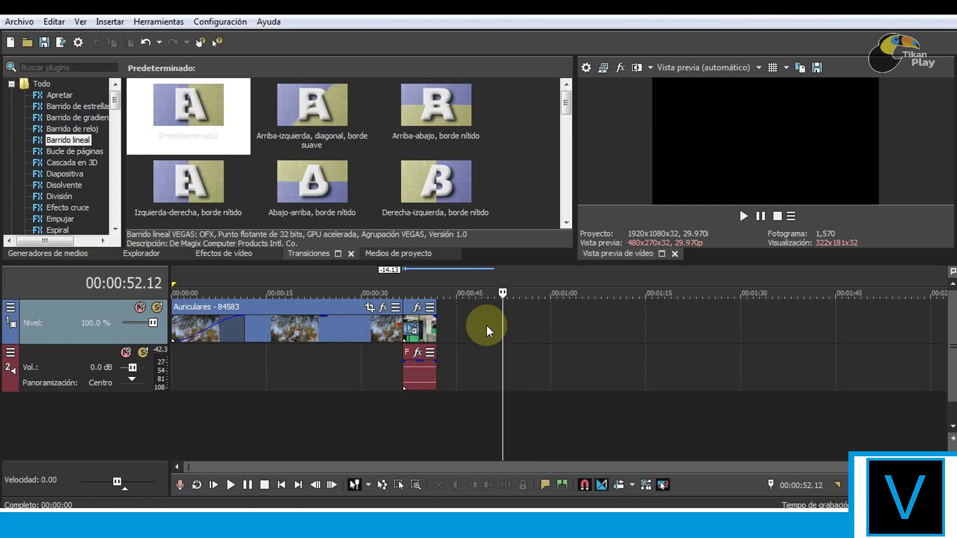
Step: Examine the track commands offered for the video track and for the audio track without applying any
{"action": "right_click", "coordinate": [527, 322]}
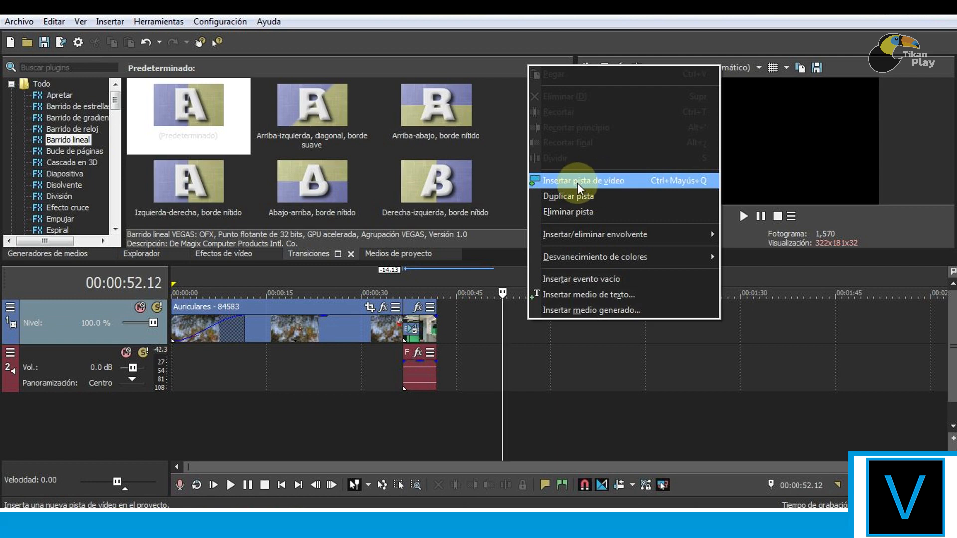
{"action": "left_click", "coordinate": [70, 354]}
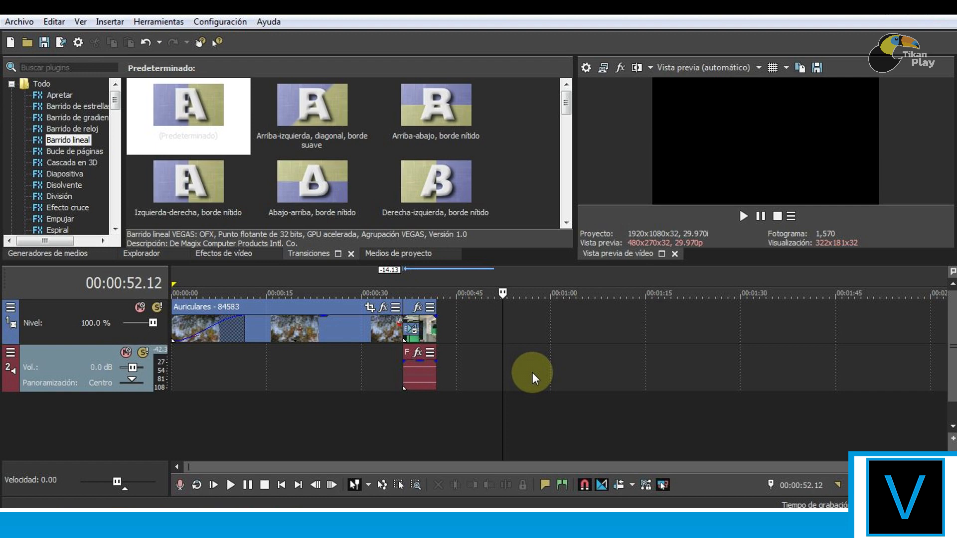
{"action": "left_click", "coordinate": [477, 369]}
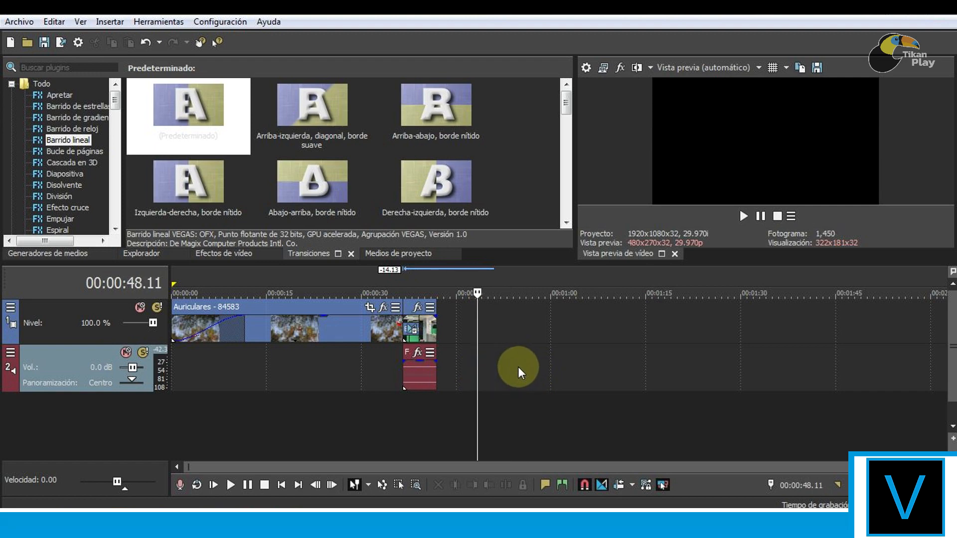
{"action": "right_click", "coordinate": [519, 366]}
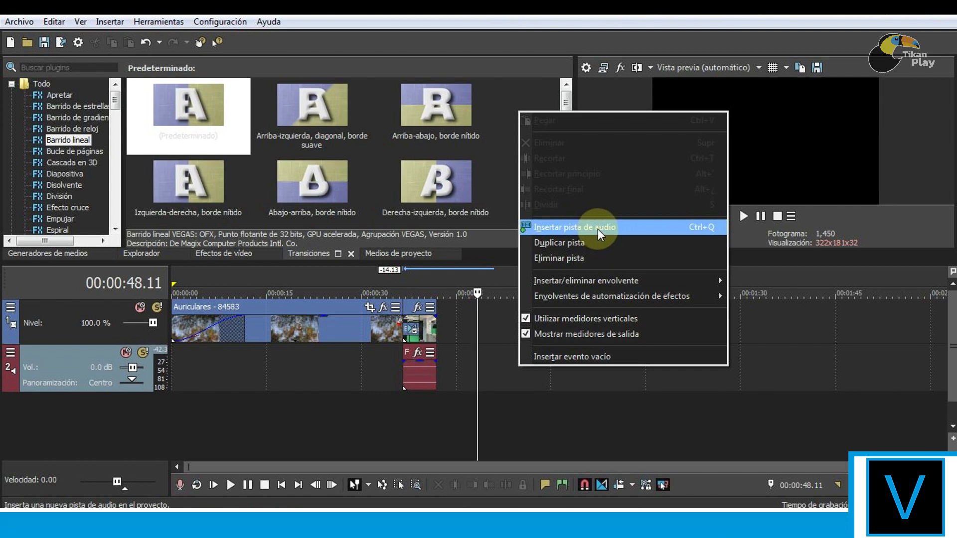
{"action": "left_click", "coordinate": [496, 317]}
{"action": "left_click", "coordinate": [500, 367]}
{"action": "left_click", "coordinate": [515, 320]}
{"action": "left_click", "coordinate": [491, 372]}
{"action": "left_click", "coordinate": [504, 331]}
{"action": "left_click", "coordinate": [514, 330]}
{"action": "left_click", "coordinate": [524, 327]}
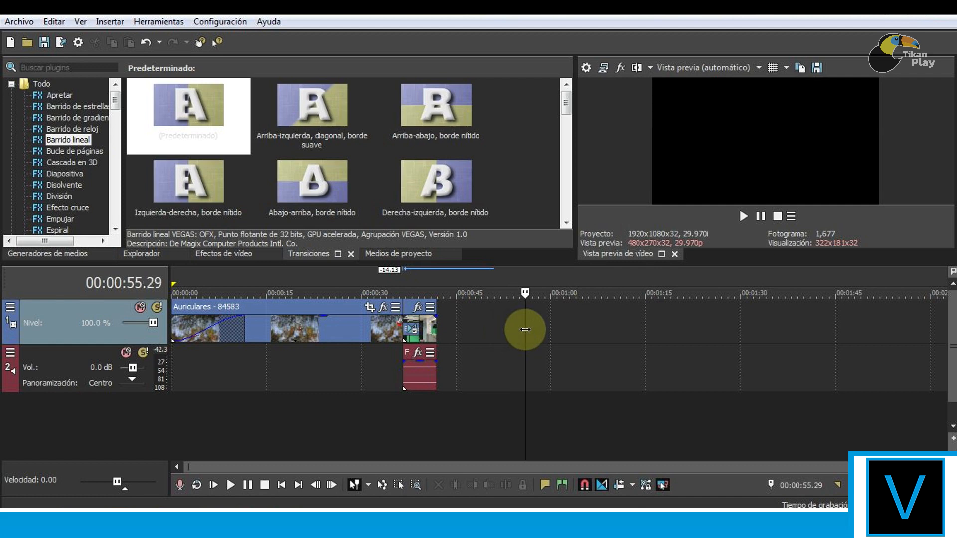
Step: Insert a new video track above the Auriculares track and a new audio track above the existing audio track
{"action": "right_click", "coordinate": [482, 321]}
{"action": "left_click", "coordinate": [546, 181]}
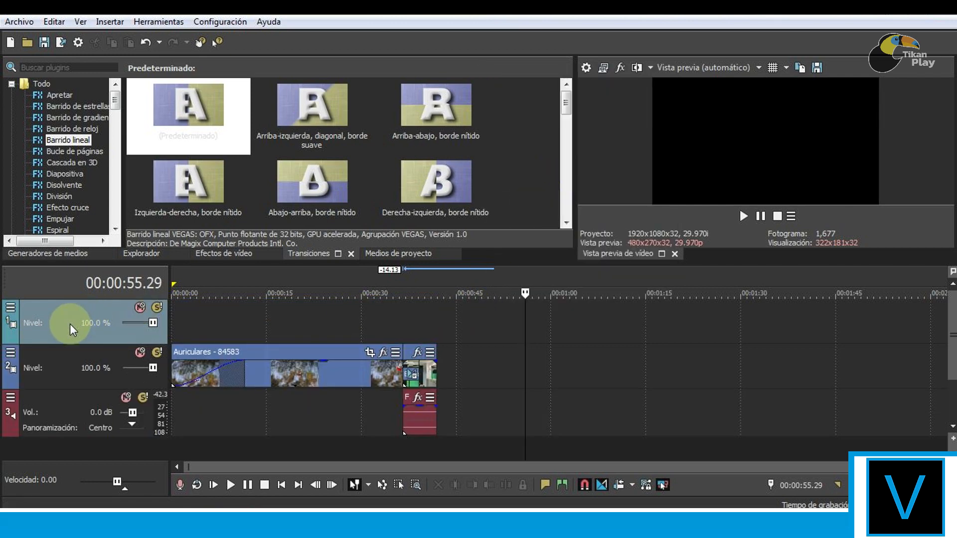
{"action": "right_click", "coordinate": [492, 414]}
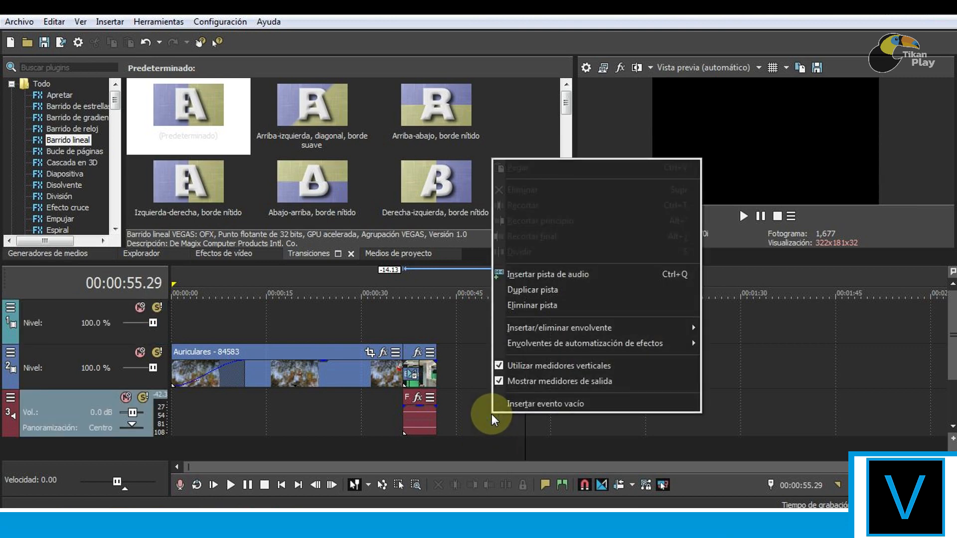
{"action": "left_click", "coordinate": [564, 276]}
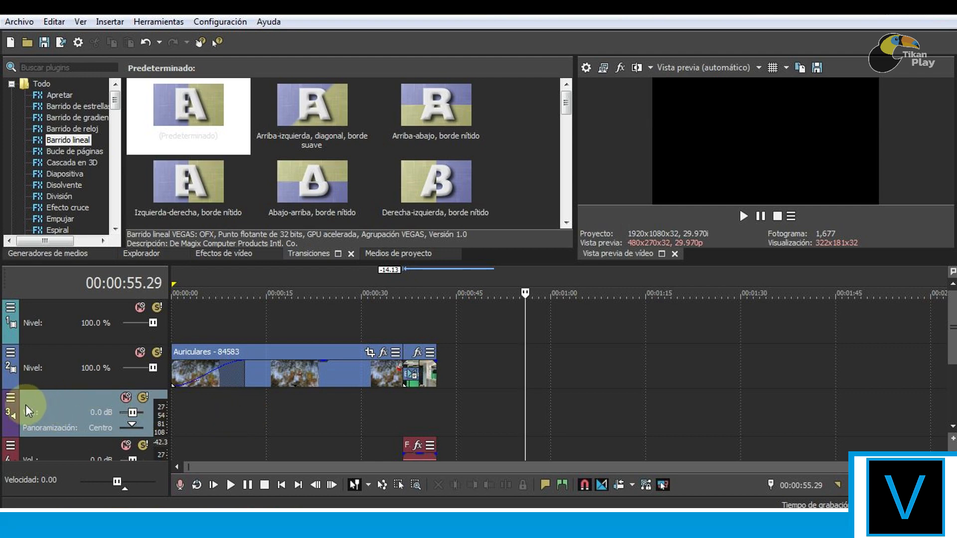
Step: Move the new empty audio track directly below the new empty video track, above the Auriculares track
{"action": "left_click", "coordinate": [68, 408]}
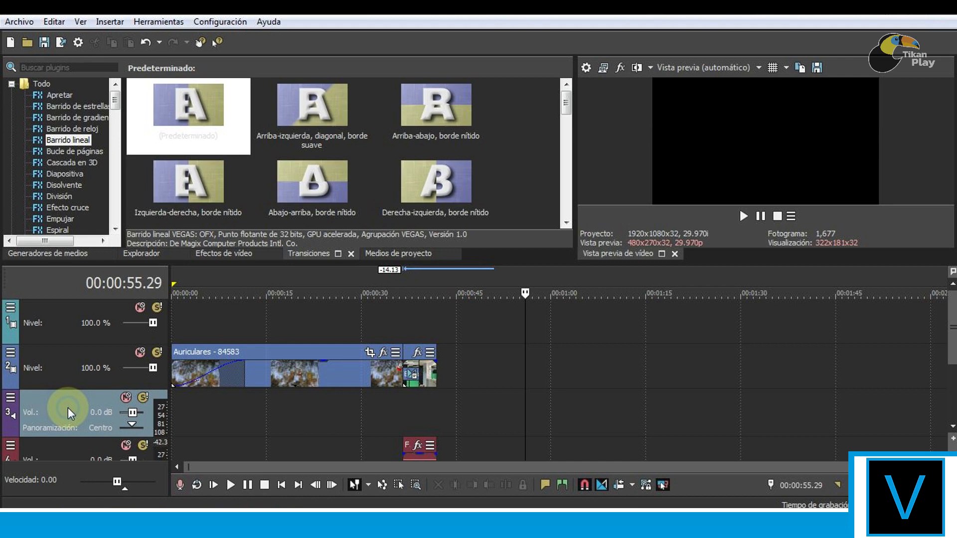
{"action": "left_click_drag", "start_coordinate": [67, 408], "coordinate": [81, 348]}
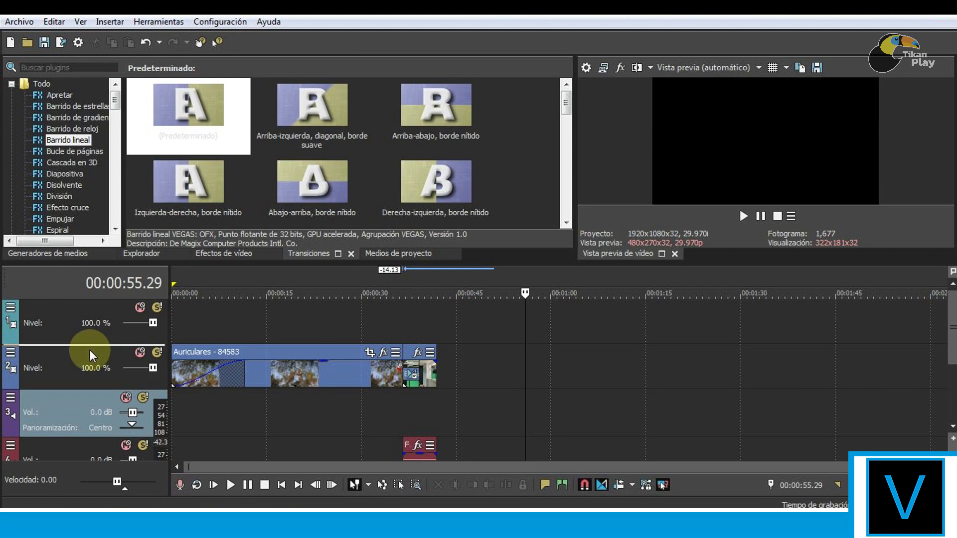
{"action": "left_click_drag", "start_coordinate": [94, 358], "coordinate": [94, 358]}
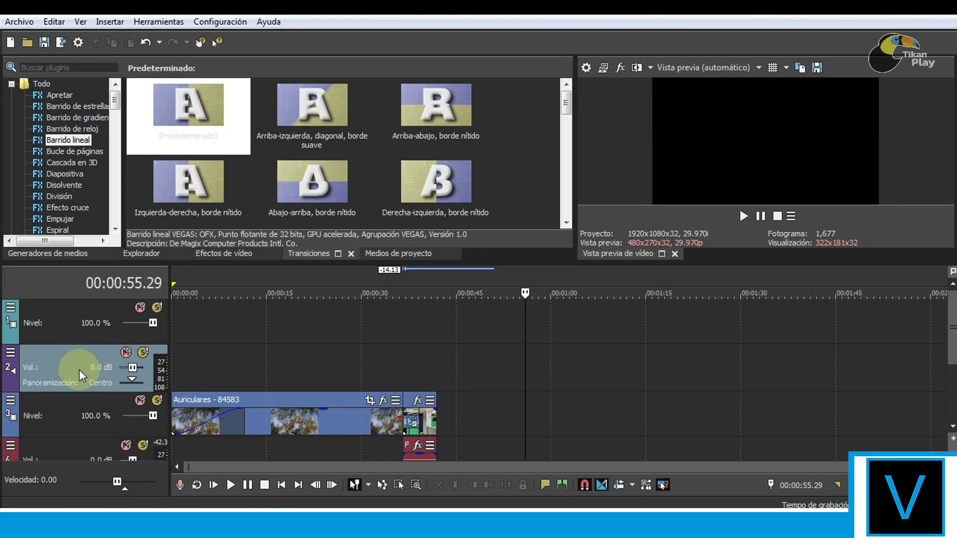
Step: Review the new order of the four tracks by selecting each one in turn
{"action": "left_click", "coordinate": [61, 331]}
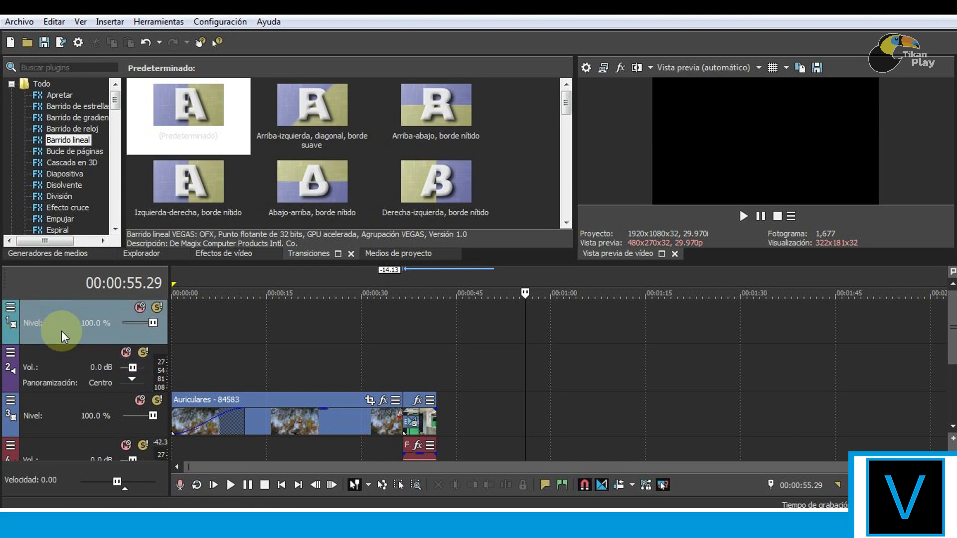
{"action": "left_click", "coordinate": [50, 366]}
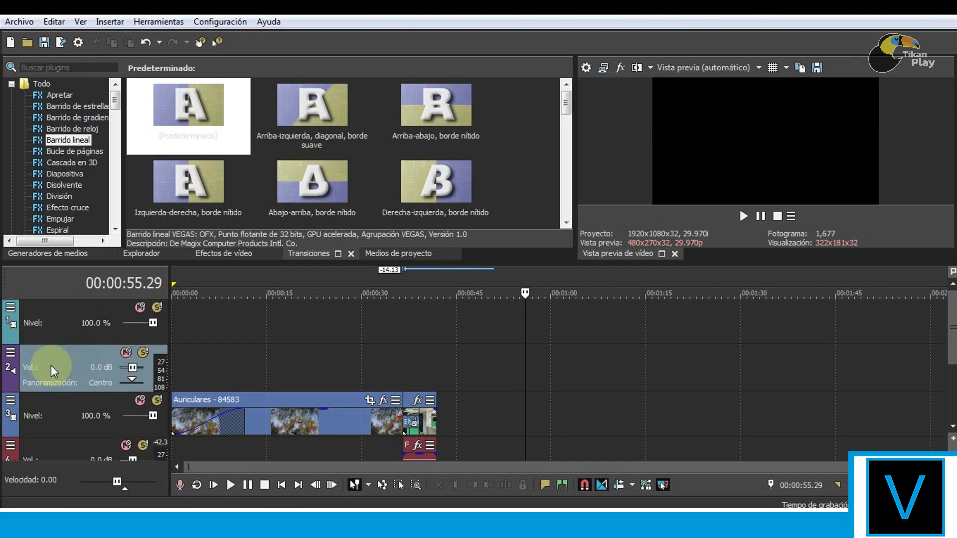
{"action": "left_click", "coordinate": [60, 405]}
{"action": "left_click", "coordinate": [62, 453]}
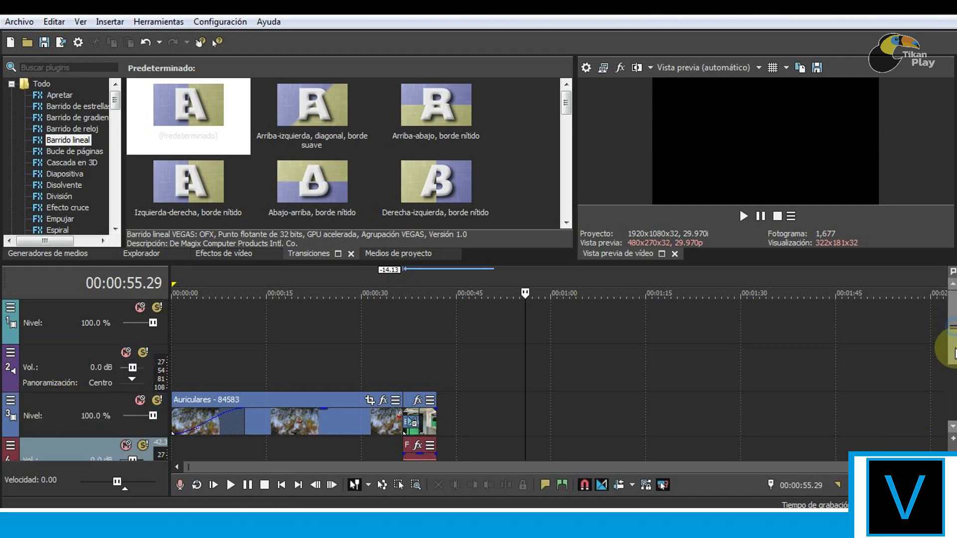
{"action": "left_click_drag", "start_coordinate": [953, 348], "coordinate": [953, 370]}
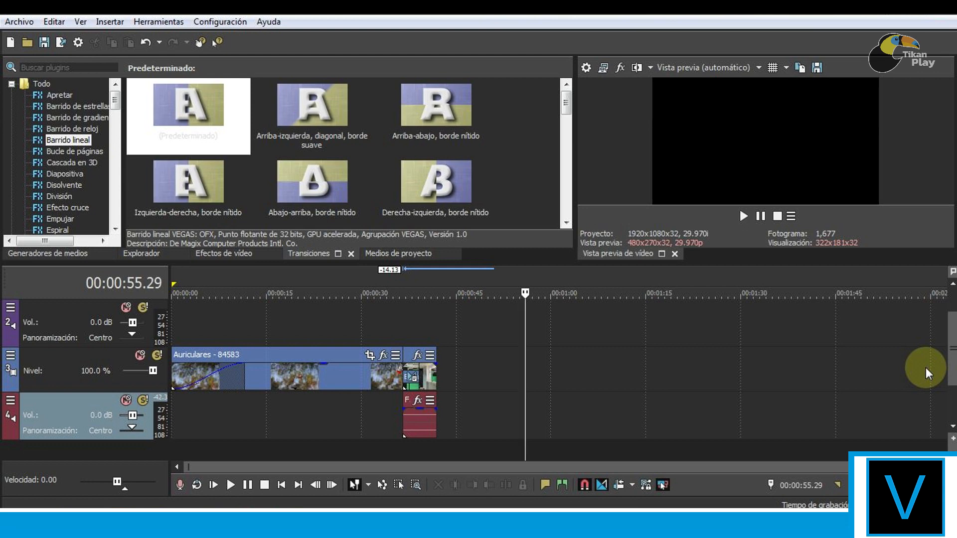
{"action": "scroll", "coordinate": [926, 367], "scroll_direction": "up", "scroll_amount": 2}
Step: Place the Grabación De Sonido - 121110 video on the new video and audio tracks at the 00:00:30 mark
{"action": "left_click", "coordinate": [383, 254]}
{"action": "left_click", "coordinate": [346, 115]}
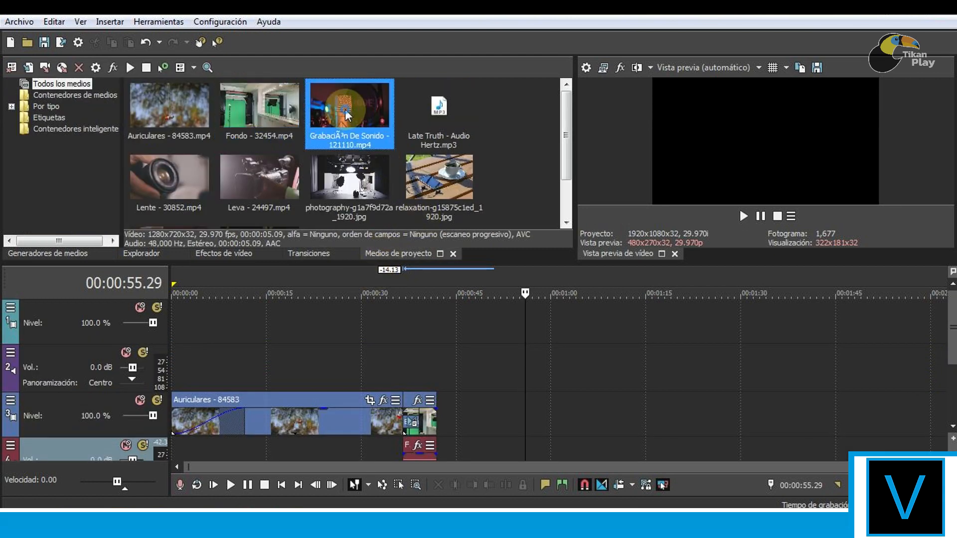
{"action": "left_click_drag", "start_coordinate": [350, 115], "coordinate": [367, 335]}
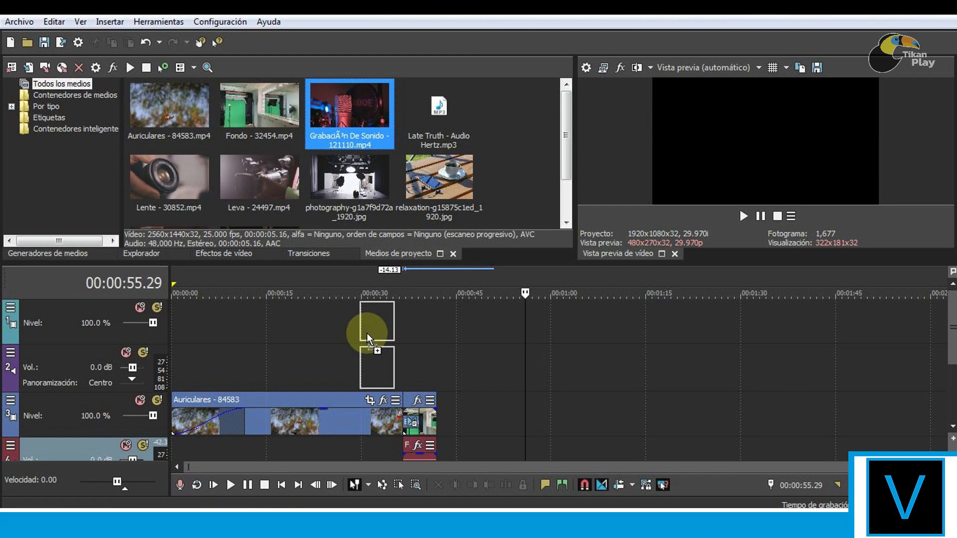
{"action": "left_click_drag", "start_coordinate": [367, 333], "coordinate": [369, 333]}
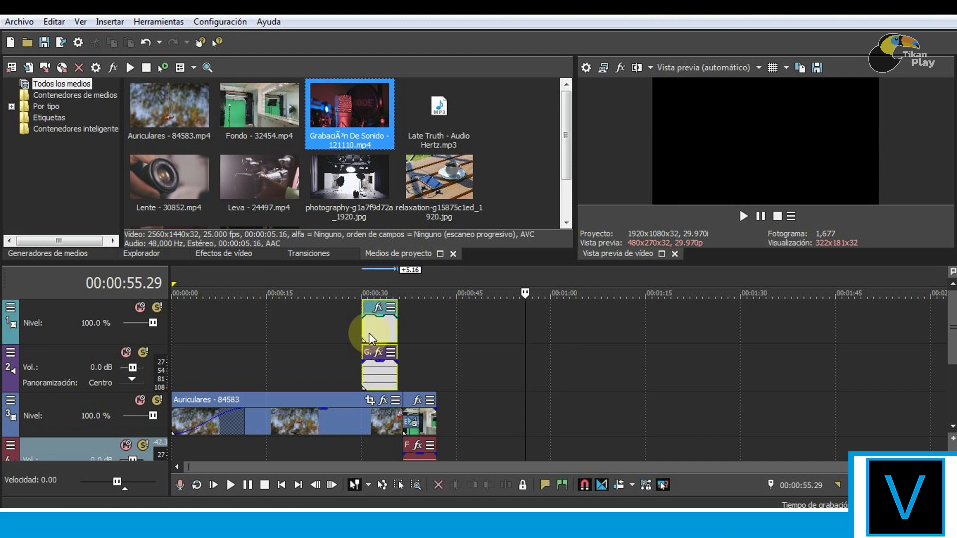
Step: Delete the audio event of the Grabación De Sonido clip, keeping its video event
{"action": "left_click", "coordinate": [372, 374]}
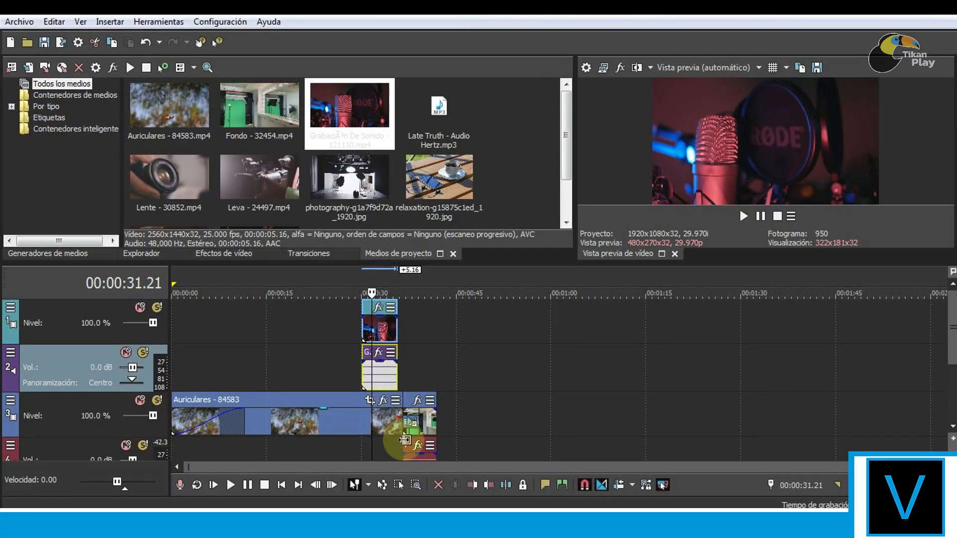
{"action": "left_click", "coordinate": [439, 484]}
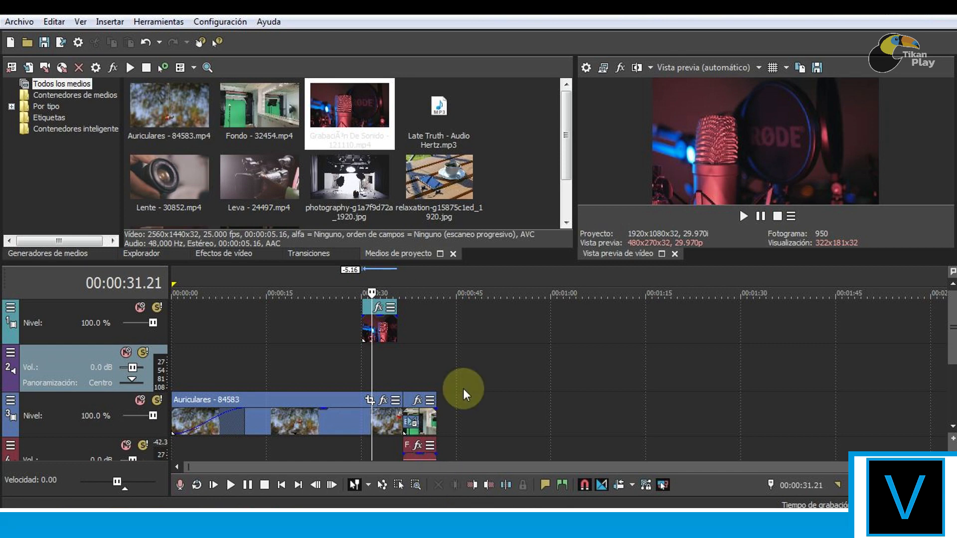
Step: Lengthen the Grabación De Sonido video event to span about 00:00:14 to the Fondo clip's end, and add a fade-out starting at 00:00:33.28
{"action": "left_click", "coordinate": [386, 325]}
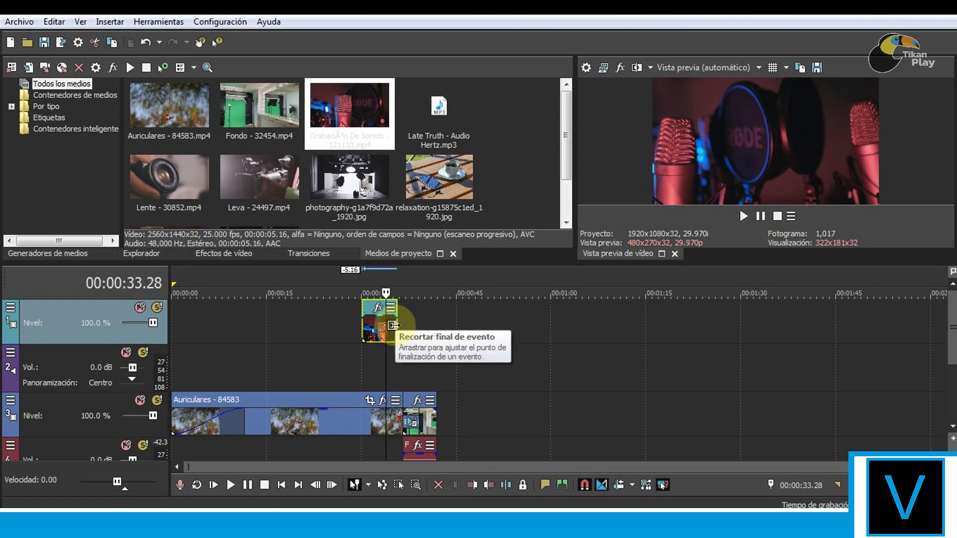
{"action": "left_click_drag", "start_coordinate": [393, 325], "coordinate": [414, 330]}
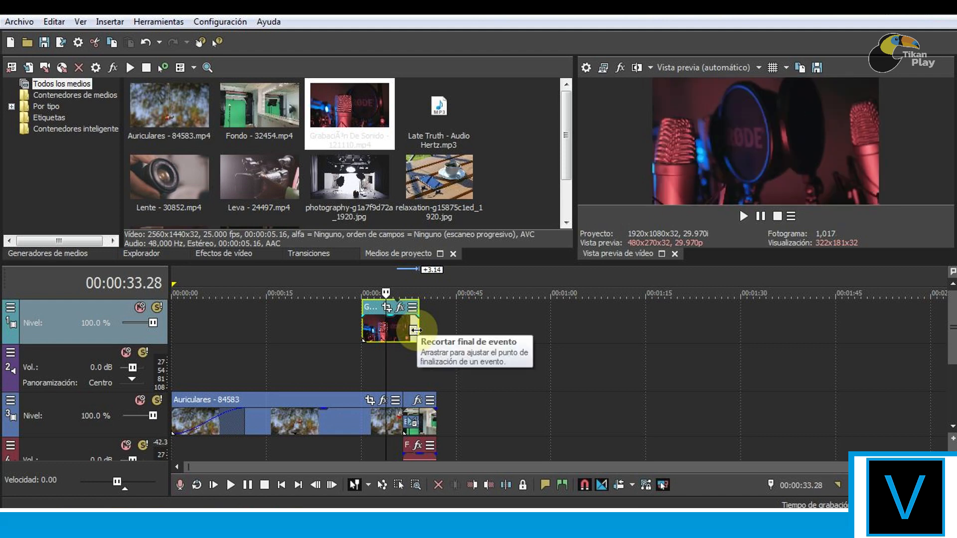
{"action": "left_click_drag", "start_coordinate": [402, 328], "coordinate": [434, 325]}
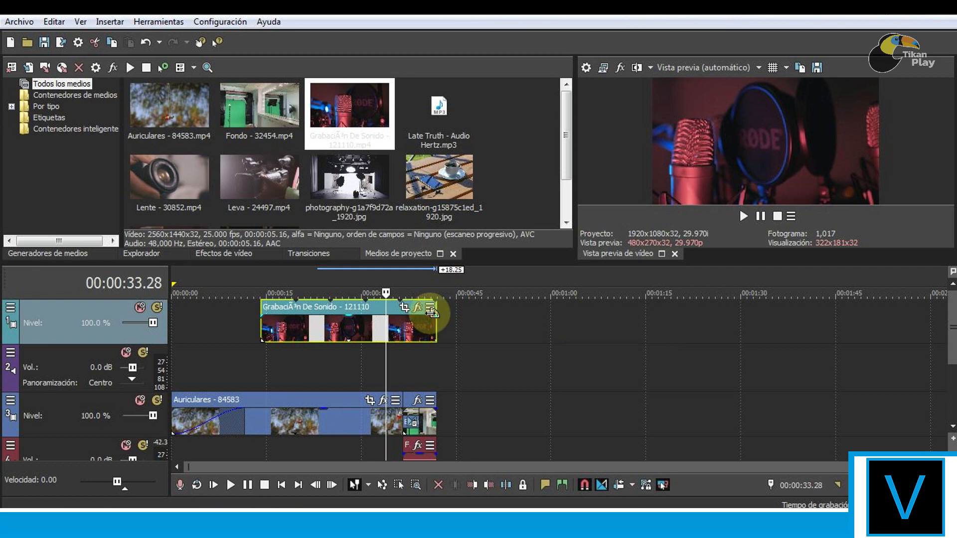
{"action": "left_click_drag", "start_coordinate": [433, 312], "coordinate": [387, 313]}
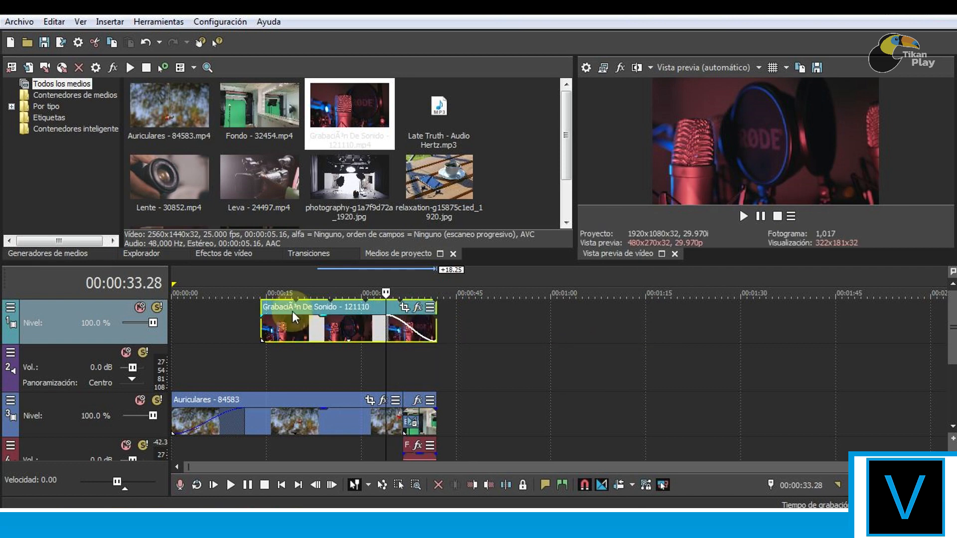
Step: Apply the Persianas 3D transition with the Simple preset to the start of the Grabación De Sonido clip
{"action": "mouse_move", "coordinate": [293, 316]}
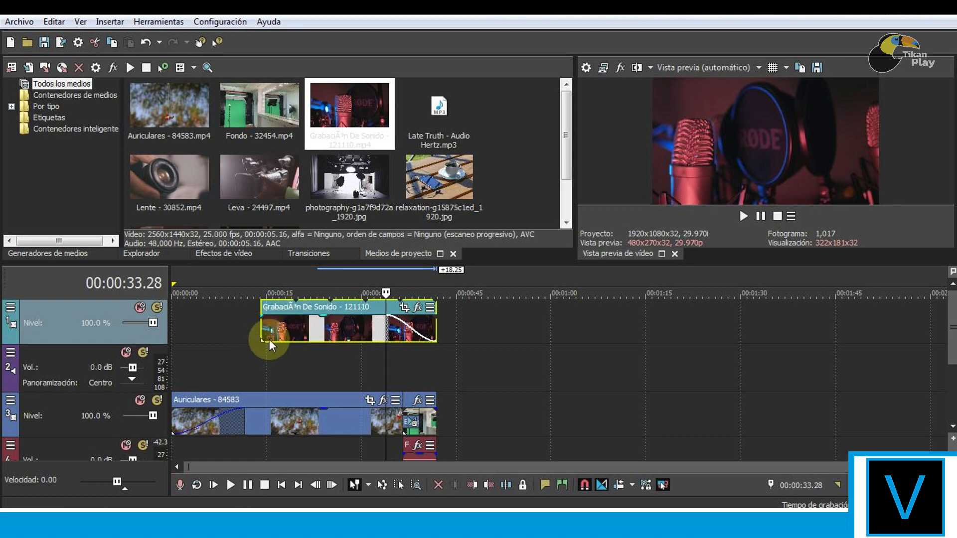
{"action": "left_click", "coordinate": [310, 253]}
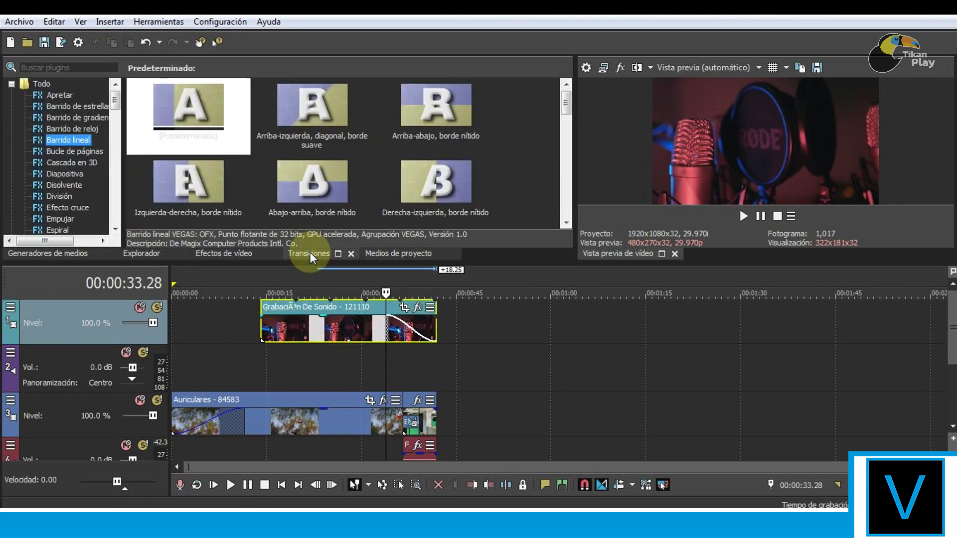
{"action": "left_click", "coordinate": [59, 198]}
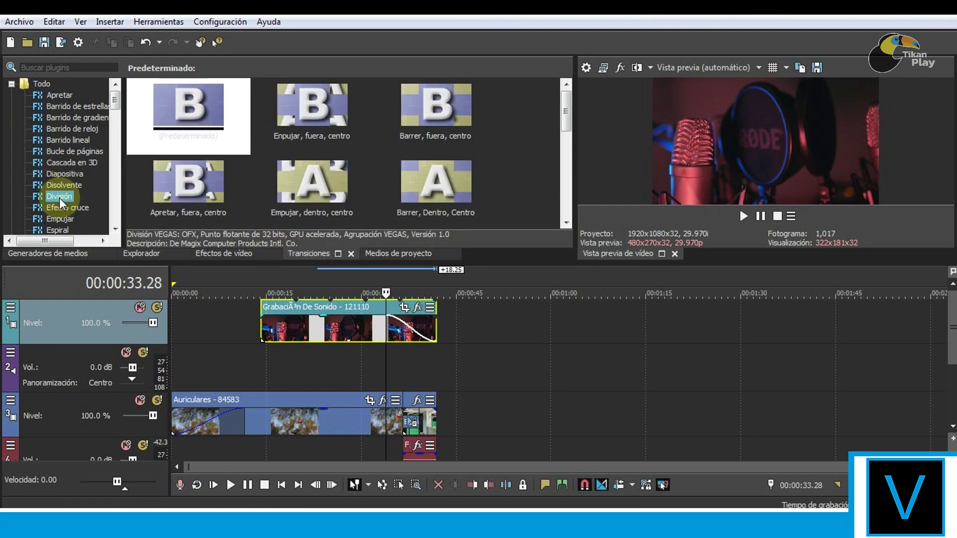
{"action": "left_click", "coordinate": [60, 219]}
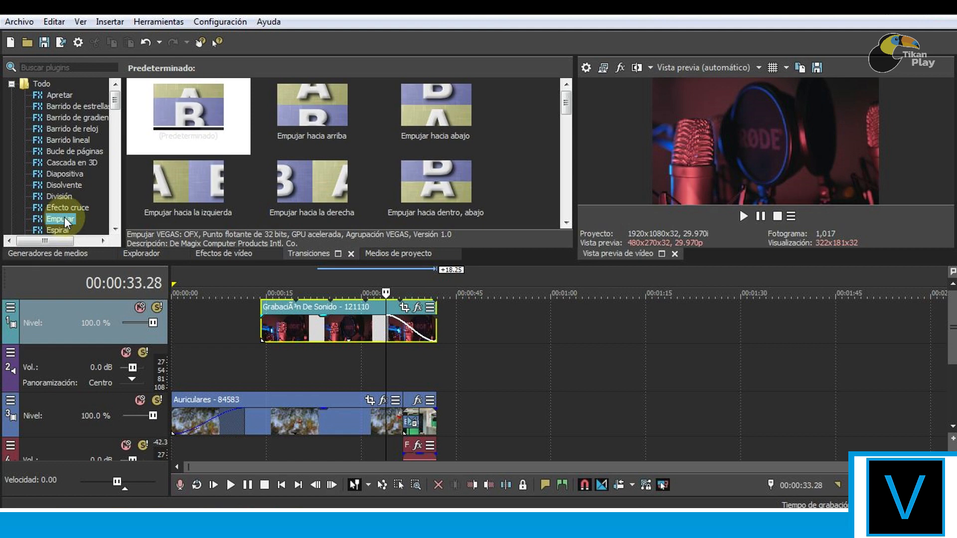
{"action": "left_click_drag", "start_coordinate": [115, 104], "coordinate": [119, 123]}
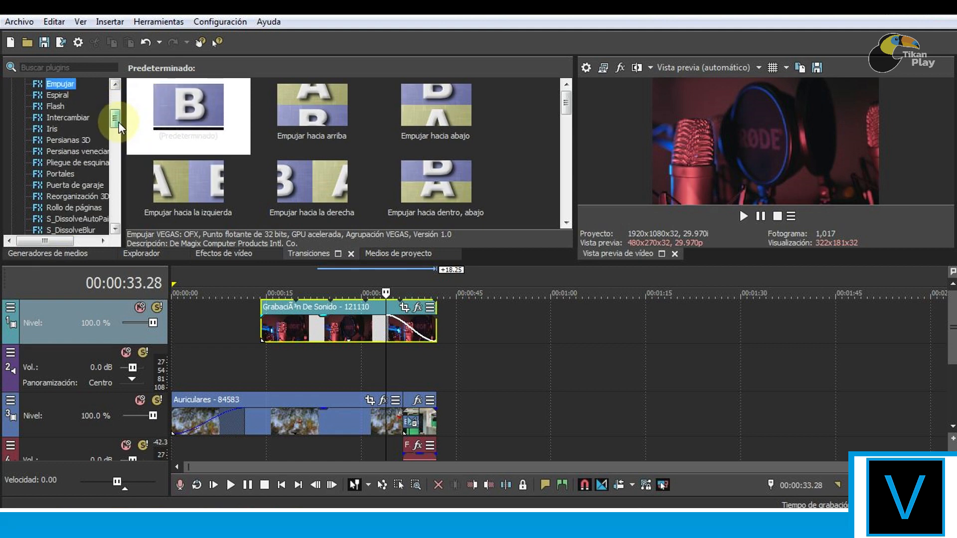
{"action": "left_click", "coordinate": [70, 140]}
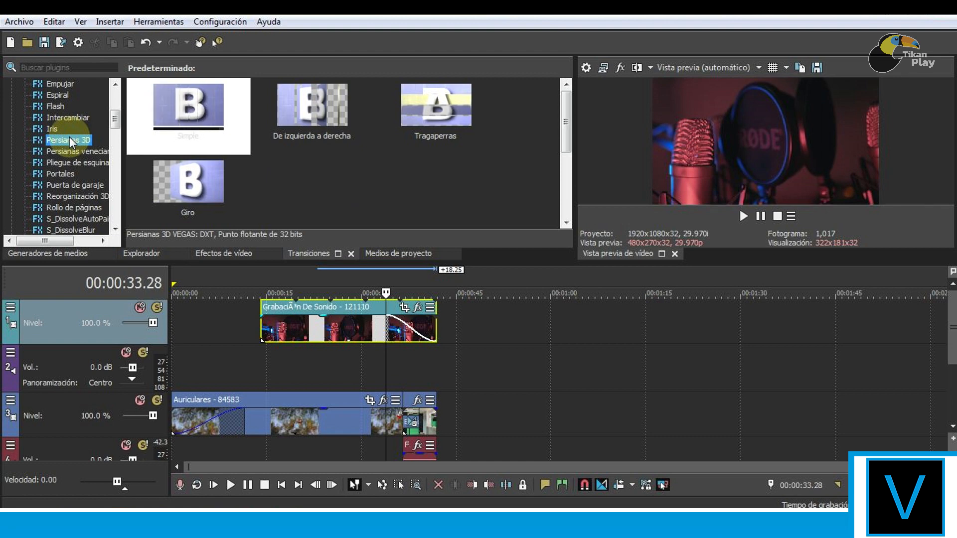
{"action": "left_click_drag", "start_coordinate": [194, 128], "coordinate": [262, 331]}
{"action": "left_click_drag", "start_coordinate": [263, 331], "coordinate": [263, 331]}
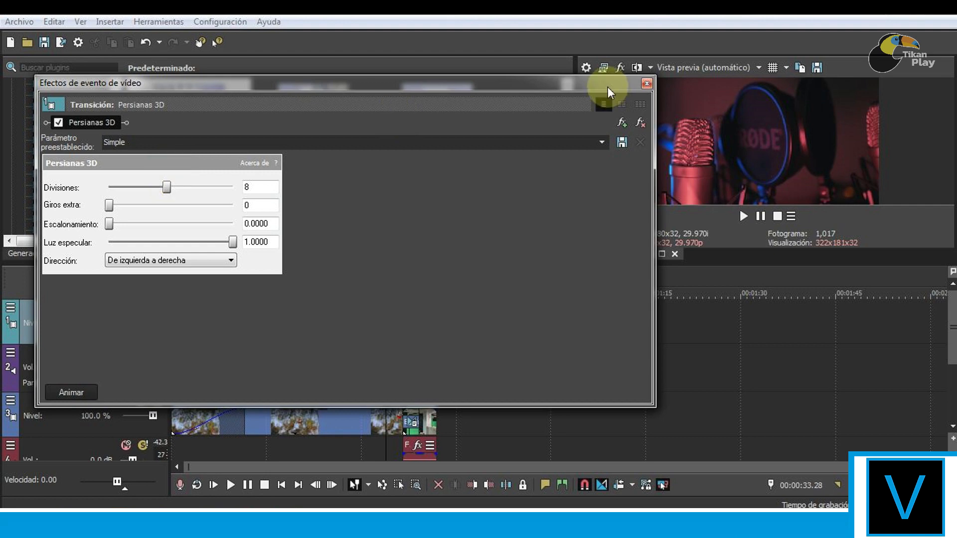
{"action": "left_click", "coordinate": [647, 83]}
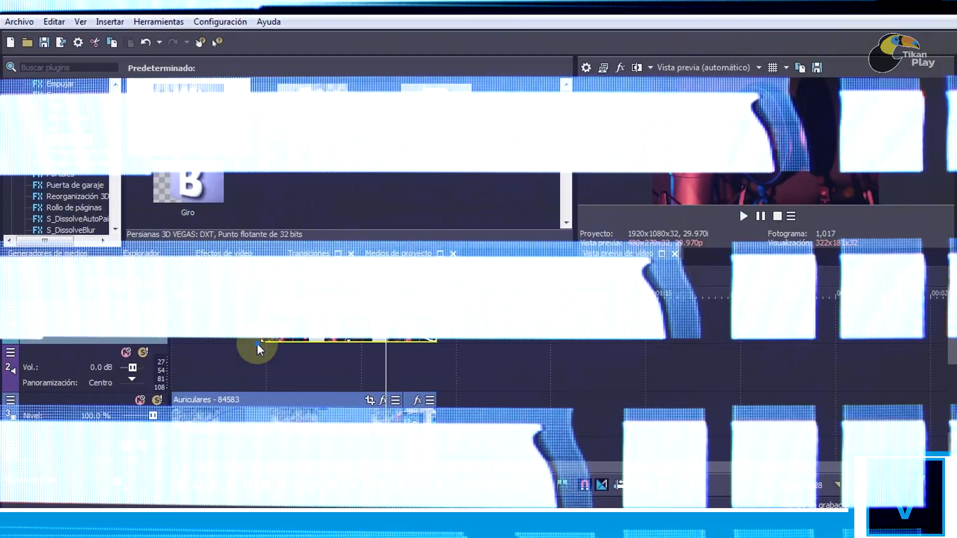
Step: Look through the video effects, examining the presets of Brillo y contraste, Coincidencia de color and Corrector de color
{"action": "left_click", "coordinate": [273, 352]}
{"action": "left_click", "coordinate": [235, 255]}
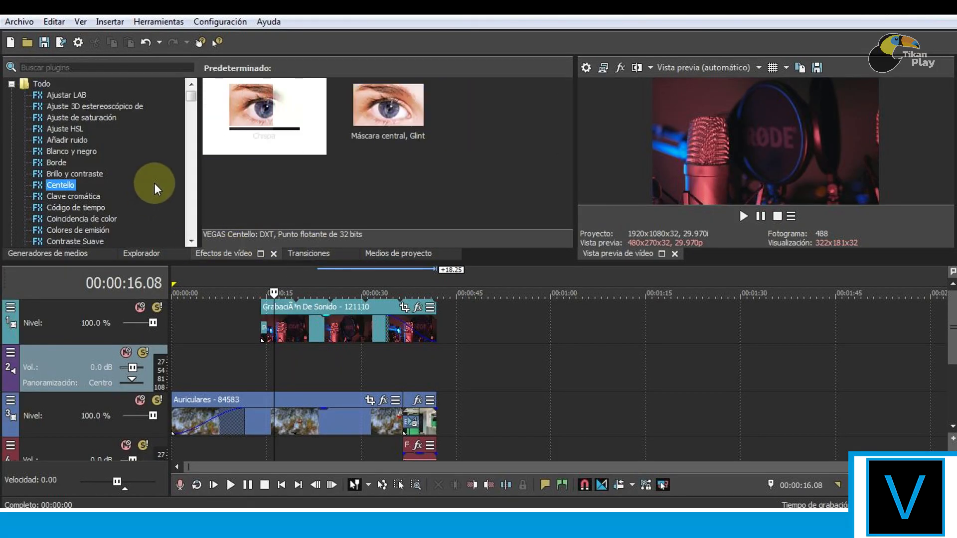
{"action": "mouse_move", "coordinate": [192, 99]}
{"action": "left_mouse_down"}
{"action": "mouse_move", "coordinate": [190, 149]}
{"action": "mouse_move", "coordinate": [189, 90]}
{"action": "left_mouse_up"}
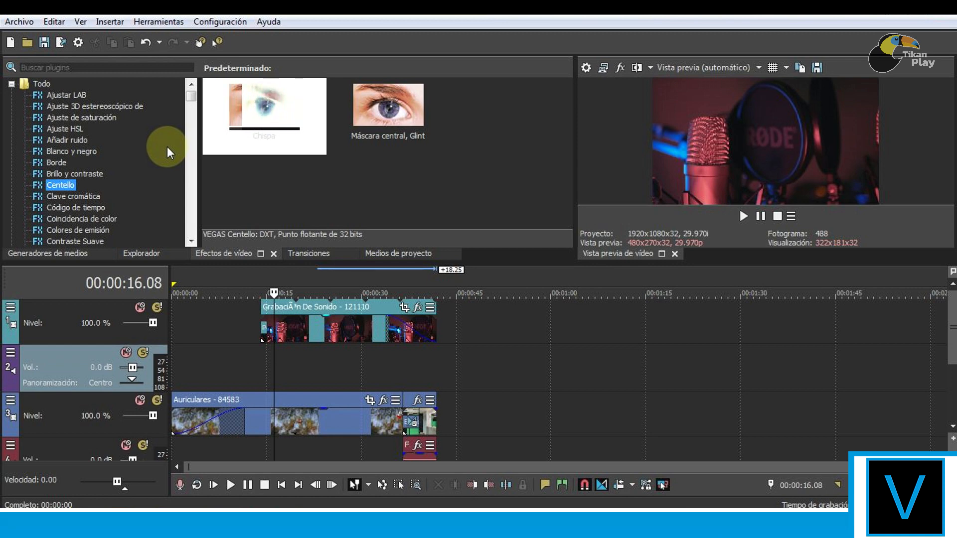
{"action": "left_click", "coordinate": [84, 175]}
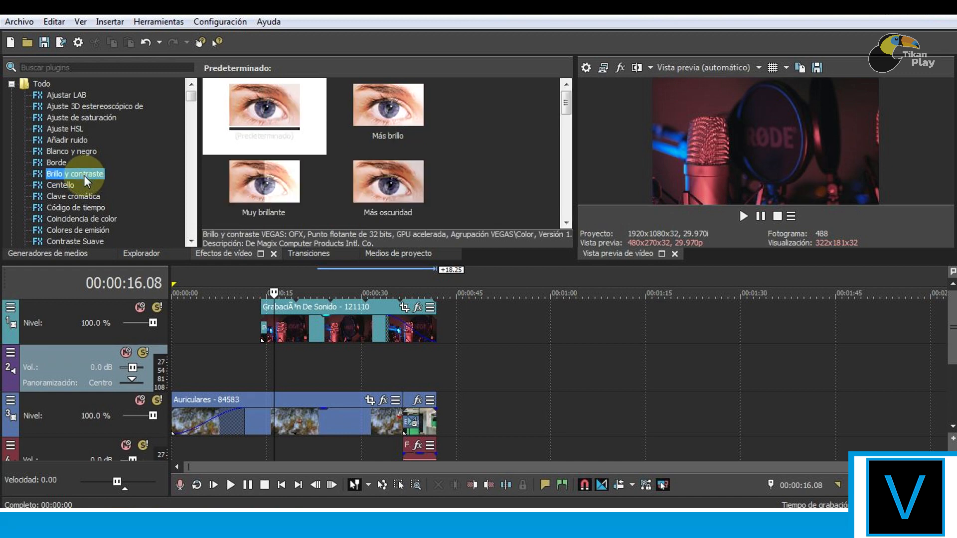
{"action": "left_click", "coordinate": [82, 219]}
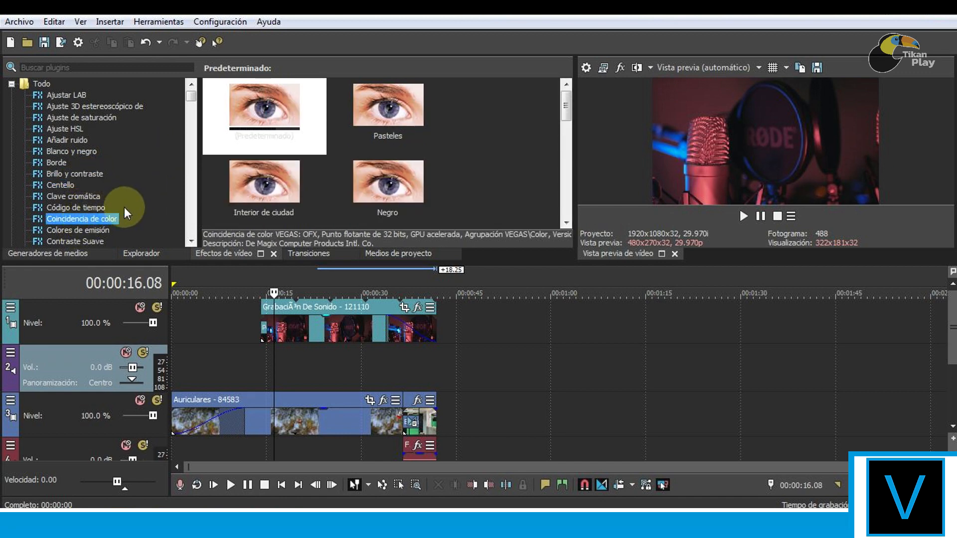
{"action": "left_click_drag", "start_coordinate": [190, 93], "coordinate": [193, 98]}
{"action": "left_click", "coordinate": [95, 162]}
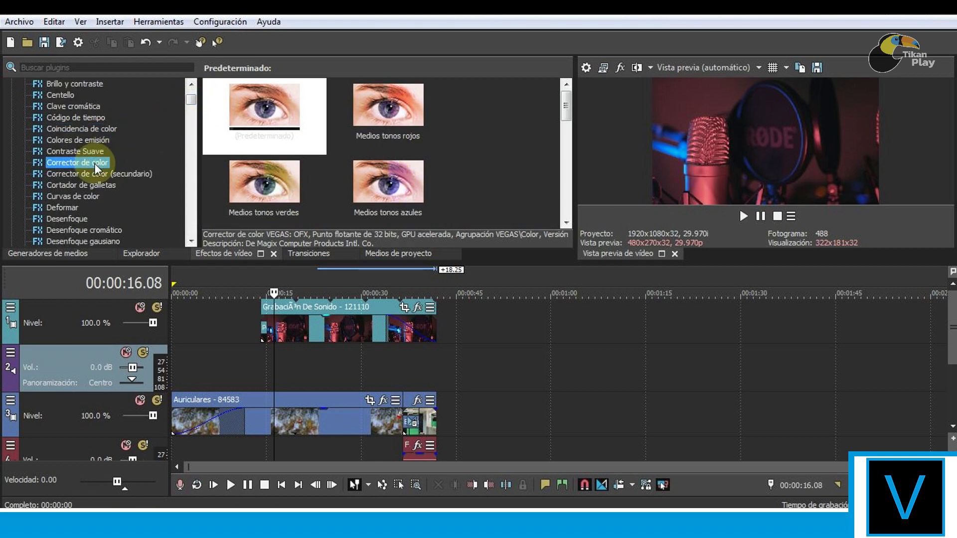
Step: Compare the Desenfoque gausiano presets and apply Desenfoque medio to the Grabación De Sonido clip
{"action": "left_click", "coordinate": [83, 241]}
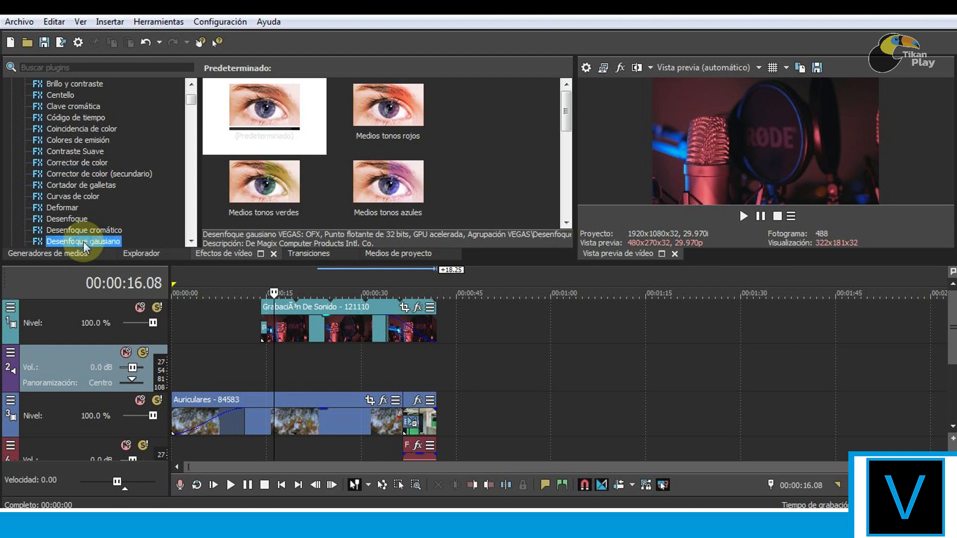
{"action": "left_click", "coordinate": [393, 96]}
{"action": "left_click", "coordinate": [309, 172]}
{"action": "left_click", "coordinate": [361, 197]}
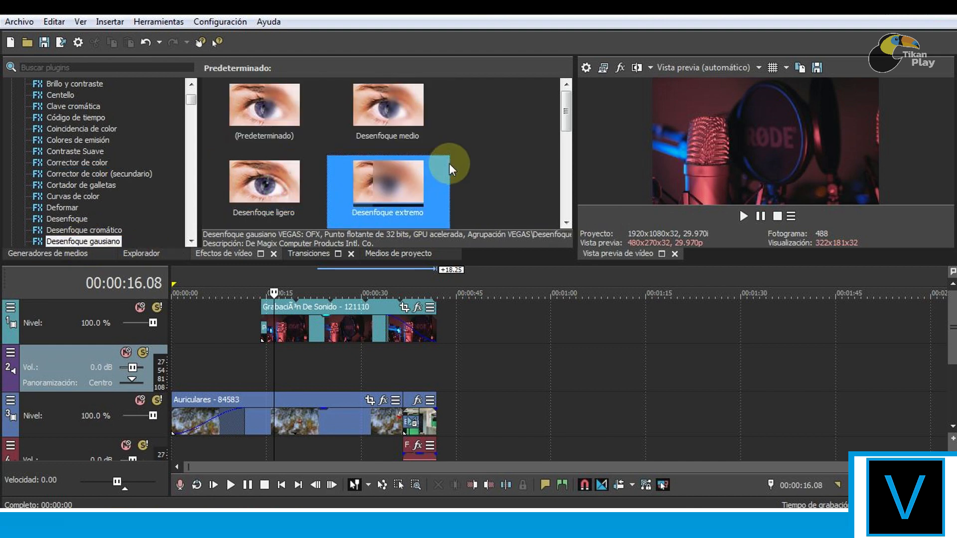
{"action": "left_click", "coordinate": [405, 129]}
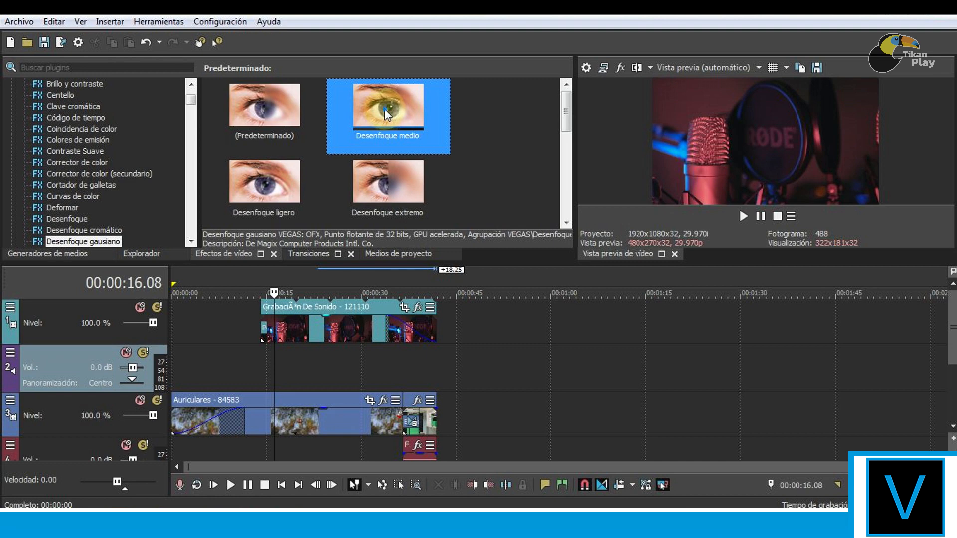
{"action": "left_click_drag", "start_coordinate": [385, 109], "coordinate": [336, 331]}
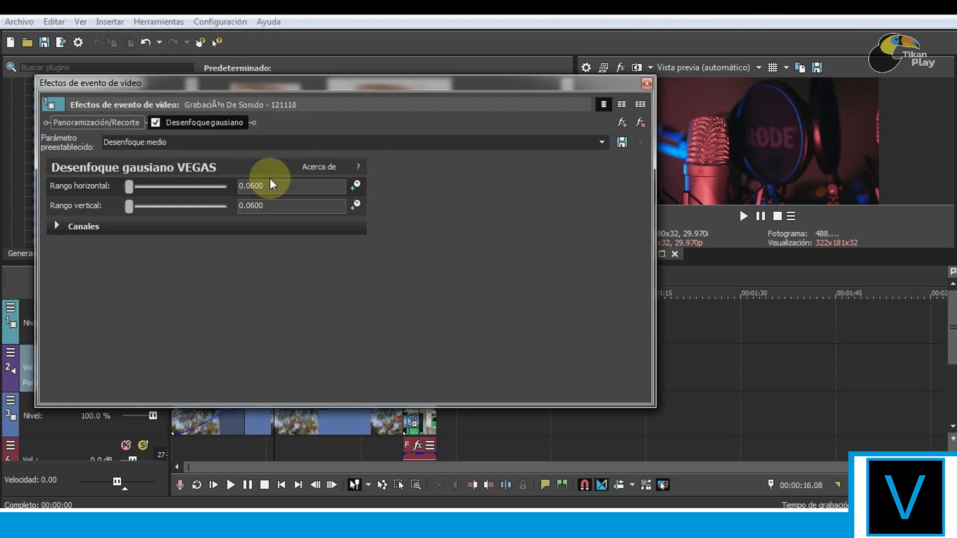
{"action": "left_click", "coordinate": [646, 83]}
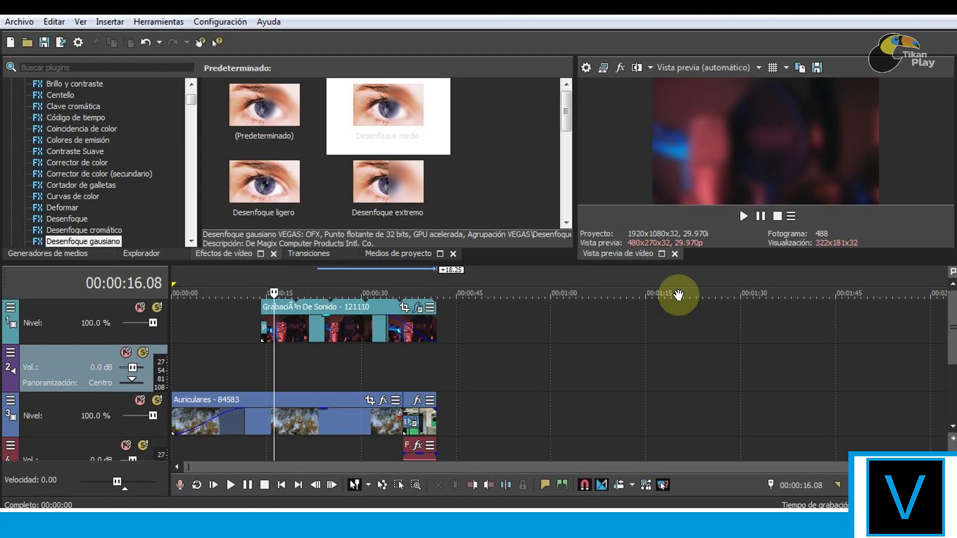
Step: Undo the Gaussian blur applied to the Grabación De Sonido clip
{"action": "key", "text": "ctrl+z"}
{"action": "key", "text": "ctrl+z"}
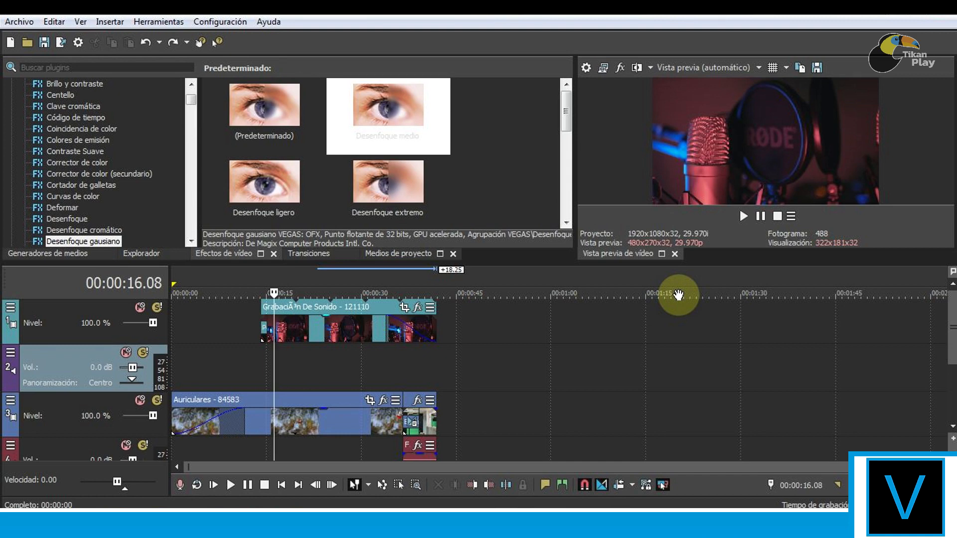
Step: Insert a new video track above the Grabación De Sonido track
{"action": "right_click", "coordinate": [485, 312]}
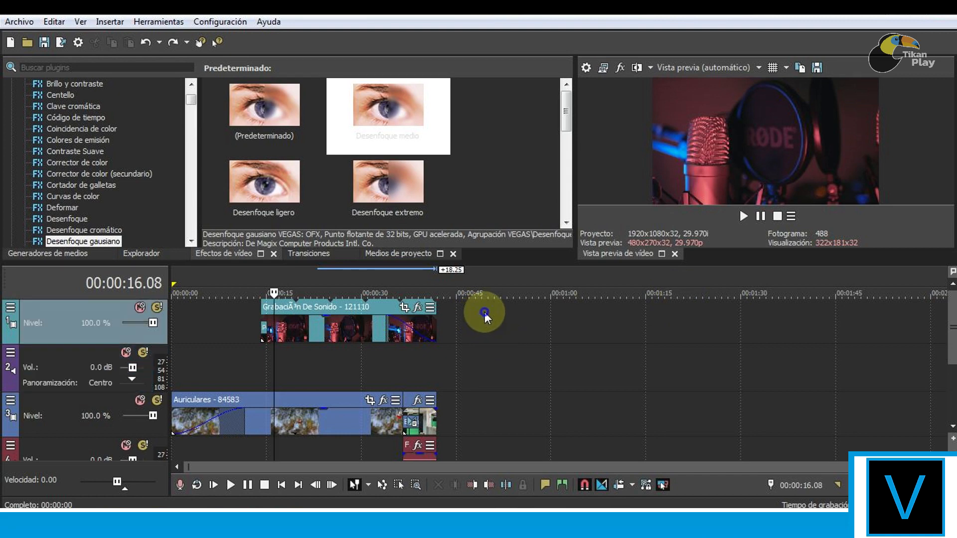
{"action": "left_click", "coordinate": [485, 312]}
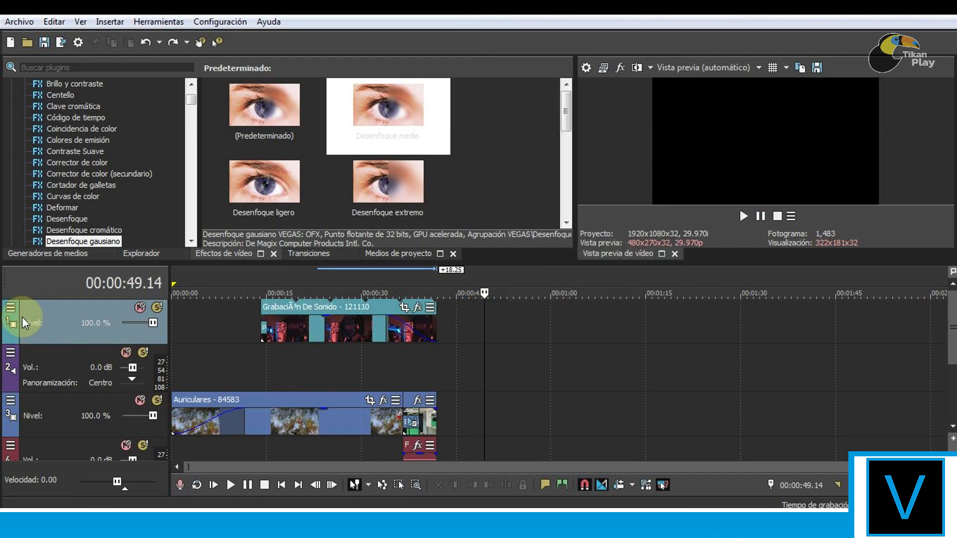
{"action": "right_click", "coordinate": [491, 332]}
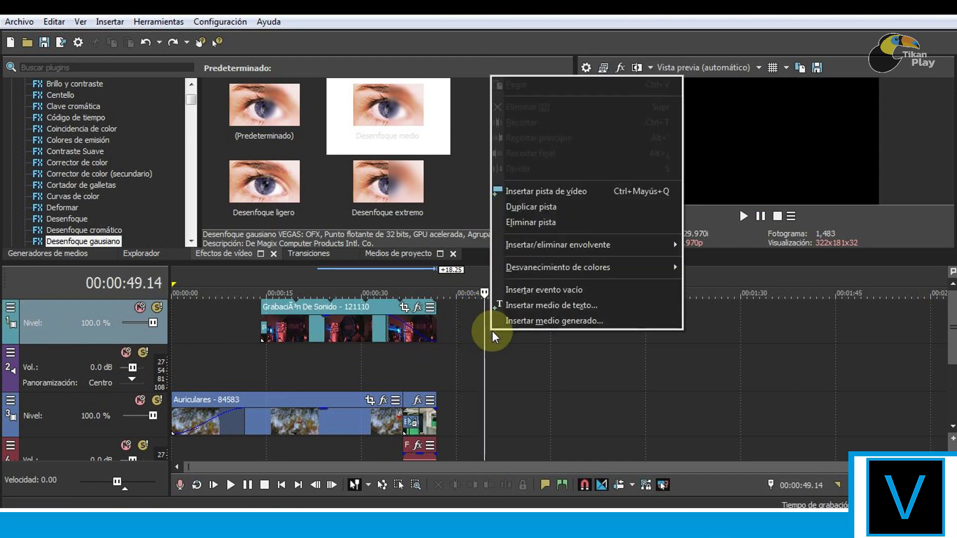
{"action": "left_click", "coordinate": [537, 193]}
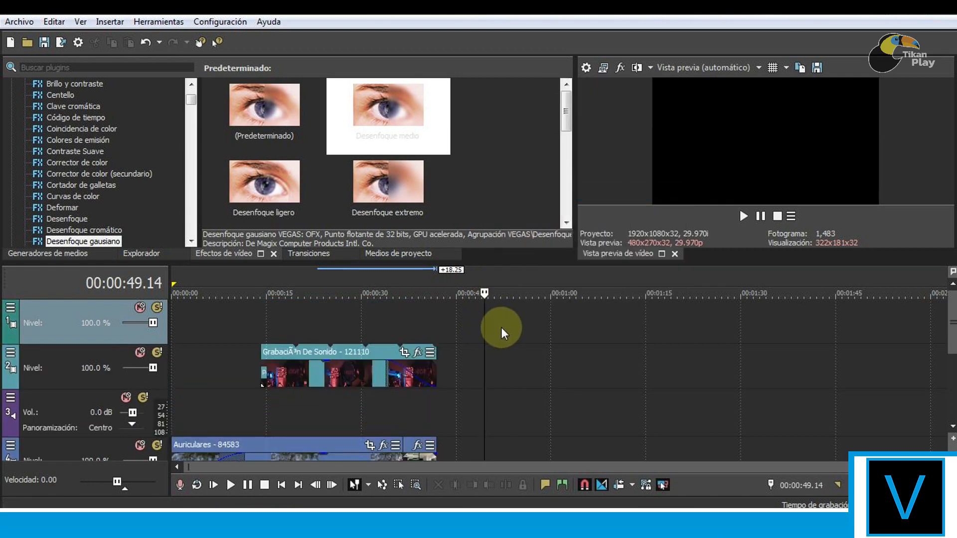
Step: Insert a text media event on the new empty video track at 00:00:20.04 and move its settings window clear of the preview
{"action": "left_click", "coordinate": [298, 333]}
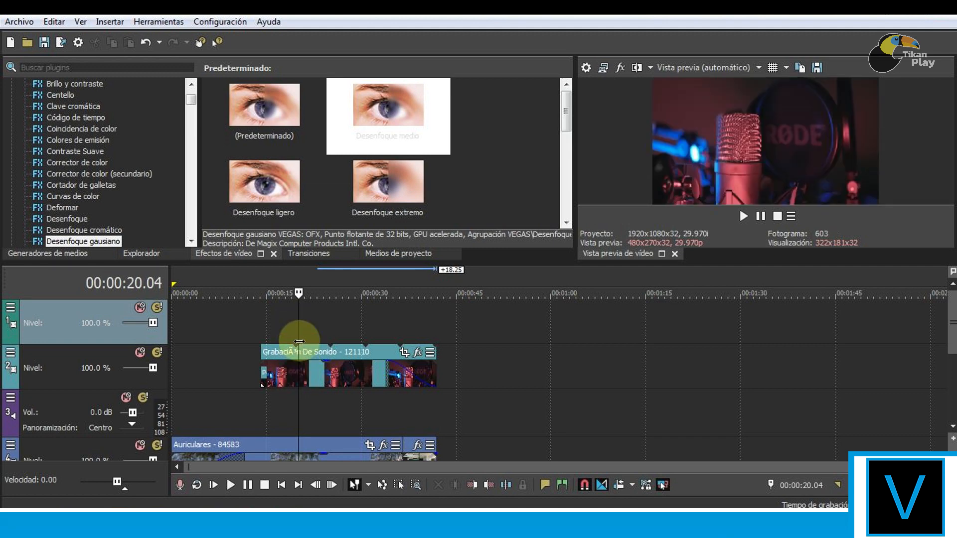
{"action": "right_click", "coordinate": [317, 325]}
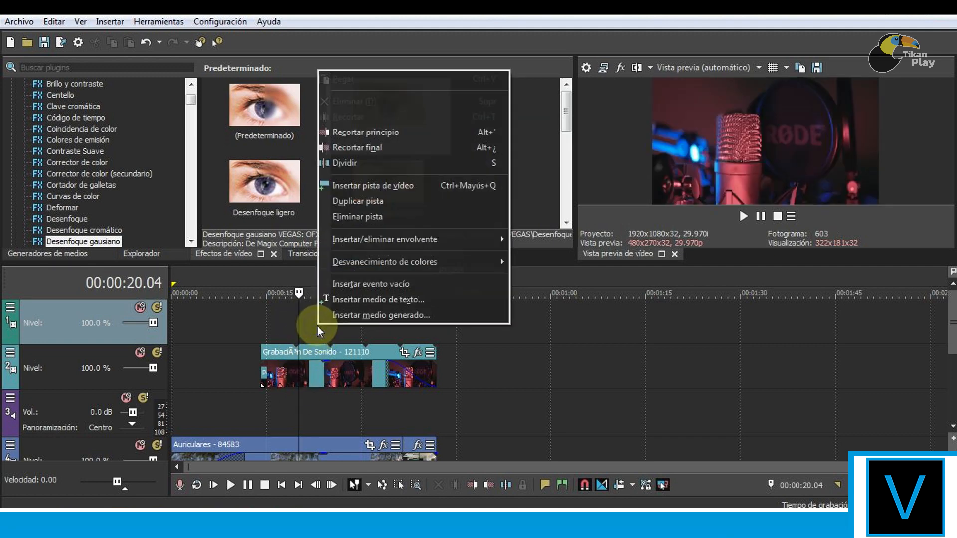
{"action": "left_click", "coordinate": [385, 302]}
{"action": "left_click_drag", "start_coordinate": [331, 121], "coordinate": [322, 65]}
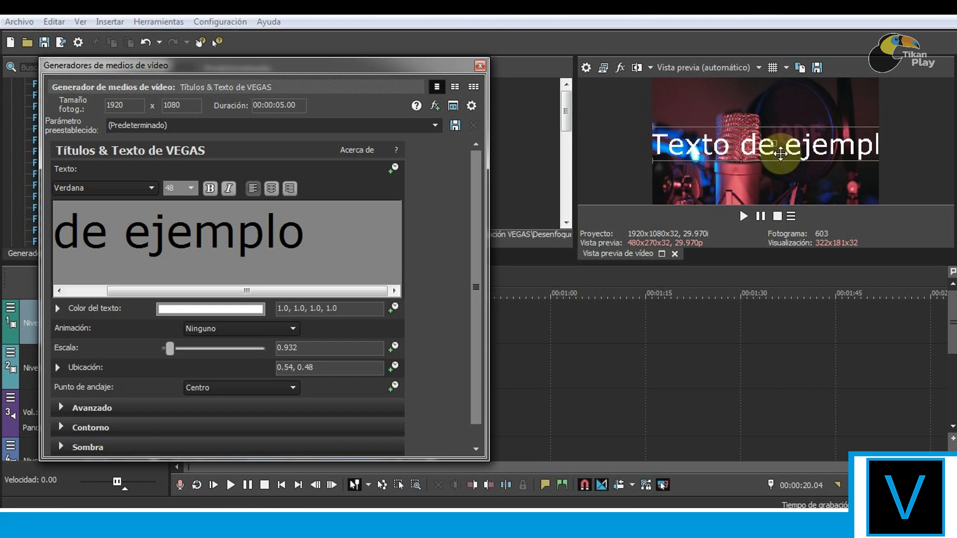
Step: Adjust the sample text directly in the preview to a scale of 0.945 and a location of about 0.52, 0.48
{"action": "left_click_drag", "start_coordinate": [738, 159], "coordinate": [734, 156]}
{"action": "left_click_drag", "start_coordinate": [671, 151], "coordinate": [664, 130]}
{"action": "left_click_drag", "start_coordinate": [767, 152], "coordinate": [747, 151]}
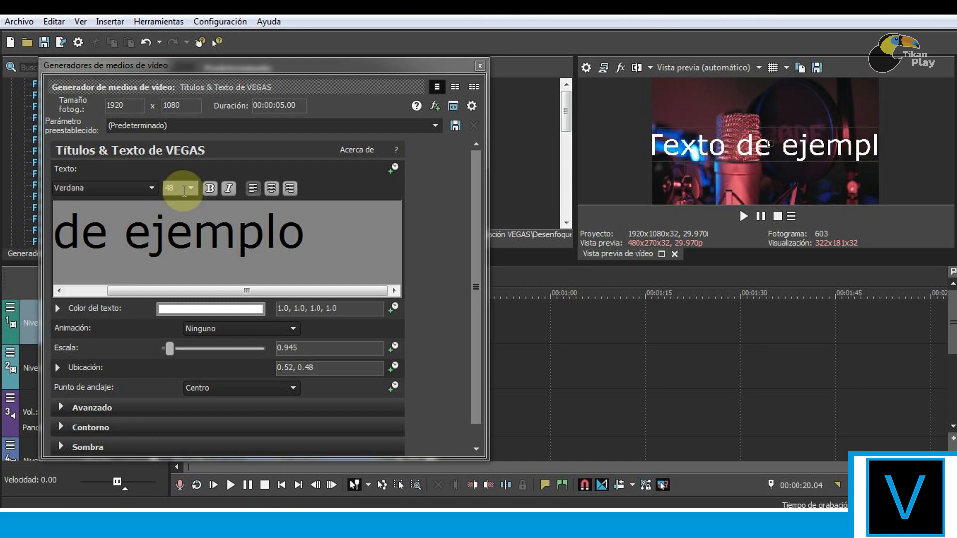
Step: Set the font size of the entire sample text to 35, trying 25 along the way
{"action": "left_click", "coordinate": [313, 234]}
{"action": "left_click_drag", "start_coordinate": [311, 243], "coordinate": [11, 246]}
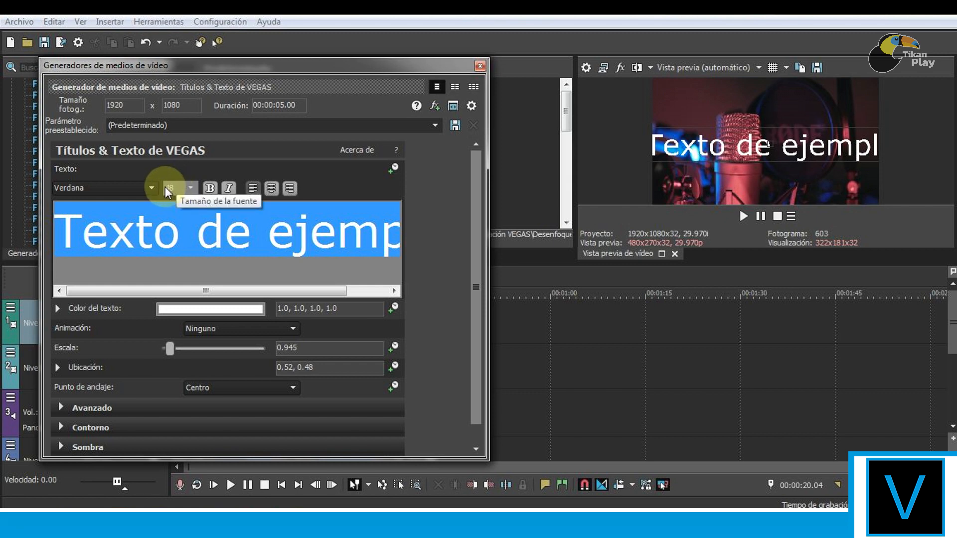
{"action": "left_click", "coordinate": [192, 188]}
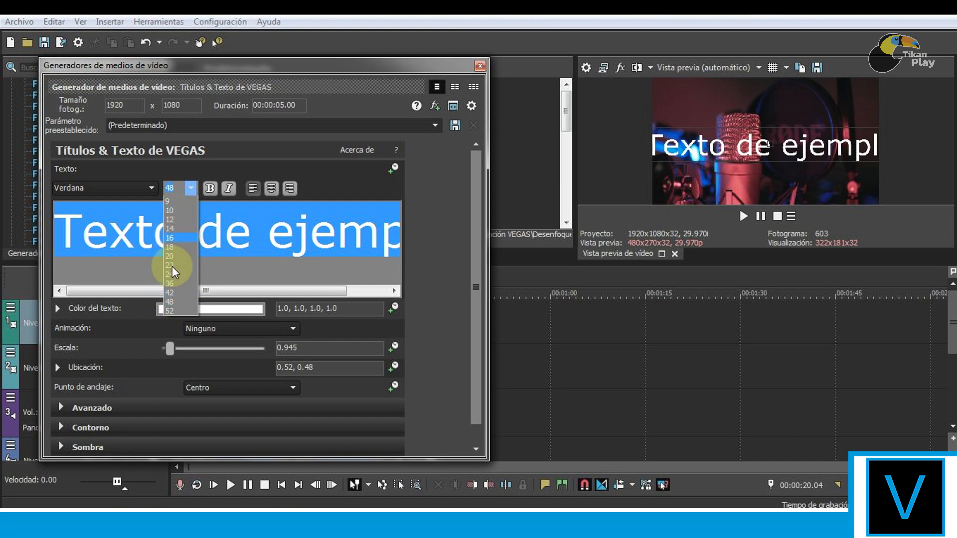
{"action": "left_click", "coordinate": [177, 188]}
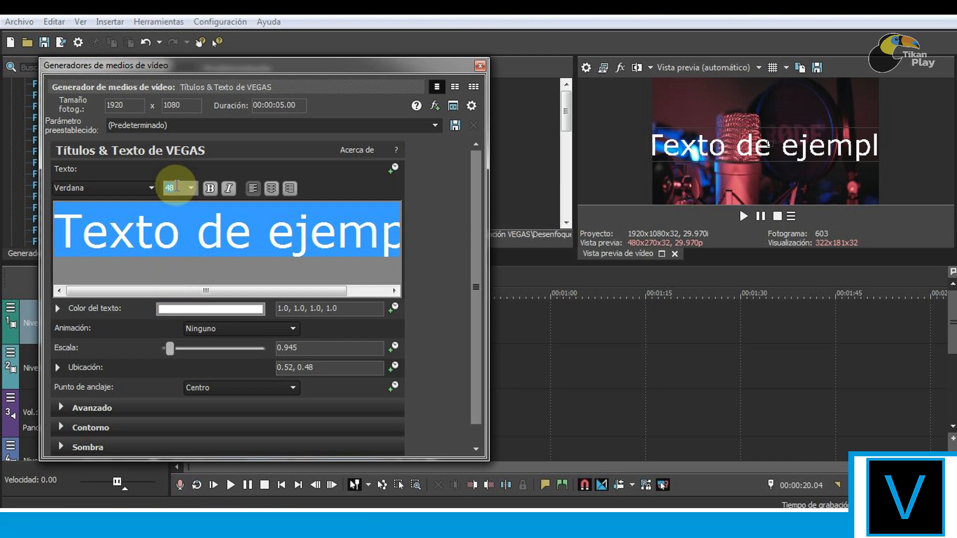
{"action": "type", "text": "35"}
{"action": "key", "text": "Return"}
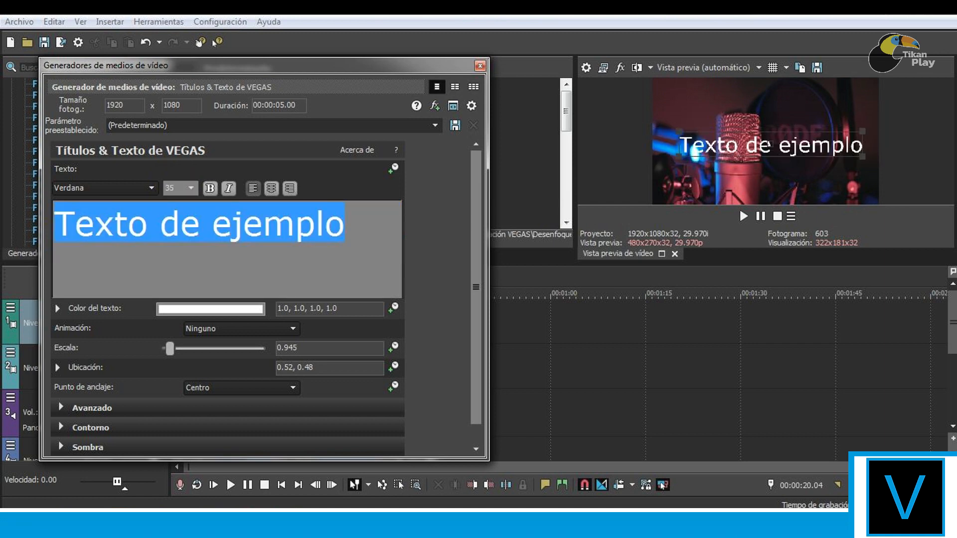
{"action": "type", "text": "25"}
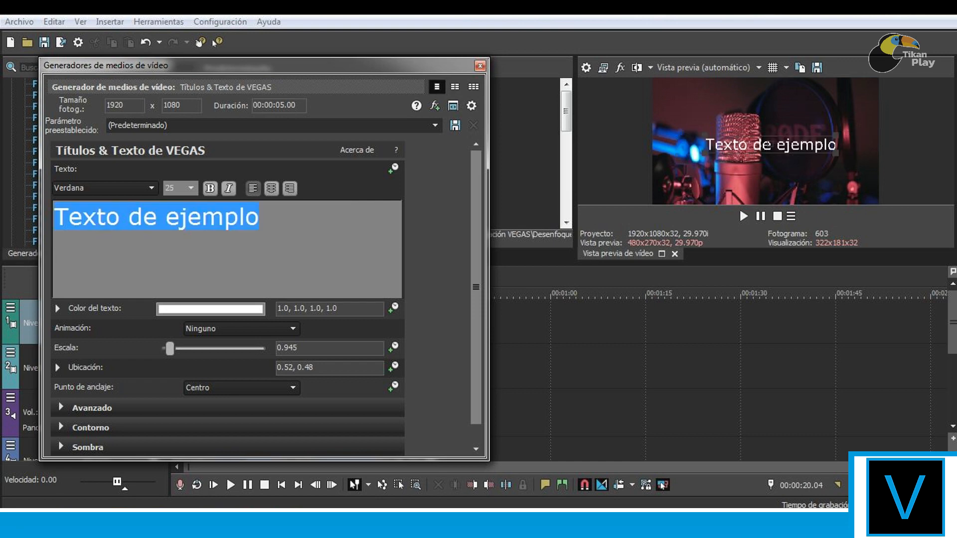
{"action": "key", "text": "BackSpace"}
{"action": "key", "text": "BackSpace"}
{"action": "type", "text": "35"}
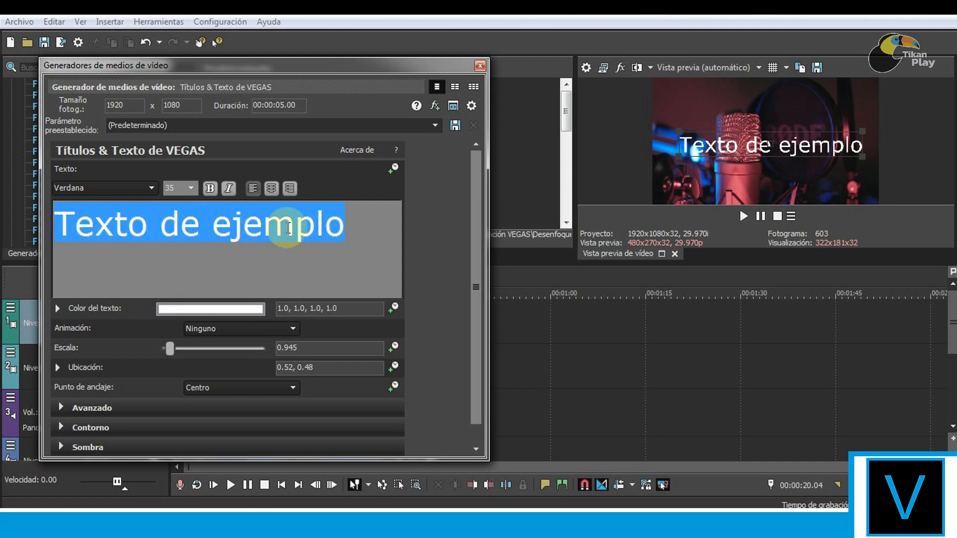
Step: Try blue and magenta text colours, and settle on a near-white colour of 0.89, 1.0, 1.0, 1.0
{"action": "left_click", "coordinate": [199, 309]}
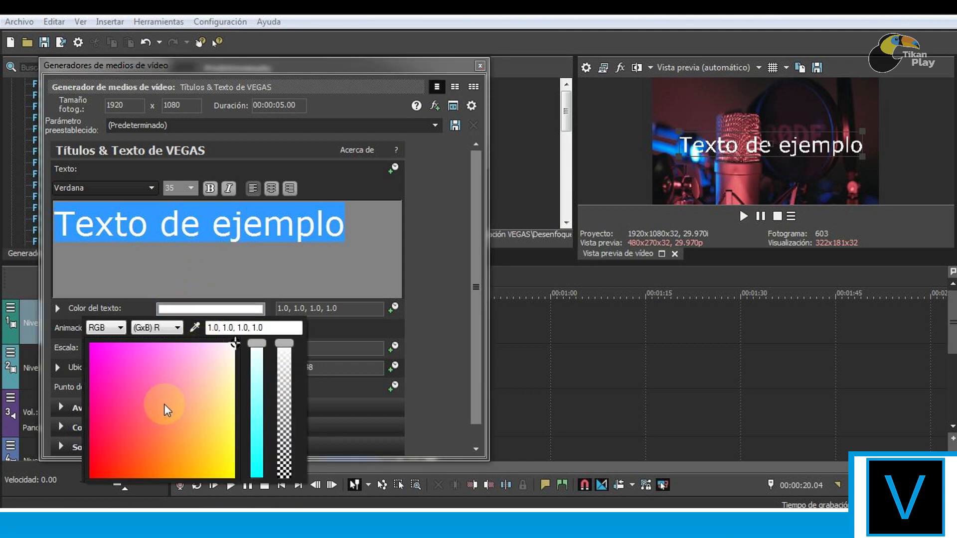
{"action": "left_click", "coordinate": [257, 459]}
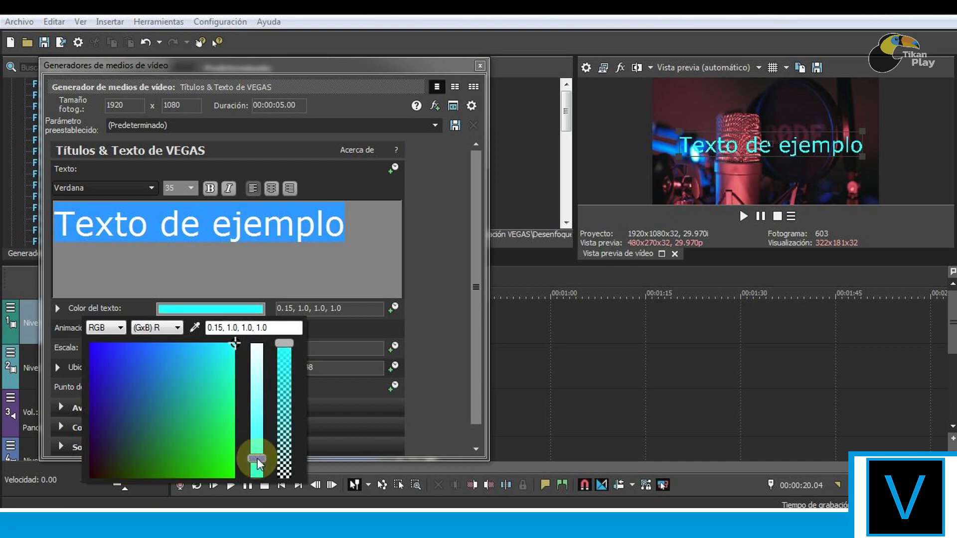
{"action": "left_click", "coordinate": [219, 457]}
{"action": "left_click", "coordinate": [116, 378]}
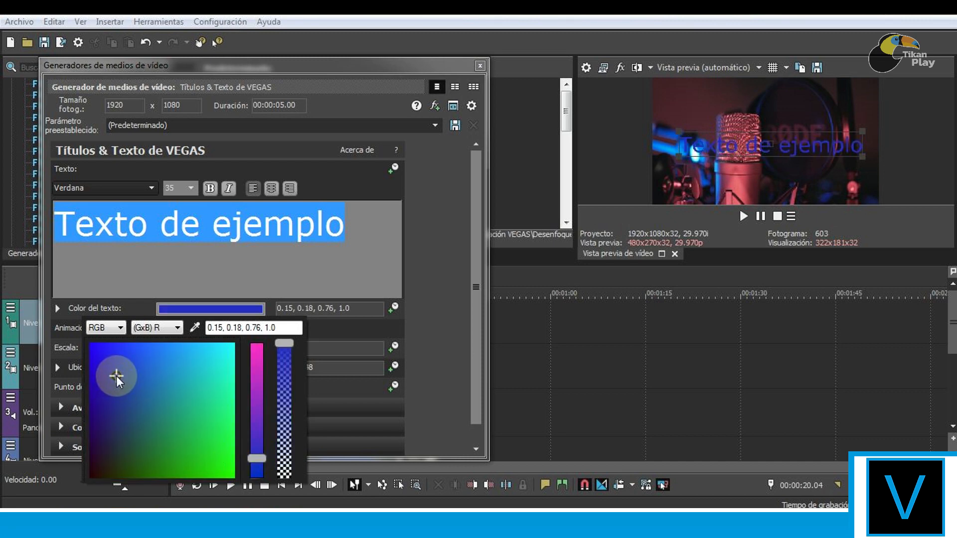
{"action": "left_click", "coordinate": [256, 358]}
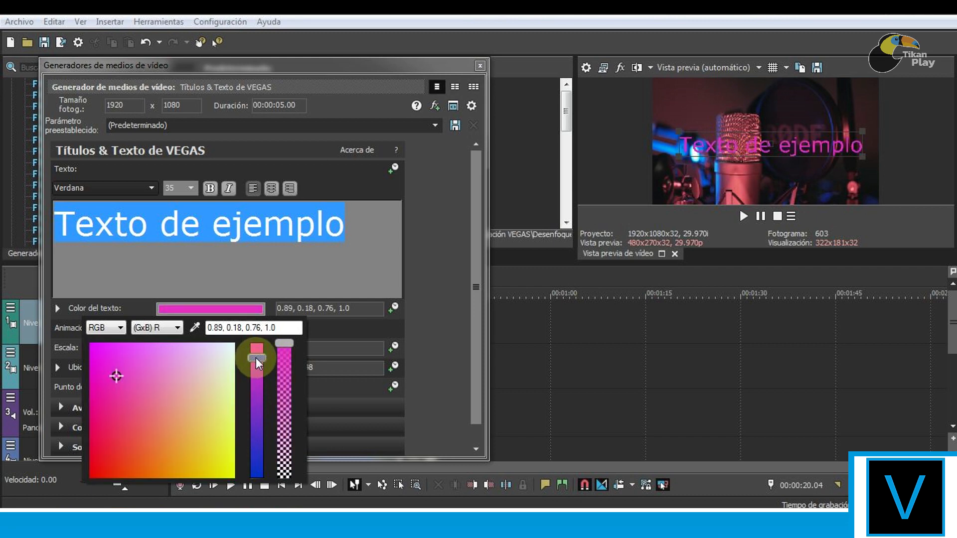
{"action": "left_click", "coordinate": [116, 376]}
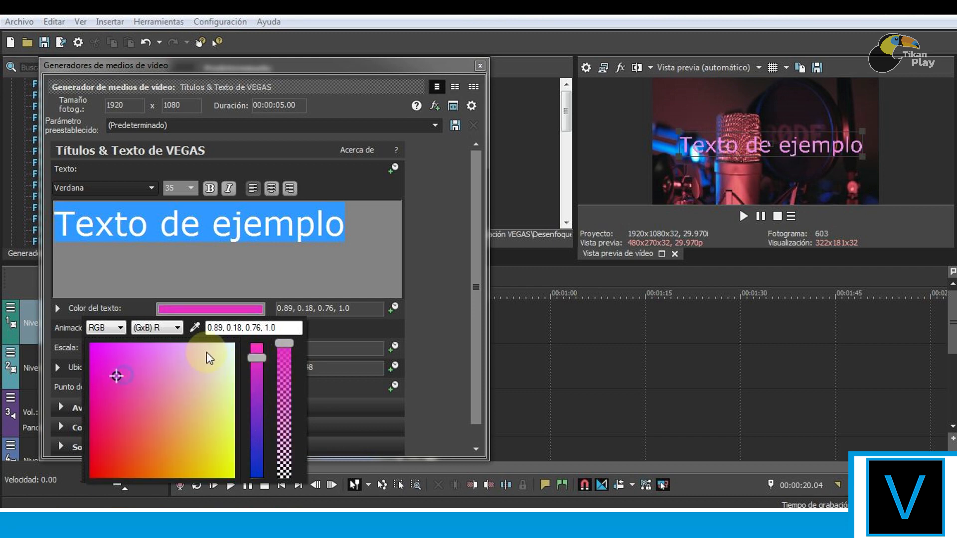
{"action": "left_click_drag", "start_coordinate": [232, 350], "coordinate": [244, 342]}
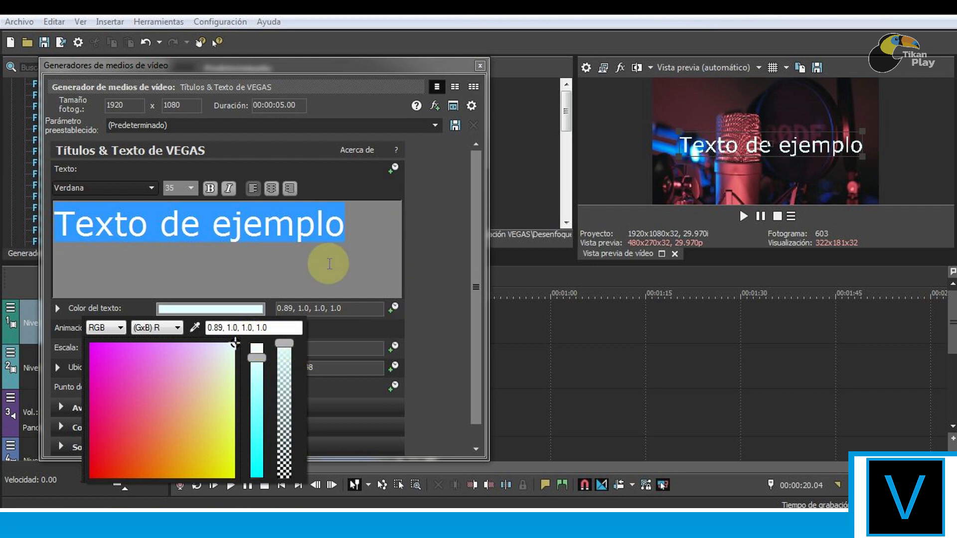
{"action": "left_click", "coordinate": [427, 248]}
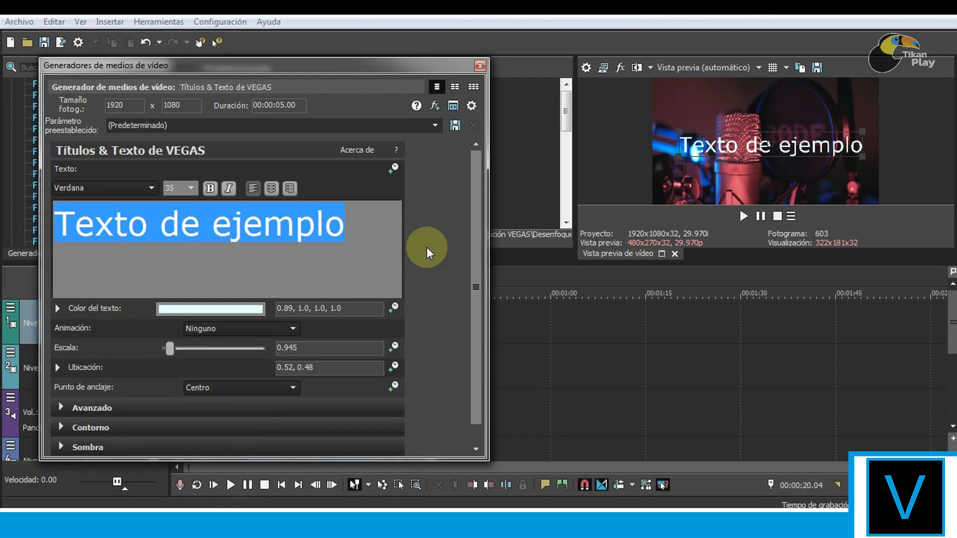
Step: Set the text's outline colour to red, 1.0, 0.13, 0.19, 1.0
{"action": "left_click_drag", "start_coordinate": [478, 202], "coordinate": [478, 249]}
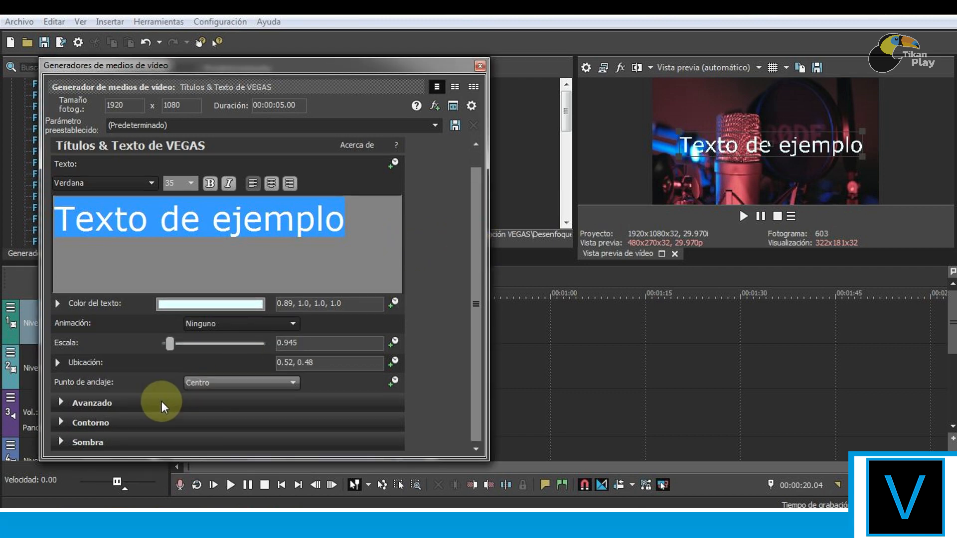
{"action": "left_click", "coordinate": [60, 421]}
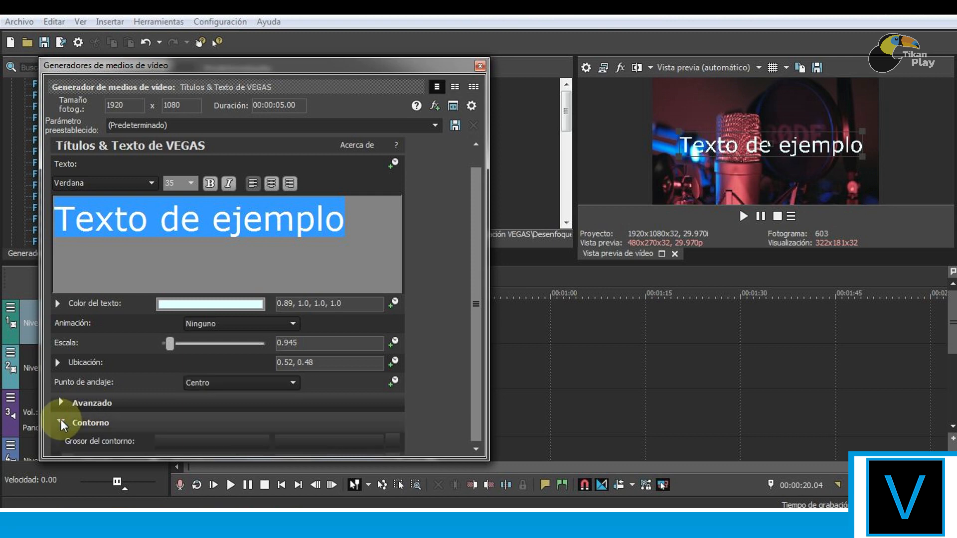
{"action": "left_click_drag", "start_coordinate": [479, 214], "coordinate": [476, 307]}
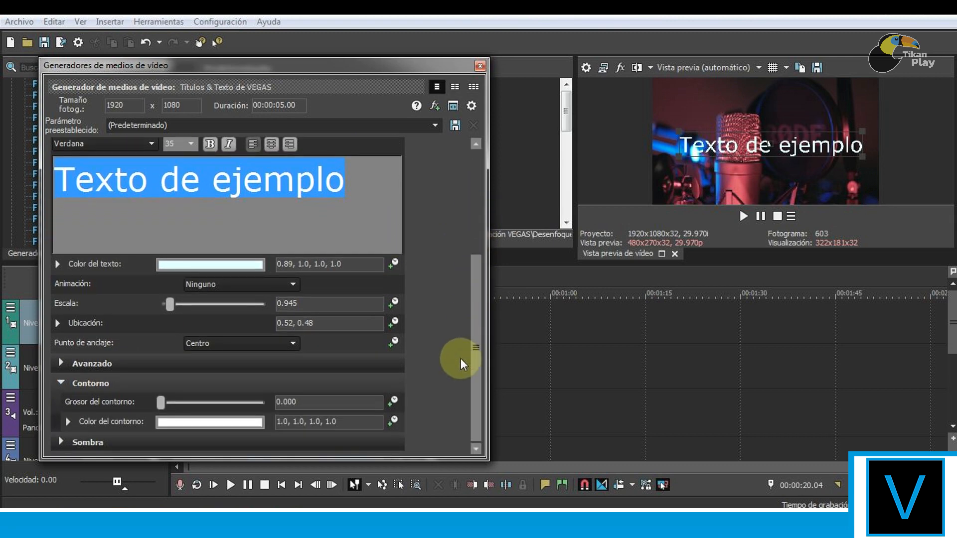
{"action": "left_click", "coordinate": [228, 423]}
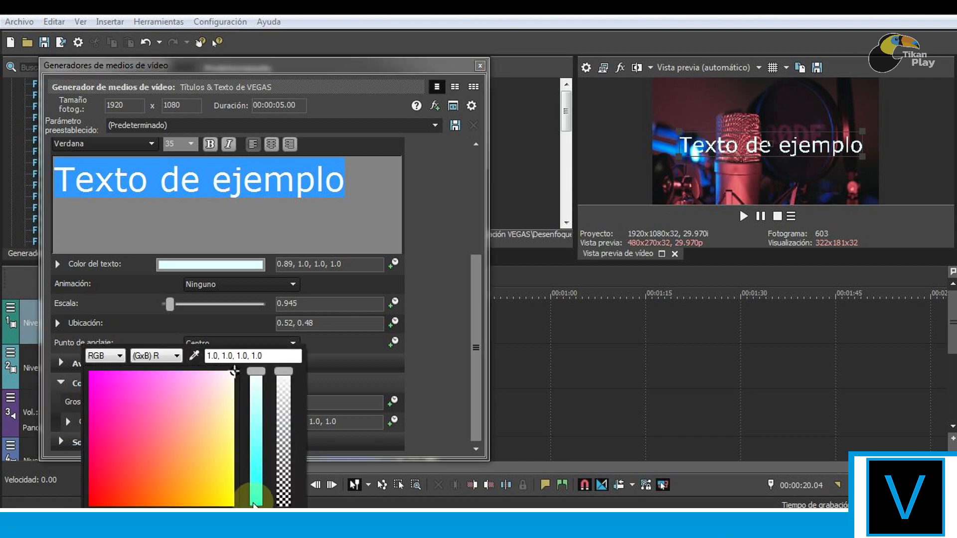
{"action": "left_click", "coordinate": [107, 482]}
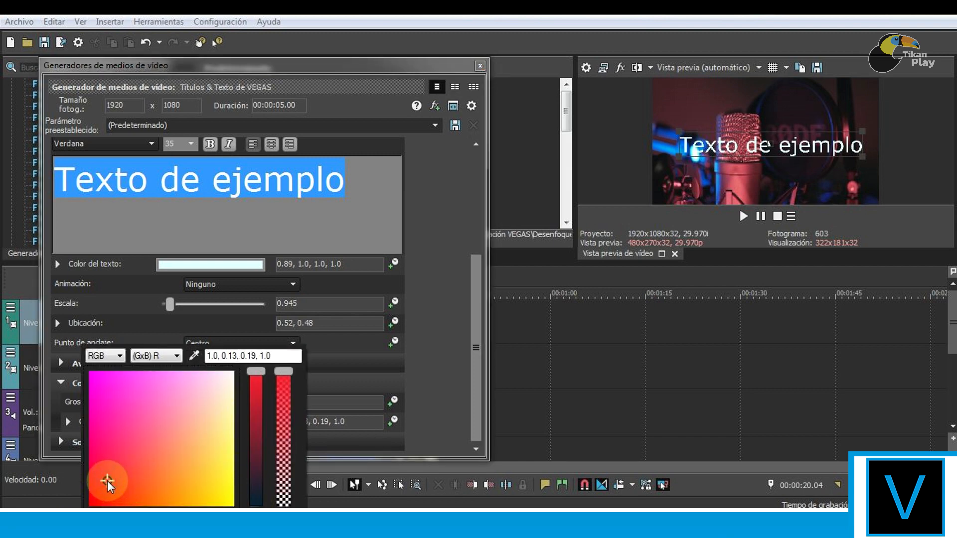
{"action": "left_click", "coordinate": [426, 328]}
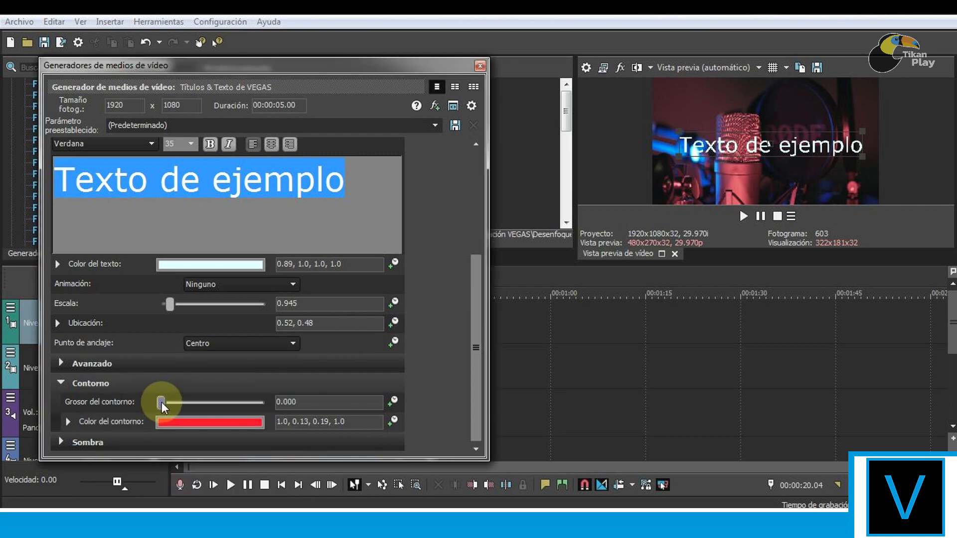
Step: Try outline thicknesses of 10.000 and about 4.014 on the text, and return the thickness to 0.000
{"action": "left_click_drag", "start_coordinate": [162, 402], "coordinate": [265, 404]}
{"action": "left_click", "coordinate": [805, 146]}
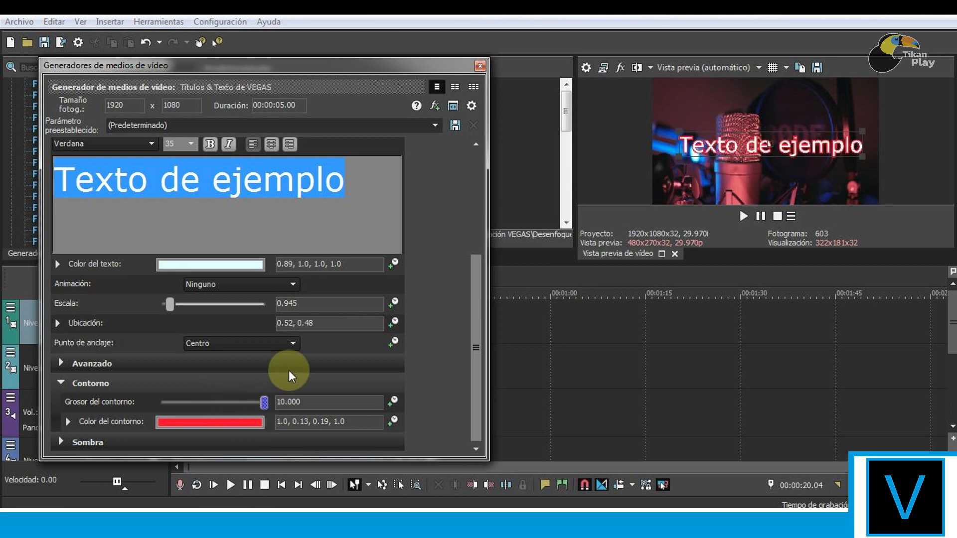
{"action": "left_click_drag", "start_coordinate": [260, 405], "coordinate": [205, 406]}
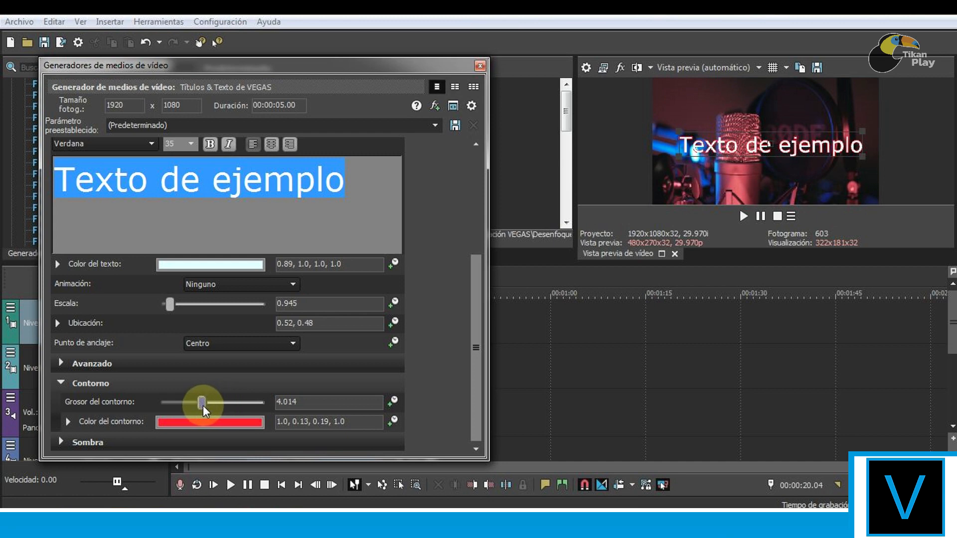
{"action": "left_click", "coordinate": [709, 147]}
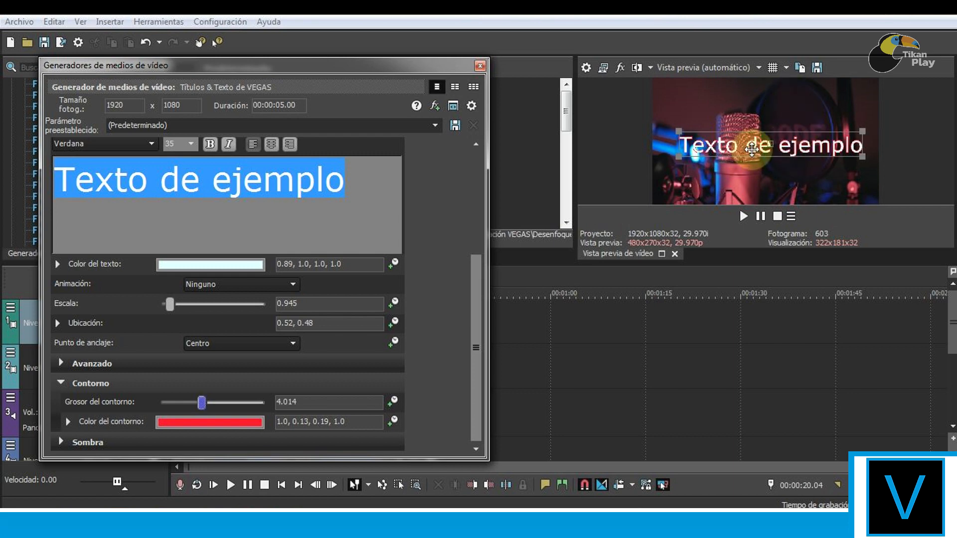
{"action": "left_click_drag", "start_coordinate": [201, 402], "coordinate": [127, 415]}
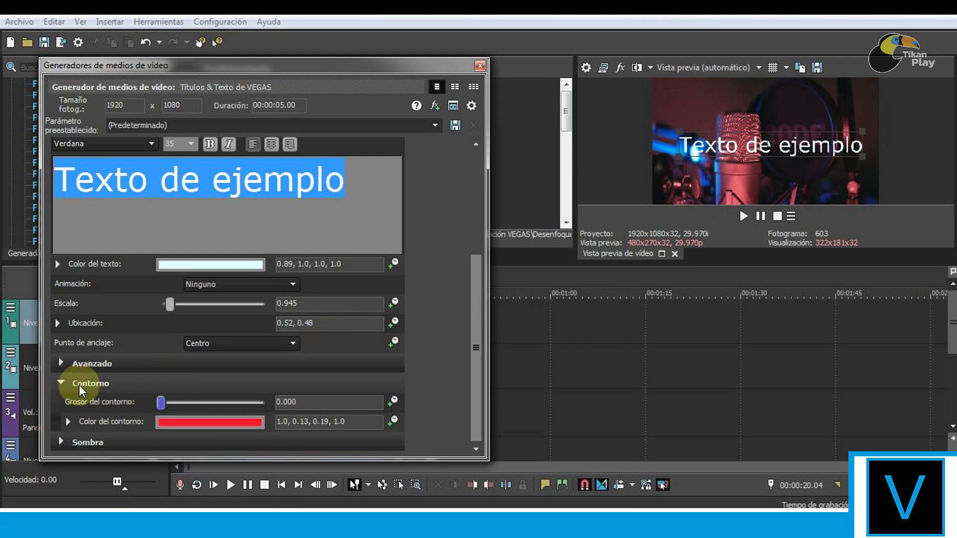
{"action": "left_click", "coordinate": [59, 384]}
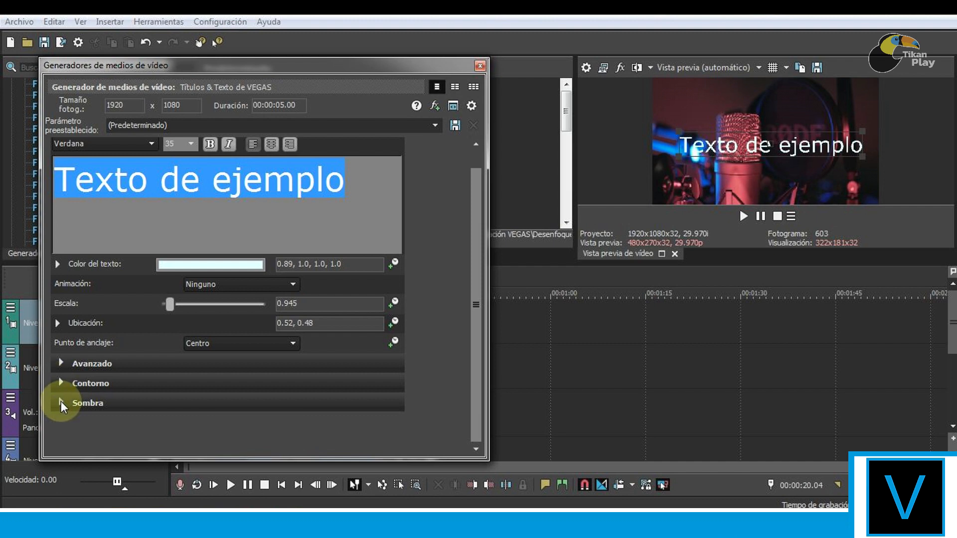
Step: Try the text's shadow in the preview and disable it again
{"action": "left_click", "coordinate": [61, 403]}
{"action": "scroll", "coordinate": [108, 343], "scroll_direction": "down", "scroll_amount": 2}
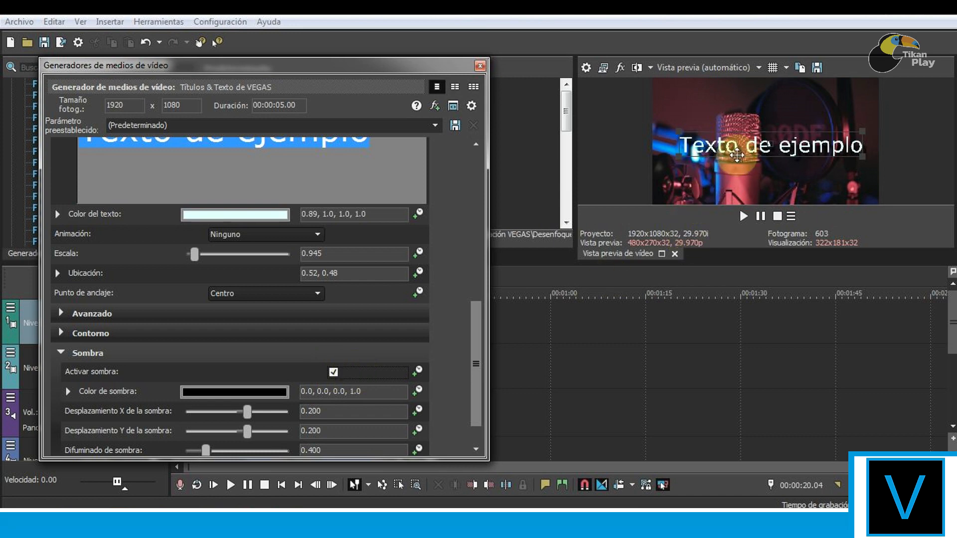
{"action": "left_click", "coordinate": [728, 207]}
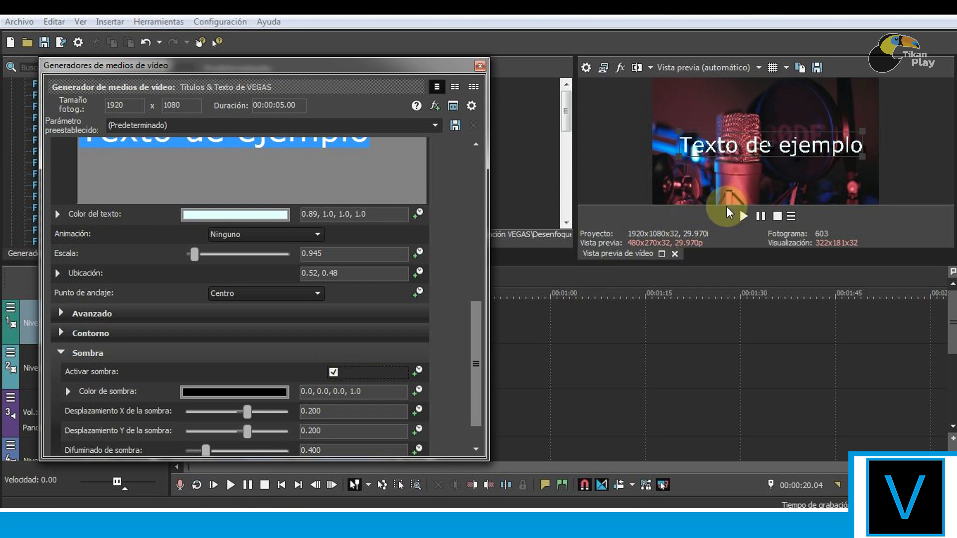
{"action": "left_click", "coordinate": [333, 372]}
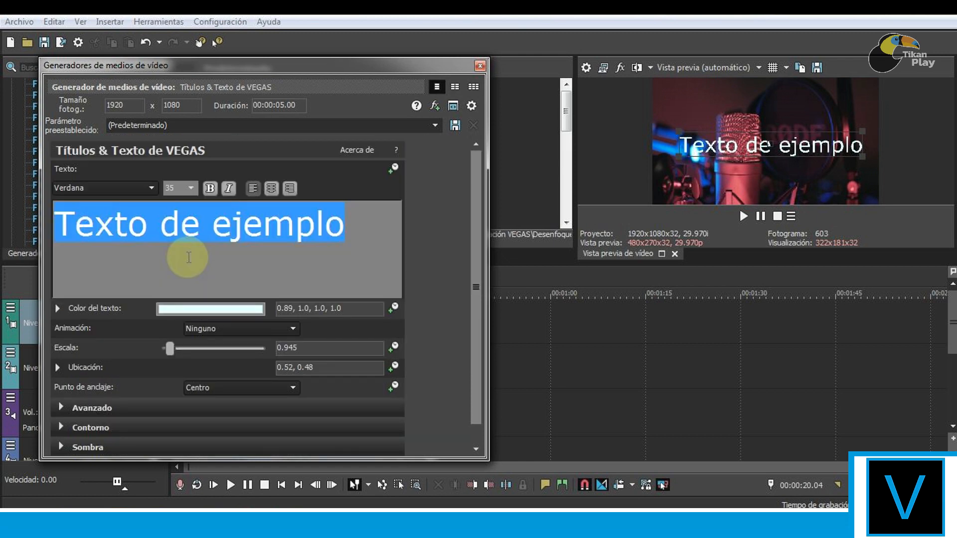
Step: Change the sample text's font to Anton Regular and close the title settings
{"action": "left_click", "coordinate": [118, 187]}
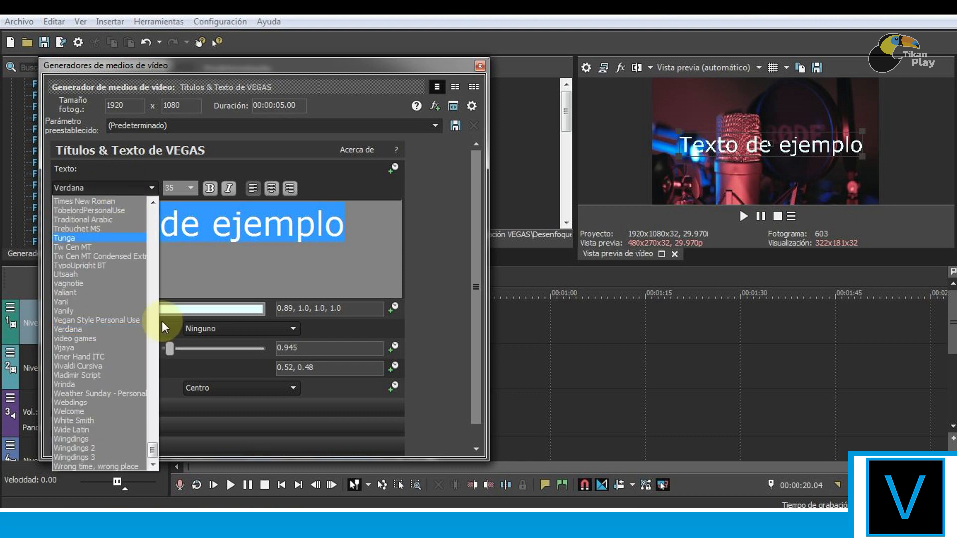
{"action": "scroll", "coordinate": [154, 431], "scroll_direction": "up", "scroll_amount": 6}
{"action": "left_click_drag", "start_coordinate": [155, 431], "coordinate": [154, 210]}
{"action": "left_click", "coordinate": [82, 355]}
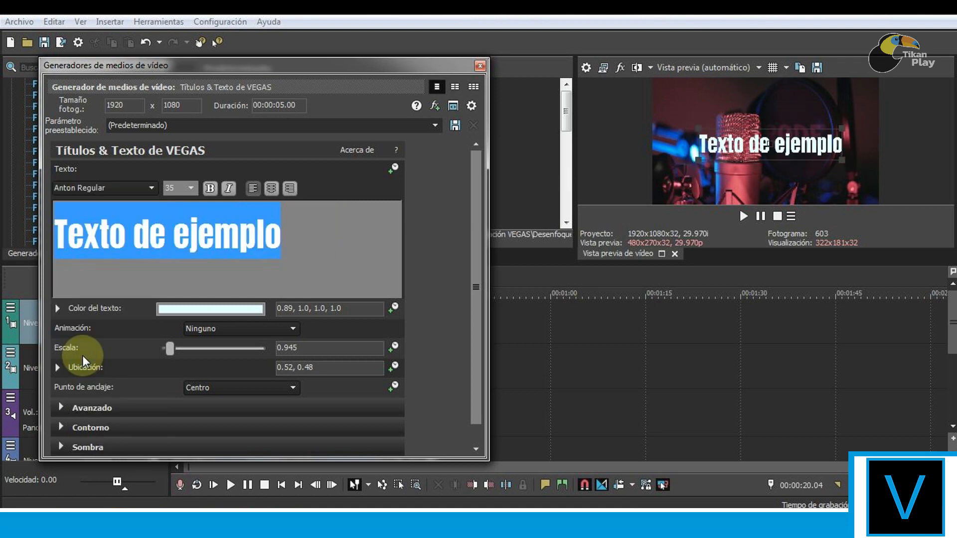
{"action": "left_click", "coordinate": [481, 65]}
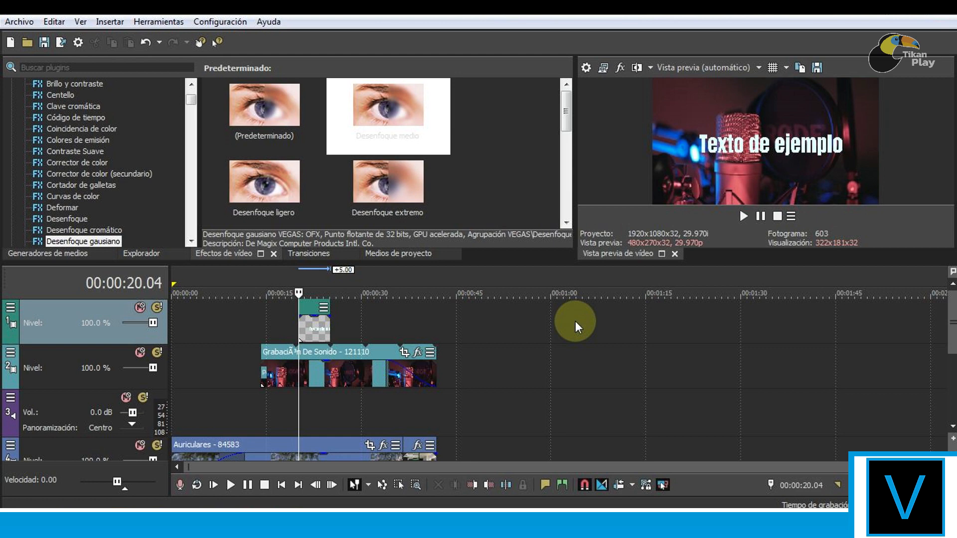
Step: Extend the title event's end to match the Grabación De Sonido clip and its start about 3.20 earlier, and give it a long fade-out
{"action": "left_click", "coordinate": [316, 337]}
{"action": "left_click_drag", "start_coordinate": [333, 331], "coordinate": [437, 326]}
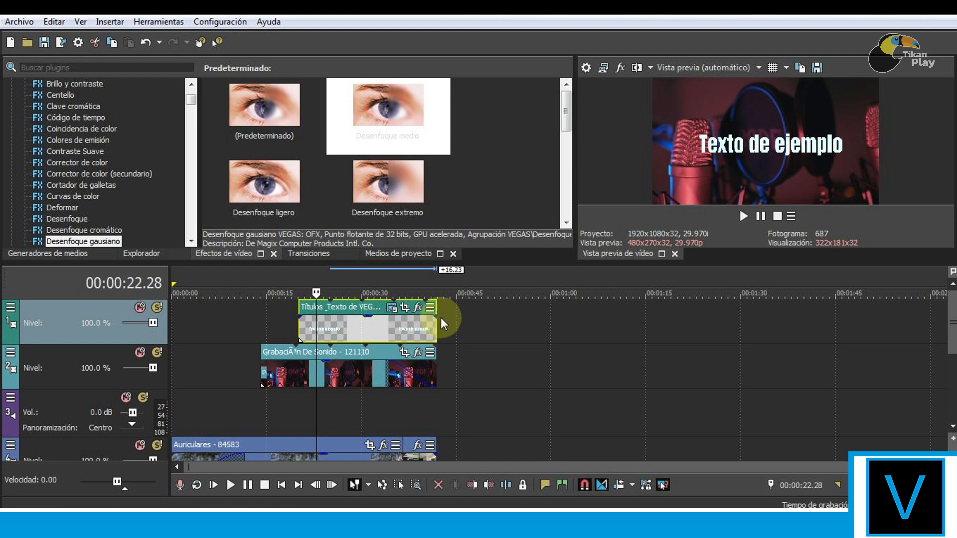
{"action": "left_click_drag", "start_coordinate": [437, 315], "coordinate": [386, 320]}
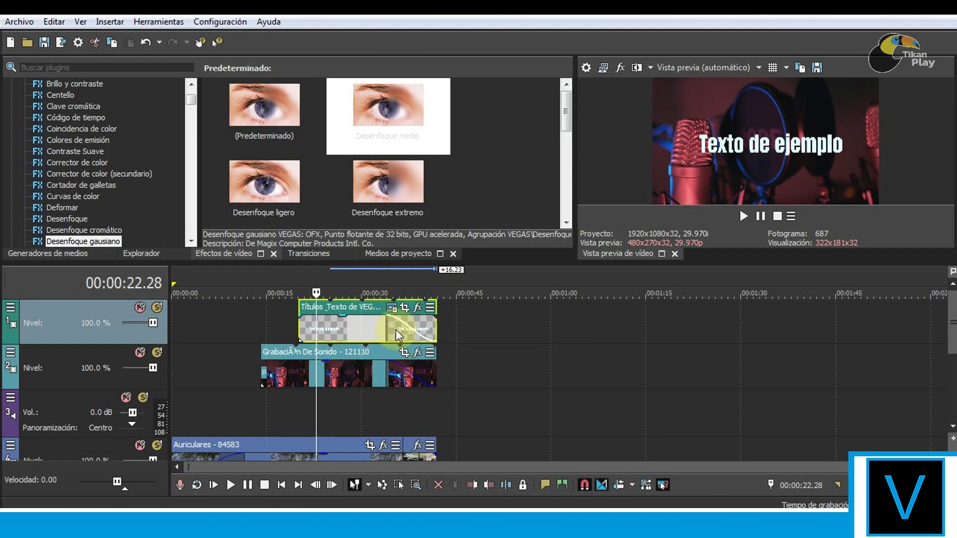
{"action": "left_click_drag", "start_coordinate": [298, 329], "coordinate": [275, 331]}
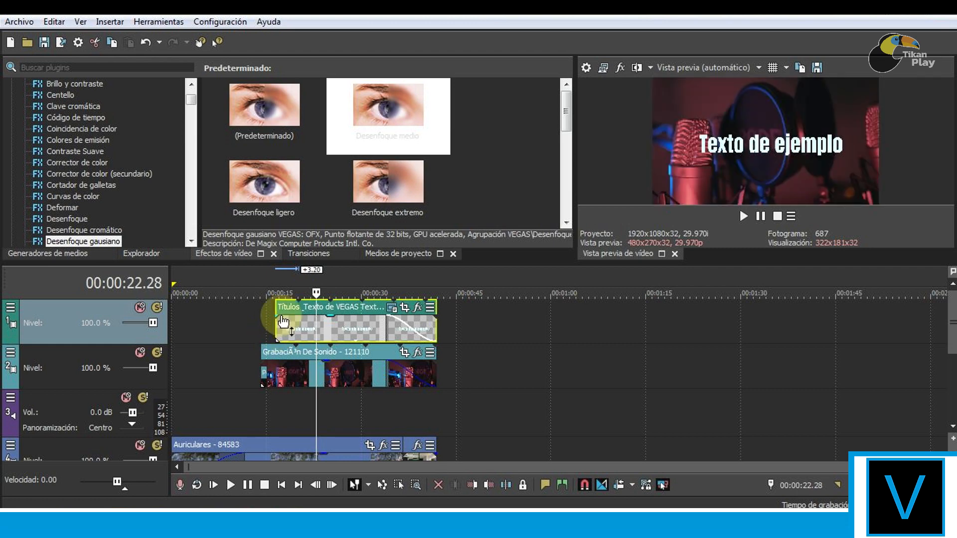
Step: Apply the Mondrian preset of the Portales transition to the start of the title event
{"action": "left_click", "coordinate": [301, 251]}
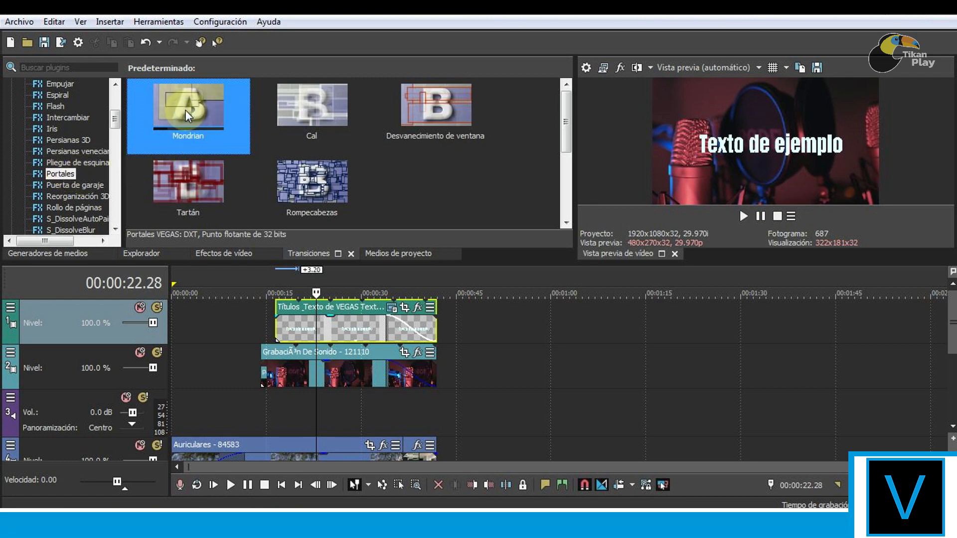
{"action": "left_click_drag", "start_coordinate": [186, 110], "coordinate": [276, 331]}
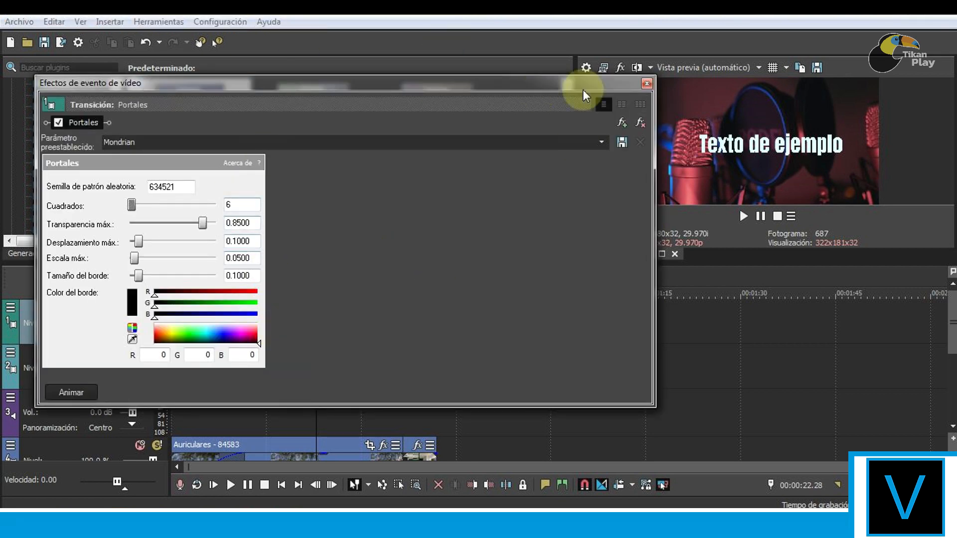
Step: Close the transition settings and add Late Truth - Audio Hertz.mp3 to the empty audio track, starting at the beginning of the timeline
{"action": "left_click", "coordinate": [648, 84]}
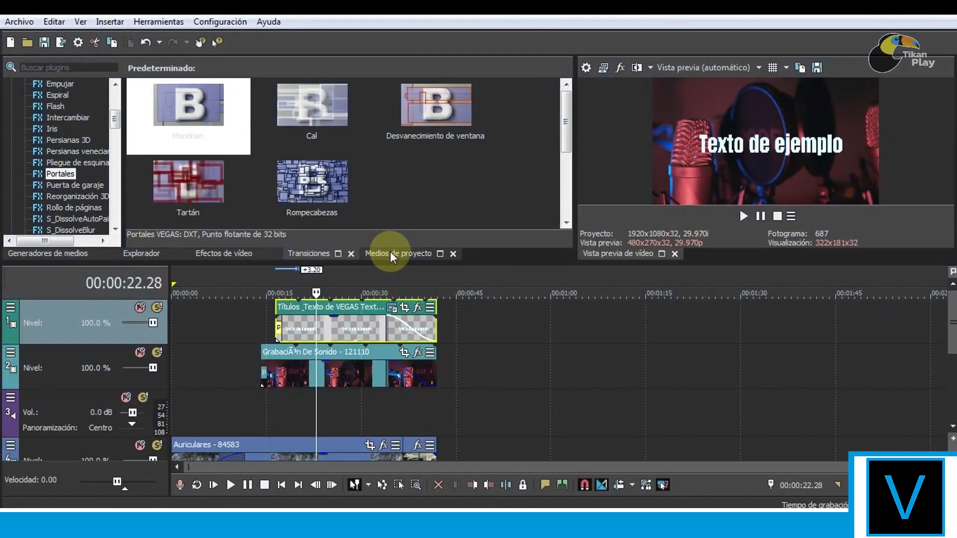
{"action": "left_click", "coordinate": [390, 253]}
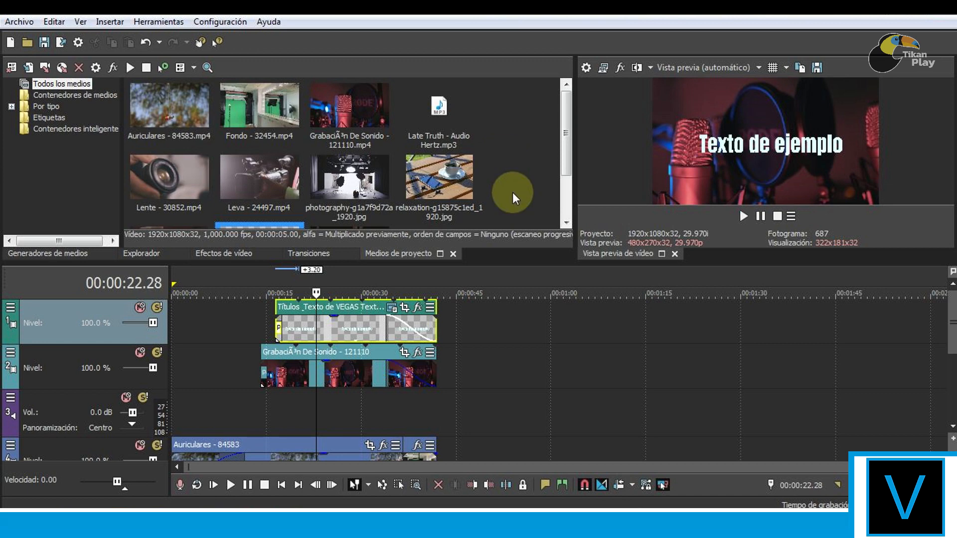
{"action": "left_click", "coordinate": [524, 420]}
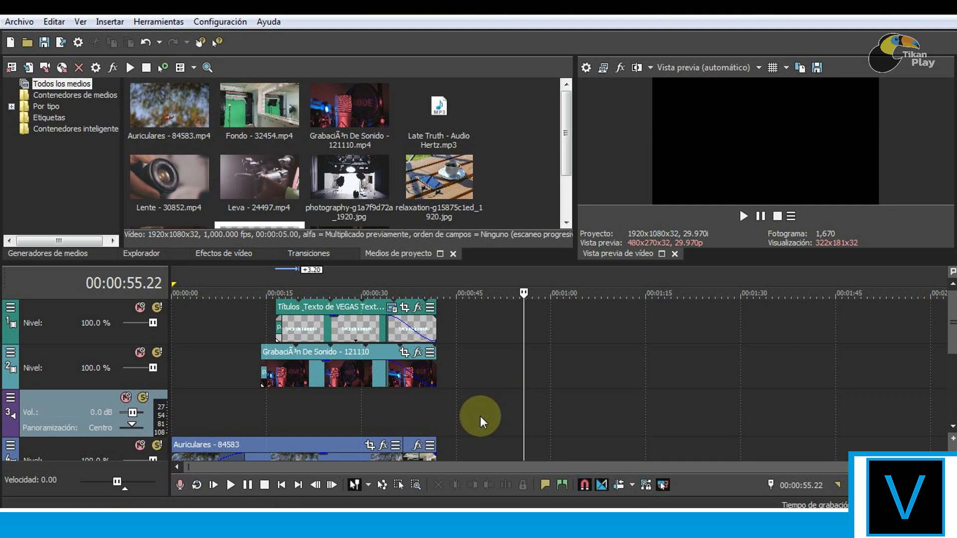
{"action": "left_click", "coordinate": [350, 423]}
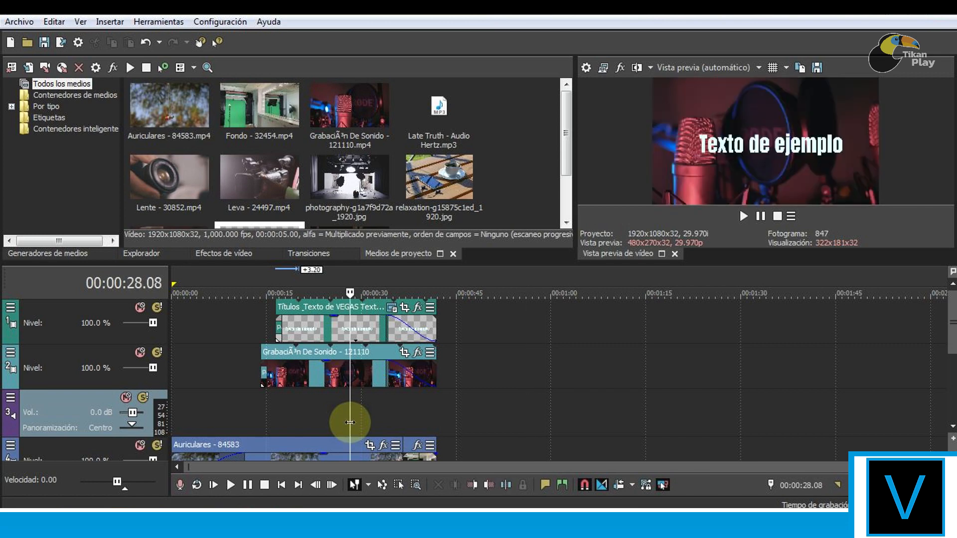
{"action": "left_click", "coordinate": [440, 122]}
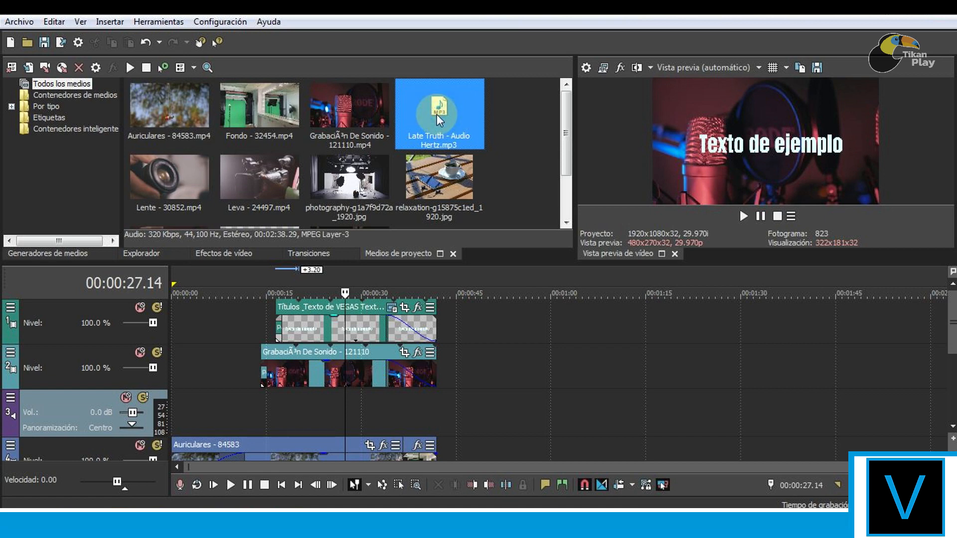
{"action": "mouse_move", "coordinate": [437, 115]}
{"action": "left_mouse_down"}
{"action": "mouse_move", "coordinate": [481, 160]}
{"action": "mouse_move", "coordinate": [483, 304]}
{"action": "mouse_move", "coordinate": [480, 334]}
{"action": "mouse_move", "coordinate": [408, 401]}
{"action": "left_mouse_up"}
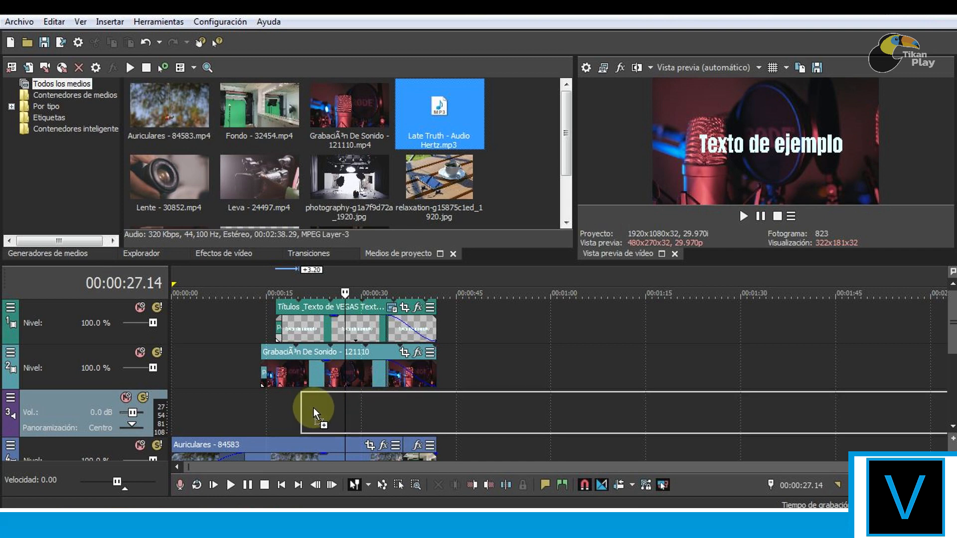
{"action": "left_click_drag", "start_coordinate": [312, 408], "coordinate": [312, 408]}
{"action": "scroll", "coordinate": [320, 411], "scroll_direction": "down", "scroll_amount": 3}
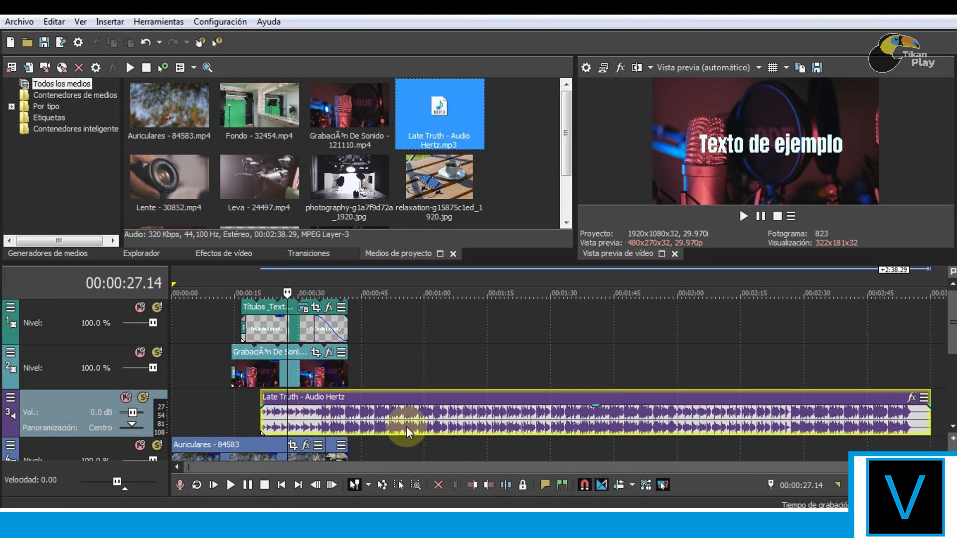
{"action": "left_click_drag", "start_coordinate": [542, 430], "coordinate": [353, 421]}
Step: Split the Late Truth music at 00:00:41.27, where the video clips end, and delete the remaining part
{"action": "left_click", "coordinate": [348, 404]}
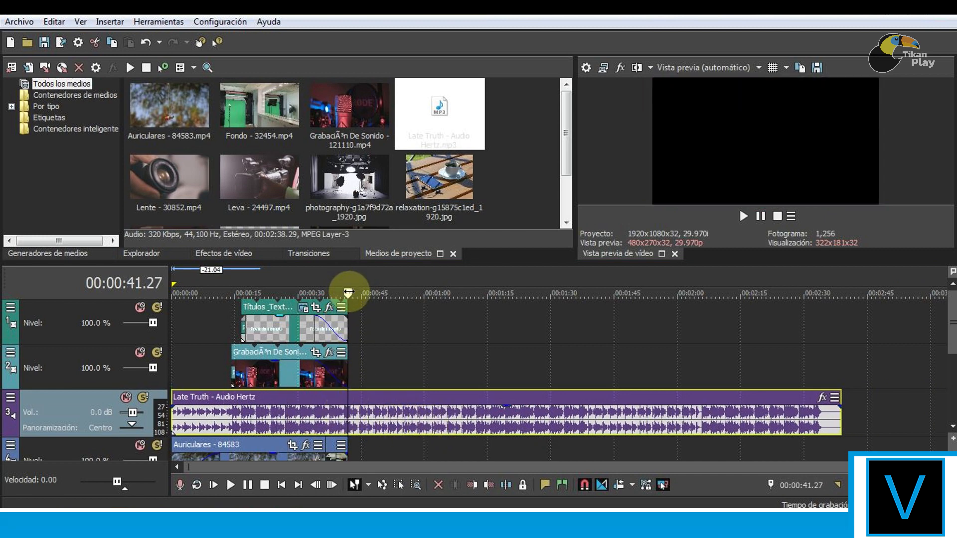
{"action": "key", "text": "s"}
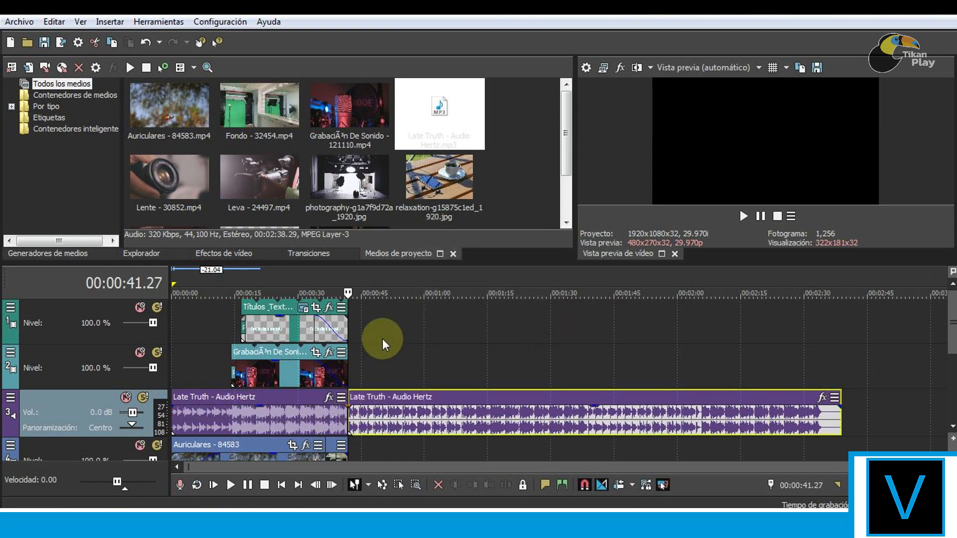
{"action": "key", "text": "ctrl+z"}
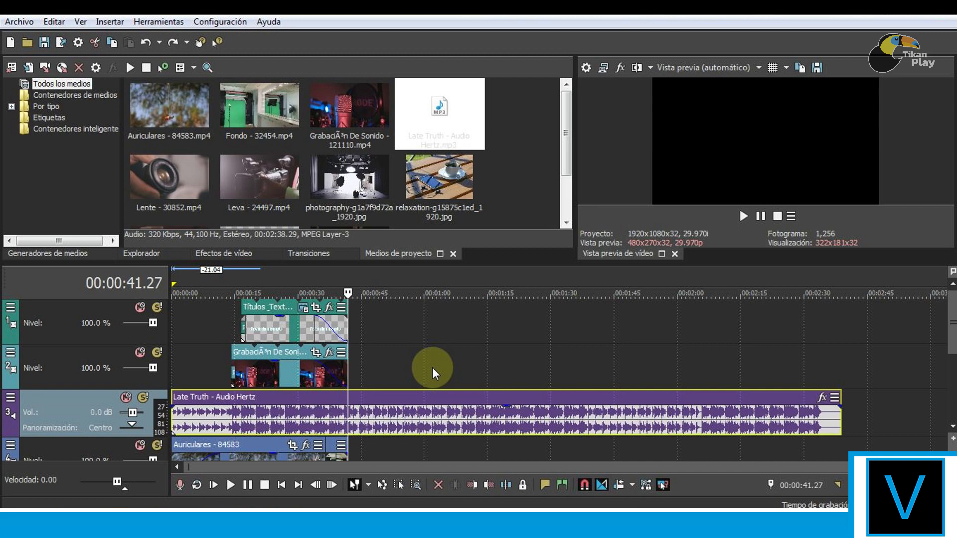
{"action": "left_click", "coordinate": [507, 484]}
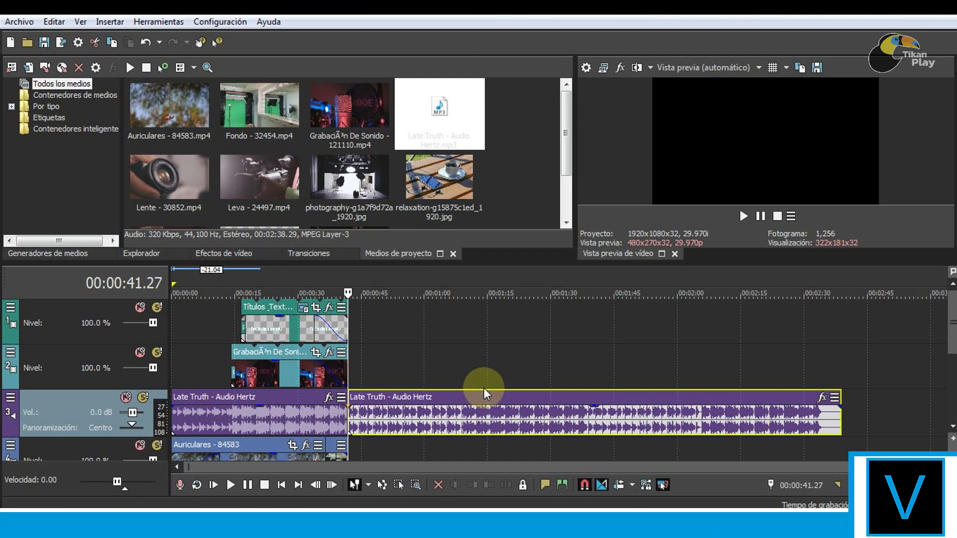
{"action": "left_click", "coordinate": [310, 422]}
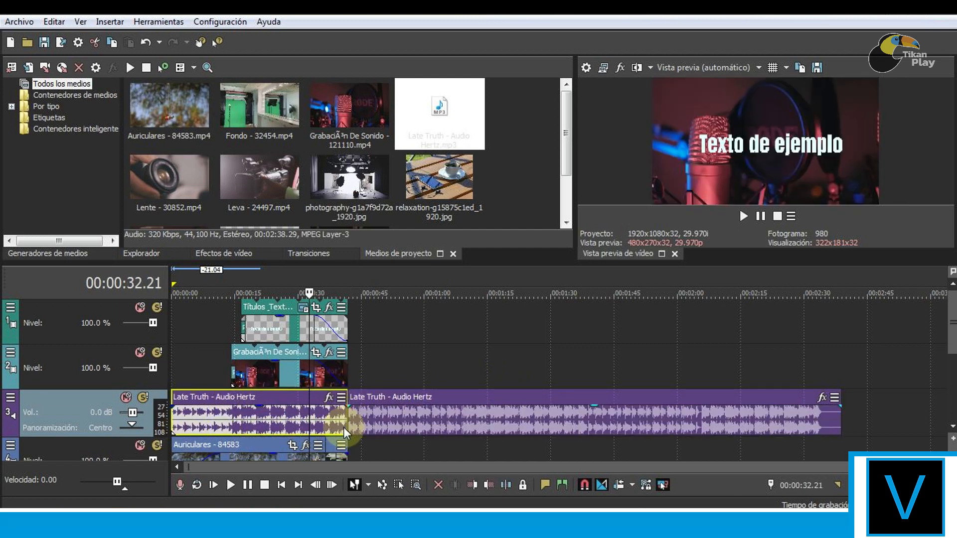
{"action": "left_click", "coordinate": [379, 411]}
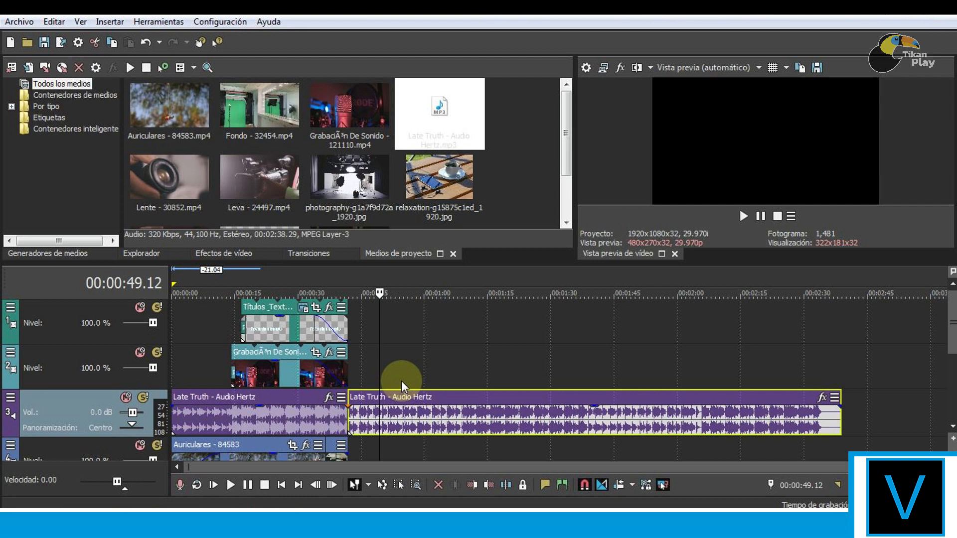
{"action": "key", "text": "Delete"}
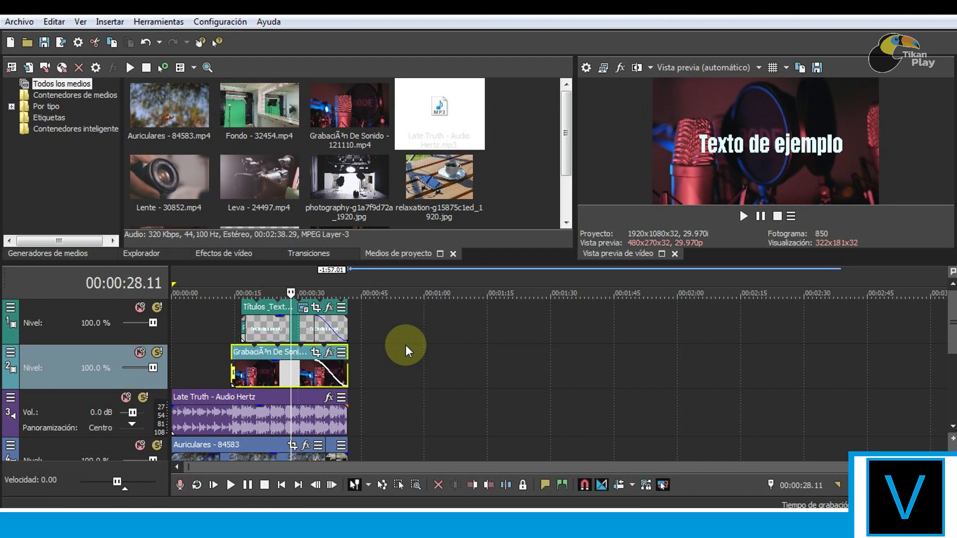
Step: Replace the title event's sample text with "Hola amigos" and close its generator settings
{"action": "left_click", "coordinate": [304, 307]}
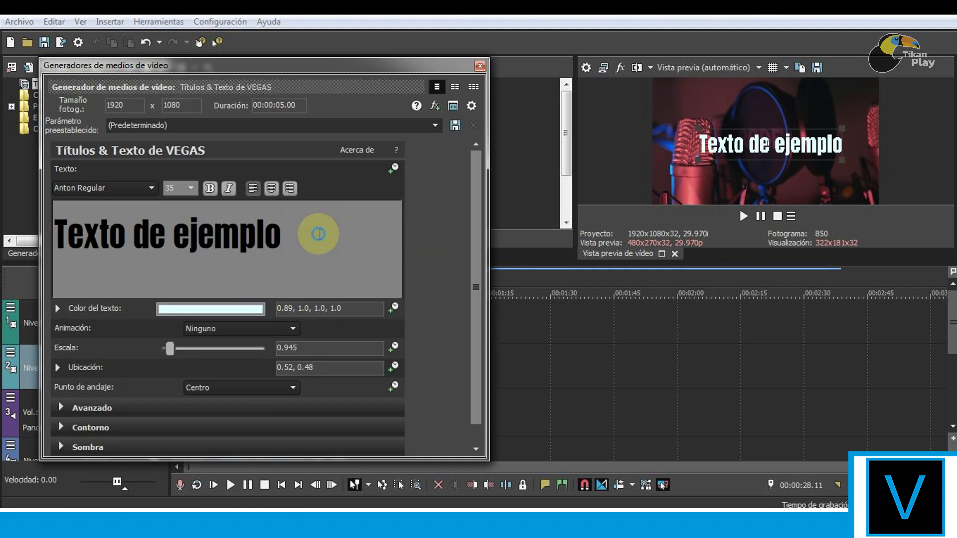
{"action": "left_click_drag", "start_coordinate": [331, 232], "coordinate": [46, 243]}
{"action": "key", "text": "BackSpace"}
{"action": "type", "text": "h0"}
{"action": "key", "text": "BackSpace"}
{"action": "key", "text": "BackSpace"}
{"action": "type", "text": "Hola a"}
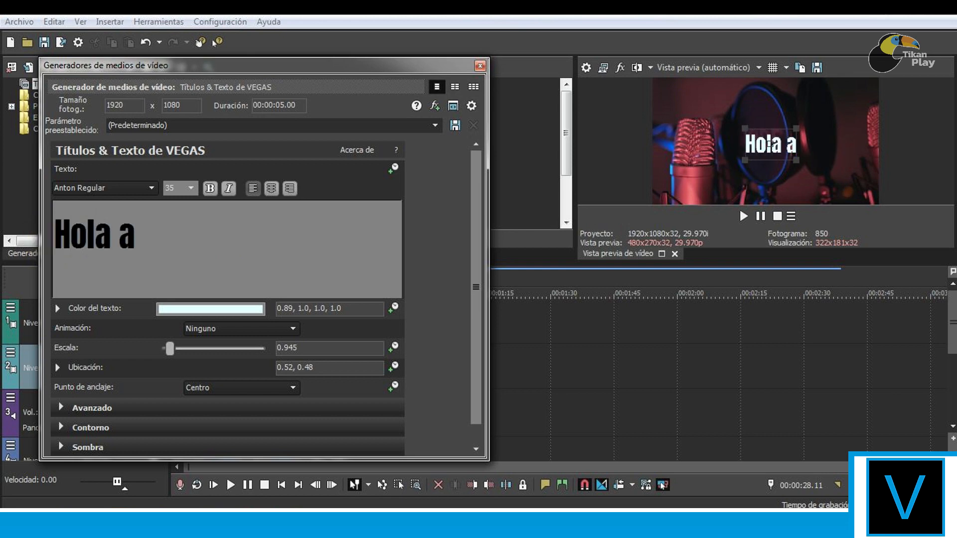
{"action": "type", "text": "migos"}
{"action": "left_click", "coordinate": [271, 92]}
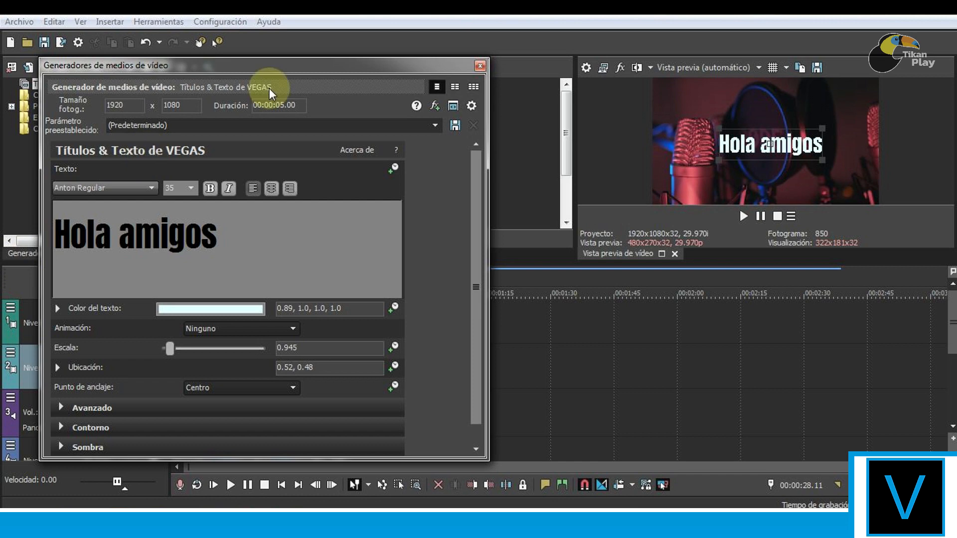
{"action": "left_click", "coordinate": [480, 65]}
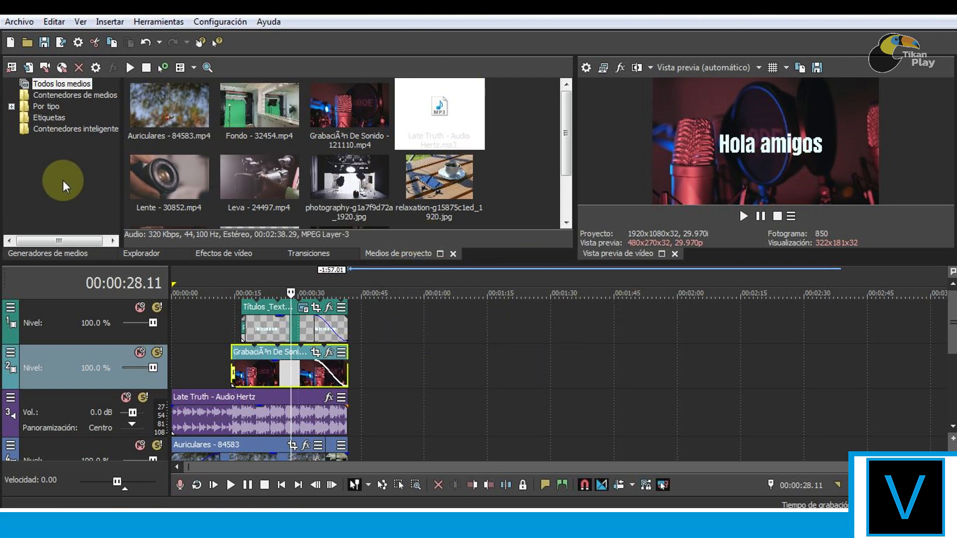
Step: Add a white Color sólido generated event to the second video track, after the Grabación De Sonido clip
{"action": "left_click", "coordinate": [34, 253]}
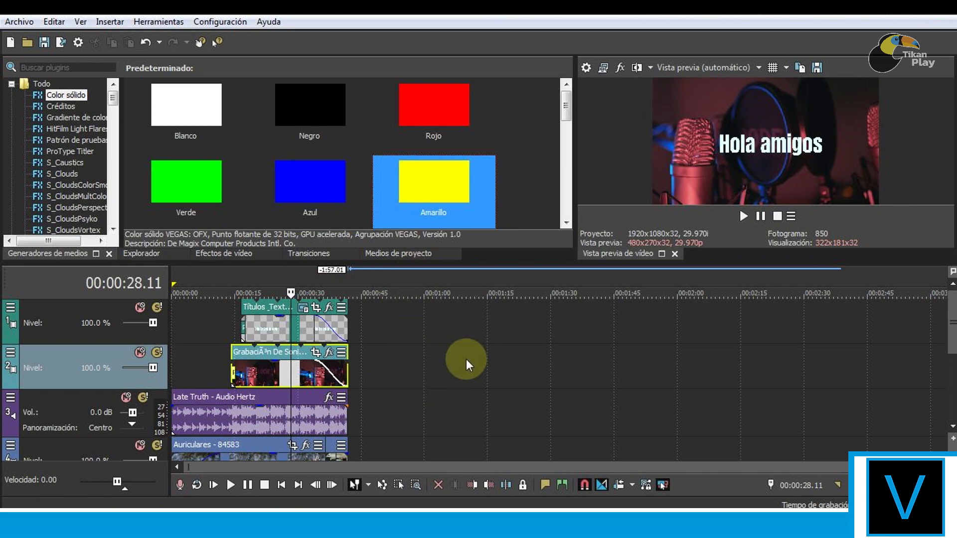
{"action": "left_click_drag", "start_coordinate": [184, 103], "coordinate": [386, 398]}
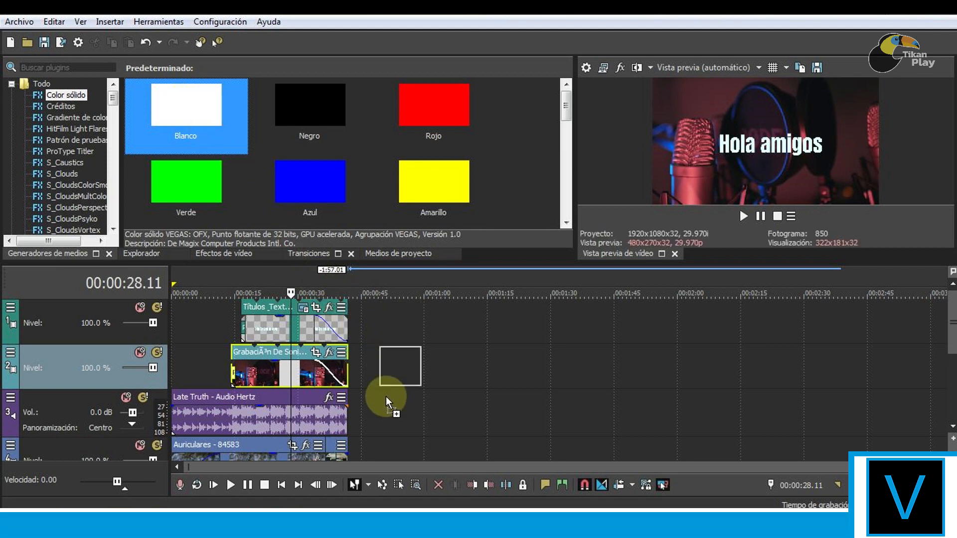
{"action": "left_click_drag", "start_coordinate": [398, 373], "coordinate": [395, 373]}
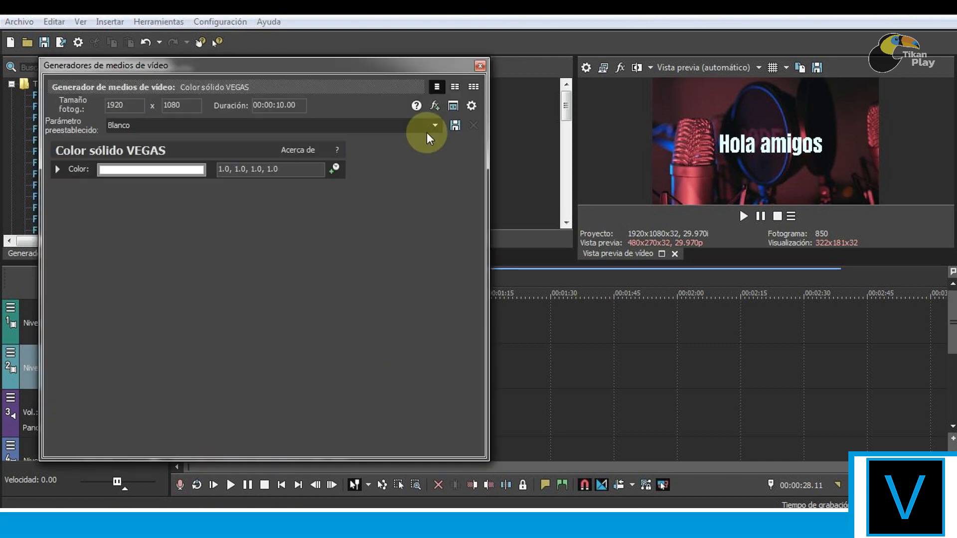
{"action": "left_click", "coordinate": [480, 66]}
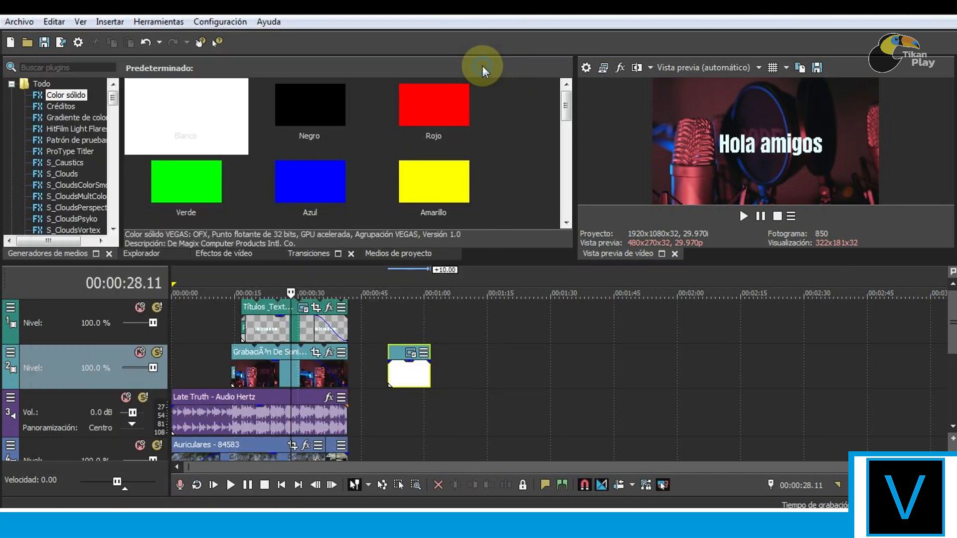
Step: Move the white solid event back to overlap the end of the Grabación De Sonido clip by about 2.24, creating a crossfade
{"action": "left_click_drag", "start_coordinate": [412, 372], "coordinate": [423, 377]}
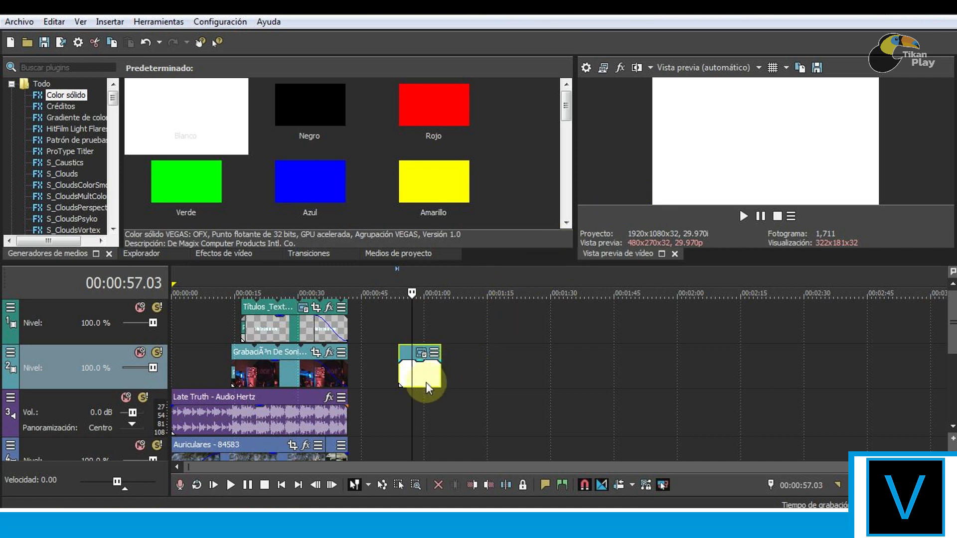
{"action": "left_click_drag", "start_coordinate": [417, 382], "coordinate": [377, 387]}
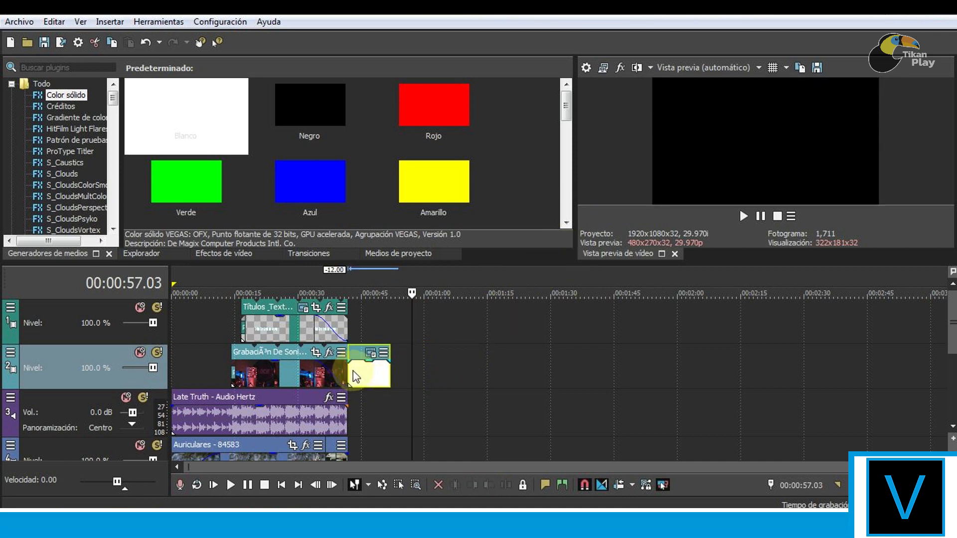
{"action": "left_click", "coordinate": [362, 376]}
{"action": "left_click_drag", "start_coordinate": [360, 378], "coordinate": [349, 379]}
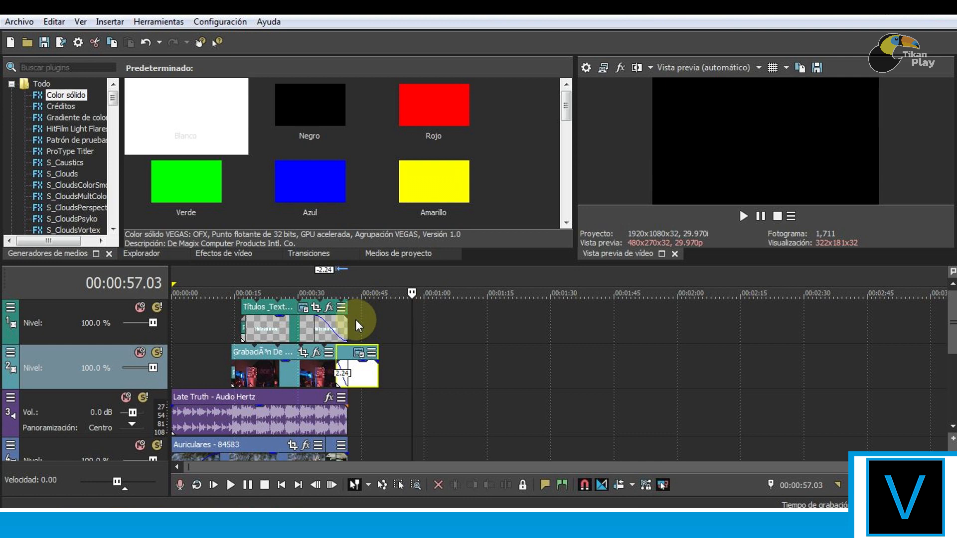
Step: Insert a text media event on the top track at the end of the first title, reading "Fin del video"
{"action": "left_click", "coordinate": [346, 325]}
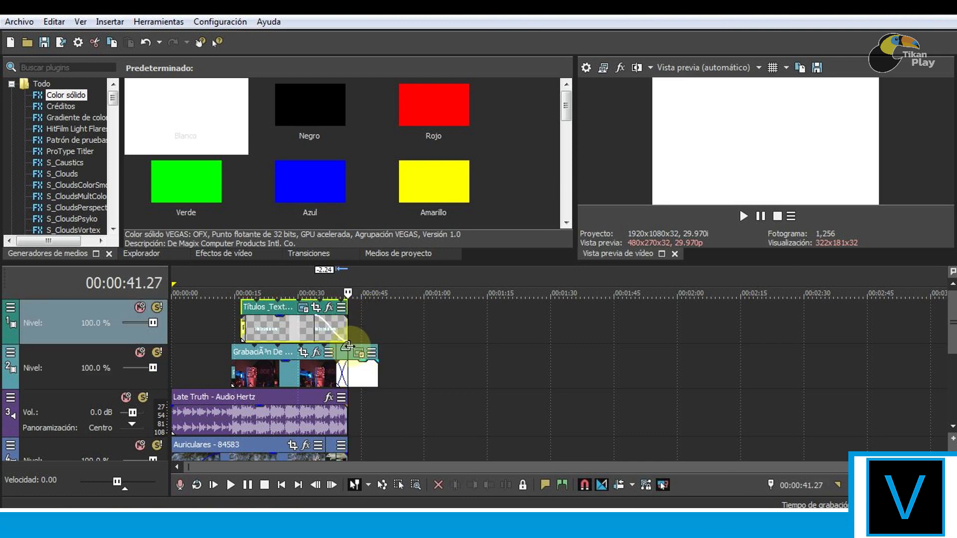
{"action": "right_click", "coordinate": [364, 330]}
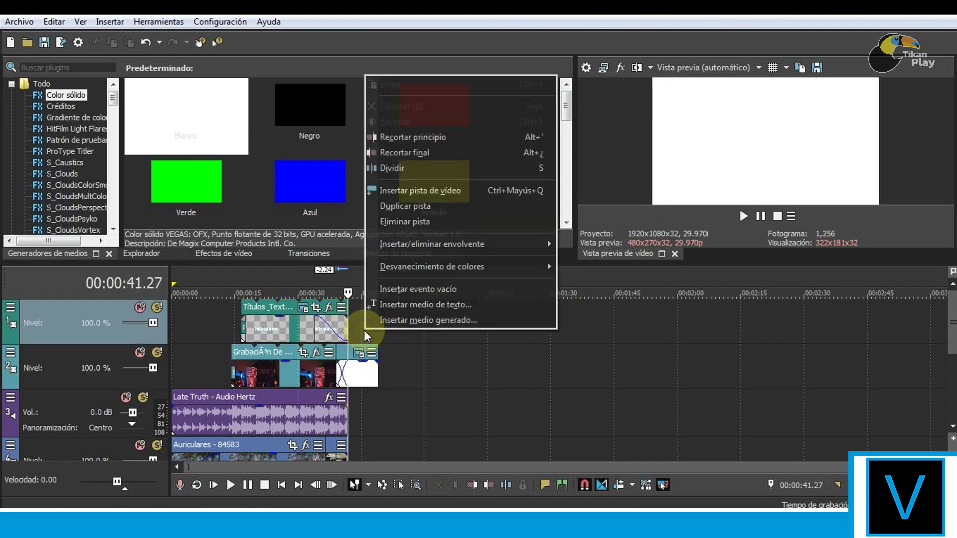
{"action": "left_click", "coordinate": [409, 305]}
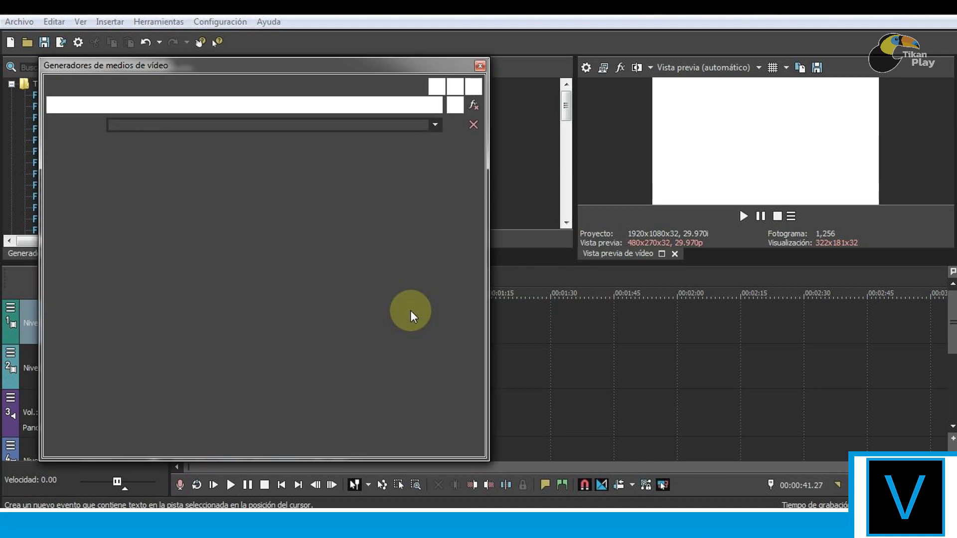
{"action": "left_click_drag", "start_coordinate": [366, 240], "coordinate": [11, 239]}
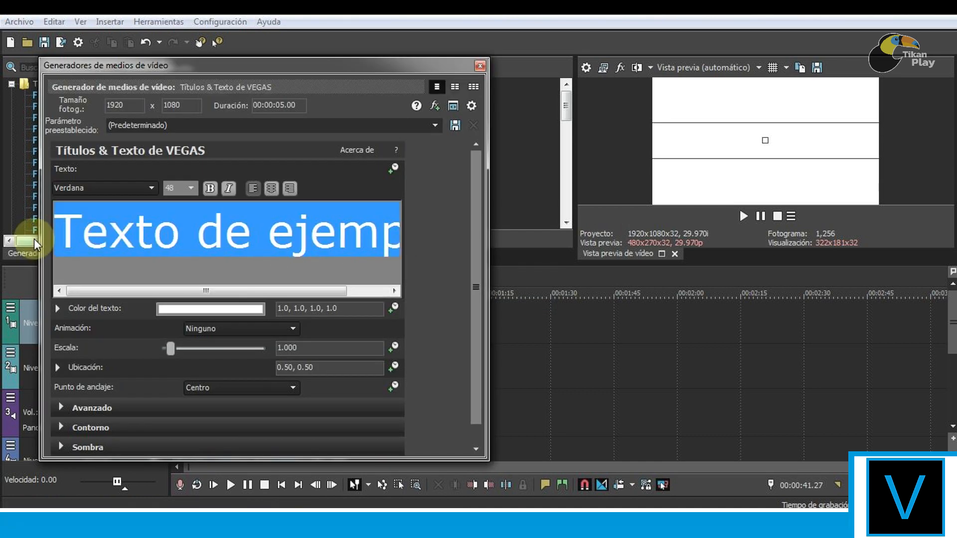
{"action": "key", "text": "Delete"}
{"action": "type", "text": "Fi"}
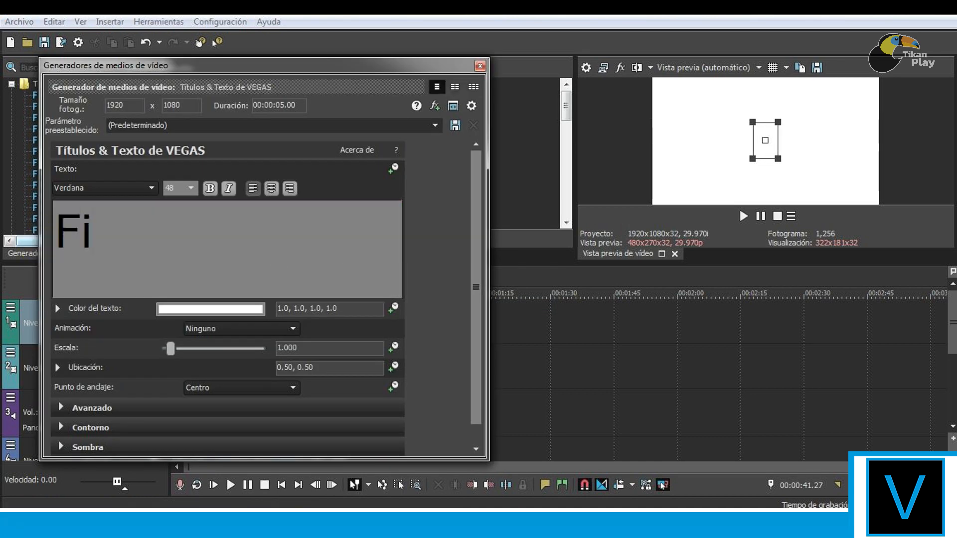
{"action": "type", "text": "n del video"}
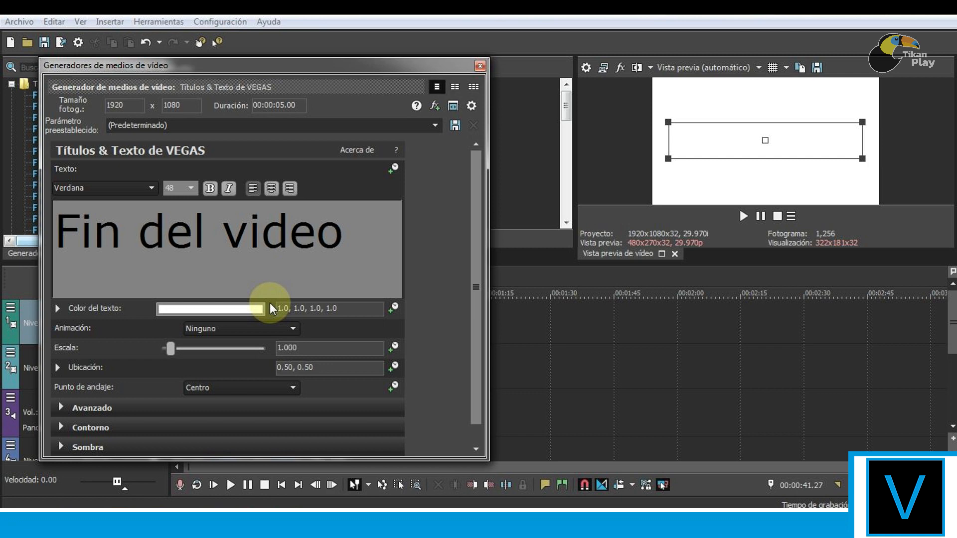
Step: Set the "Fin del video" text color to orange-red (1.0, 0.32, 0.21, 1.0)
{"action": "left_click_drag", "start_coordinate": [387, 257], "coordinate": [28, 265]}
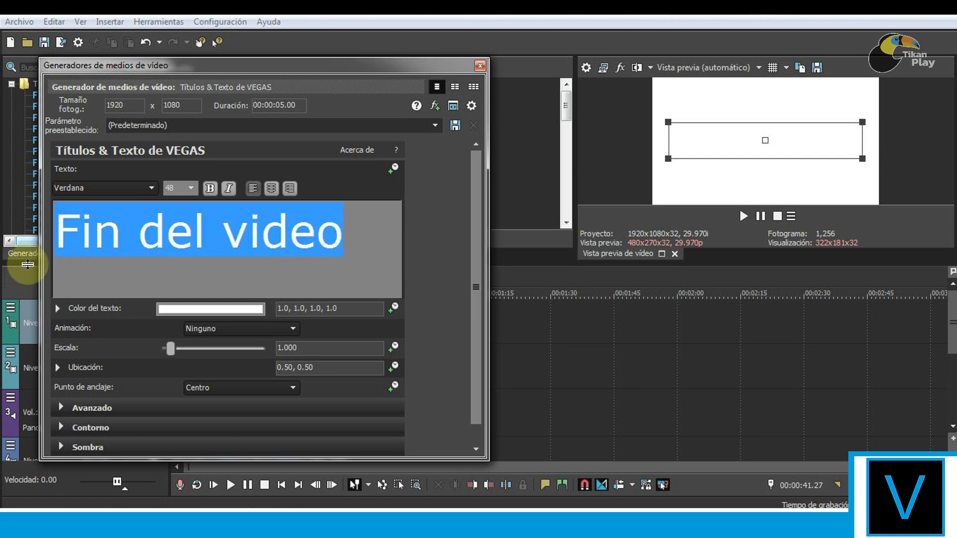
{"action": "left_click", "coordinate": [205, 309]}
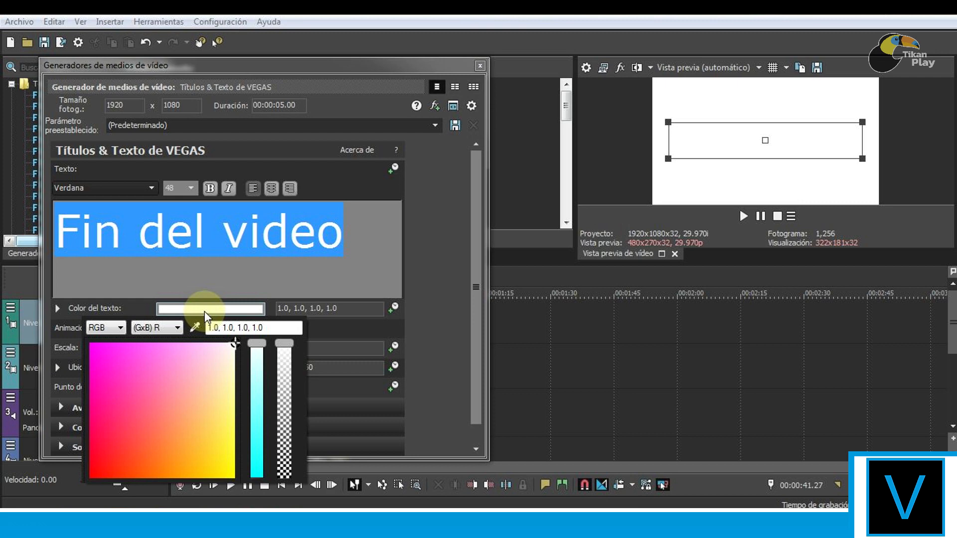
{"action": "left_click", "coordinate": [136, 450]}
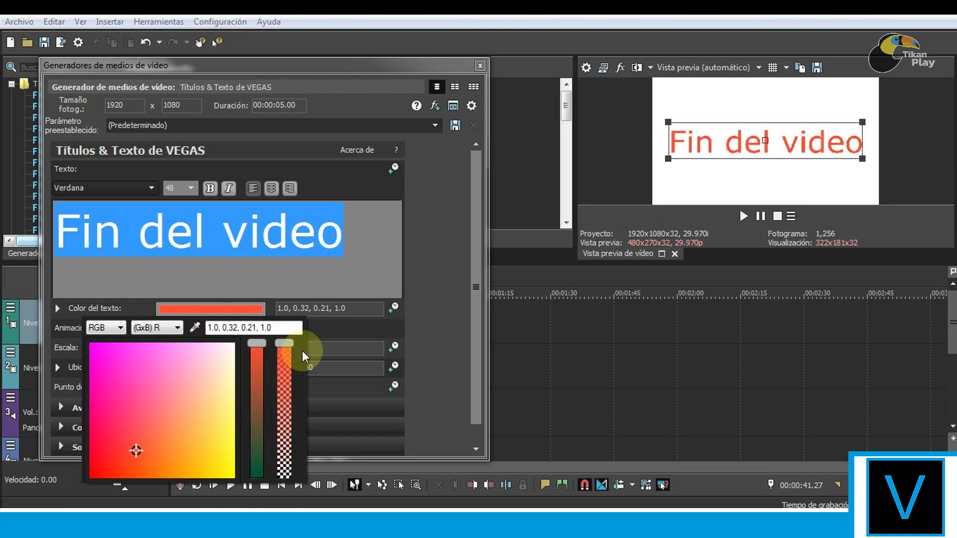
{"action": "left_click", "coordinate": [344, 238]}
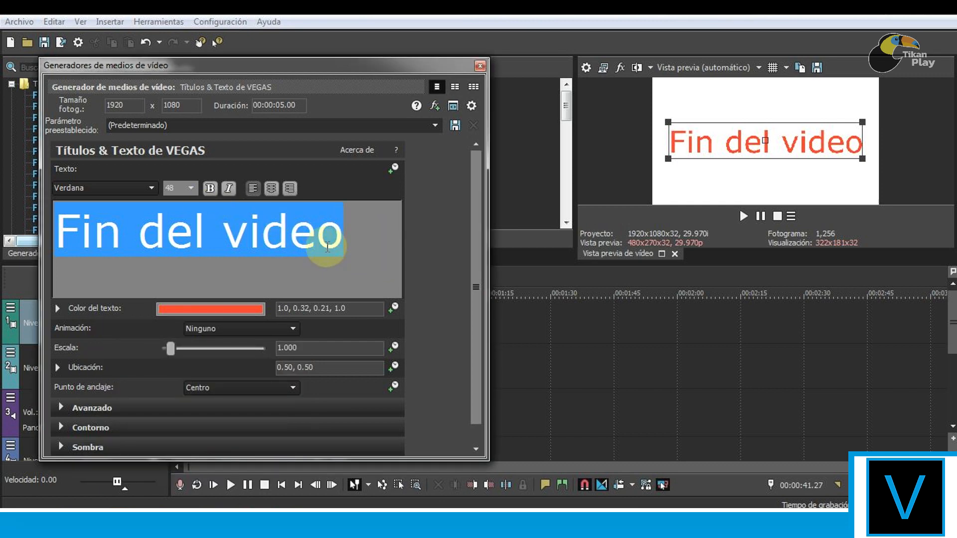
Step: Set the "Fin del video" text font to Anton Regular and close the media generator
{"action": "left_click", "coordinate": [127, 188]}
{"action": "key", "text": "a"}
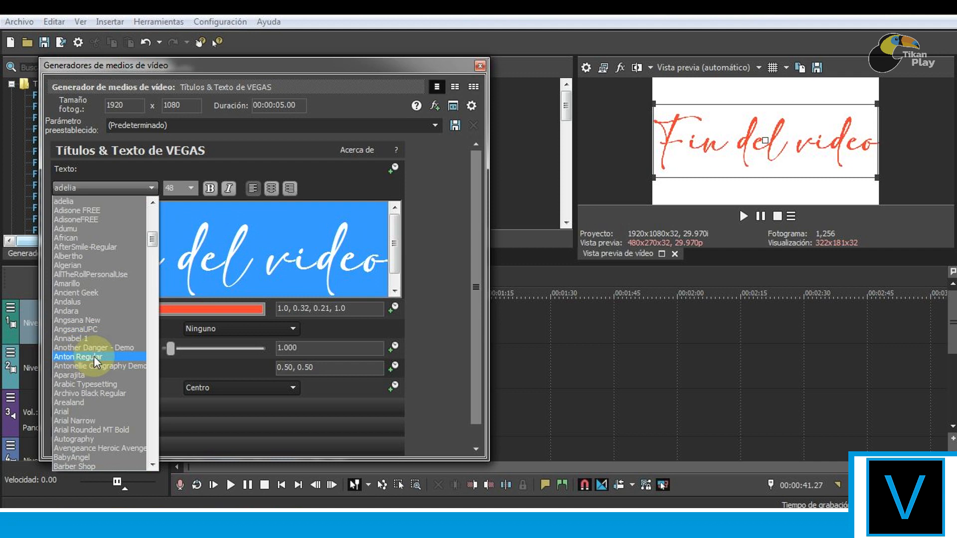
{"action": "left_click", "coordinate": [92, 357]}
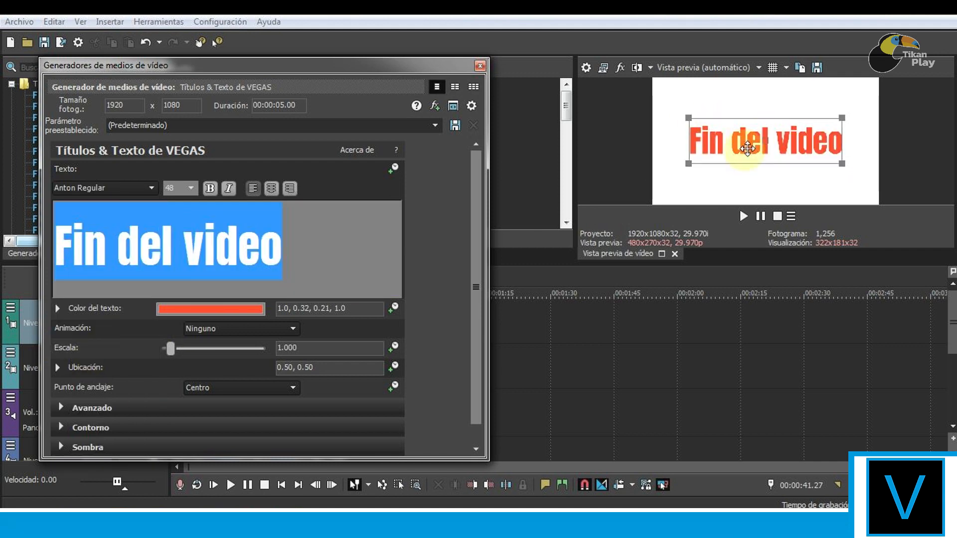
{"action": "left_click", "coordinate": [480, 67]}
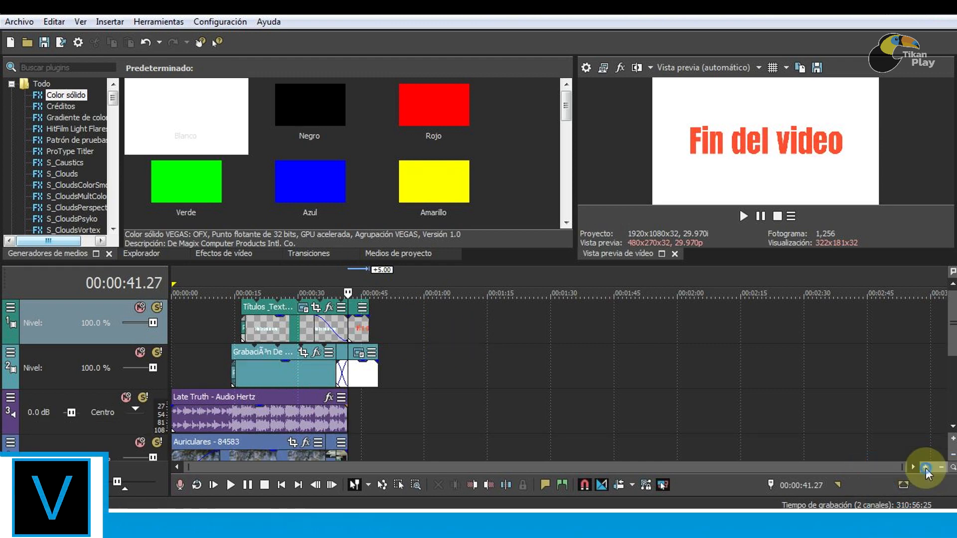
Step: Add a fade-in covering about the first half of the "Fin del video" title event on the top track
{"action": "left_click", "coordinate": [925, 468]}
{"action": "left_click", "coordinate": [926, 468]}
{"action": "left_click", "coordinate": [926, 468]}
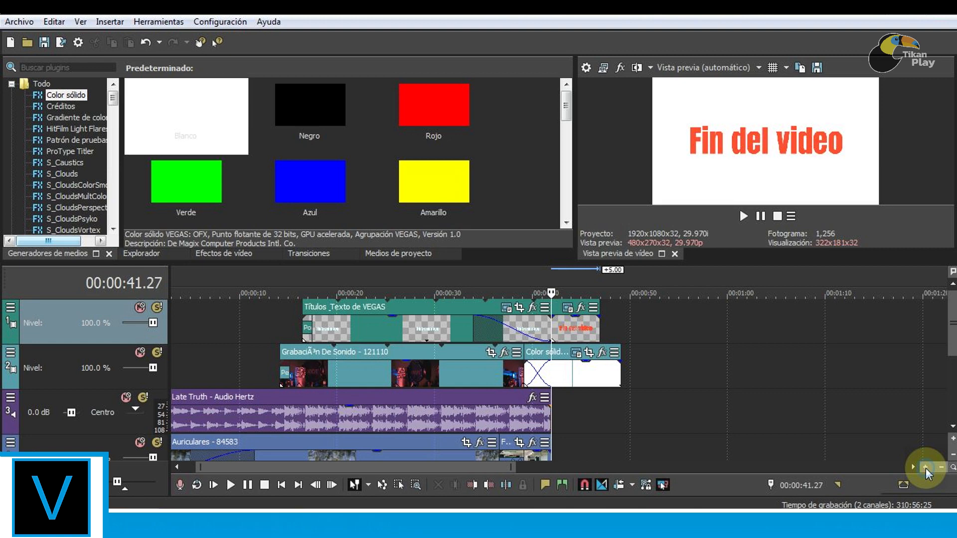
{"action": "left_click", "coordinate": [926, 469]}
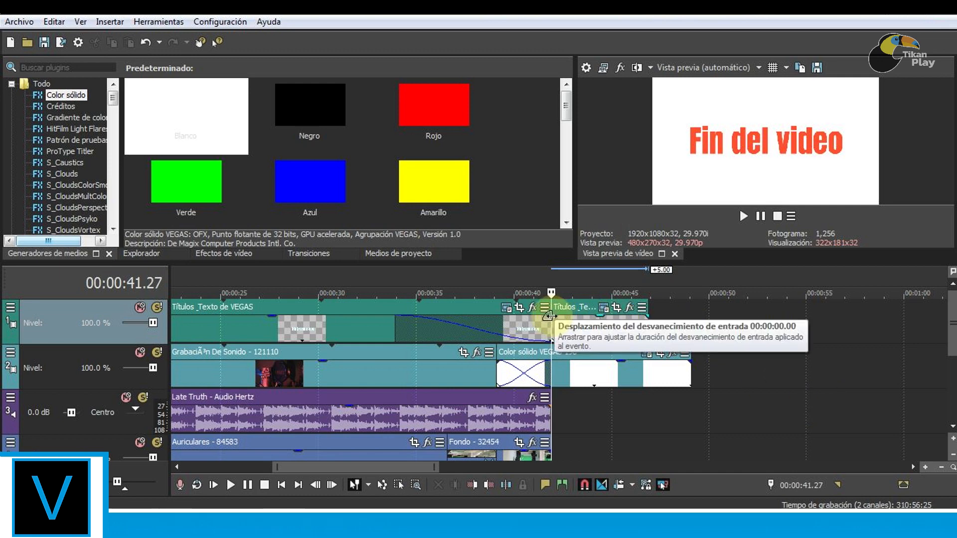
{"action": "left_click_drag", "start_coordinate": [554, 315], "coordinate": [598, 316]}
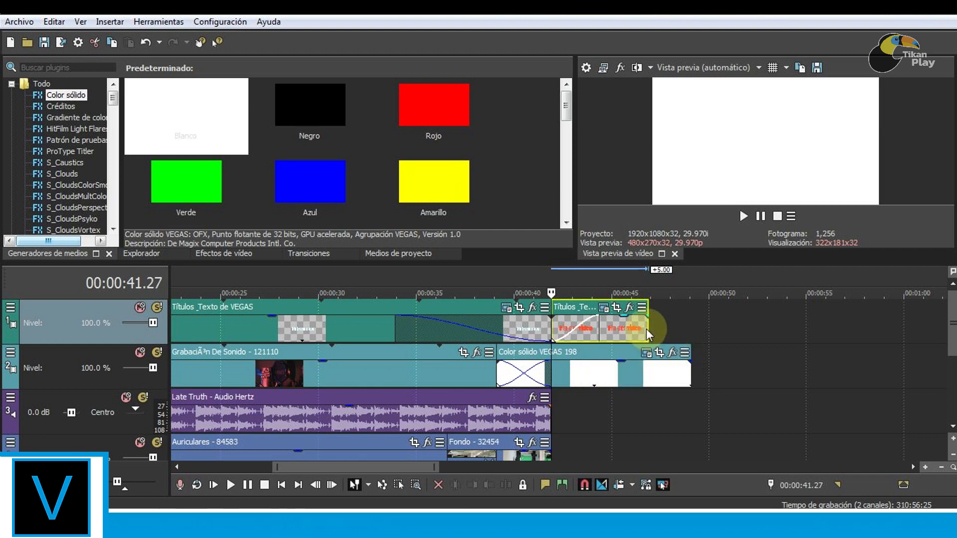
Step: Extend the "Fin del video" title to the end of the white solid event and give it a fade-out of about 2 seconds
{"action": "left_click_drag", "start_coordinate": [649, 326], "coordinate": [697, 314]}
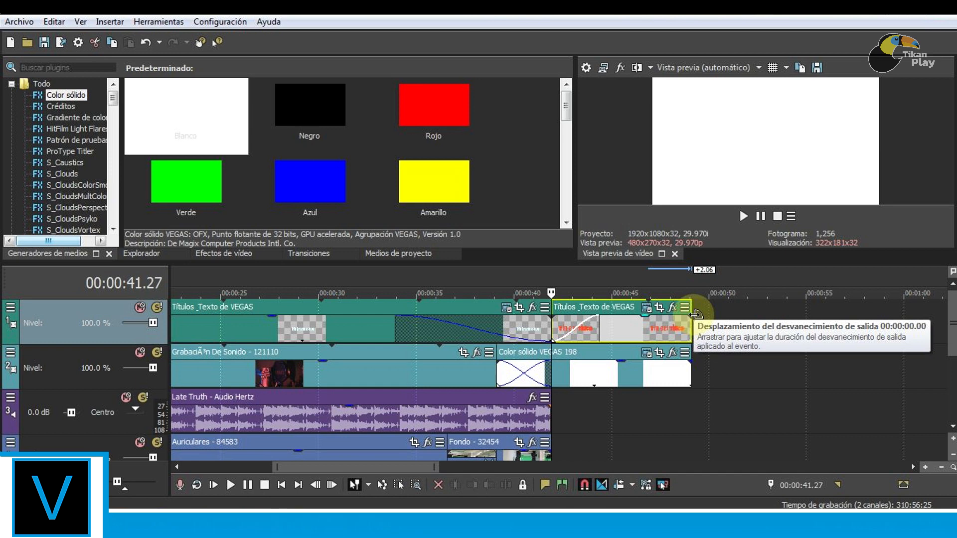
{"action": "left_click_drag", "start_coordinate": [697, 314], "coordinate": [651, 327]}
Step: Add a fade-out of about 2 seconds to the end of the white solid event on the second track
{"action": "left_click", "coordinate": [654, 374]}
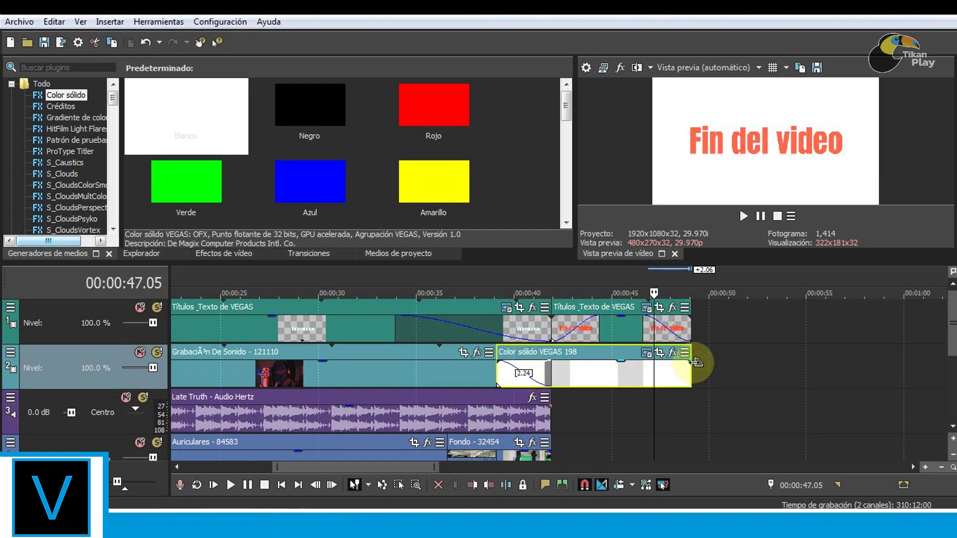
{"action": "left_click_drag", "start_coordinate": [690, 361], "coordinate": [654, 369]}
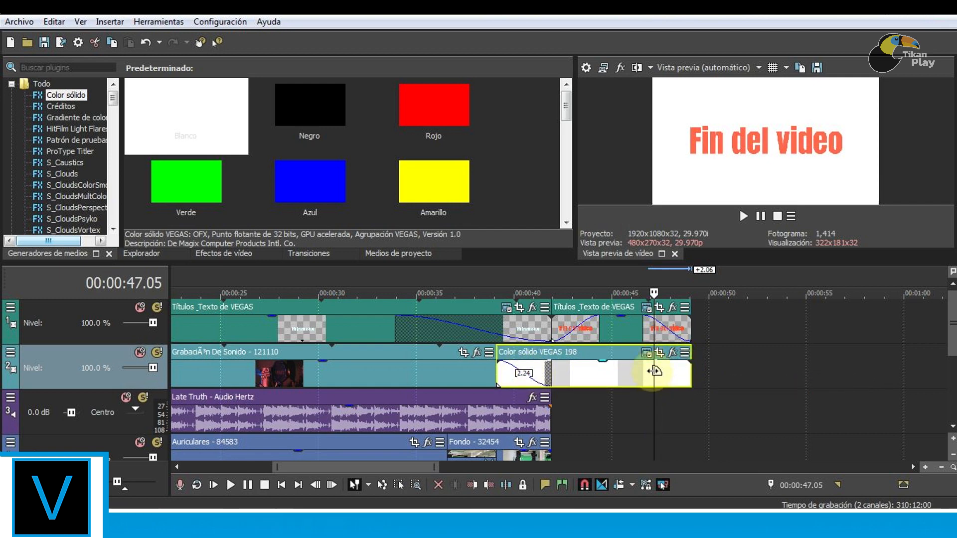
{"action": "left_click", "coordinate": [629, 425]}
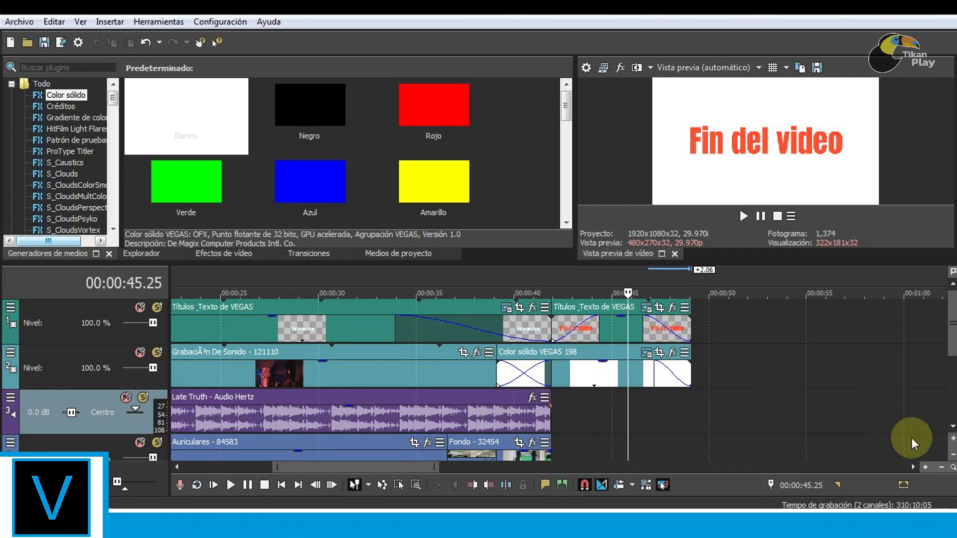
{"action": "left_click", "coordinate": [943, 469]}
{"action": "left_click", "coordinate": [943, 469]}
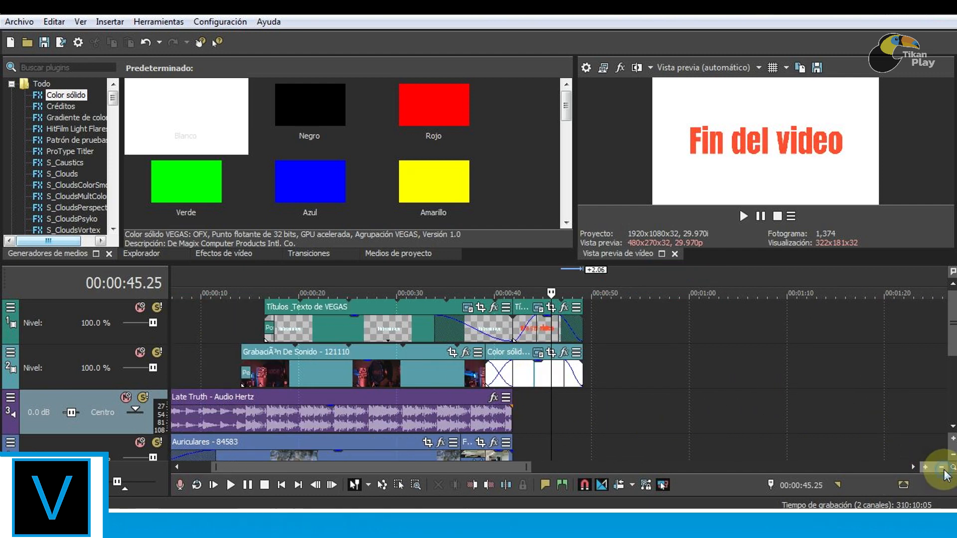
{"action": "left_click", "coordinate": [942, 469]}
{"action": "left_click", "coordinate": [942, 469]}
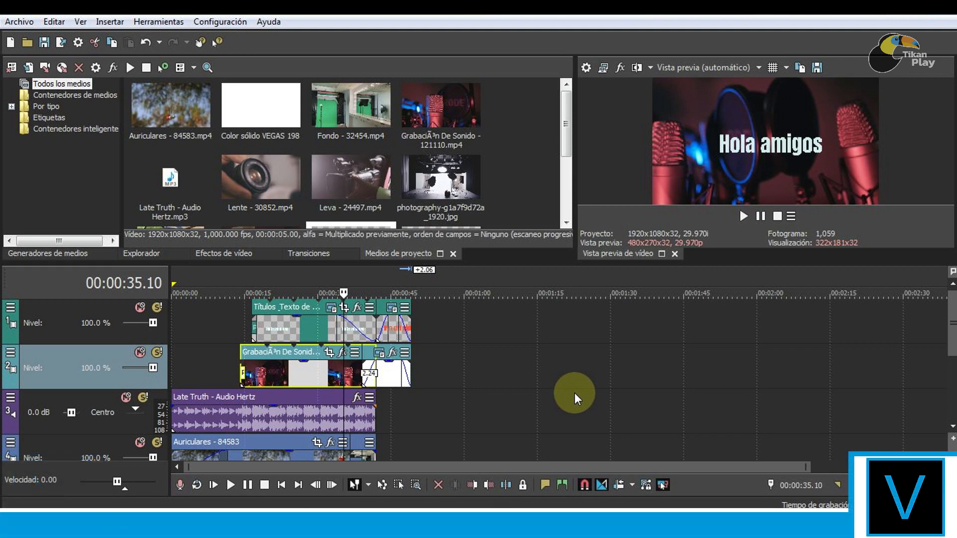
Step: Open the render settings and look through the MAGIX AVC/AAC MP4 templates
{"action": "left_click", "coordinate": [61, 41]}
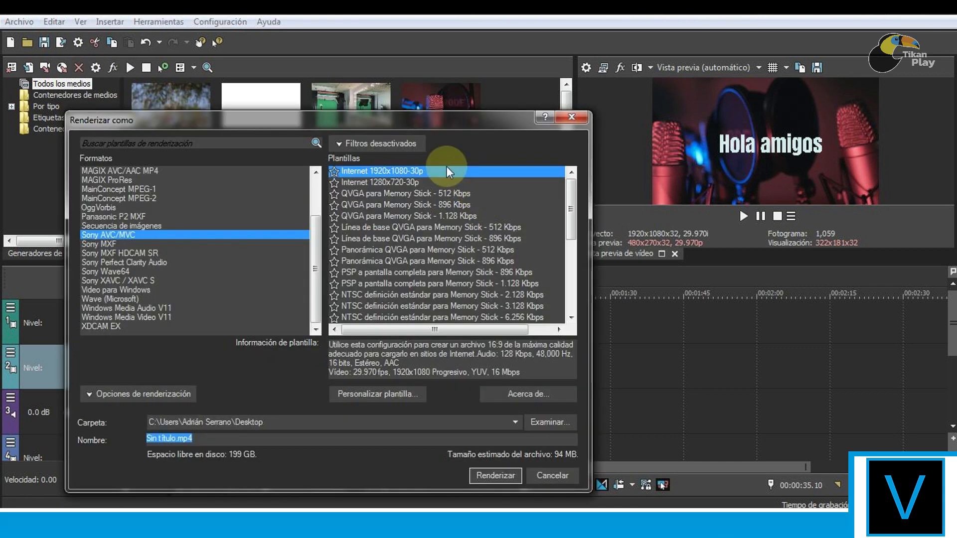
{"action": "left_click_drag", "start_coordinate": [427, 119], "coordinate": [441, 89]}
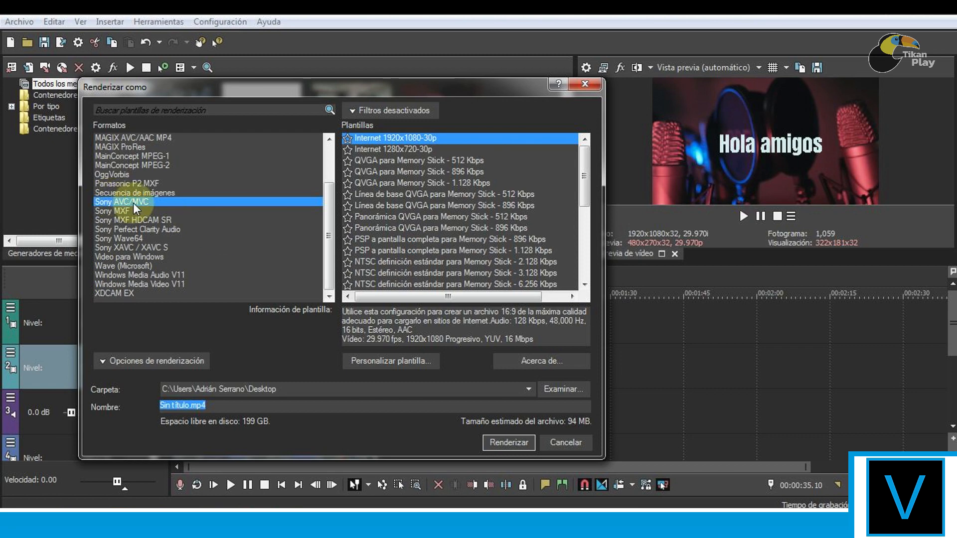
{"action": "left_click", "coordinate": [138, 139]}
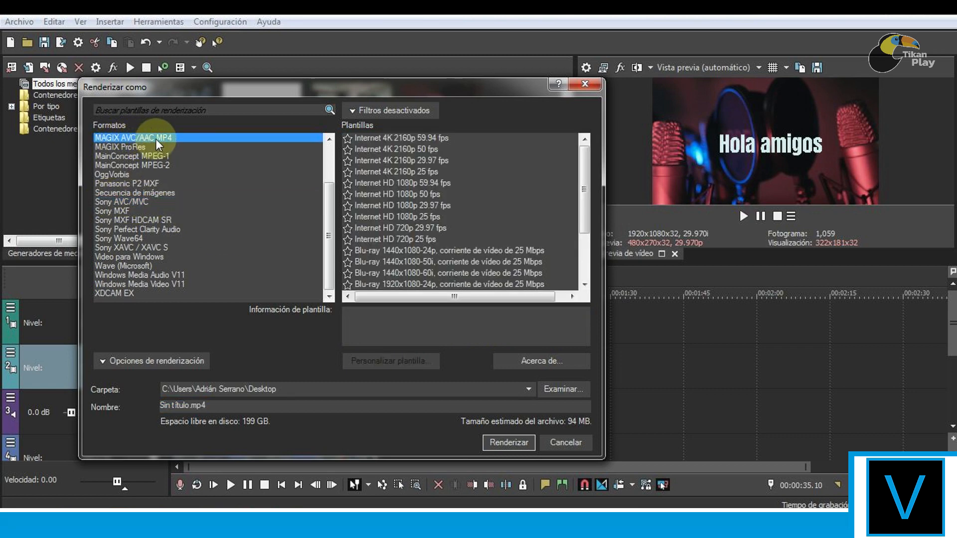
{"action": "left_click", "coordinate": [389, 139]}
{"action": "scroll", "coordinate": [585, 189], "scroll_direction": "down", "scroll_amount": 3}
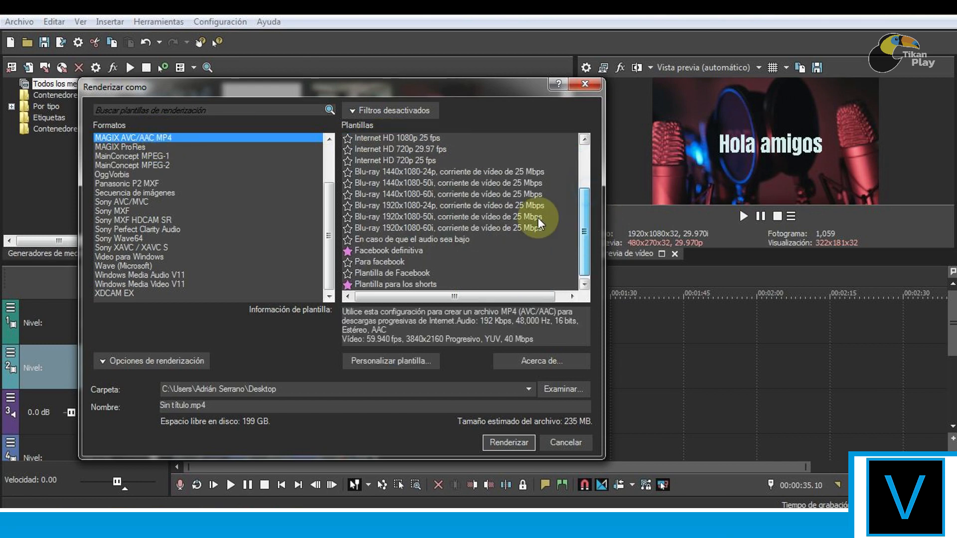
{"action": "scroll", "coordinate": [585, 186], "scroll_direction": "up", "scroll_amount": 2}
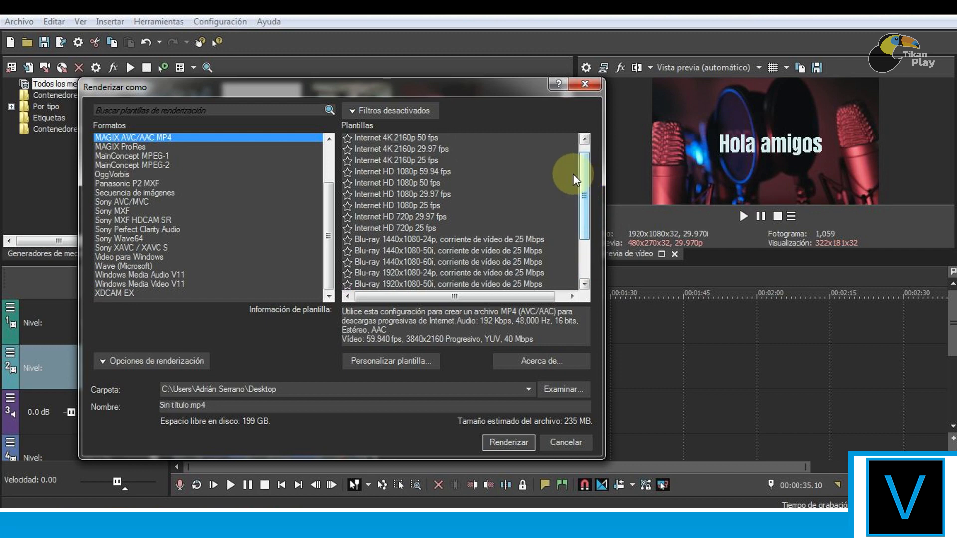
Step: Choose the Sony AVC/MVC render format with the Internet 1920x1080-30p template
{"action": "left_click", "coordinate": [127, 202]}
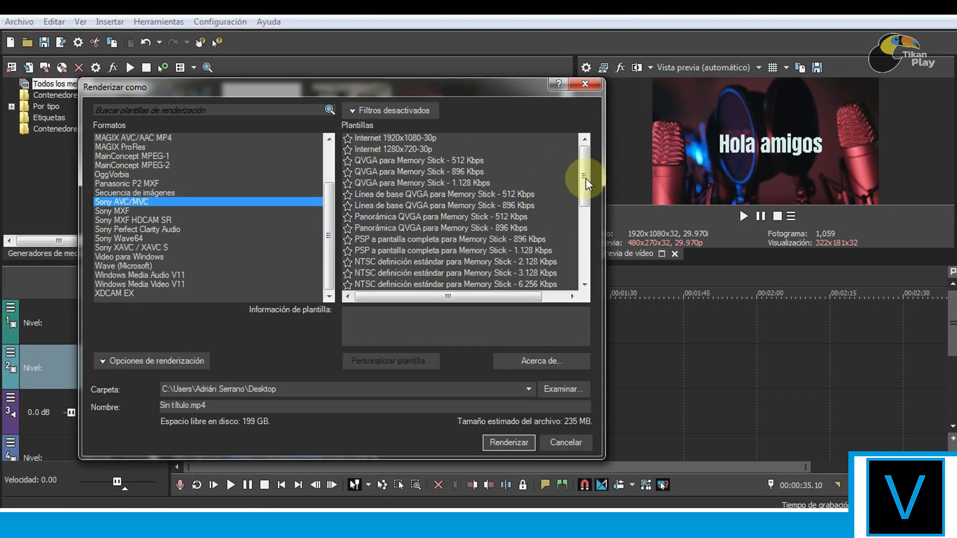
{"action": "left_click", "coordinate": [400, 141]}
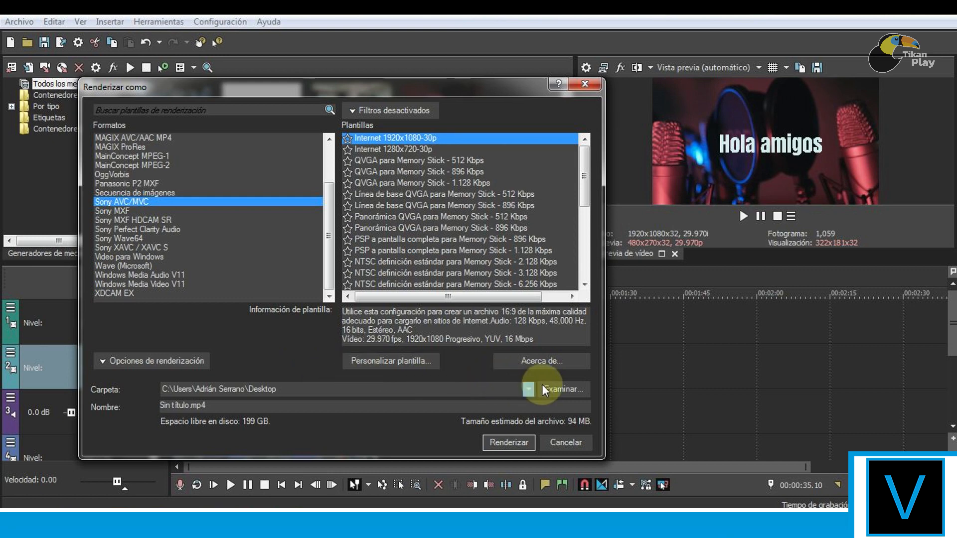
Step: Name the output file "Video Vegas" in the Recursos para editar folder and render the project
{"action": "left_click", "coordinate": [560, 389]}
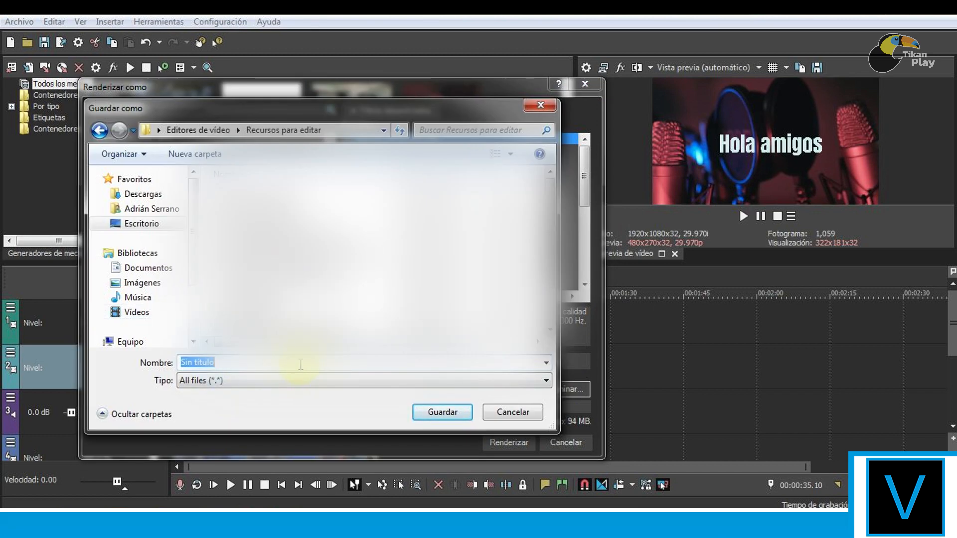
{"action": "type", "text": "Video Ve"}
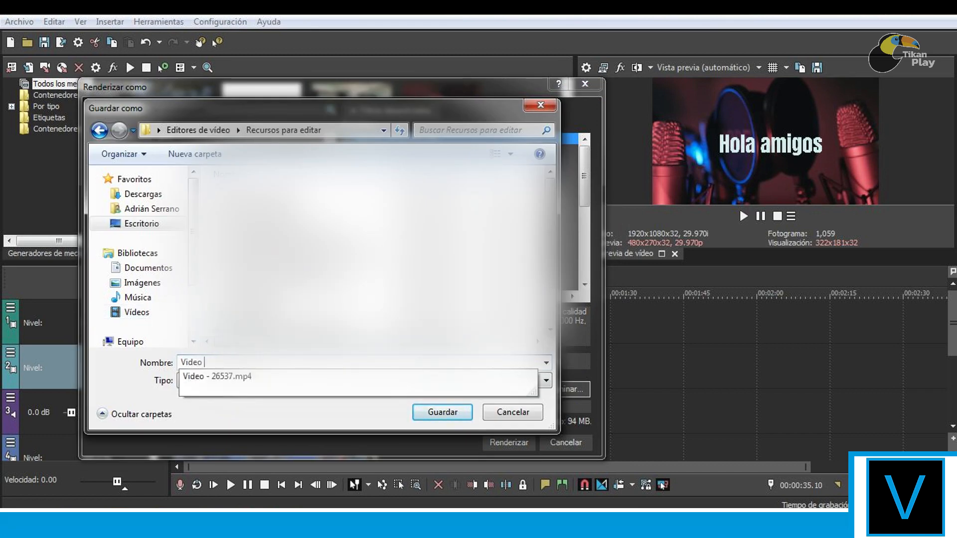
{"action": "type", "text": "gas"}
{"action": "left_click", "coordinate": [437, 412]}
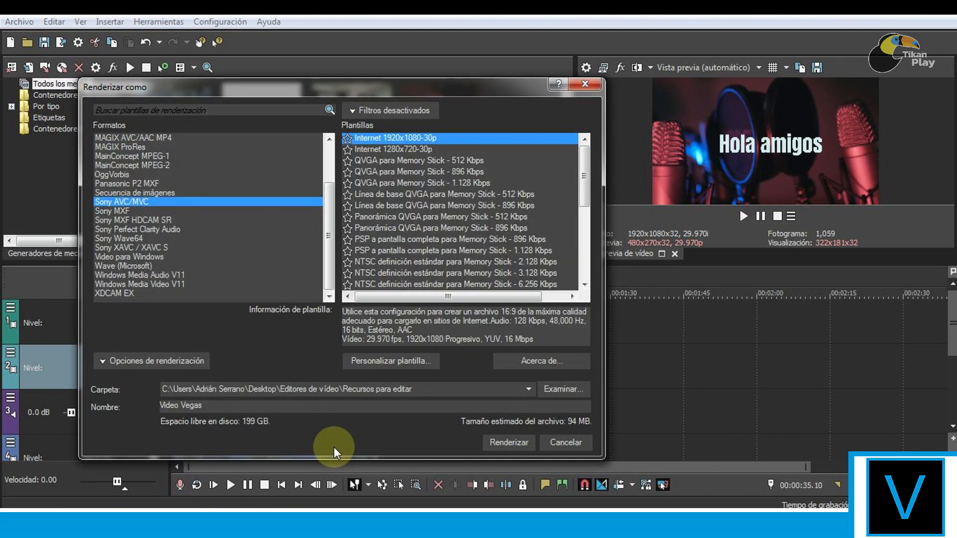
{"action": "left_click", "coordinate": [504, 443]}
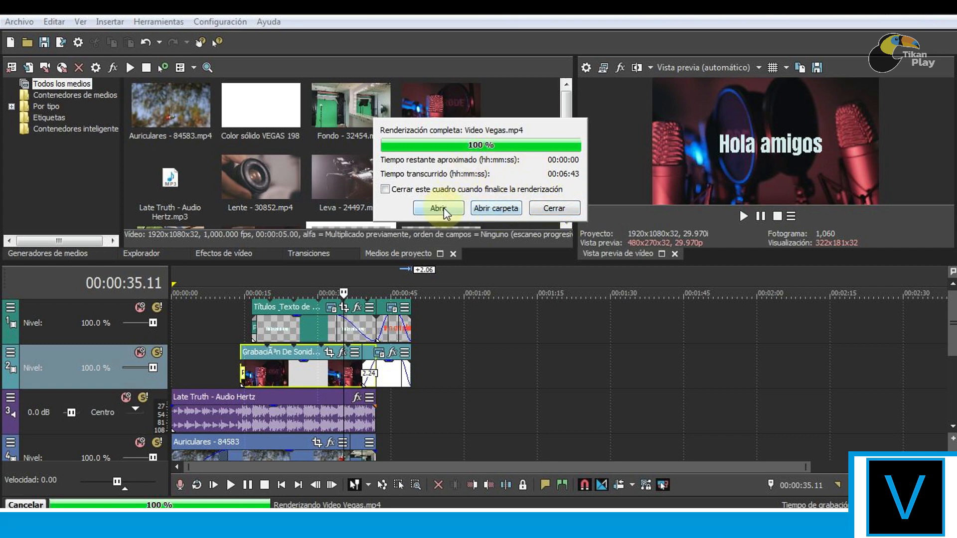
Step: Close the render progress dialog and play the rendered Video Vegas file from the Recursos para editar folder
{"action": "left_click", "coordinate": [551, 208]}
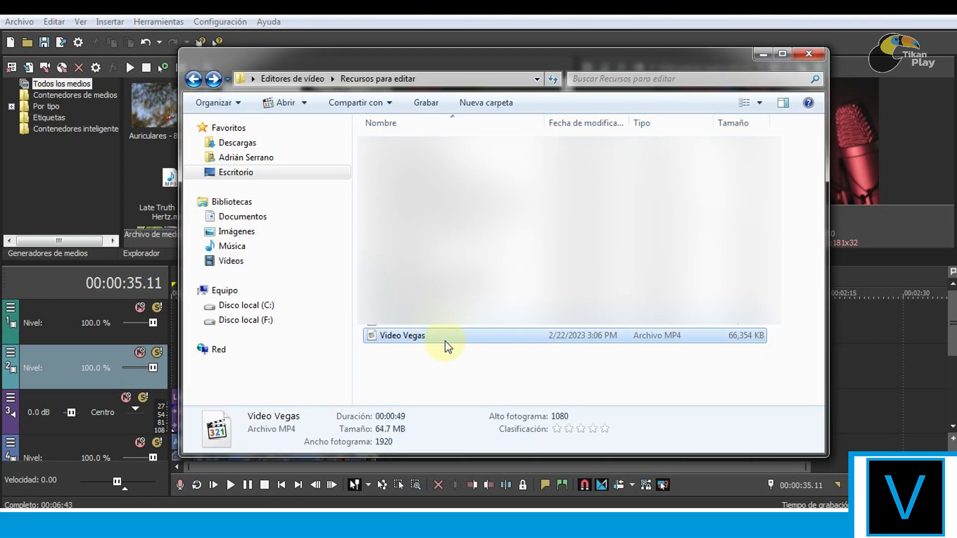
{"action": "double_click", "coordinate": [458, 339]}
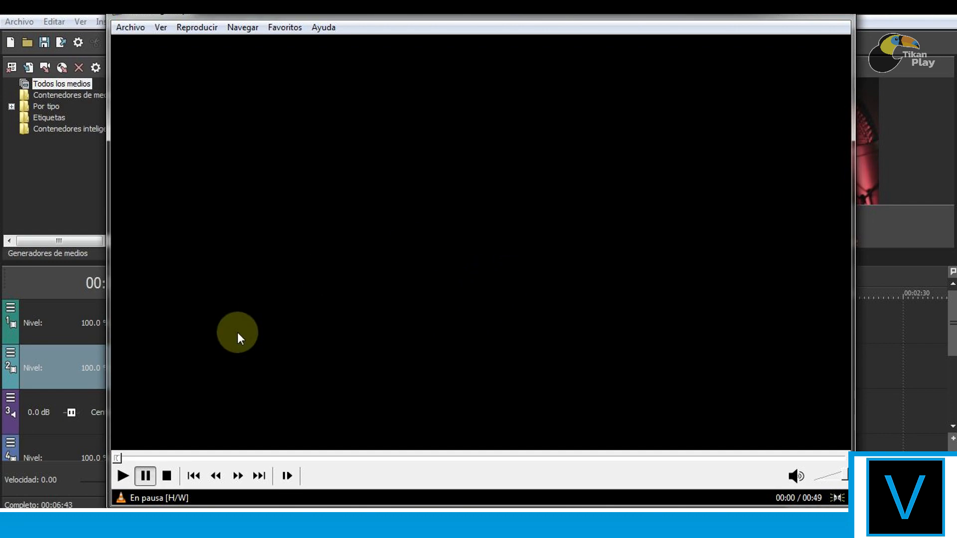
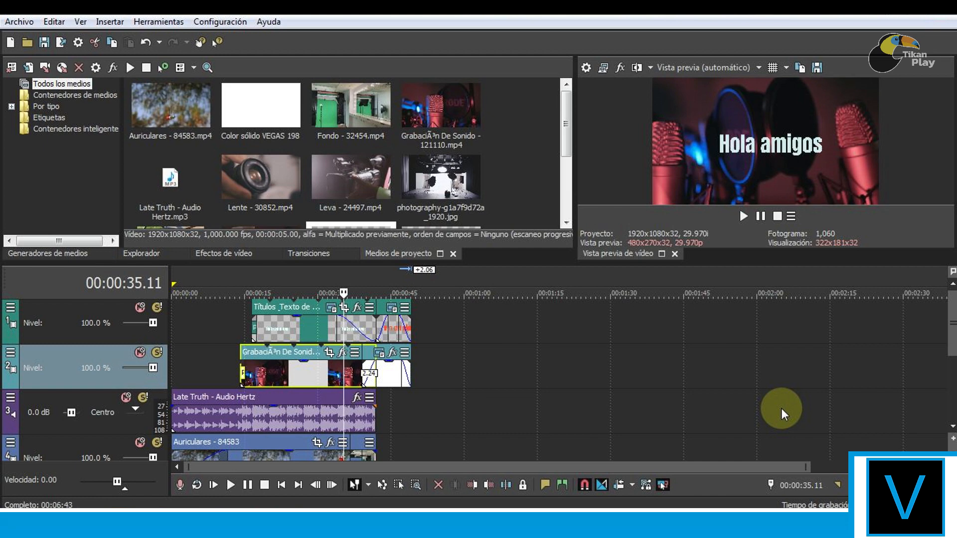
Step: Save the project as a VEGAS Pro project file named "Video Vegas" in the Recursos para editar folder
{"action": "left_click", "coordinate": [43, 42]}
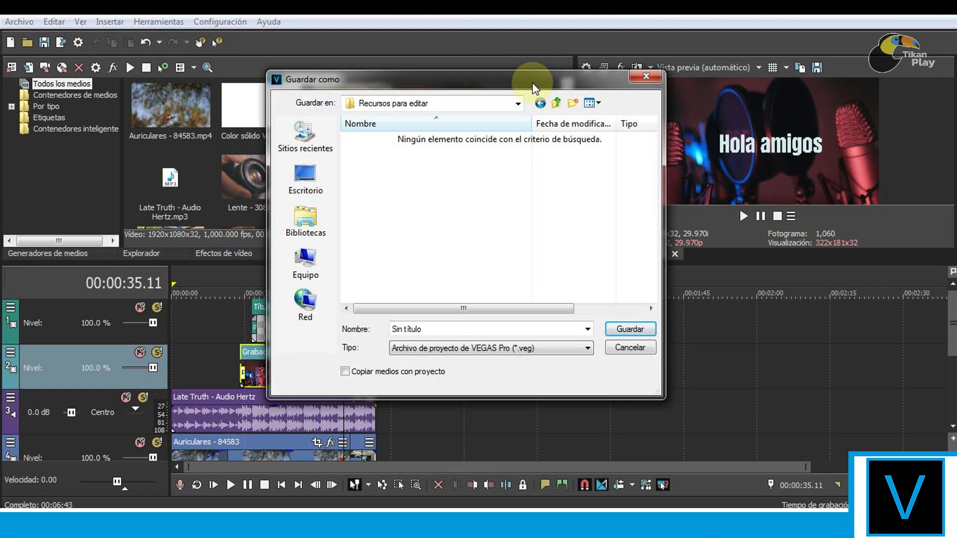
{"action": "left_click_drag", "start_coordinate": [533, 85], "coordinate": [505, 71]}
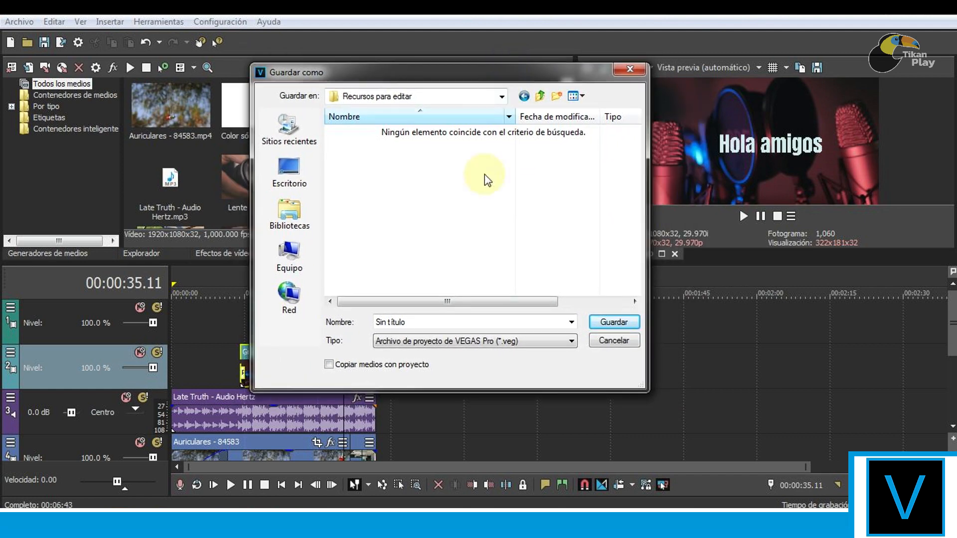
{"action": "double_click", "coordinate": [434, 318]}
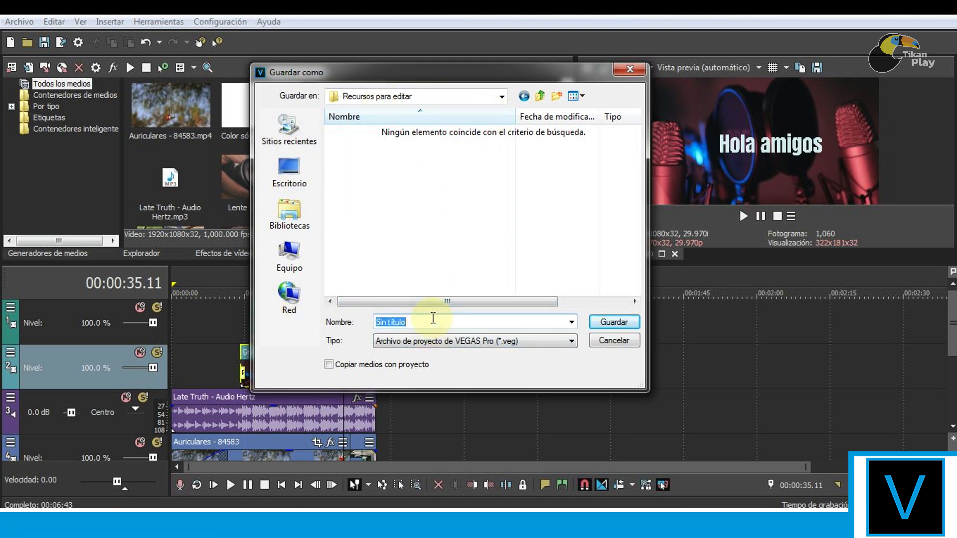
{"action": "type", "text": "Video Veg"}
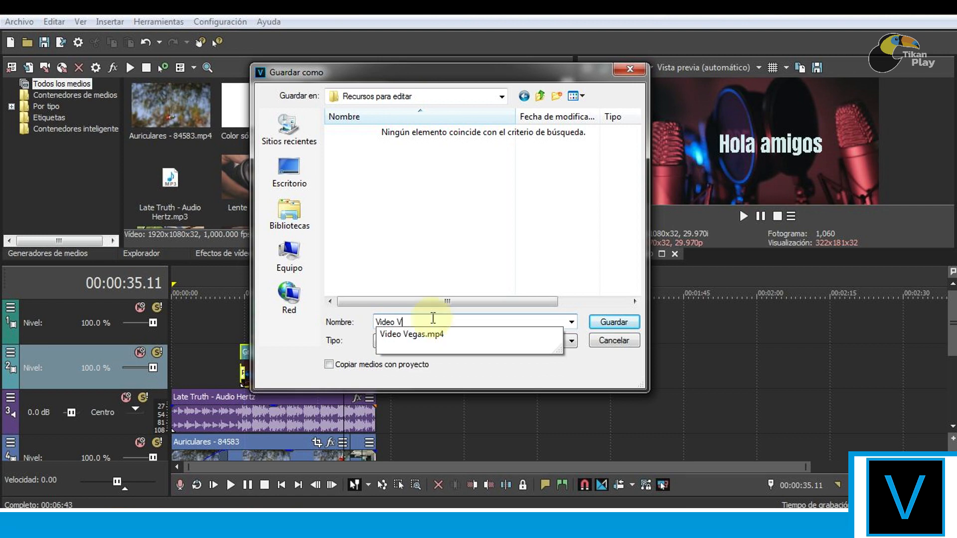
{"action": "type", "text": "as"}
{"action": "left_click", "coordinate": [612, 323]}
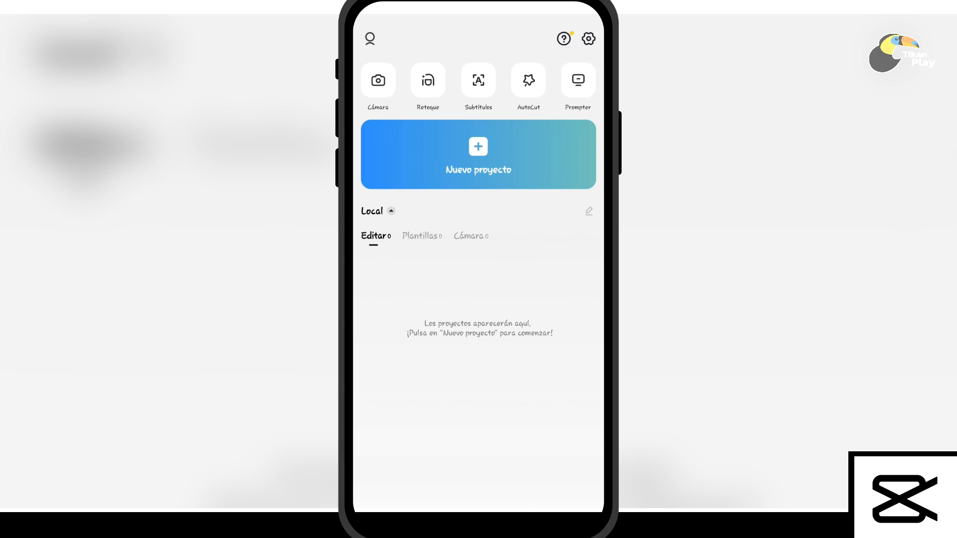
Step: In CapCut on the phone, turn off adding the default ending, discard the ending, and return to the home screen
{"action": "left_click", "coordinate": [588, 39]}
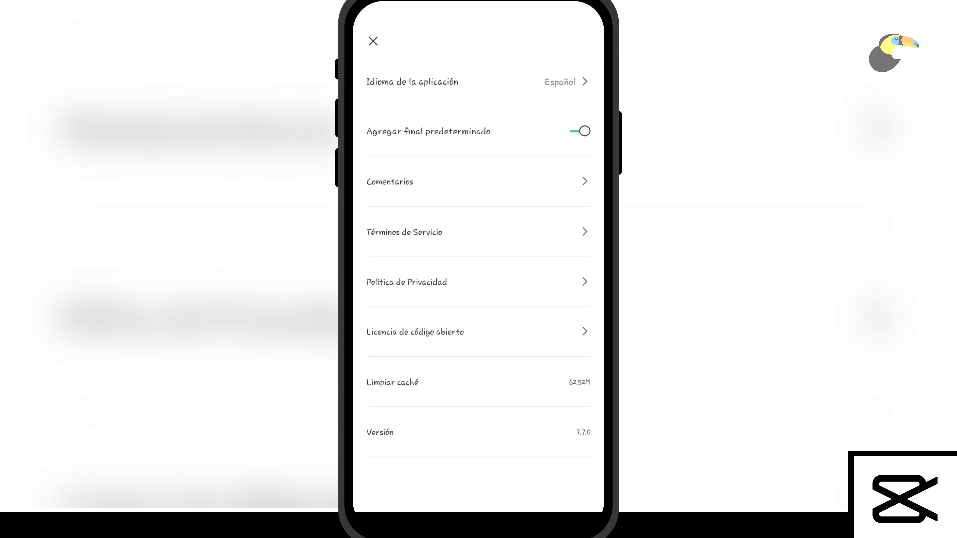
{"action": "left_click", "coordinate": [580, 131]}
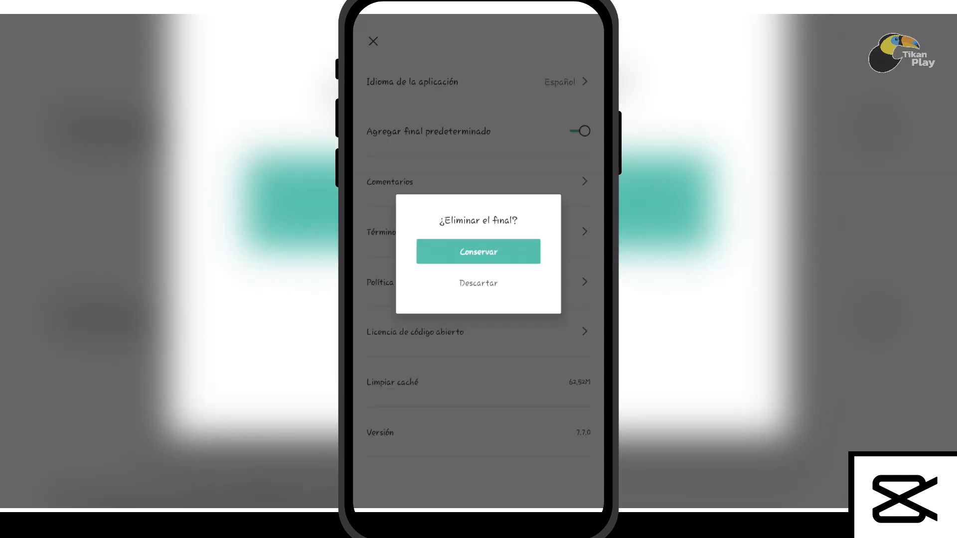
{"action": "left_click", "coordinate": [479, 283]}
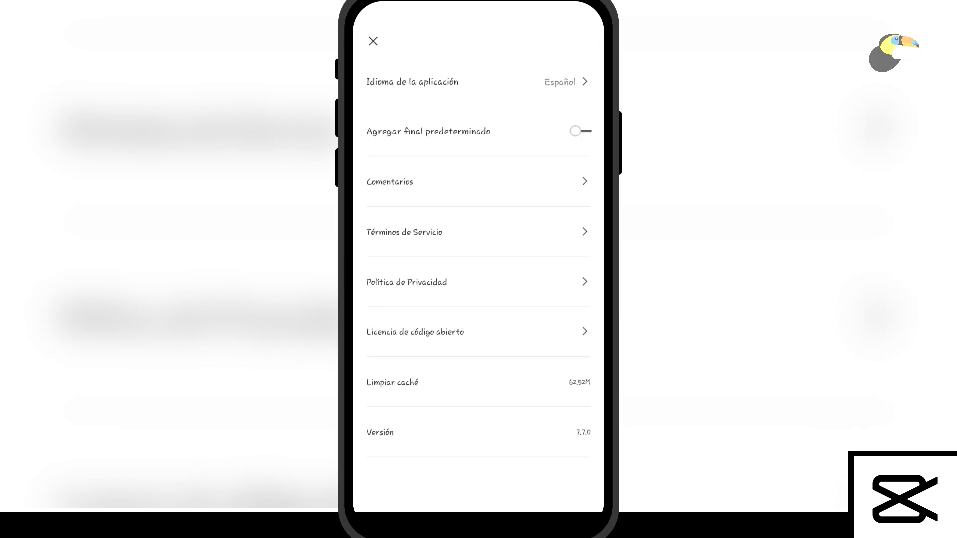
{"action": "left_click", "coordinate": [372, 41]}
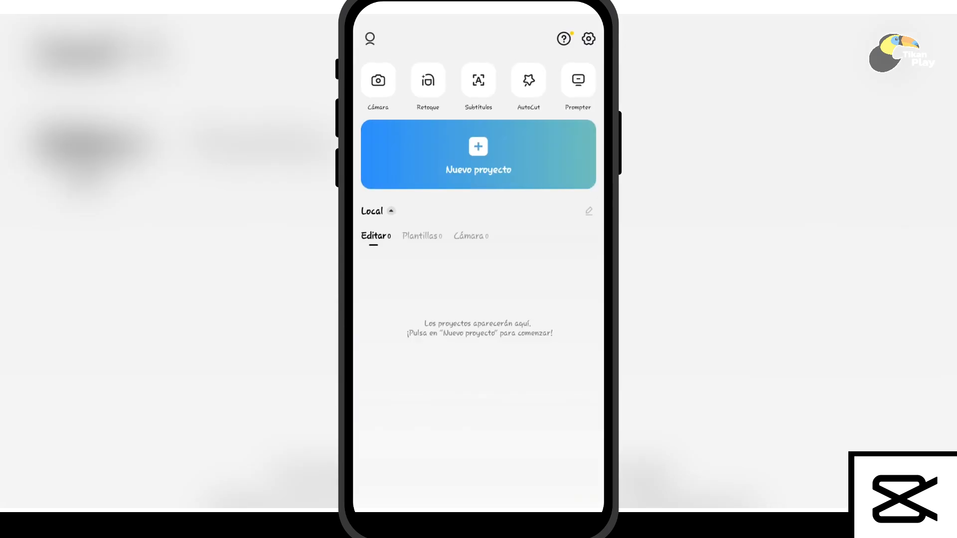
Step: Create a new project from the burger video in the album and look through its clip on the timeline
{"action": "left_click", "coordinate": [478, 155]}
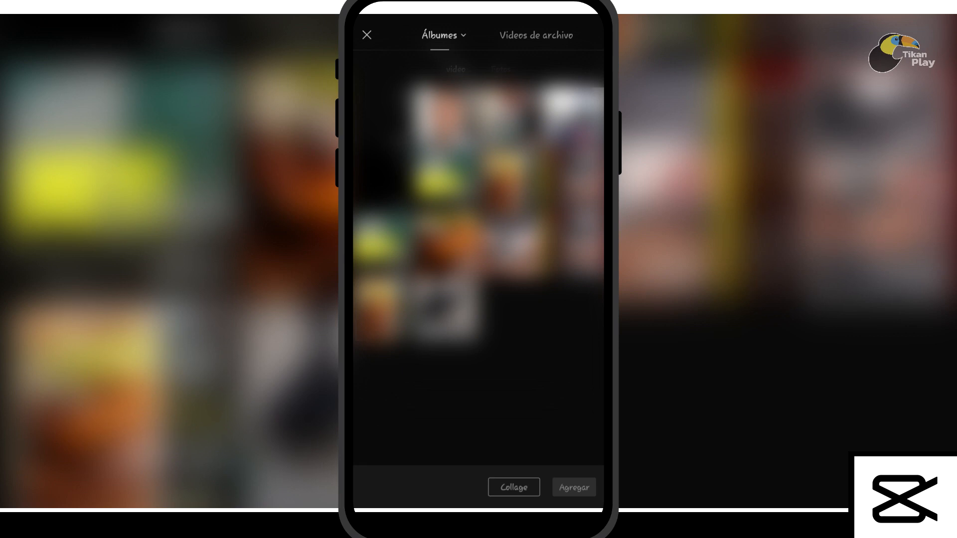
{"action": "left_click", "coordinate": [448, 245]}
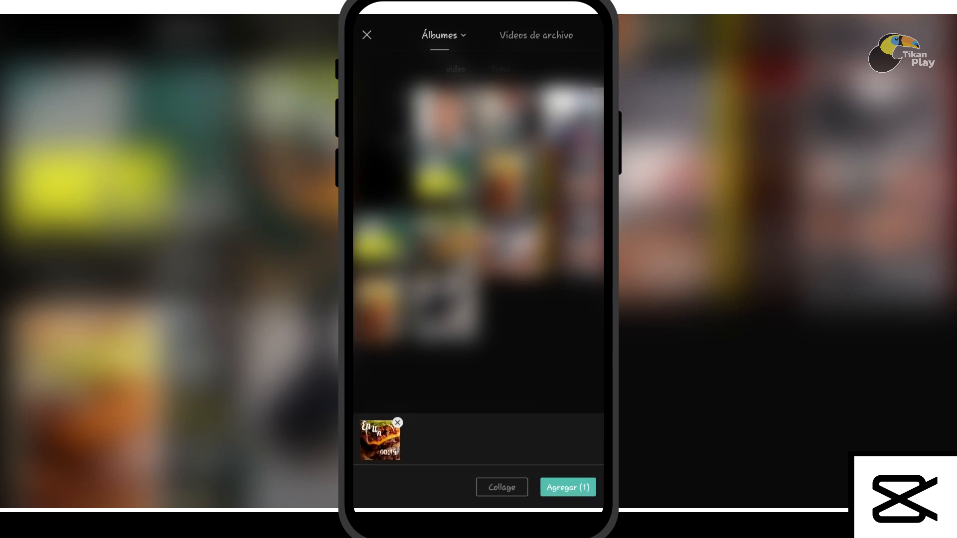
{"action": "left_click", "coordinate": [568, 487]}
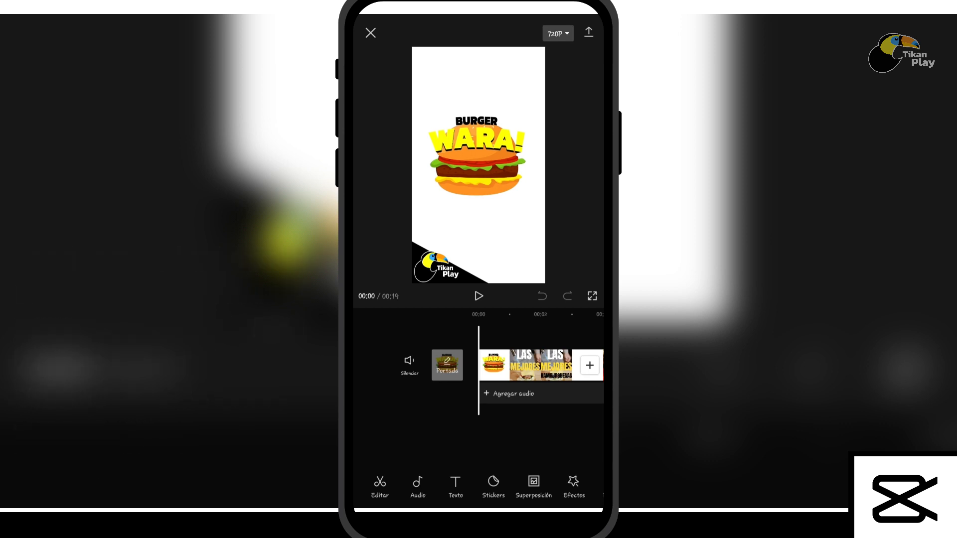
{"action": "left_click_drag", "start_coordinate": [548, 366], "coordinate": [416, 366]}
Step: Set the project's export resolution to 1080p and the frame rate to 60 frames per second
{"action": "left_click", "coordinate": [559, 33]}
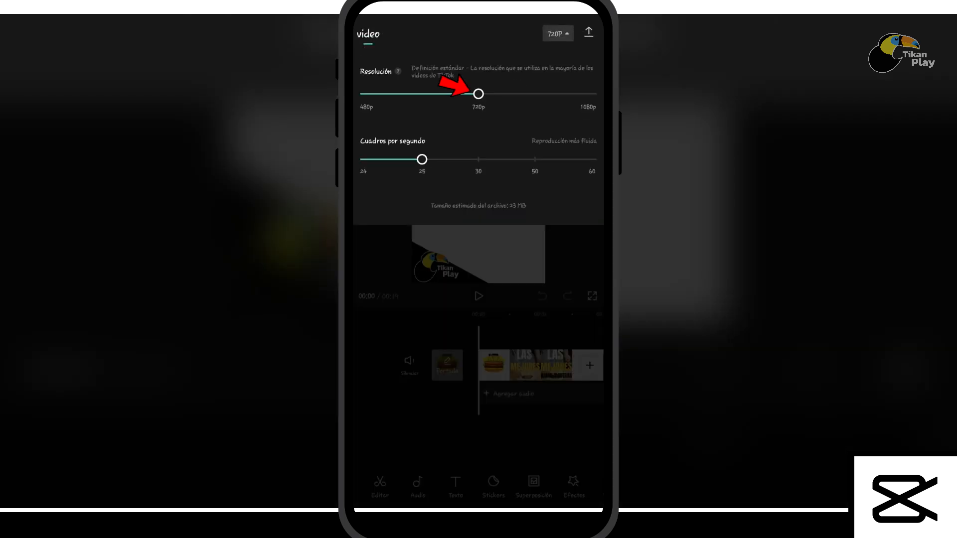
{"action": "left_click_drag", "start_coordinate": [479, 94], "coordinate": [592, 93]}
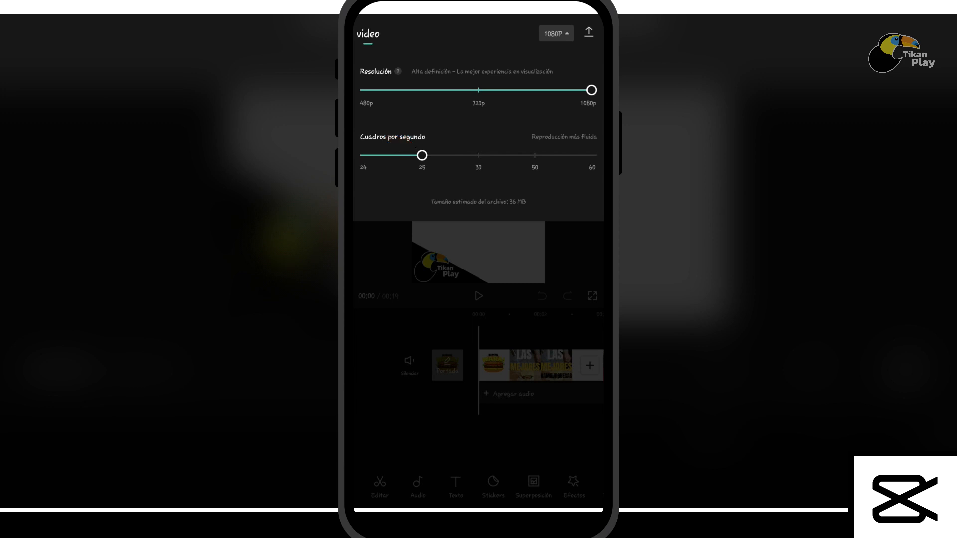
{"action": "left_click_drag", "start_coordinate": [422, 155], "coordinate": [591, 156]}
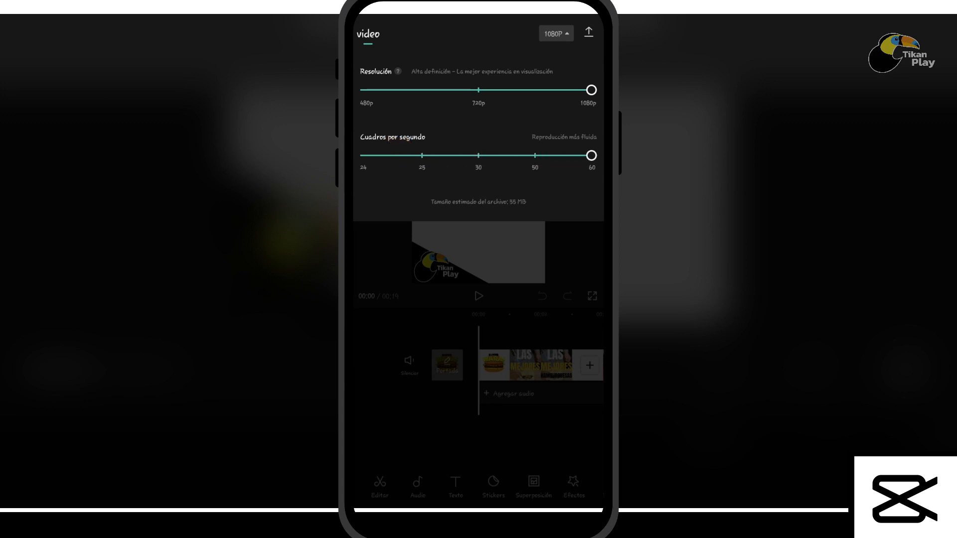
{"action": "left_click", "coordinate": [556, 33]}
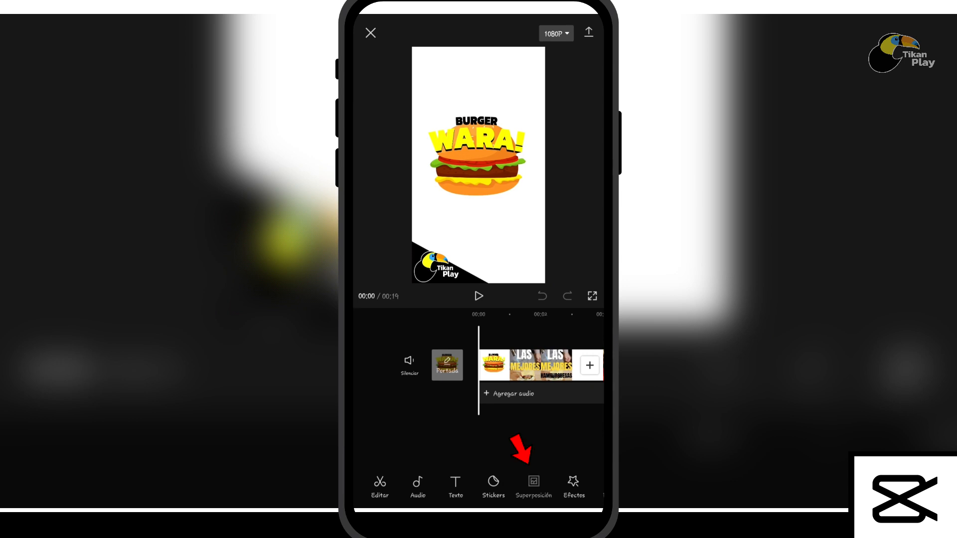
Step: Overlay the "Publicidad en video" clip, shrink it to about half the frame width, and place it in the frame's upper-left corner
{"action": "left_click", "coordinate": [533, 486]}
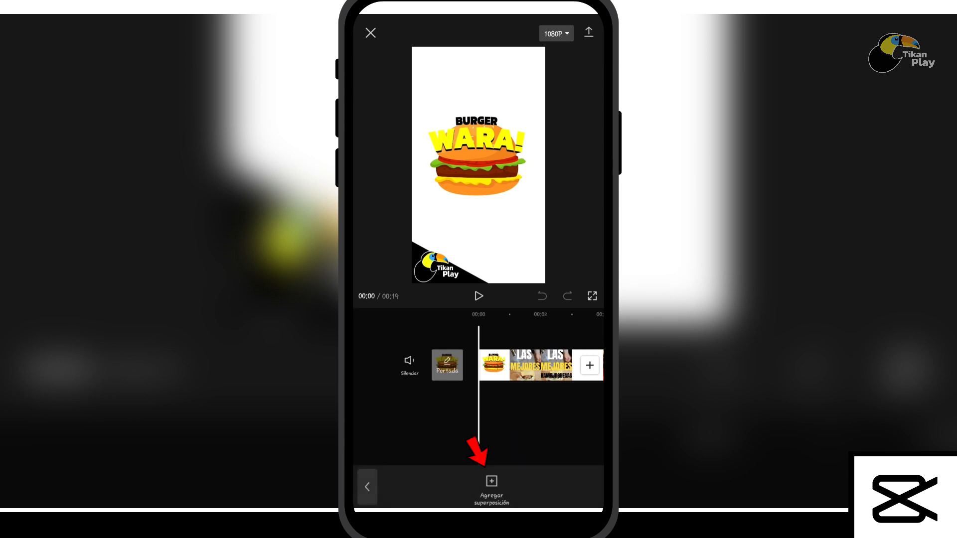
{"action": "left_click", "coordinate": [491, 490]}
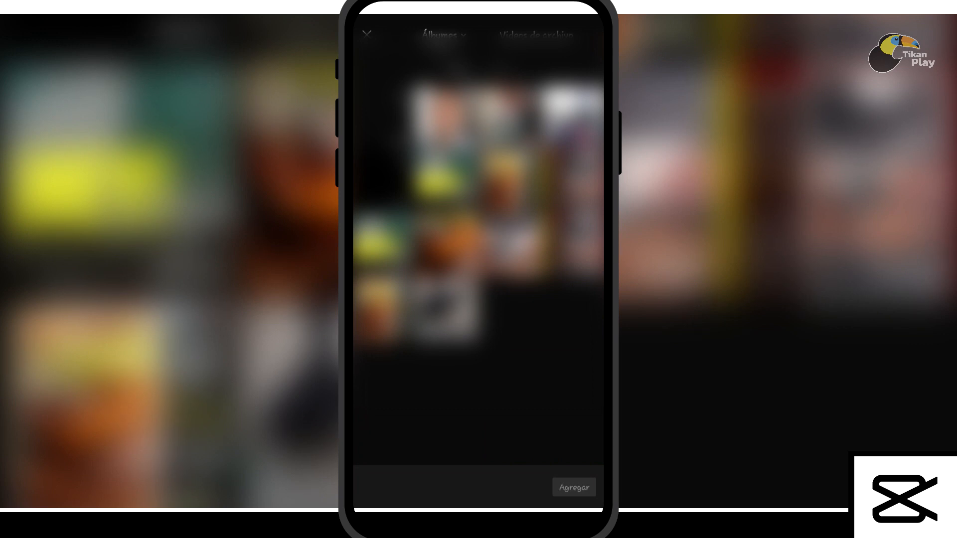
{"action": "left_click", "coordinate": [573, 183]}
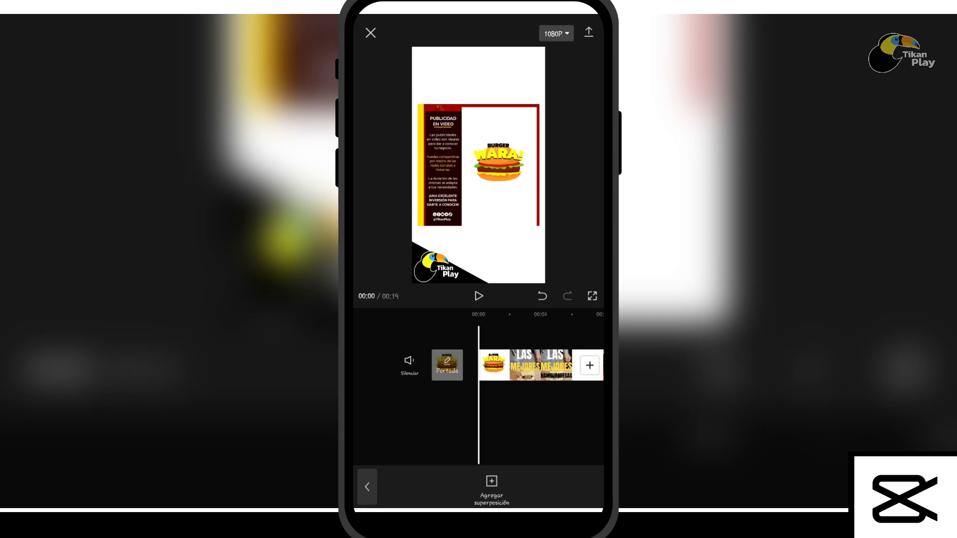
{"action": "left_click_drag", "start_coordinate": [478, 166], "coordinate": [483, 145]}
{"action": "left_click_drag", "start_coordinate": [544, 205], "coordinate": [516, 177]}
{"action": "left_click_drag", "start_coordinate": [482, 145], "coordinate": [445, 83]}
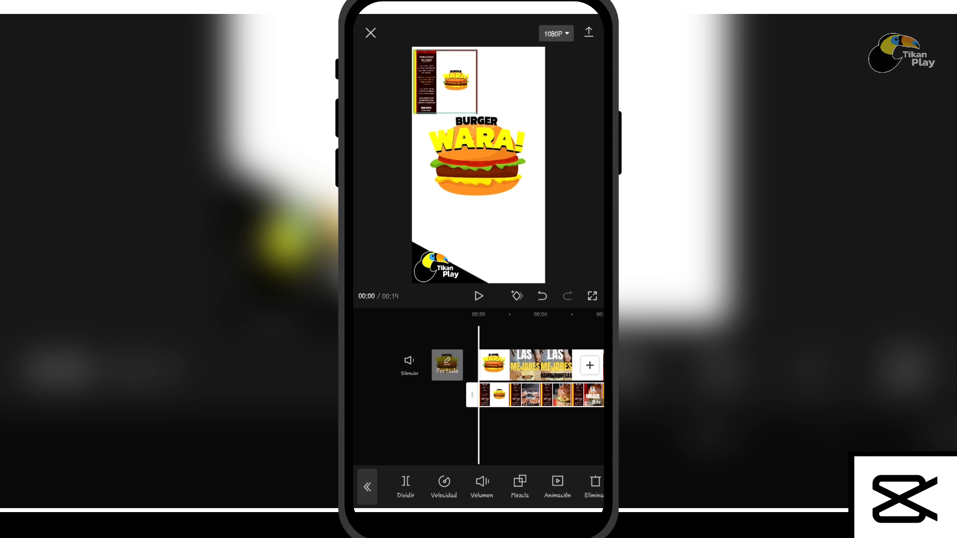
Step: Leave the overlay and add a text clip reading "Hola" at the start of the video
{"action": "left_click", "coordinate": [367, 487]}
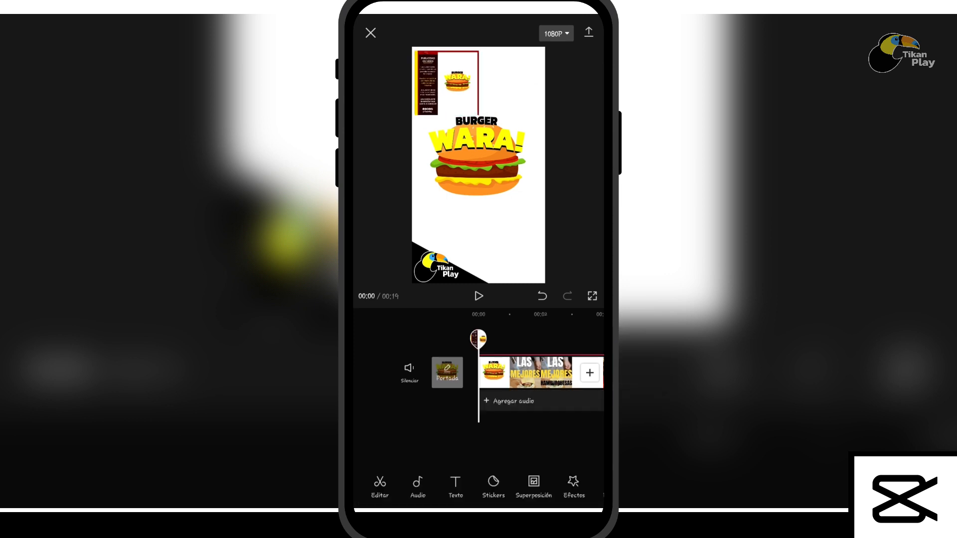
{"action": "left_click", "coordinate": [456, 483]}
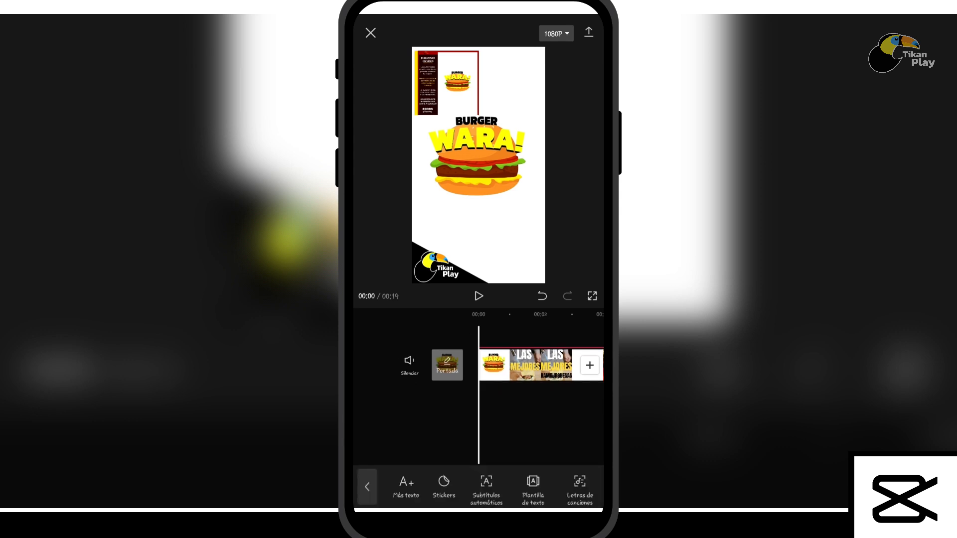
{"action": "left_click", "coordinate": [406, 486]}
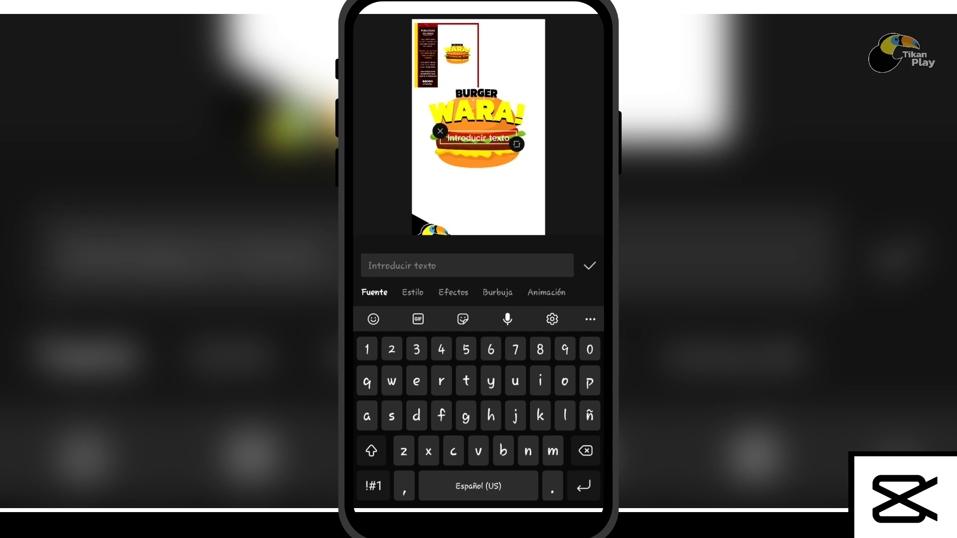
{"action": "type", "text": "Hola"}
{"action": "left_click", "coordinate": [590, 266]}
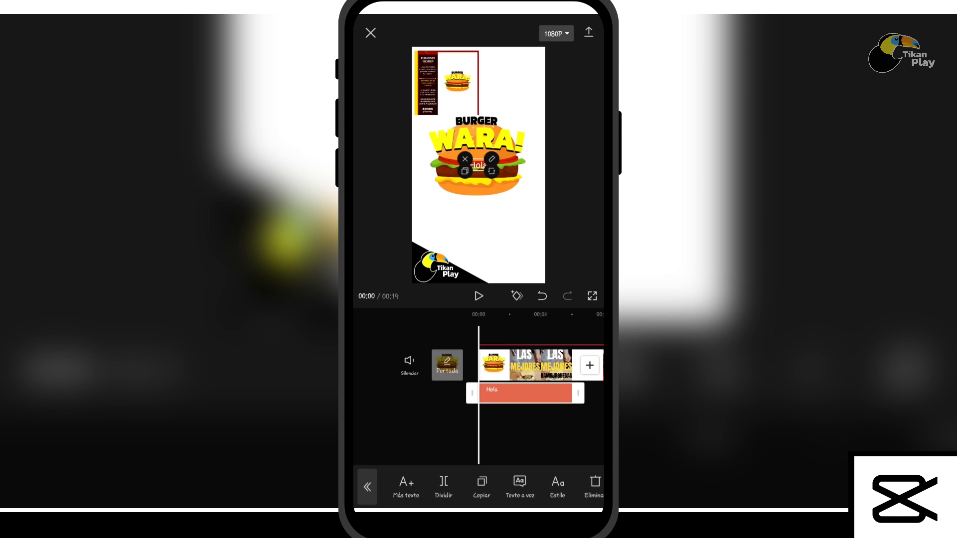
Step: Style the Hola text with the BARBARO font and set its size to 51
{"action": "left_click", "coordinate": [558, 486]}
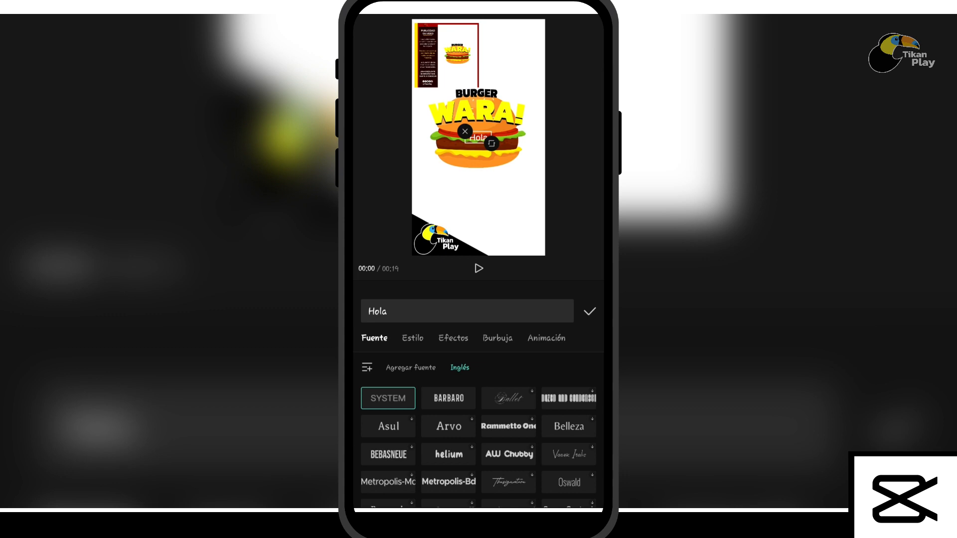
{"action": "scroll", "coordinate": [478, 444], "scroll_direction": "down", "scroll_amount": 3}
{"action": "scroll", "coordinate": [479, 444], "scroll_direction": "up", "scroll_amount": 3}
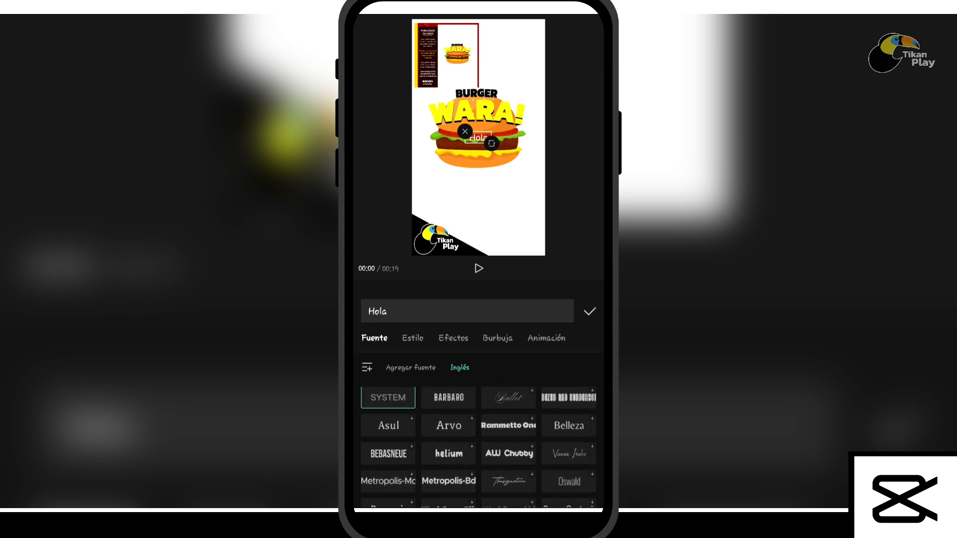
{"action": "left_click", "coordinate": [449, 398]}
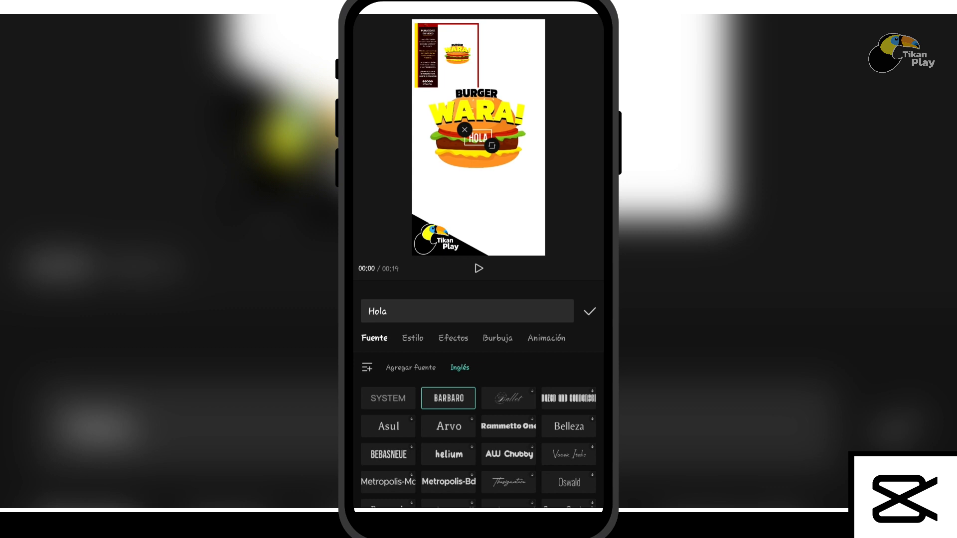
{"action": "left_click", "coordinate": [413, 338]}
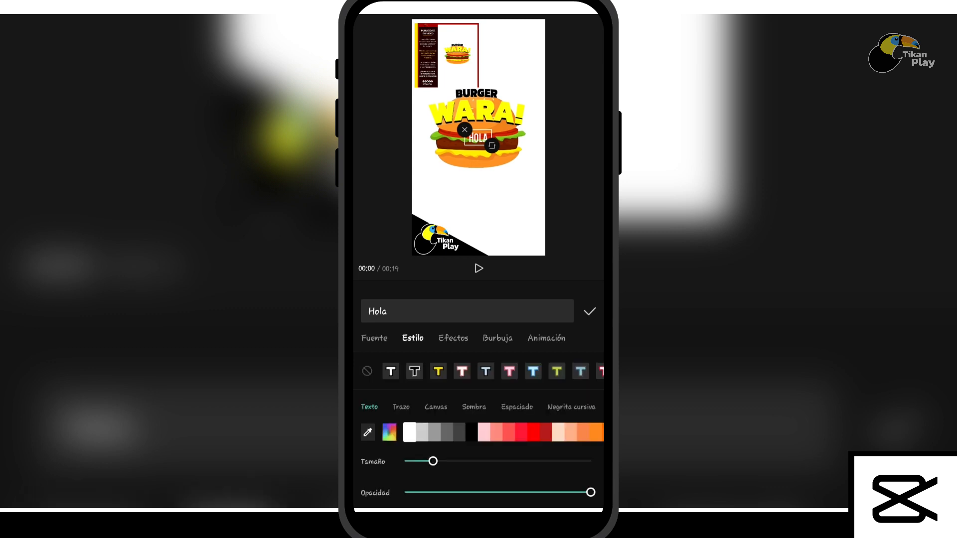
{"action": "left_click_drag", "start_coordinate": [433, 461], "coordinate": [499, 461]}
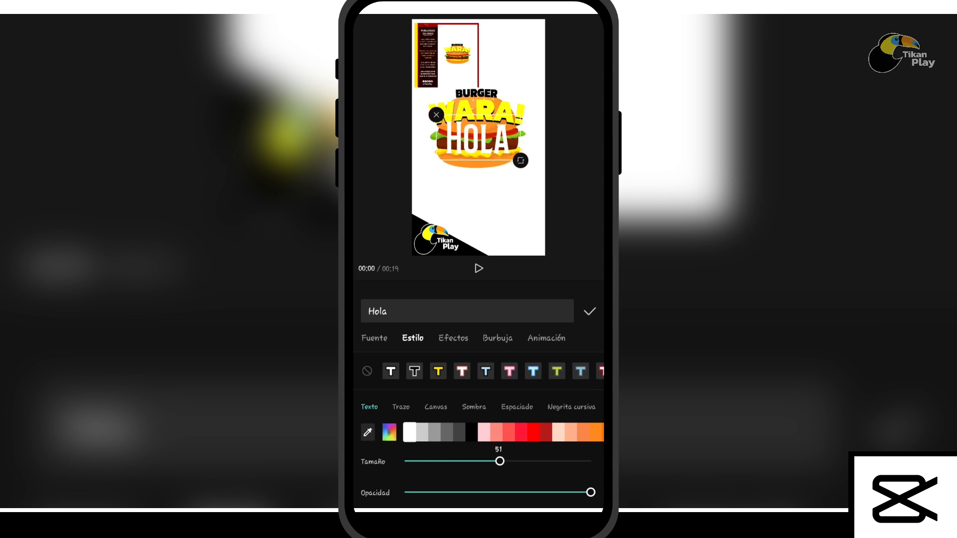
Step: Try the orange gradient effect from the Tendencias category on the Hola text
{"action": "left_click", "coordinate": [454, 338]}
{"action": "scroll", "coordinate": [478, 445], "scroll_direction": "down", "scroll_amount": 5}
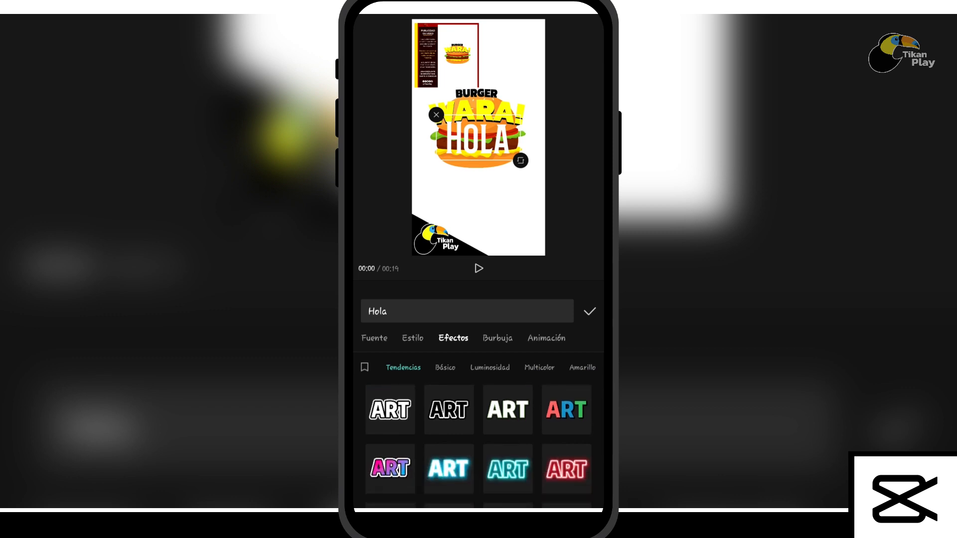
{"action": "scroll", "coordinate": [477, 445], "scroll_direction": "up", "scroll_amount": 5}
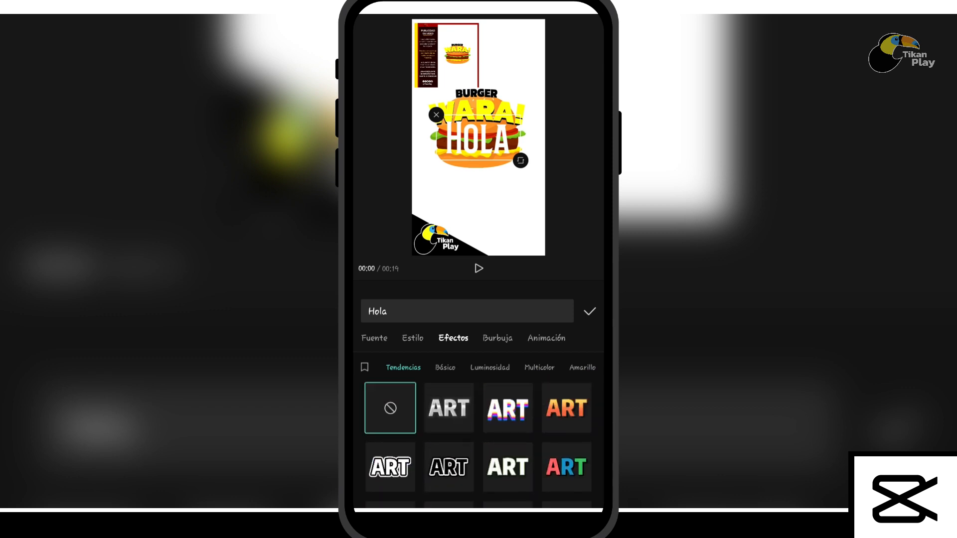
{"action": "scroll", "coordinate": [477, 445], "scroll_direction": "down", "scroll_amount": 3}
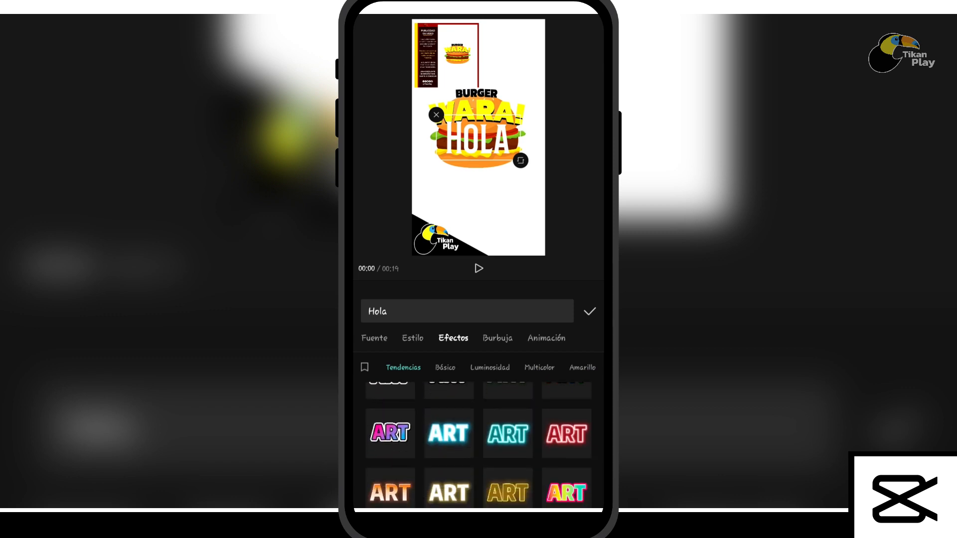
{"action": "scroll", "coordinate": [478, 445], "scroll_direction": "up", "scroll_amount": 3}
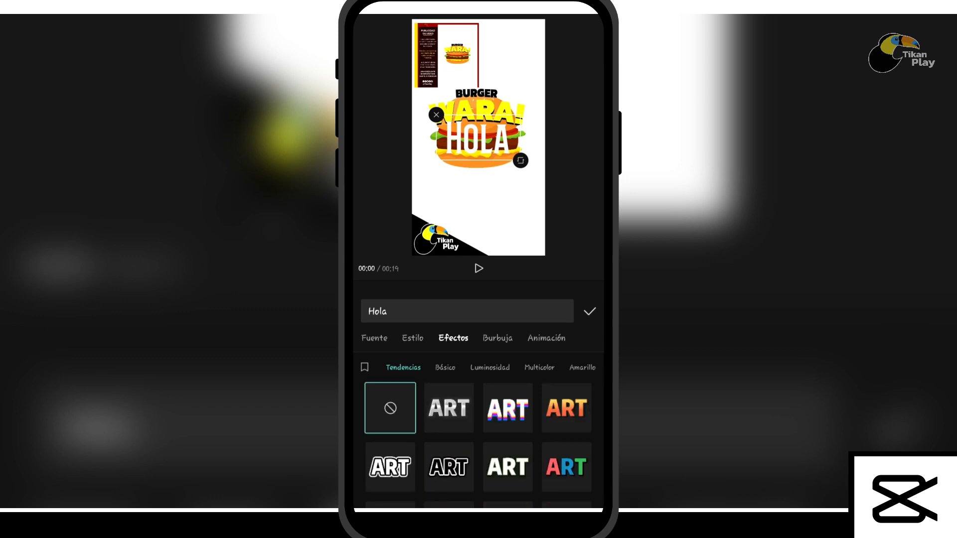
{"action": "left_click", "coordinate": [567, 408]}
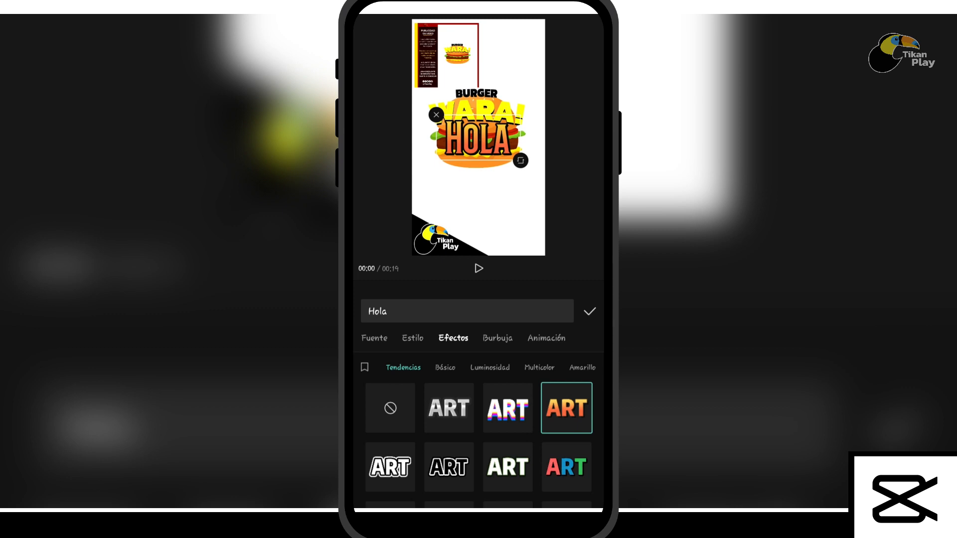
Step: Browse the effect categories and apply the first effect in the Amarillo category to the Hola text
{"action": "left_click", "coordinate": [446, 368]}
{"action": "left_click", "coordinate": [490, 368]}
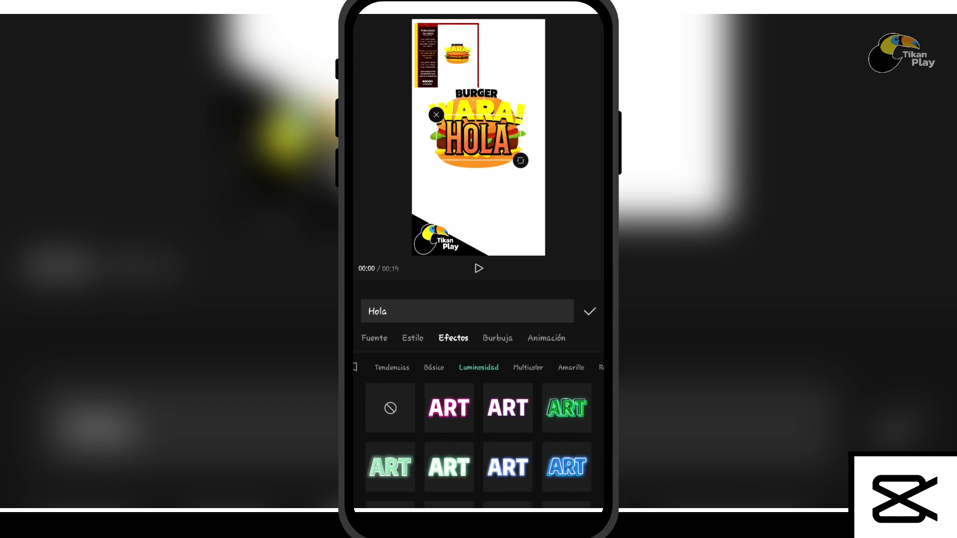
{"action": "left_click", "coordinate": [528, 367]}
{"action": "left_click", "coordinate": [521, 368]}
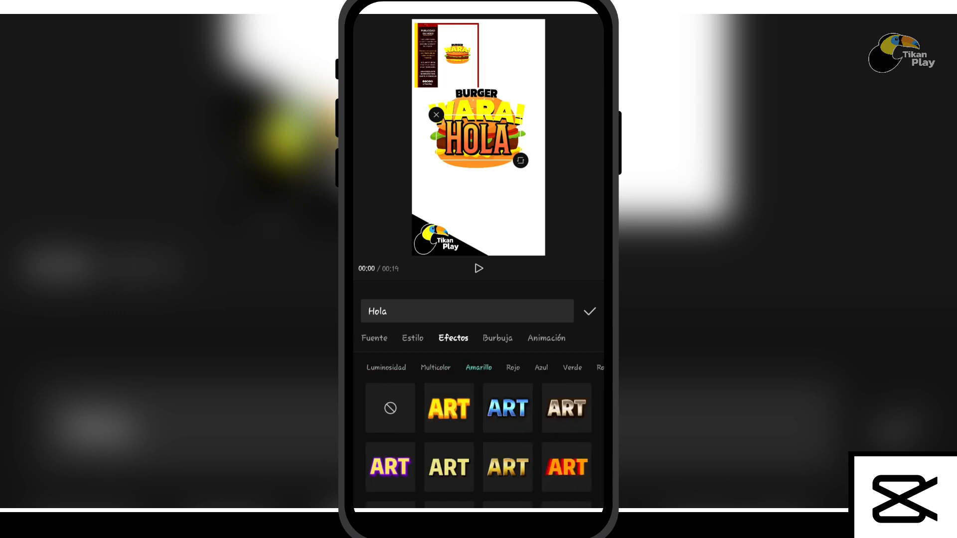
{"action": "left_click", "coordinate": [449, 408]}
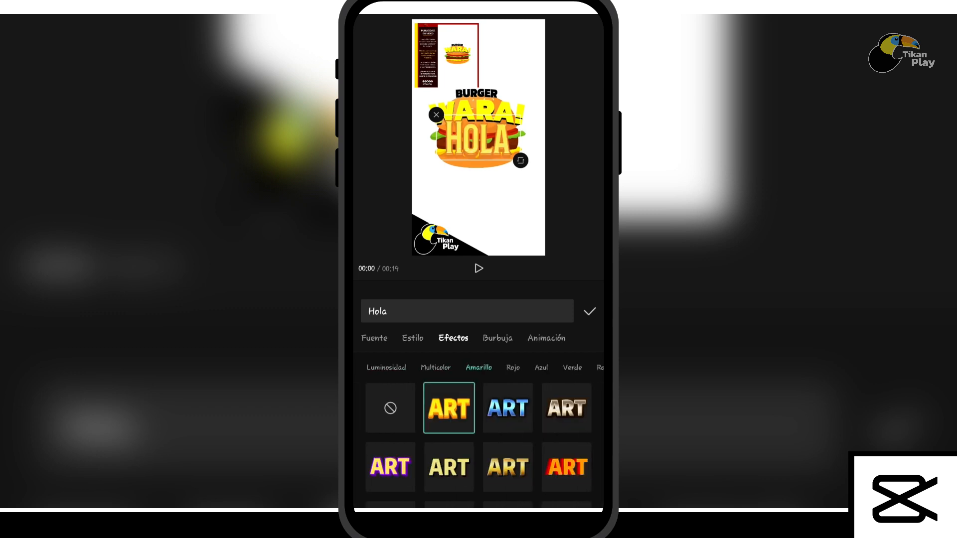
Step: Try the spiky BAM!!! speech bubble on the Hola text and remove it again
{"action": "left_click", "coordinate": [498, 338]}
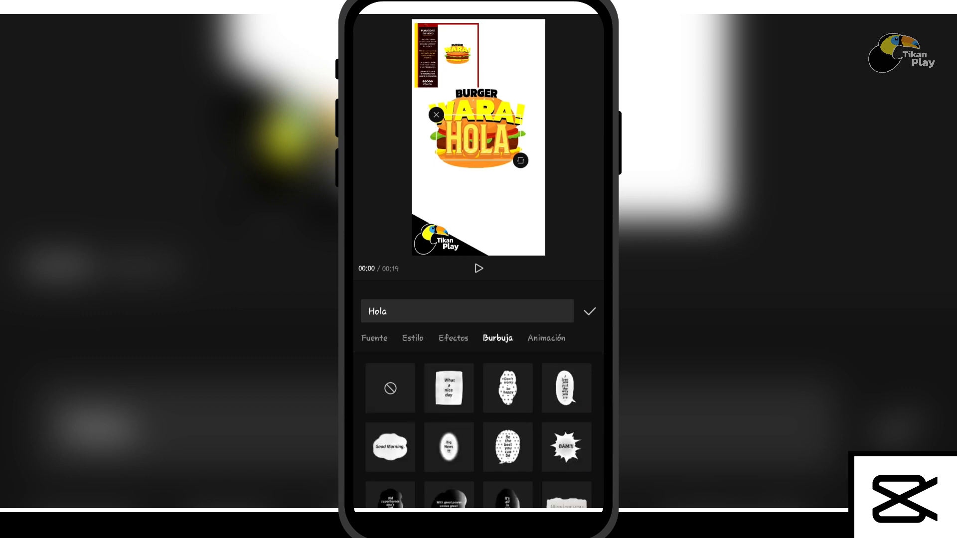
{"action": "left_click", "coordinate": [567, 447]}
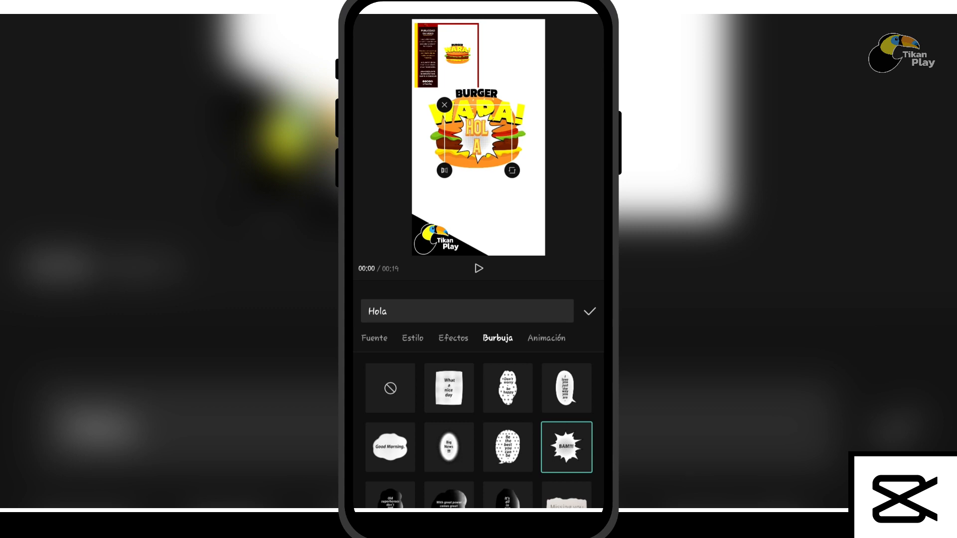
{"action": "left_click", "coordinate": [390, 388]}
Step: Give the Hola text the Elástico telescópico entrance animation, confirm the styling, and move the playhead to 00:02
{"action": "left_click", "coordinate": [547, 338]}
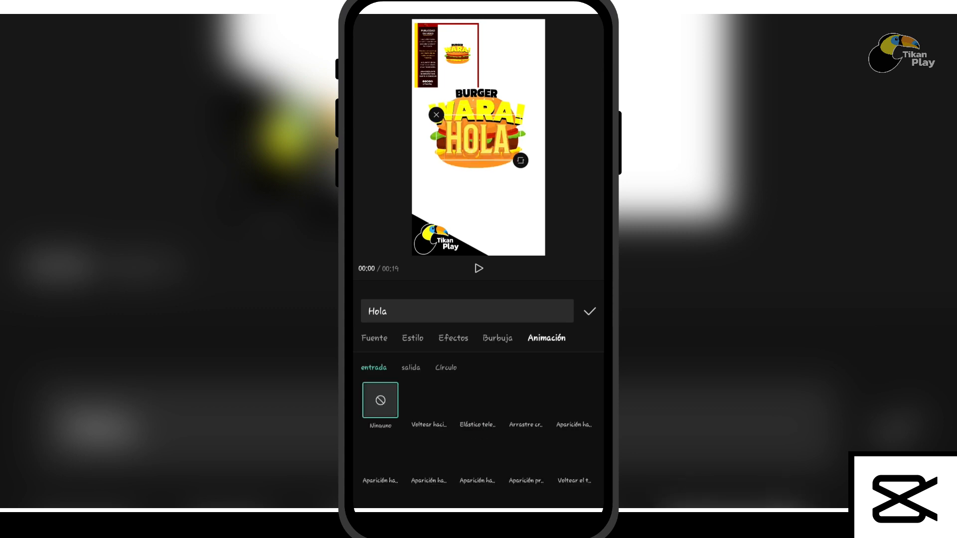
{"action": "scroll", "coordinate": [476, 447], "scroll_direction": "down", "scroll_amount": 2}
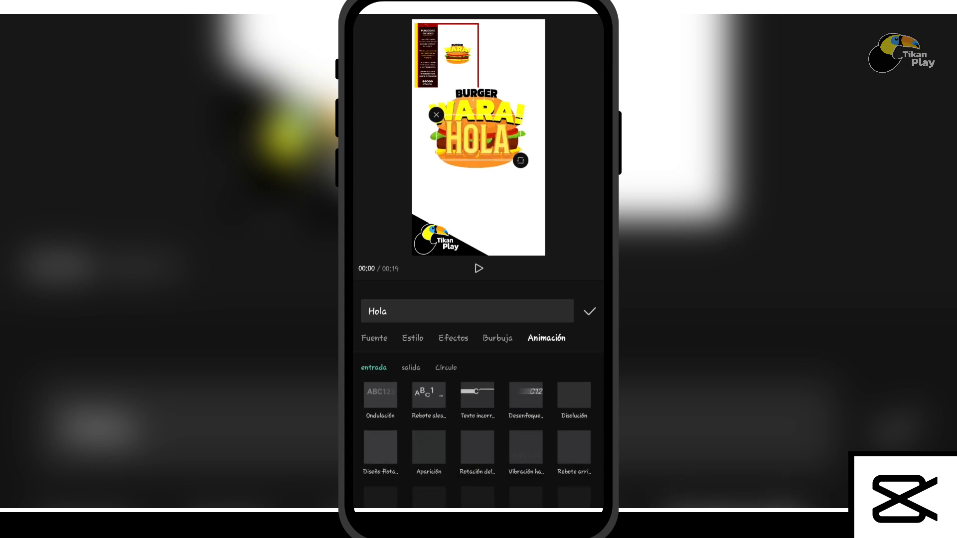
{"action": "scroll", "coordinate": [476, 448], "scroll_direction": "up", "scroll_amount": 4}
{"action": "left_click", "coordinate": [478, 401]}
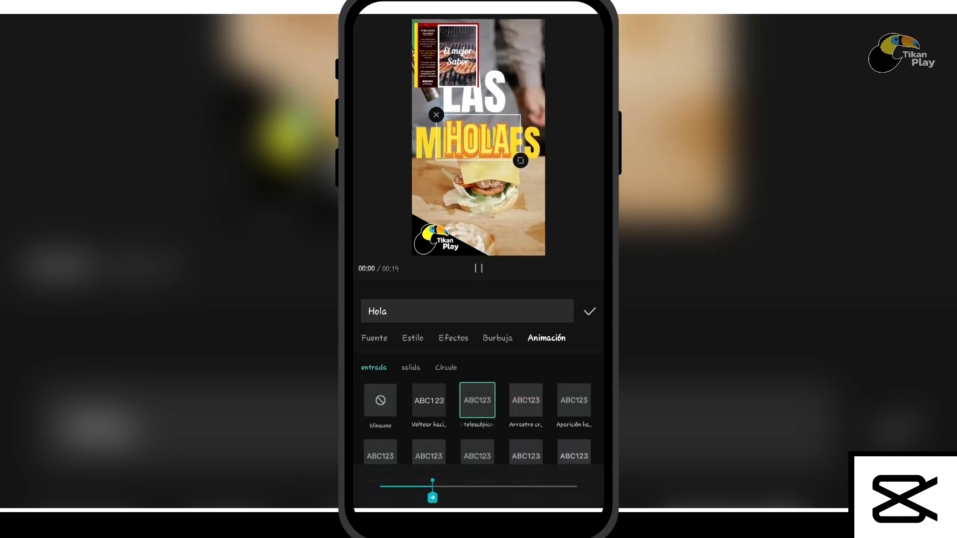
{"action": "left_click", "coordinate": [590, 312]}
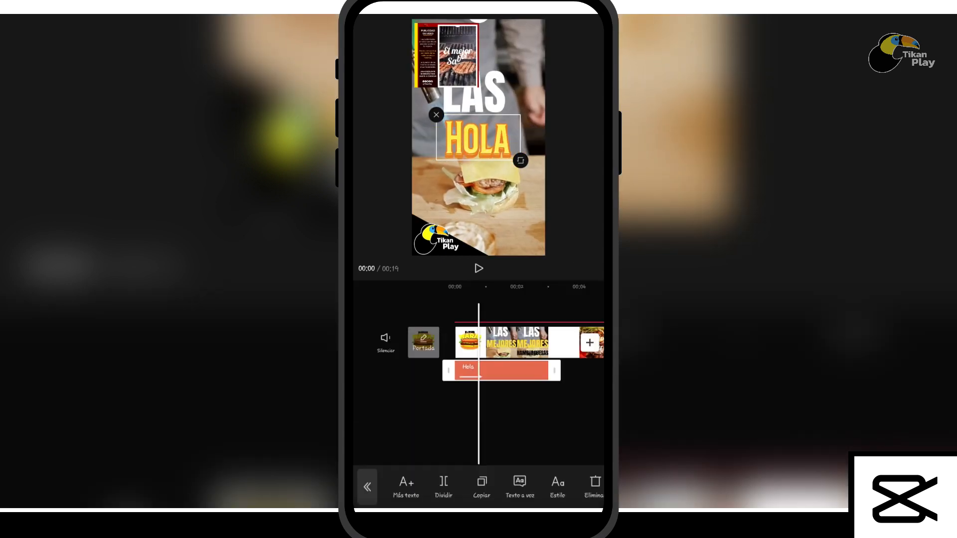
{"action": "left_click_drag", "start_coordinate": [478, 434], "coordinate": [467, 434]}
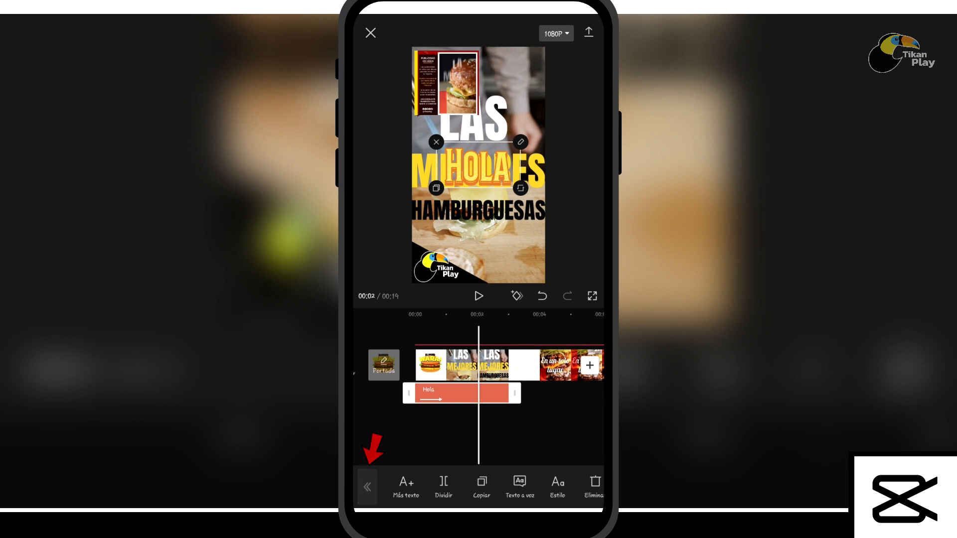
Step: Leave the text editing, open the sound library and view the section with the device's own sounds
{"action": "left_click", "coordinate": [367, 487]}
{"action": "left_click", "coordinate": [368, 487]}
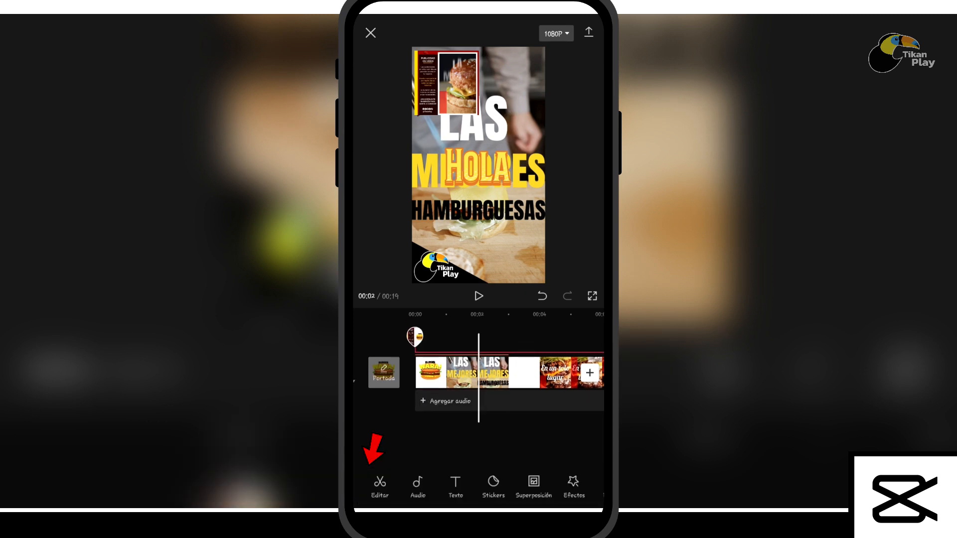
{"action": "left_click", "coordinate": [418, 486]}
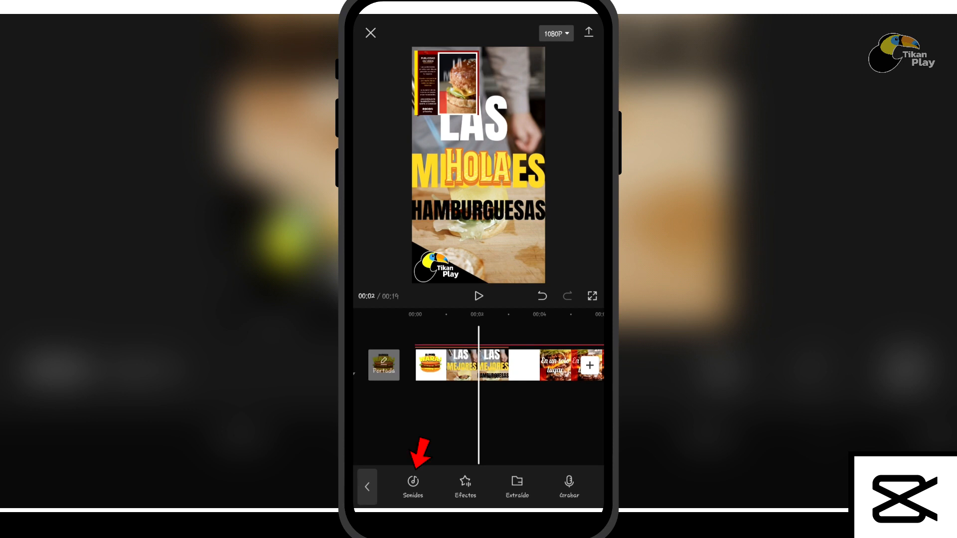
{"action": "left_click", "coordinate": [413, 486]}
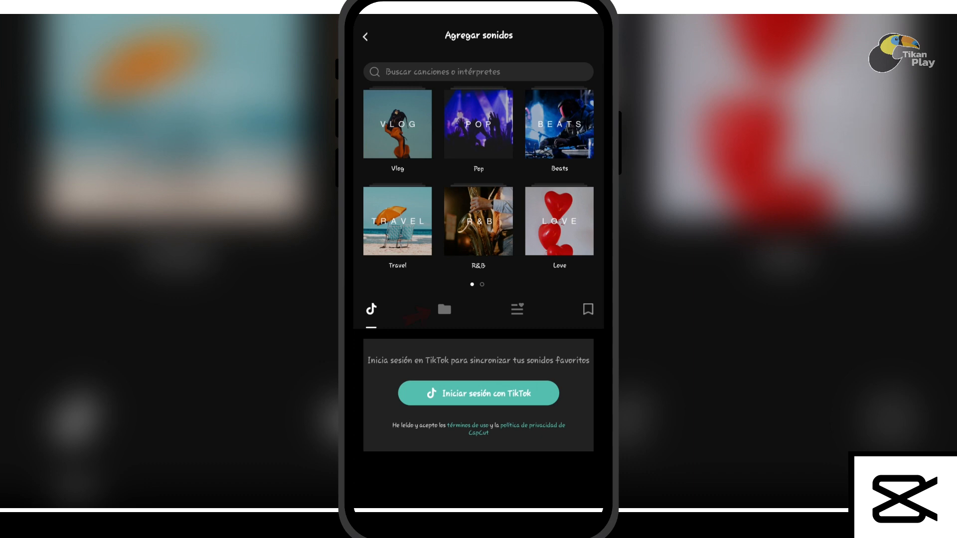
{"action": "left_click", "coordinate": [444, 309]}
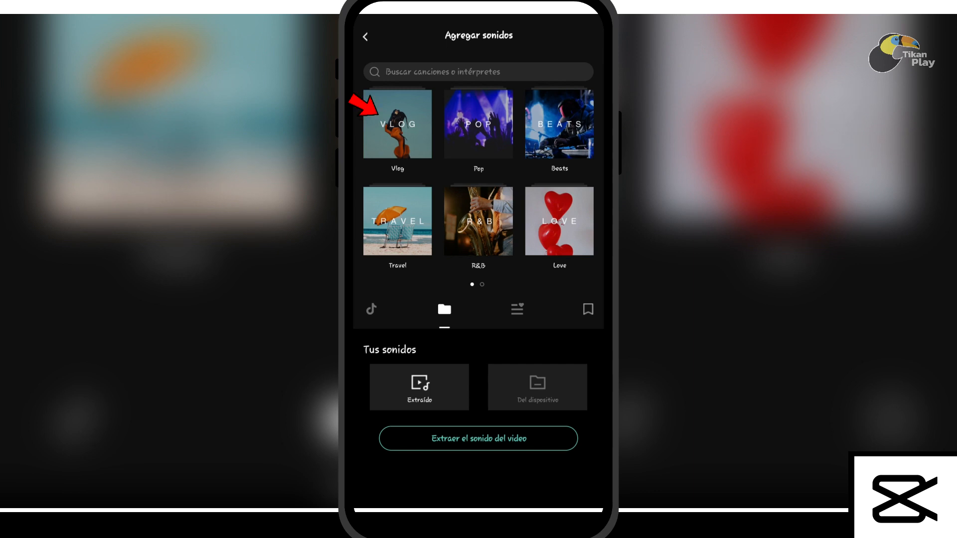
Step: Add the Blue Moon track from the Vlog sound category and move its clip to the start of the timeline
{"action": "left_click", "coordinate": [398, 124]}
{"action": "scroll", "coordinate": [478, 280], "scroll_direction": "down", "scroll_amount": 5}
{"action": "scroll", "coordinate": [479, 280], "scroll_direction": "up", "scroll_amount": 5}
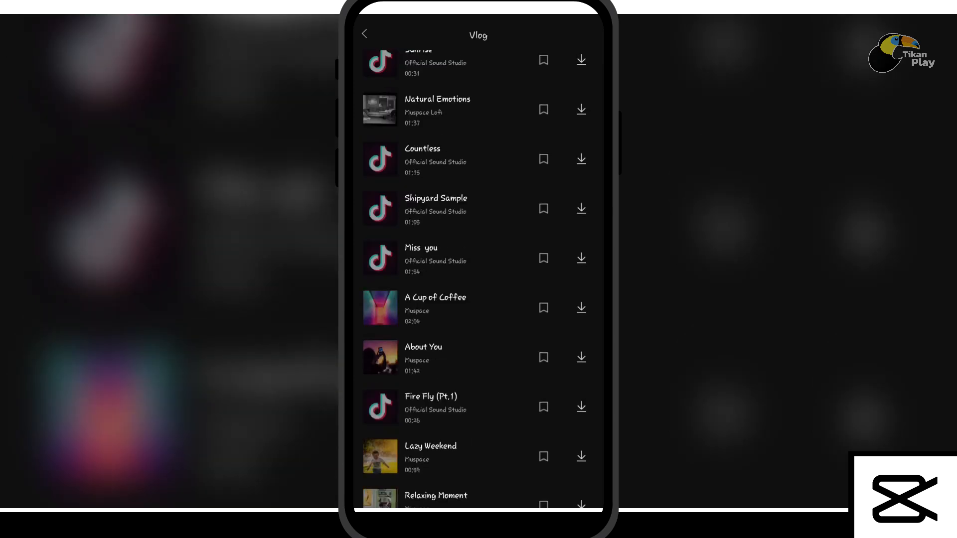
{"action": "left_click", "coordinate": [424, 175]}
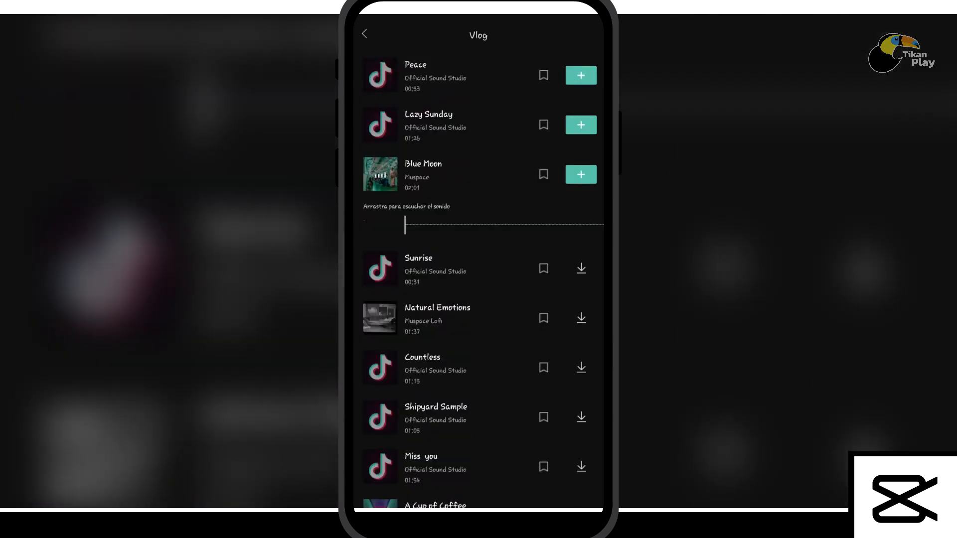
{"action": "left_click", "coordinate": [581, 174]}
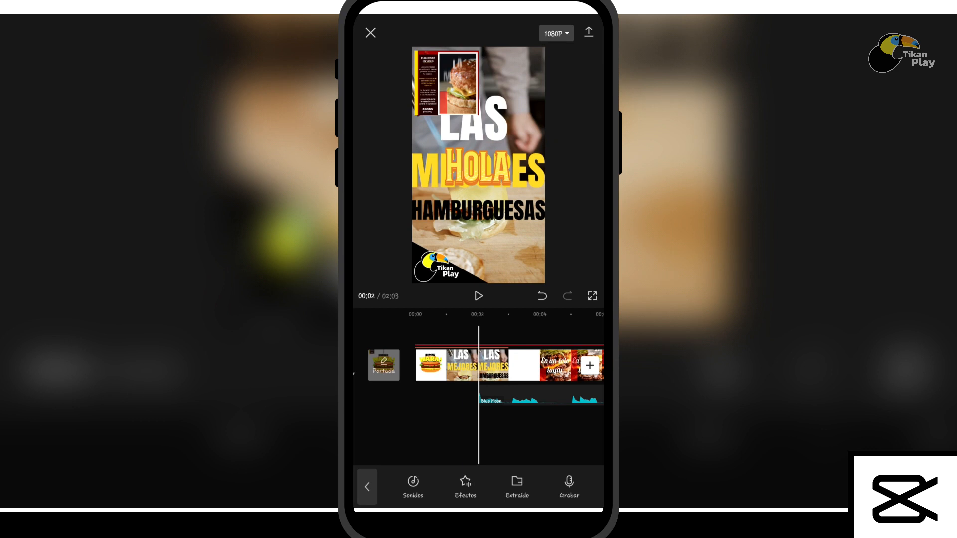
{"action": "left_click", "coordinate": [541, 396]}
{"action": "left_click_drag", "start_coordinate": [541, 395], "coordinate": [478, 395]}
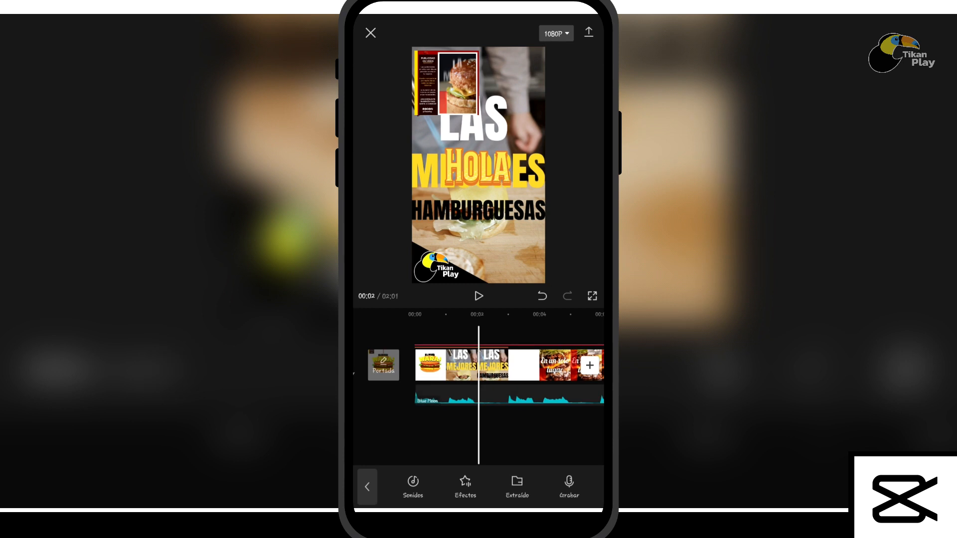
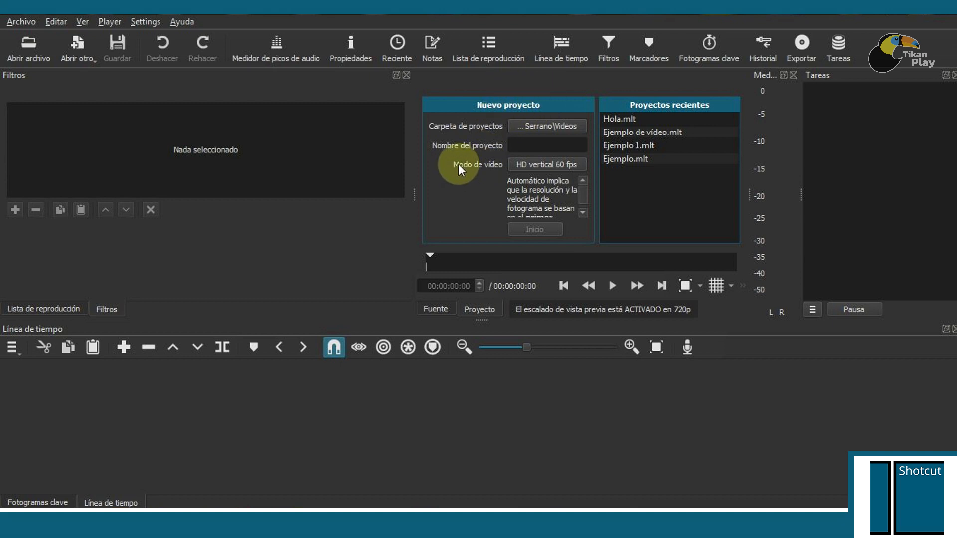
Step: Switch to Shotcut and create a project named Hola 2 with the HD vertical 60 fps video mode
{"action": "left_click", "coordinate": [538, 163]}
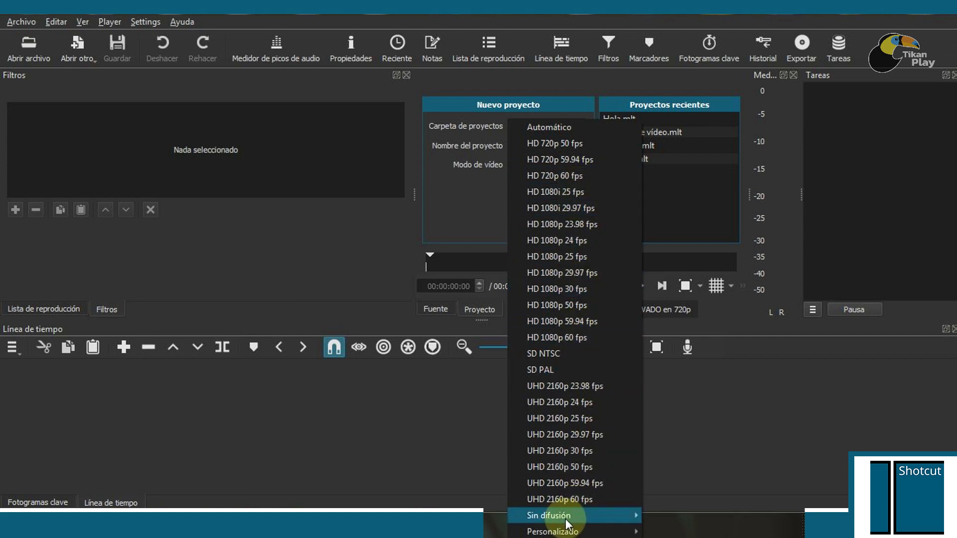
{"action": "mouse_move", "coordinate": [569, 516]}
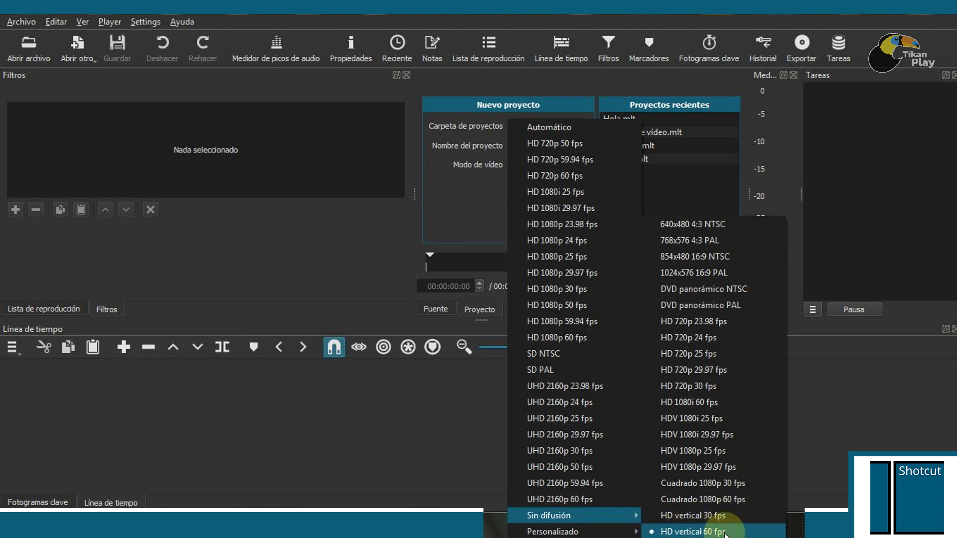
{"action": "left_click", "coordinate": [694, 532]}
{"action": "left_click", "coordinate": [563, 145]}
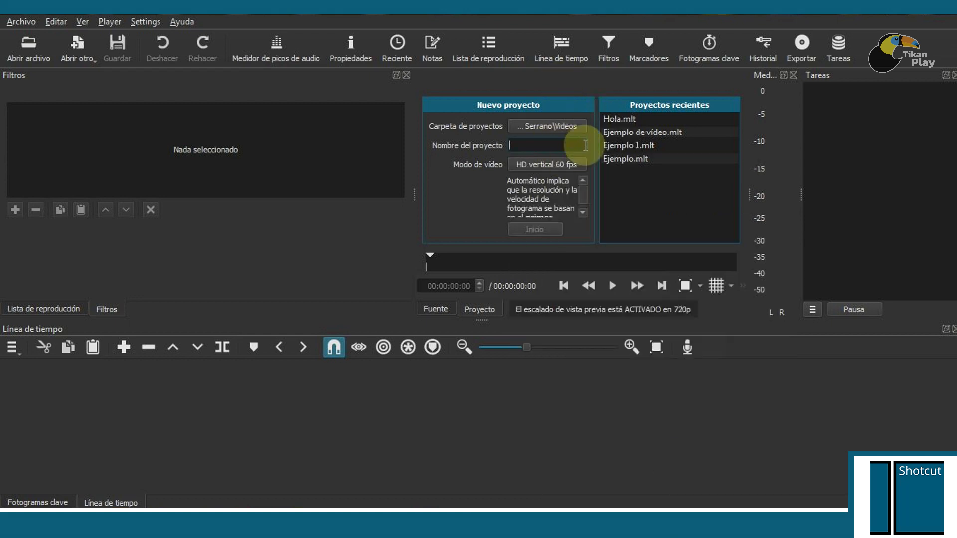
{"action": "left_click", "coordinate": [571, 143]}
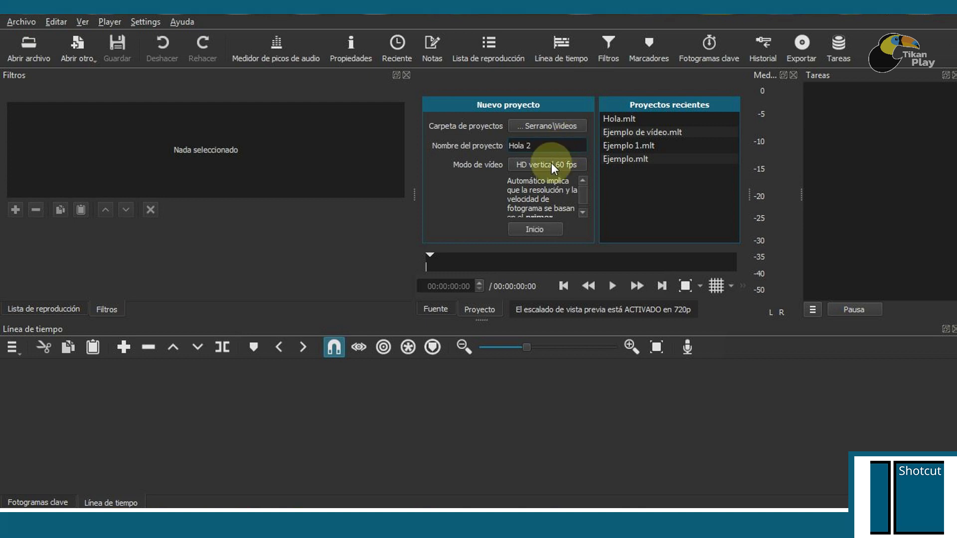
{"action": "left_click", "coordinate": [536, 229]}
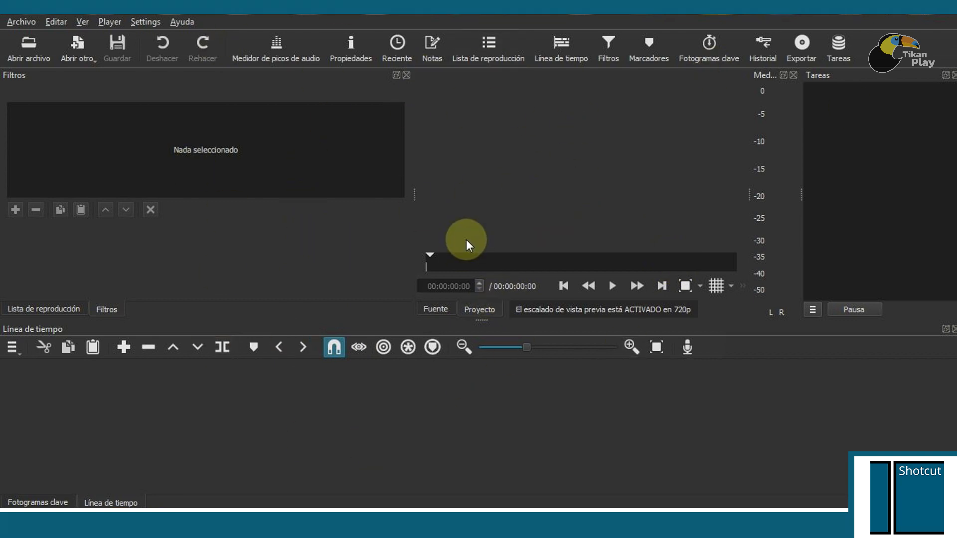
Step: Open the Auriculares - 84583.mp4 video in the project and pause its playback
{"action": "left_click", "coordinate": [34, 53]}
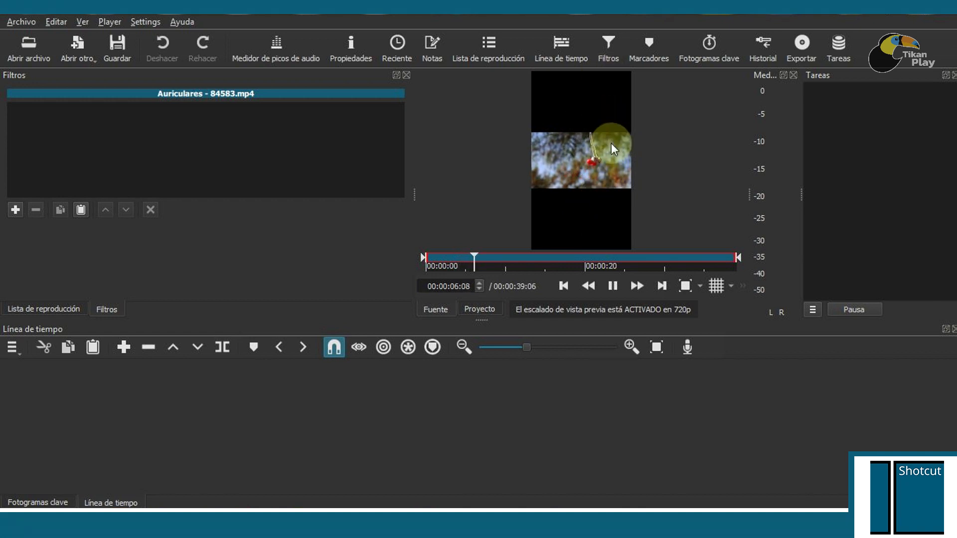
{"action": "left_click", "coordinate": [613, 285]}
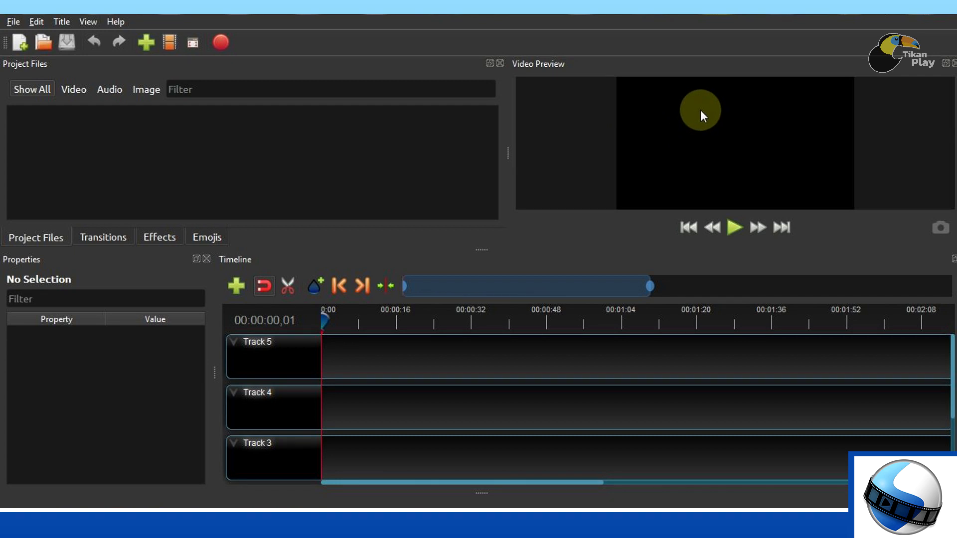
Step: Switch to OpenShot and set the project profile to HD Vertical 720p 59.94 fps
{"action": "left_click", "coordinate": [171, 43]}
{"action": "left_click_drag", "start_coordinate": [354, 149], "coordinate": [356, 116]}
{"action": "mouse_move", "coordinate": [720, 206]}
{"action": "left_mouse_down"}
{"action": "mouse_move", "coordinate": [719, 219]}
{"action": "mouse_move", "coordinate": [717, 194]}
{"action": "left_mouse_up"}
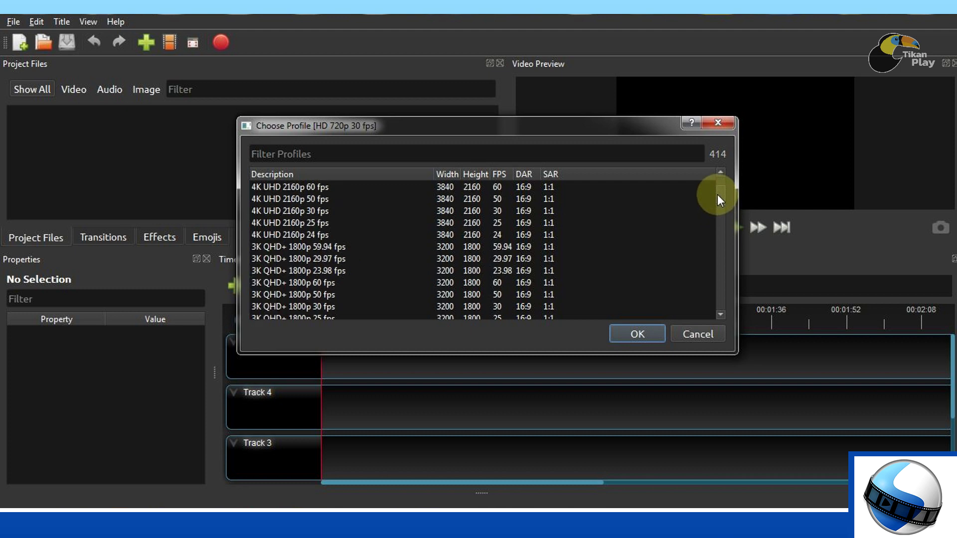
{"action": "scroll", "coordinate": [586, 235], "scroll_direction": "down", "scroll_amount": 5}
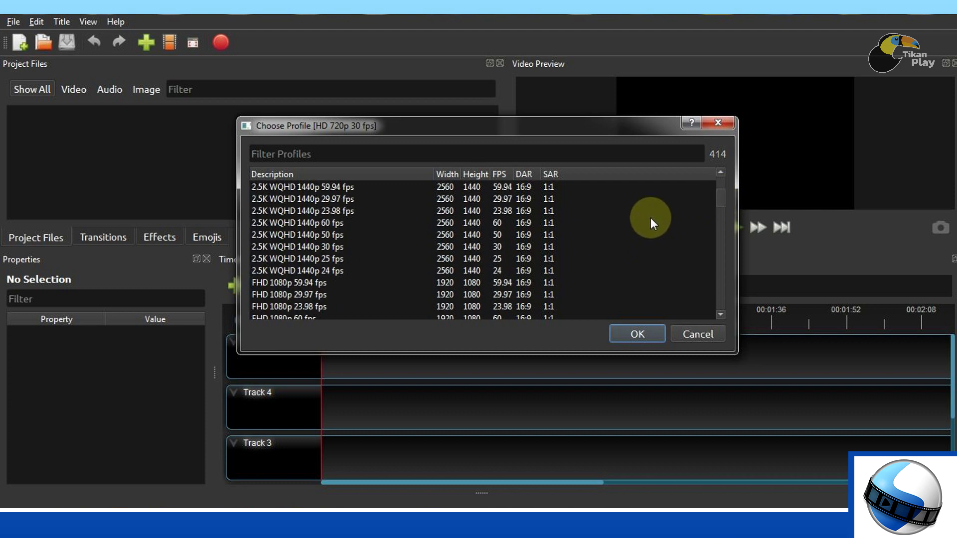
{"action": "left_click", "coordinate": [526, 234]}
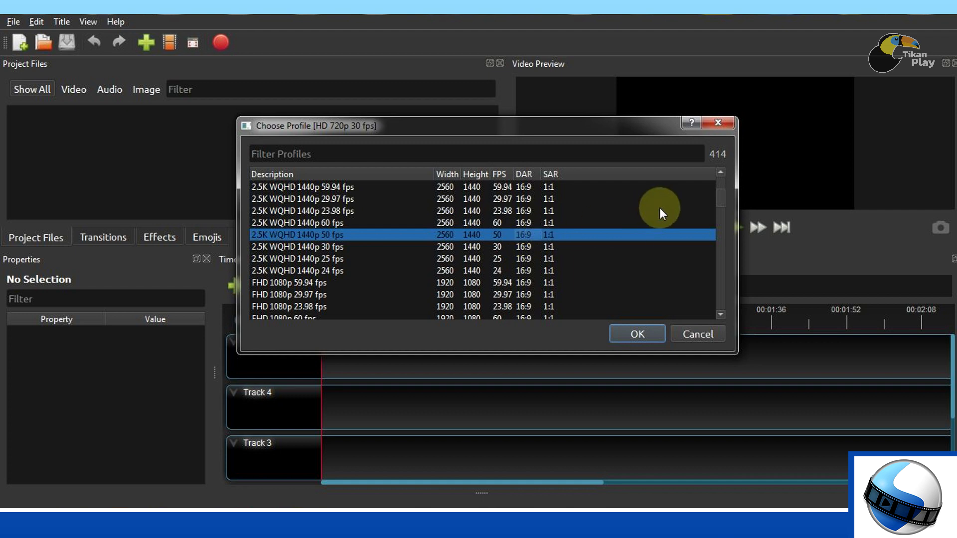
{"action": "left_click_drag", "start_coordinate": [722, 195], "coordinate": [725, 205]}
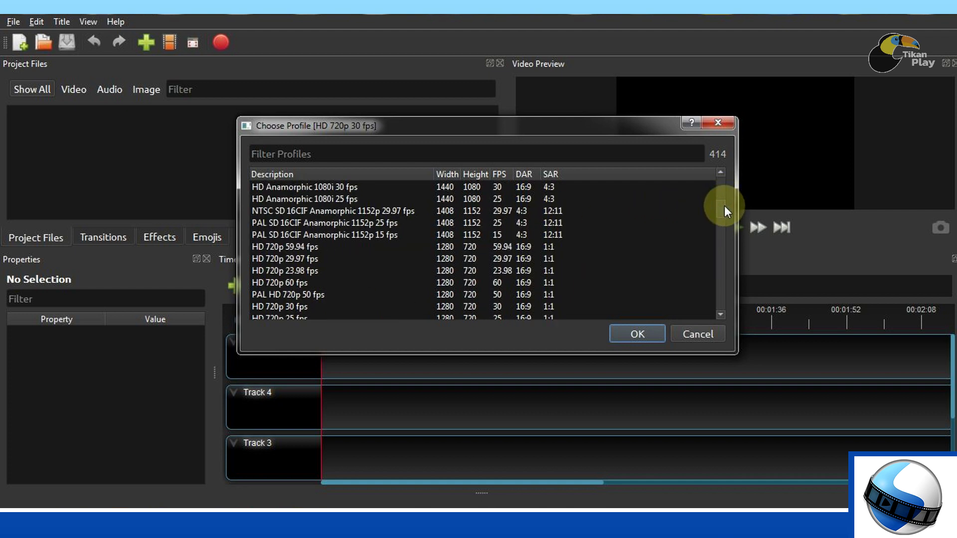
{"action": "scroll", "coordinate": [554, 208], "scroll_direction": "down", "scroll_amount": 5}
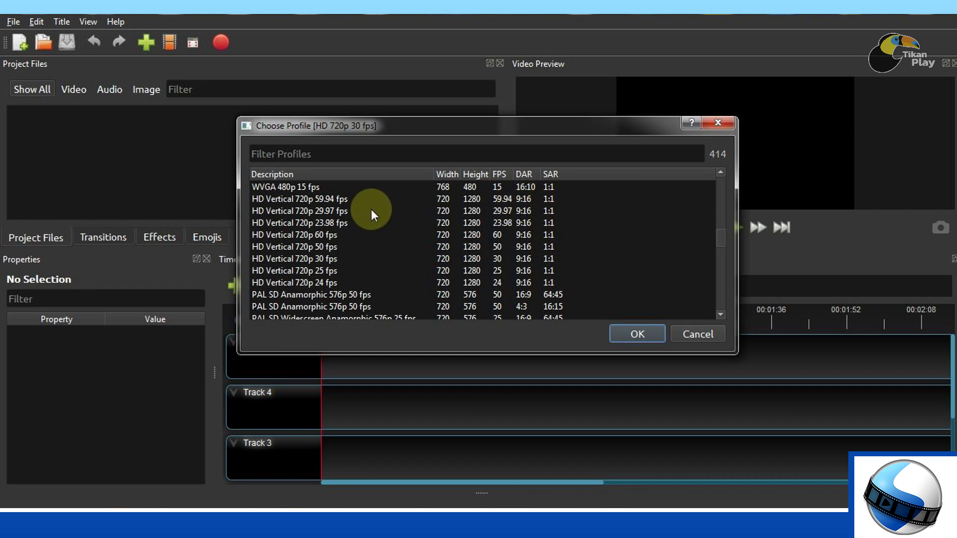
{"action": "left_click", "coordinate": [302, 200]}
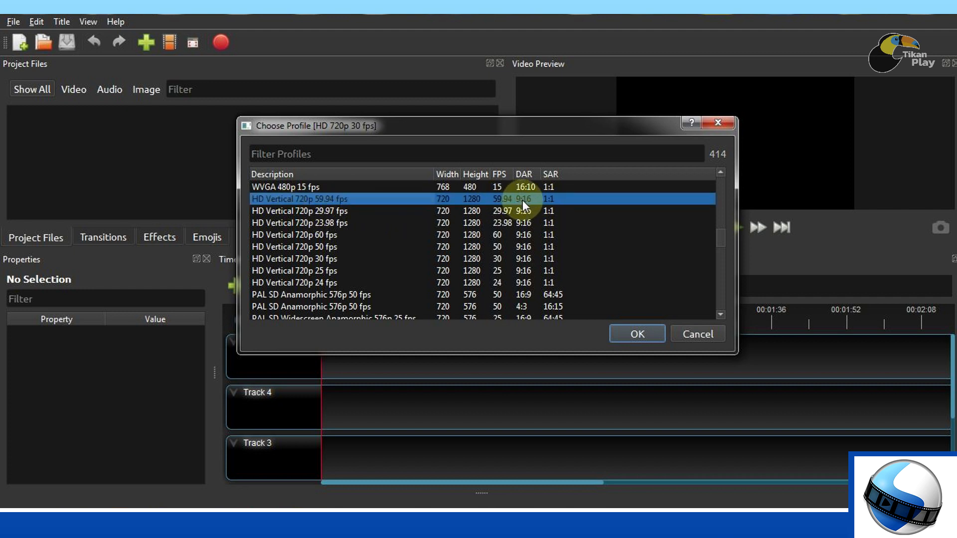
{"action": "left_click_drag", "start_coordinate": [321, 211], "coordinate": [371, 259]}
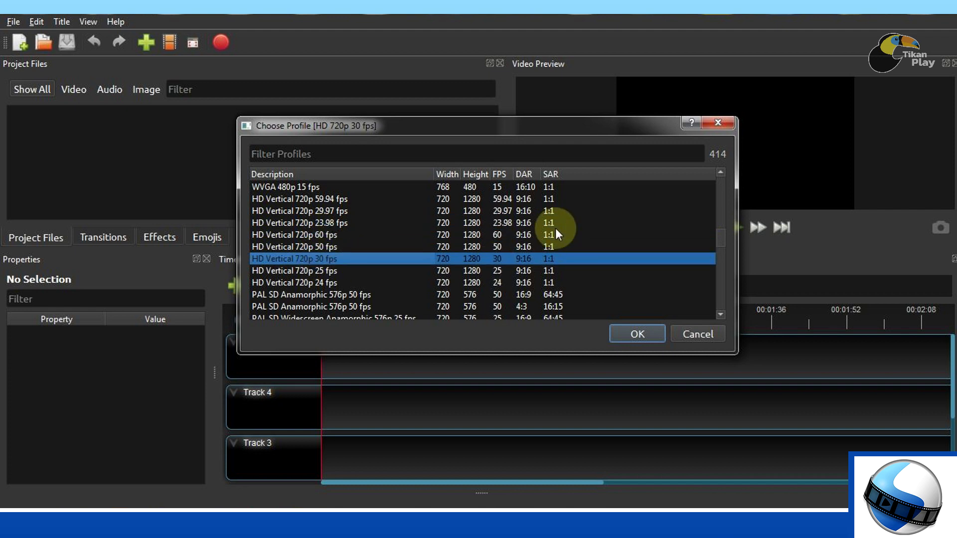
{"action": "left_click", "coordinate": [323, 198]}
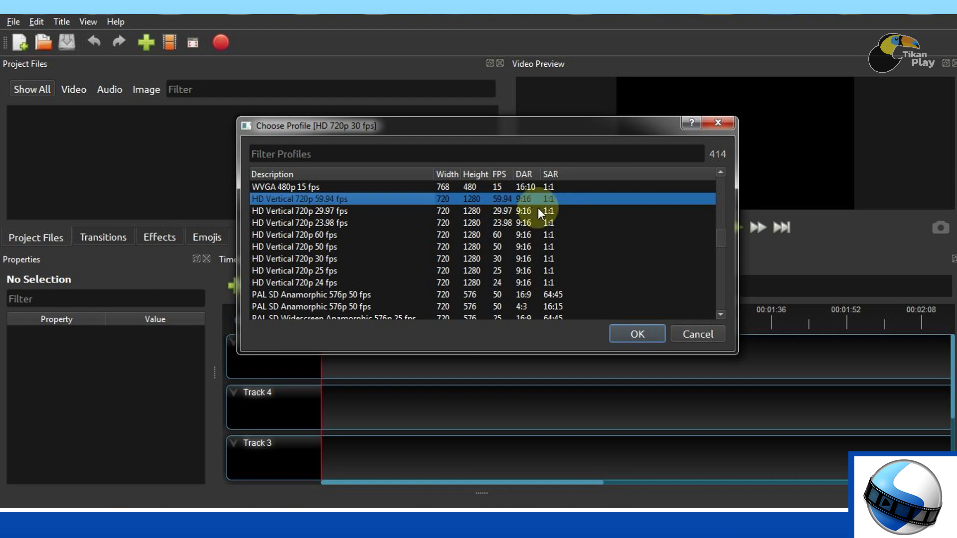
{"action": "left_click", "coordinate": [633, 333]}
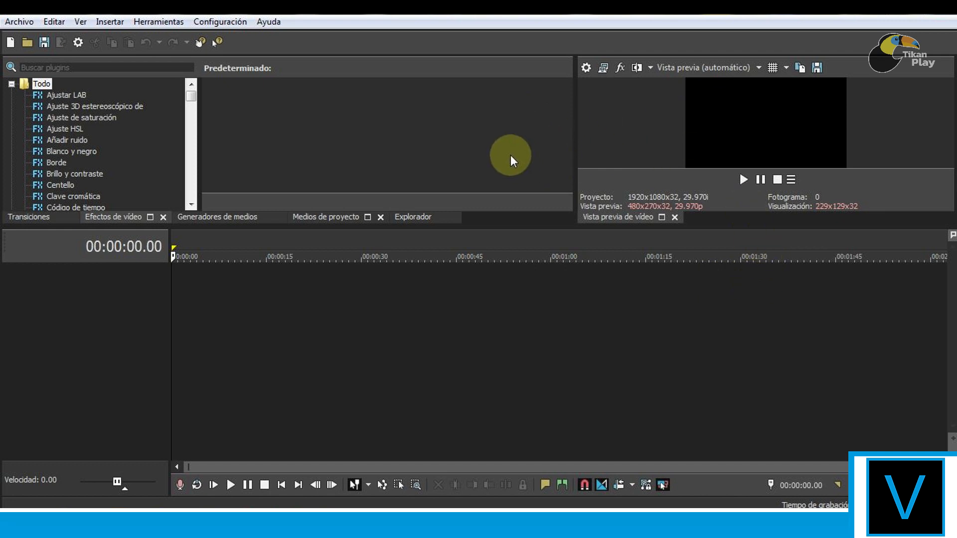
Step: Switch to VEGAS Pro and set the new project's video size to 1080 wide by 1920 high
{"action": "left_click", "coordinate": [22, 20]}
{"action": "left_click", "coordinate": [30, 32]}
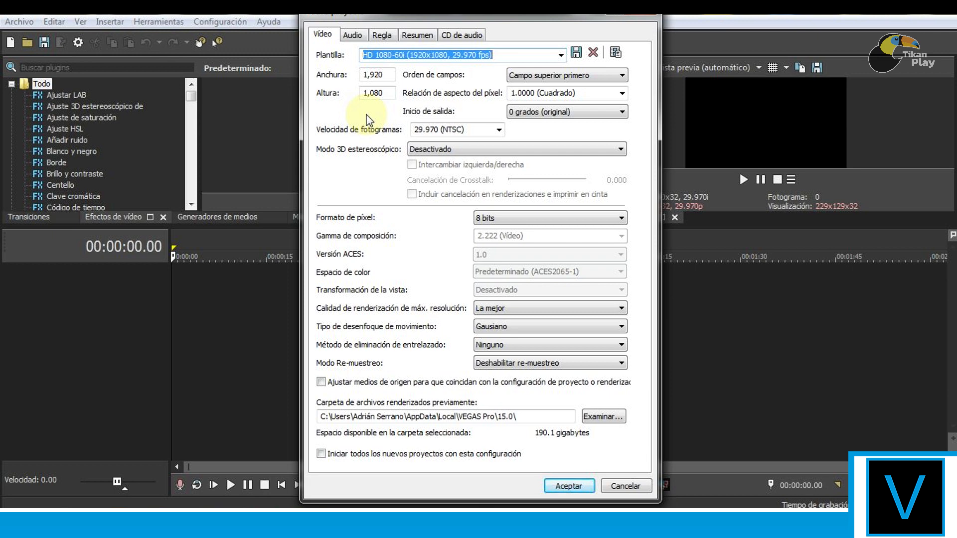
{"action": "left_click", "coordinate": [381, 75]}
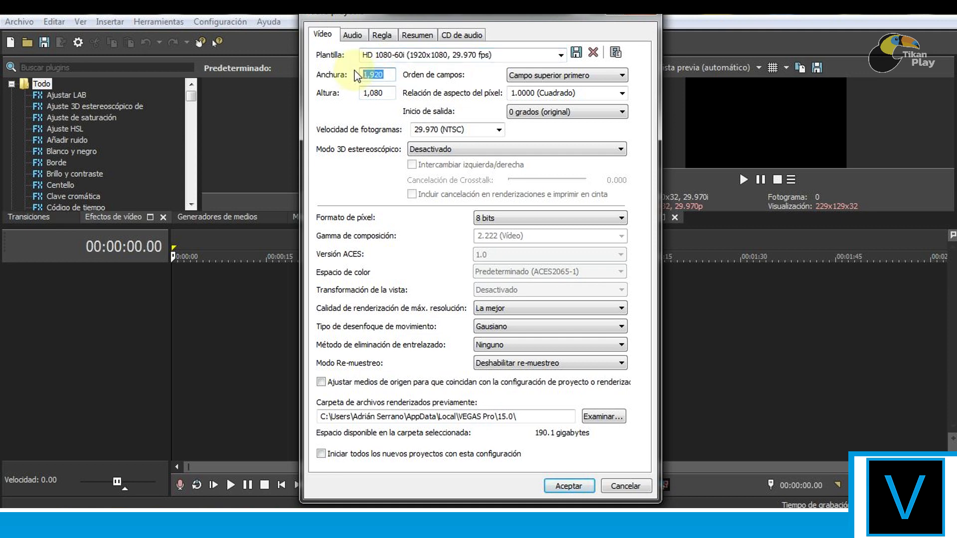
{"action": "type", "text": "1080"}
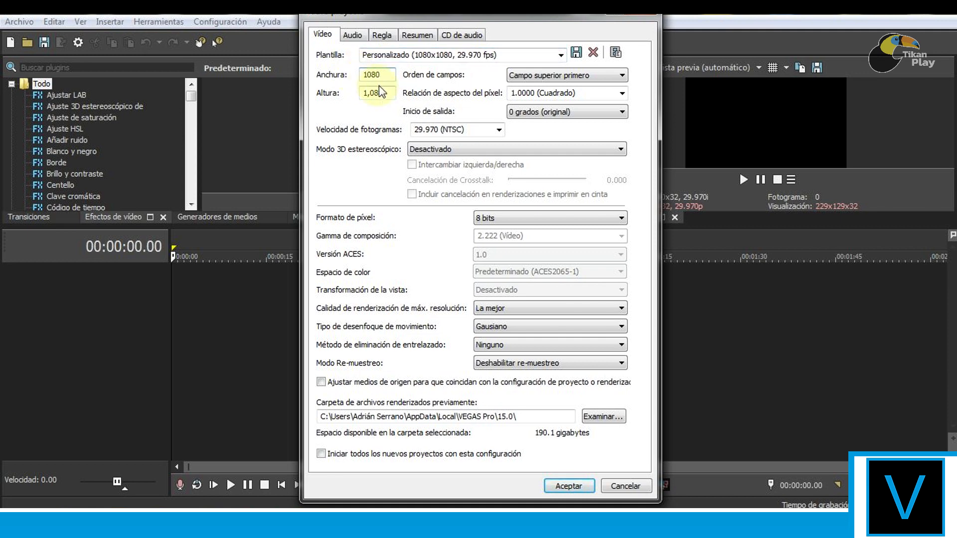
{"action": "type", "text": "1920"}
{"action": "left_click", "coordinate": [568, 486]}
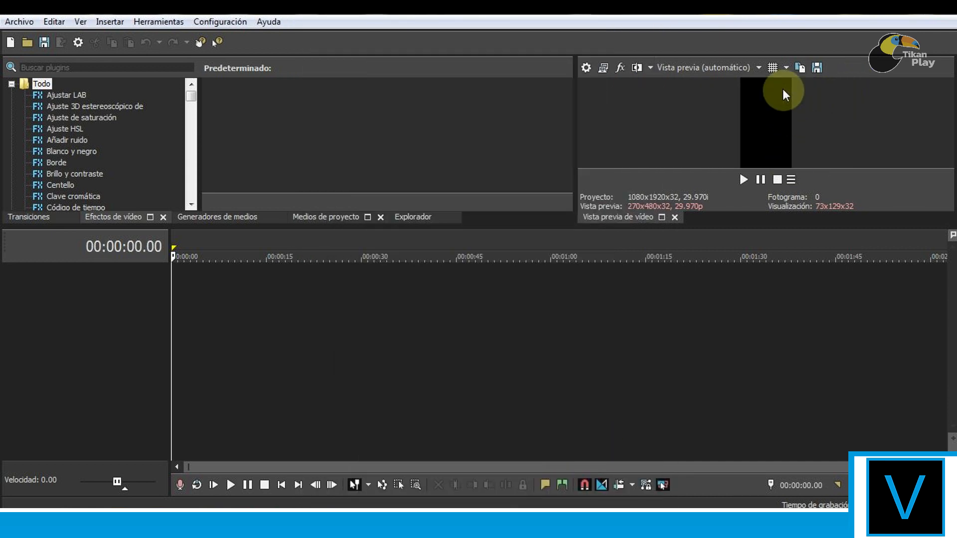